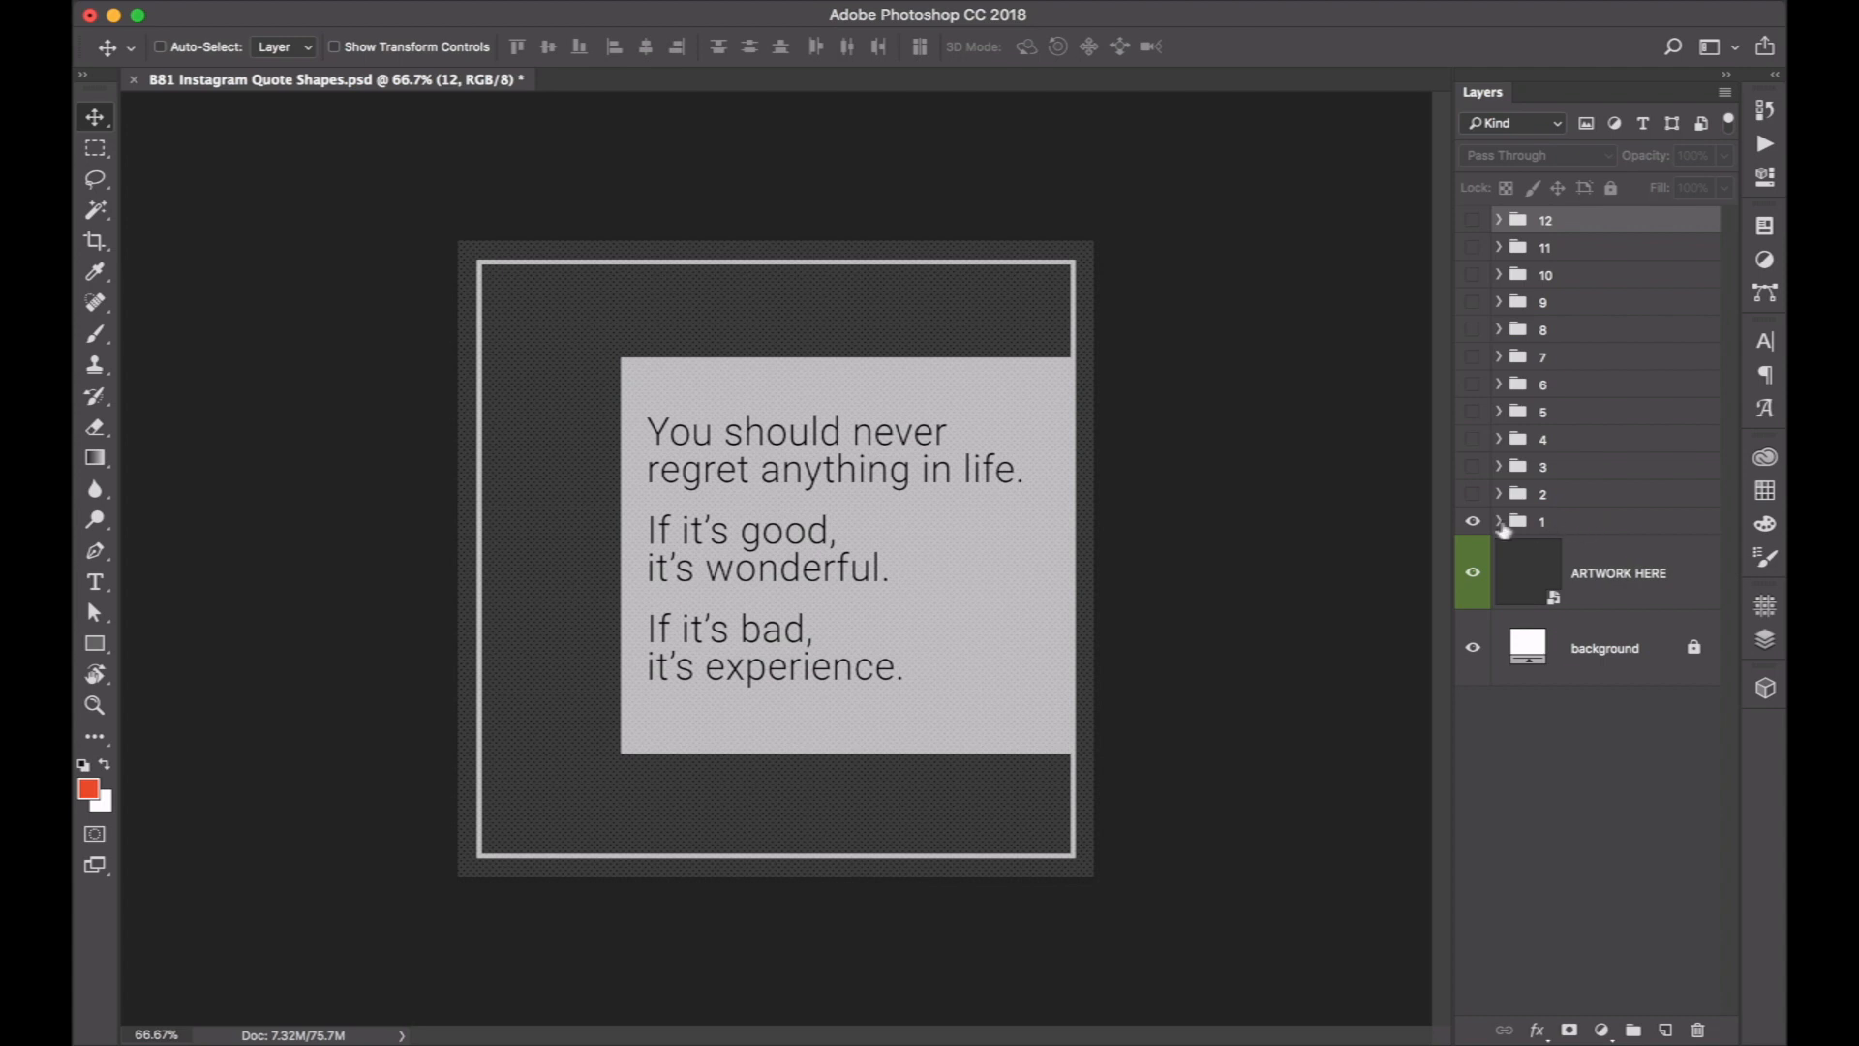
Hide group 1, preview groups 2 to 5 one at a time, and leave only group 12 visible.
left_click(1473, 521)
left_click(1473, 498)
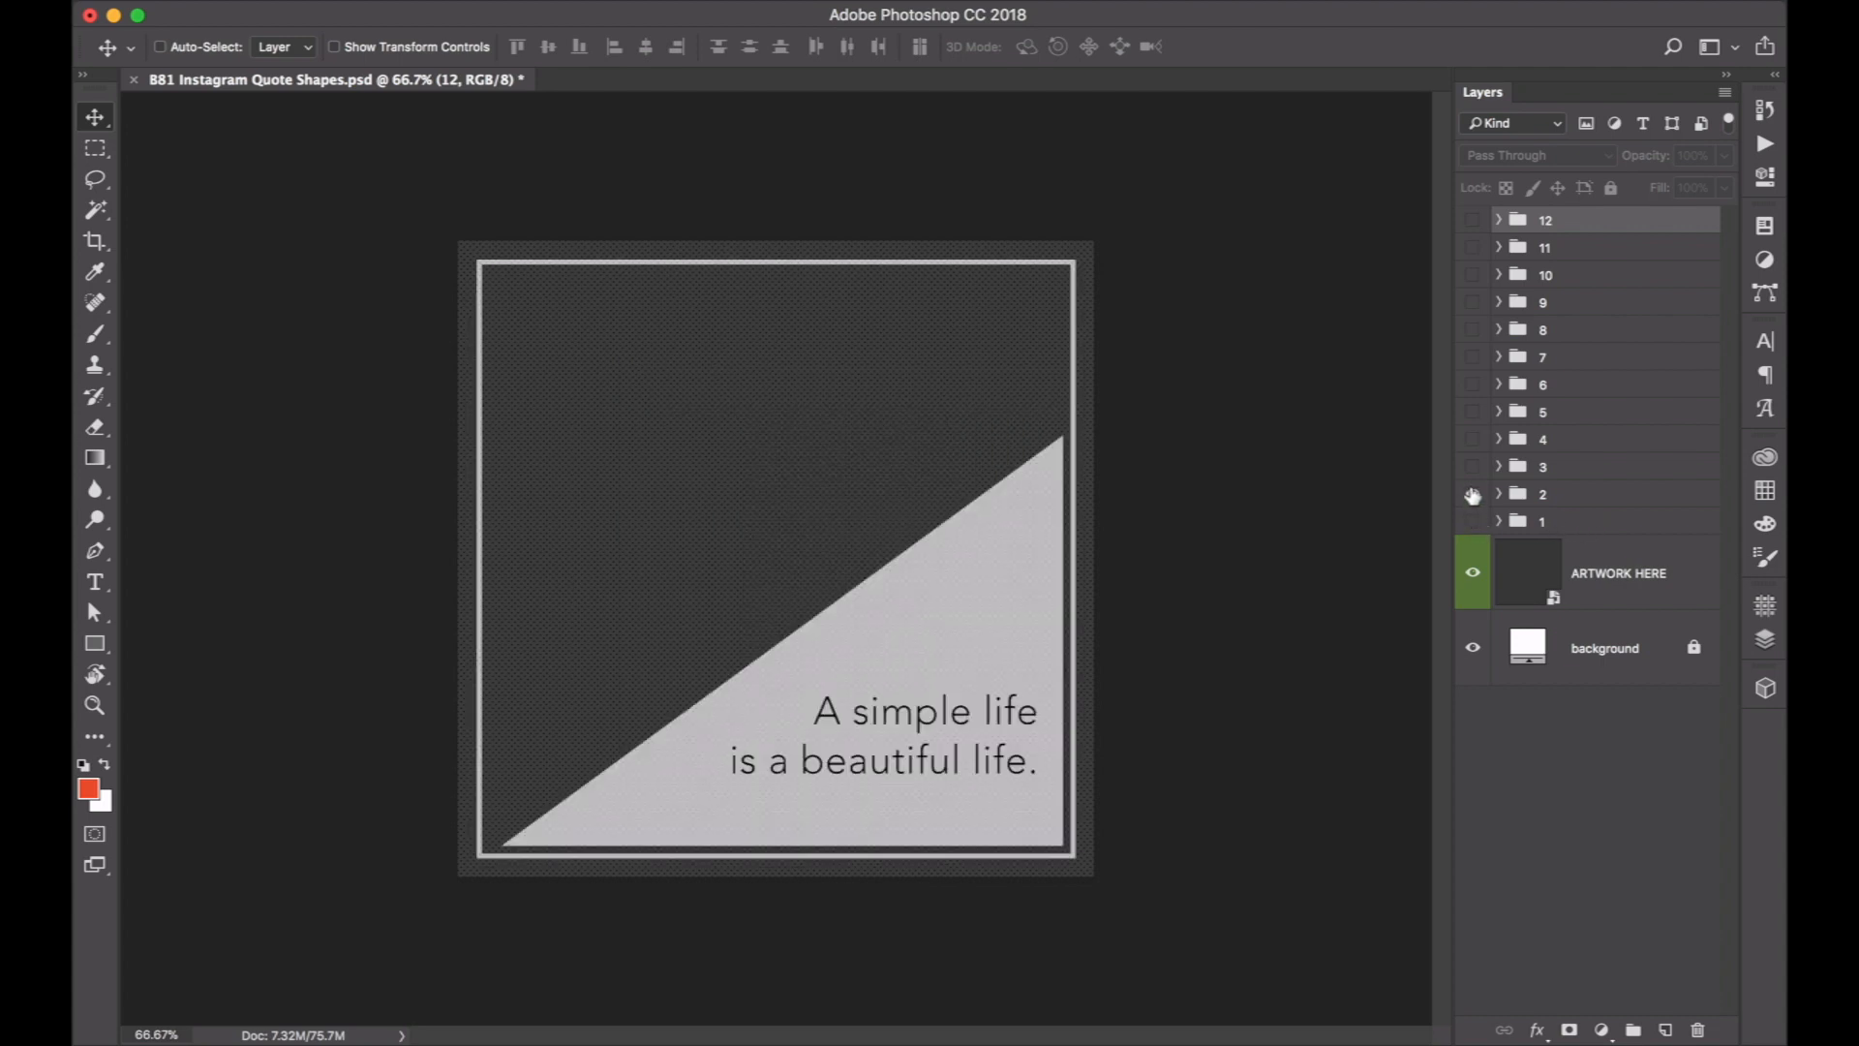
left_click(1472, 498)
left_click(1473, 469)
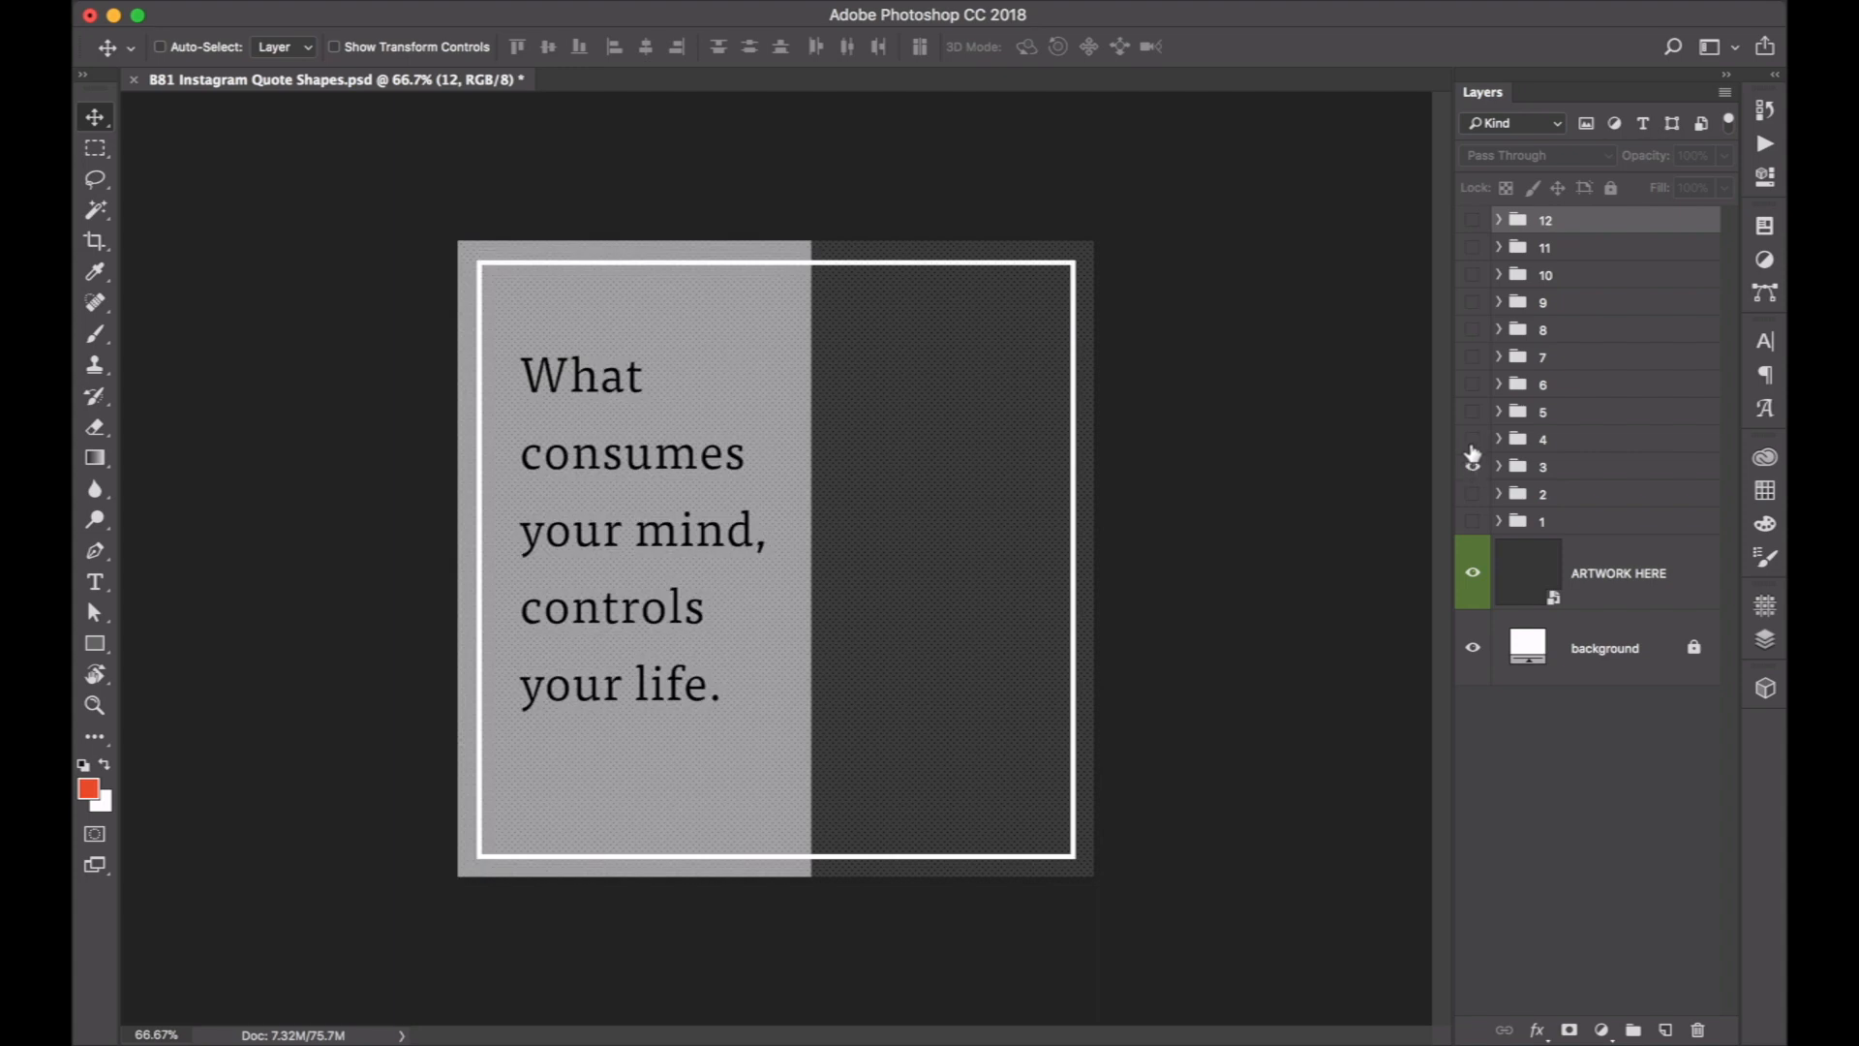
left_click(1473, 469)
left_click(1472, 439)
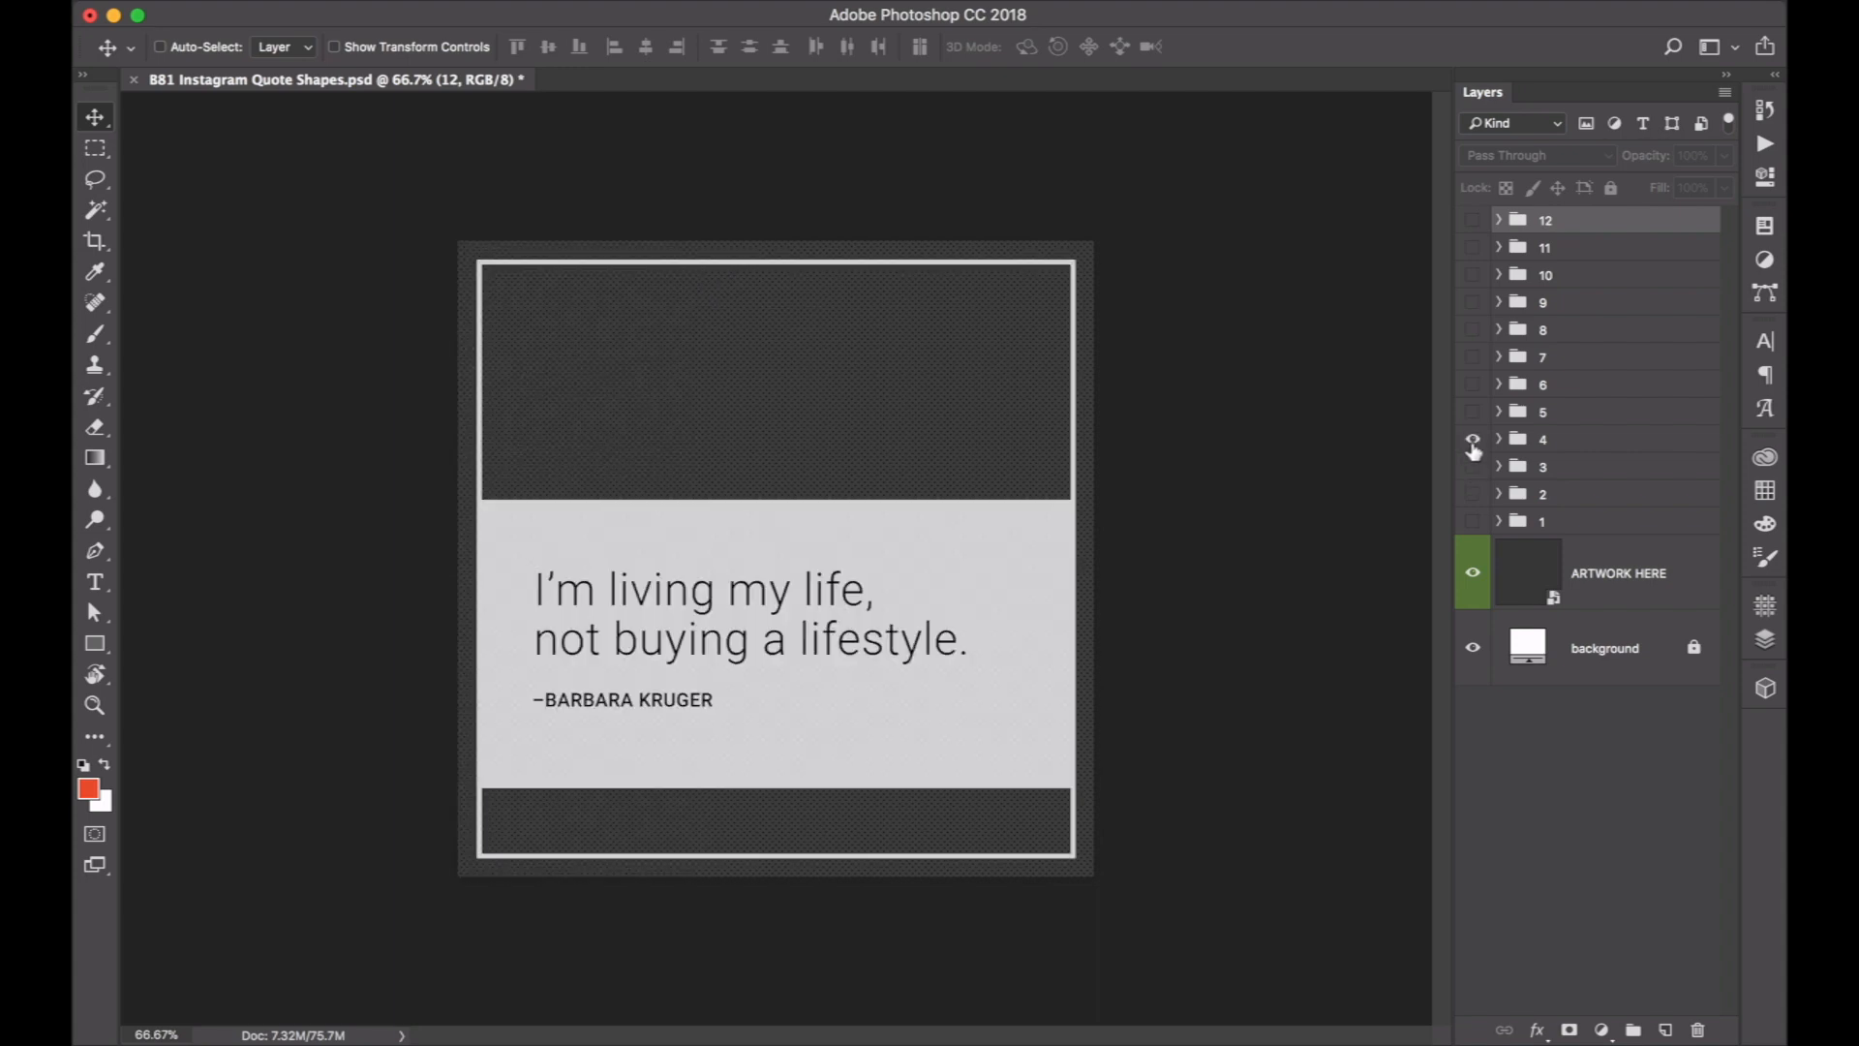
left_click(1472, 440)
left_click(1473, 414)
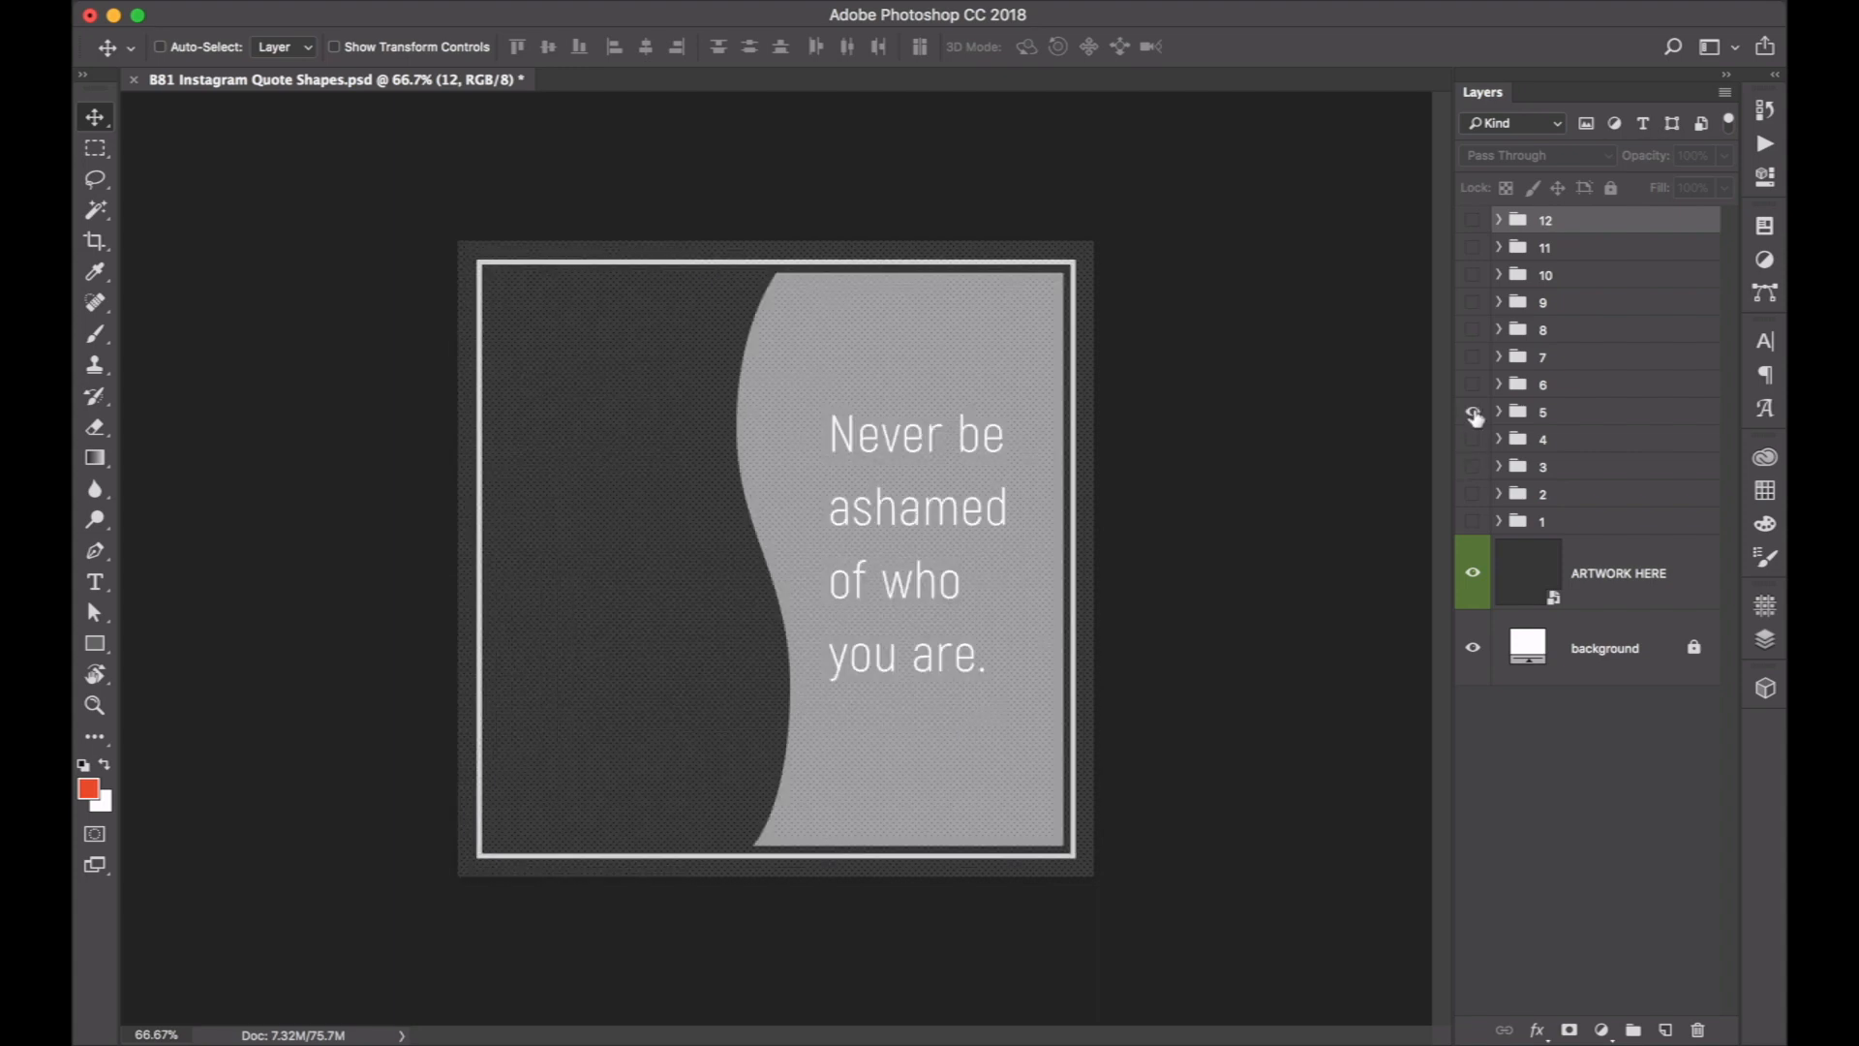
left_click(1474, 414)
left_click(1473, 222)
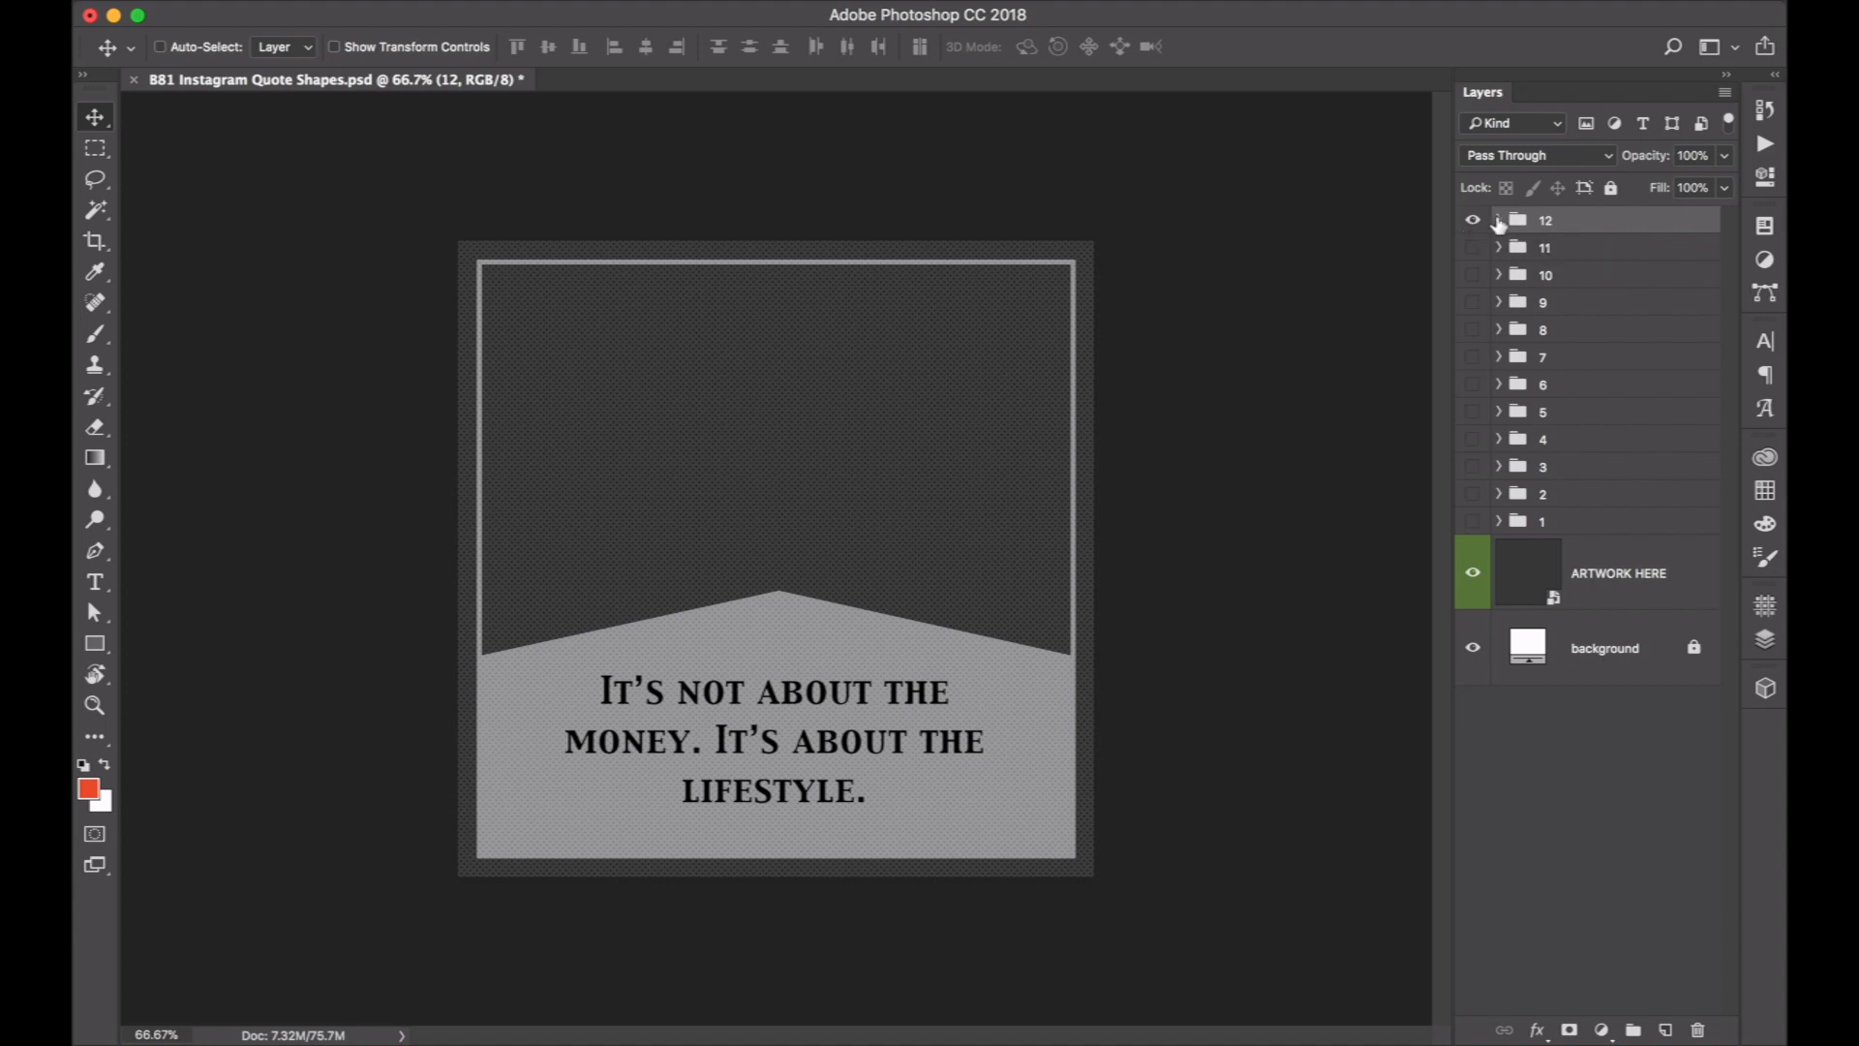
Expand group 12 and its GRAPHICS folder, and check how group 9 is organised inside.
left_click(1498, 220)
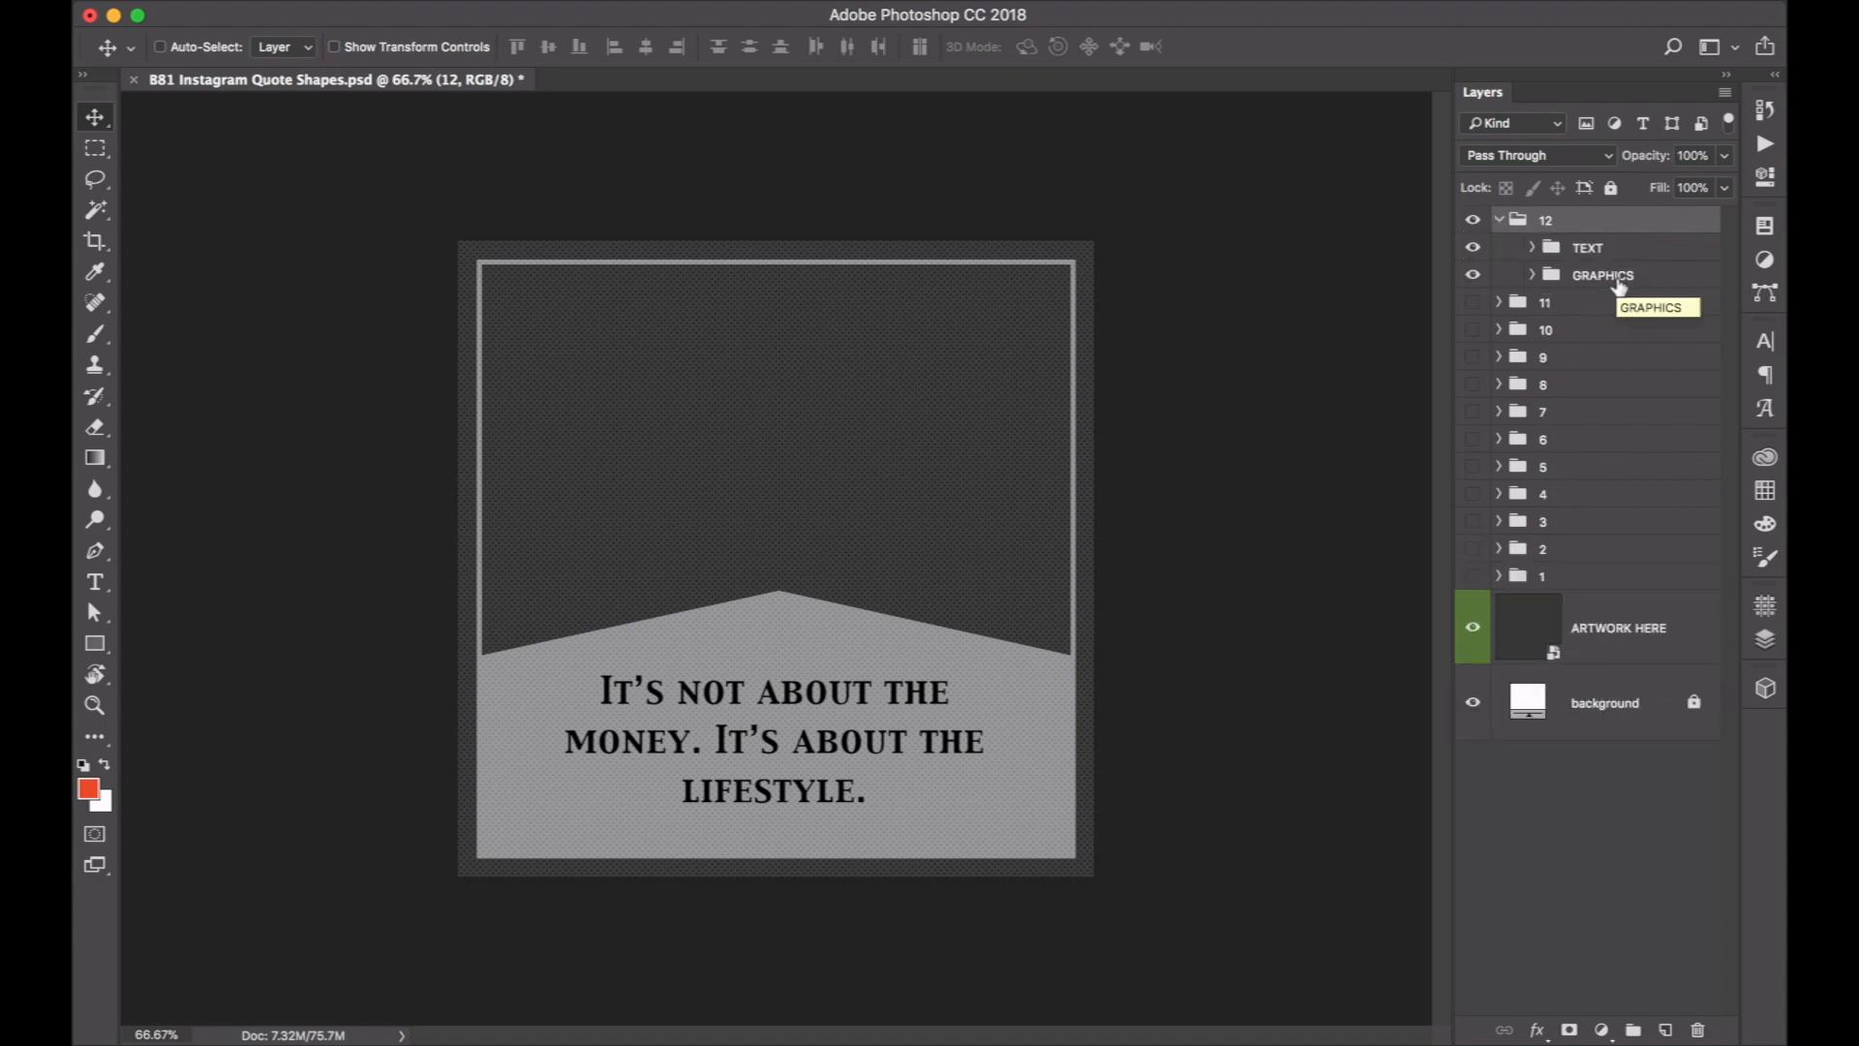
left_click(1532, 275)
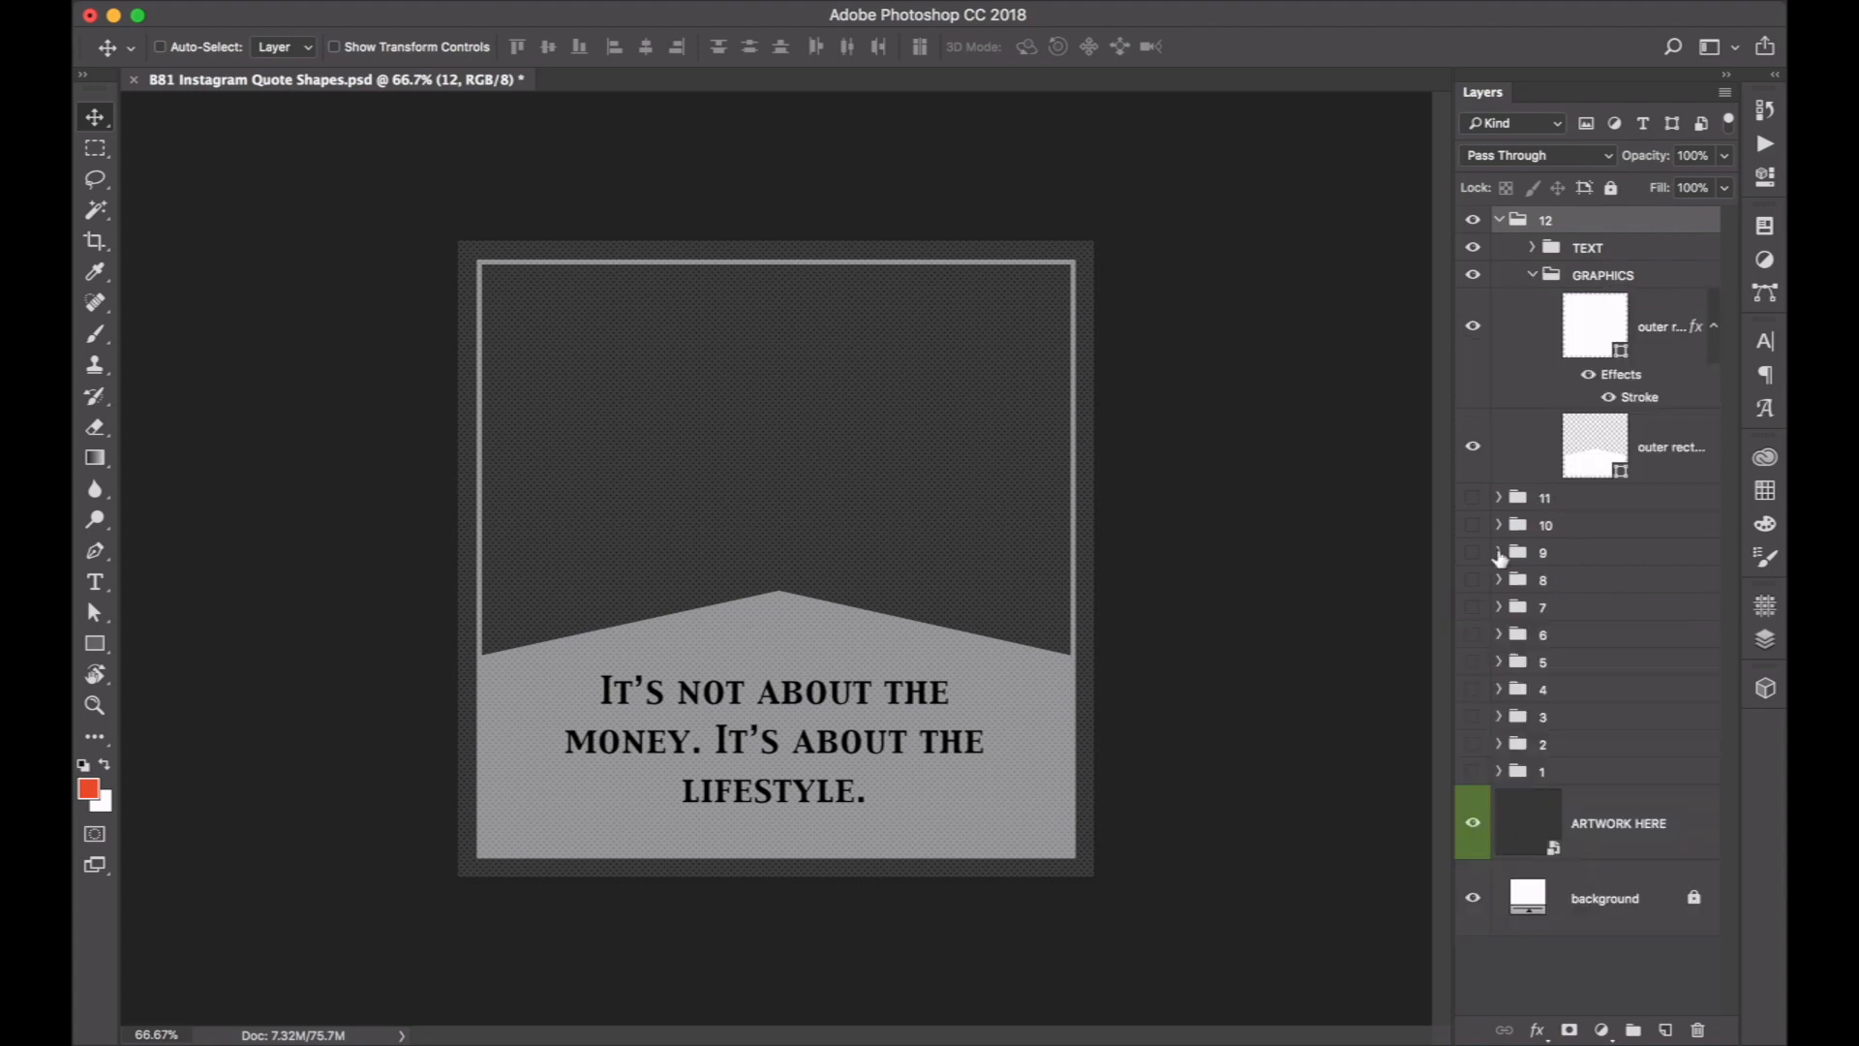
left_click(1499, 553)
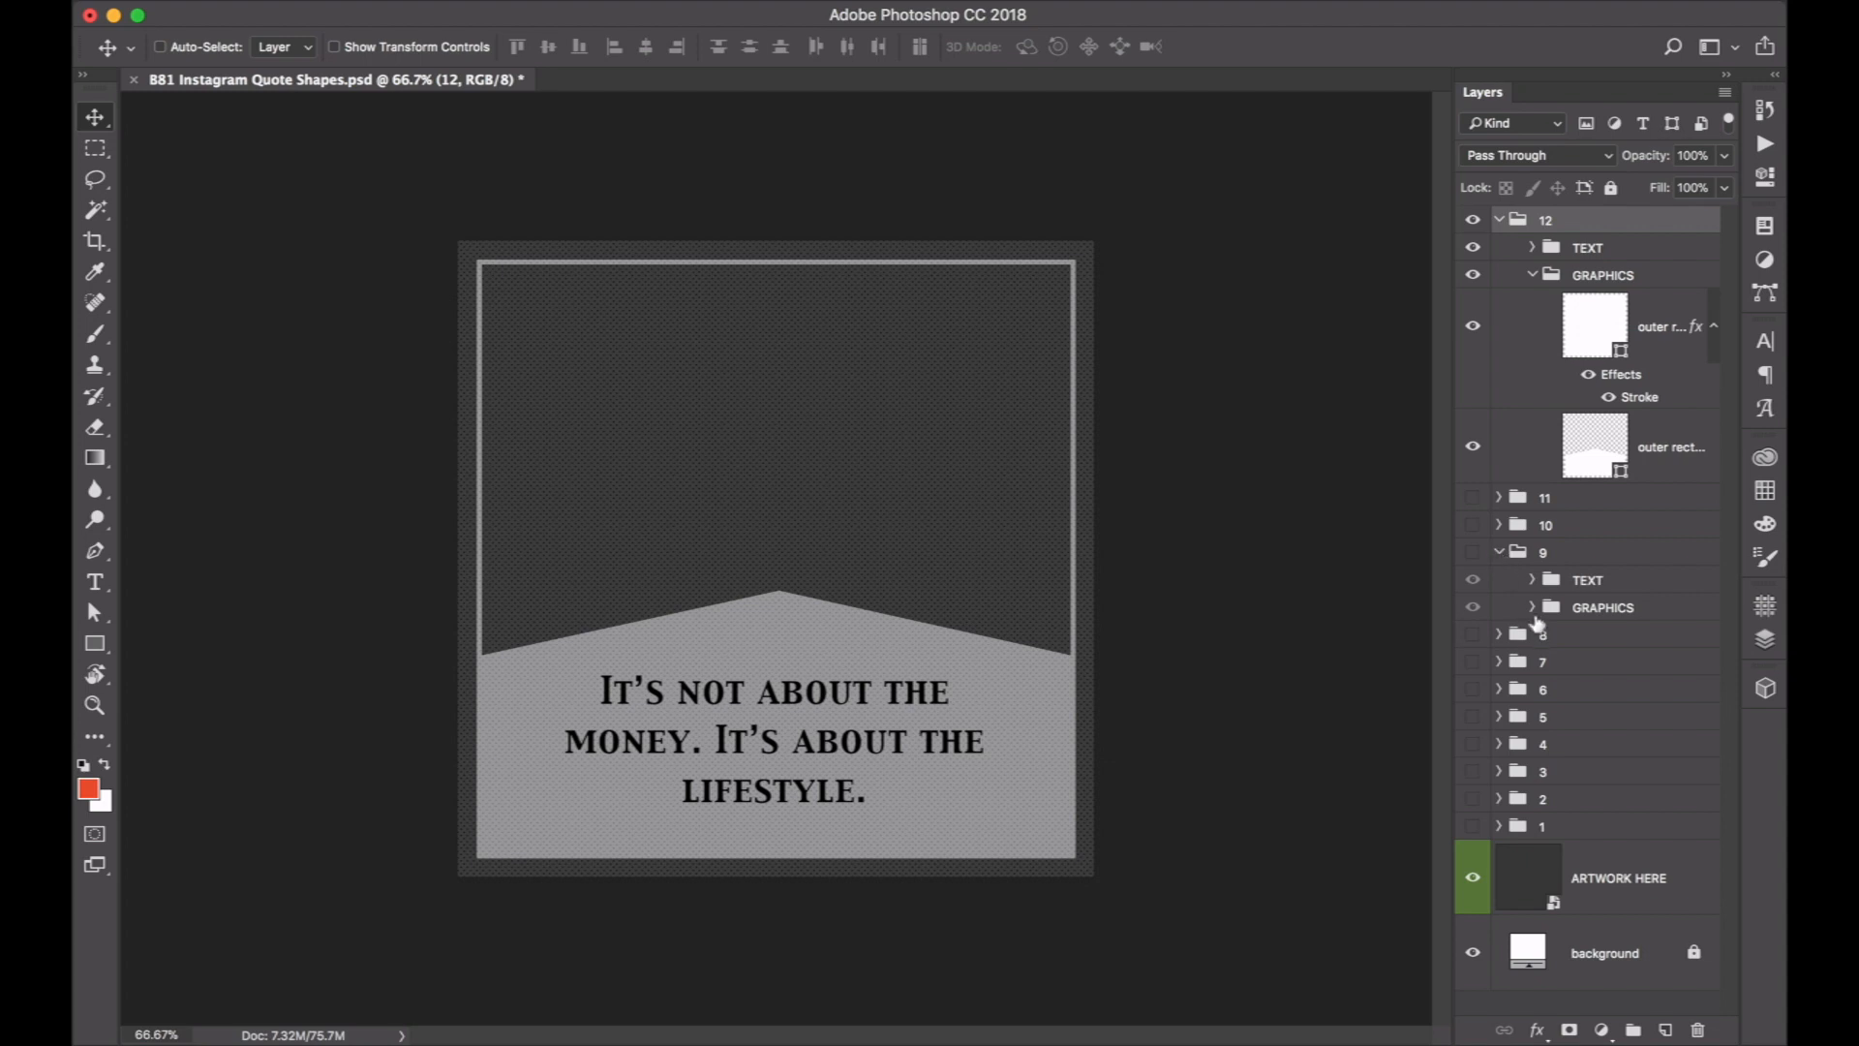
left_click(1498, 553)
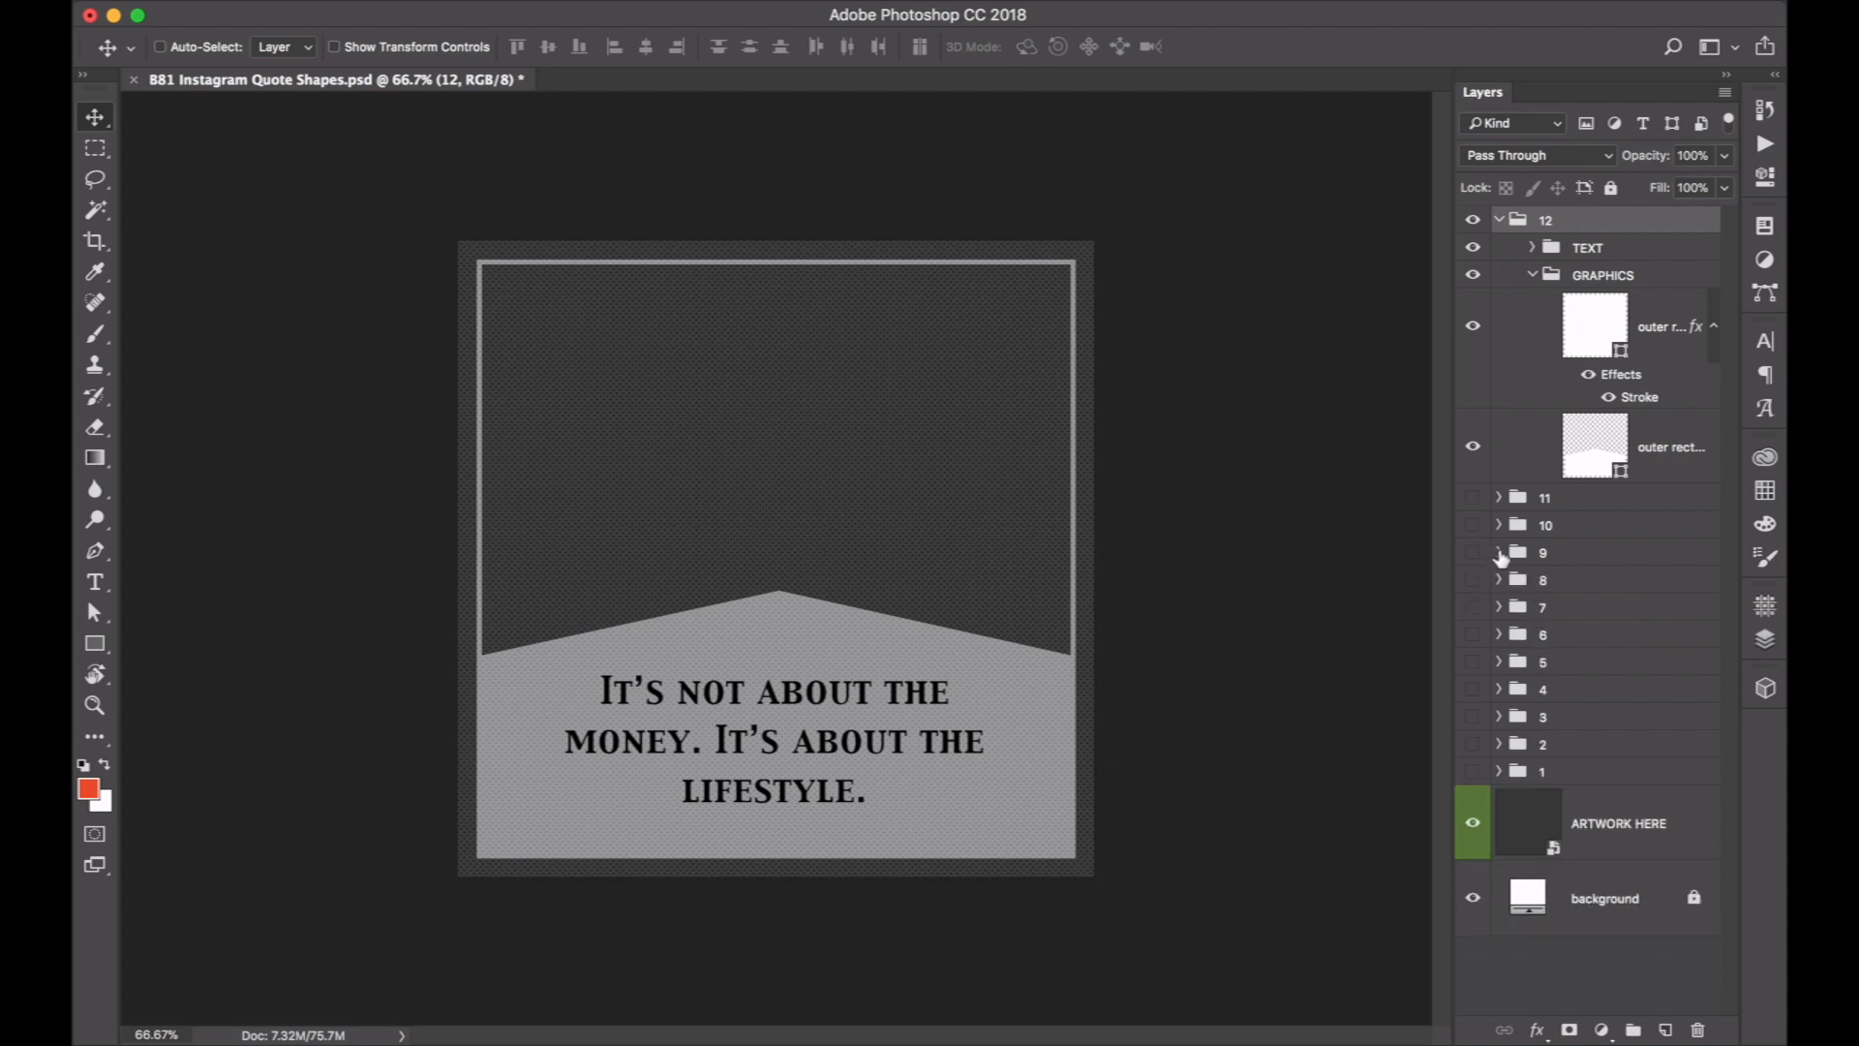
Switch the GRAPHICS and TEXT folders of group 12 off and back on to see what each contributes.
left_click(1473, 276)
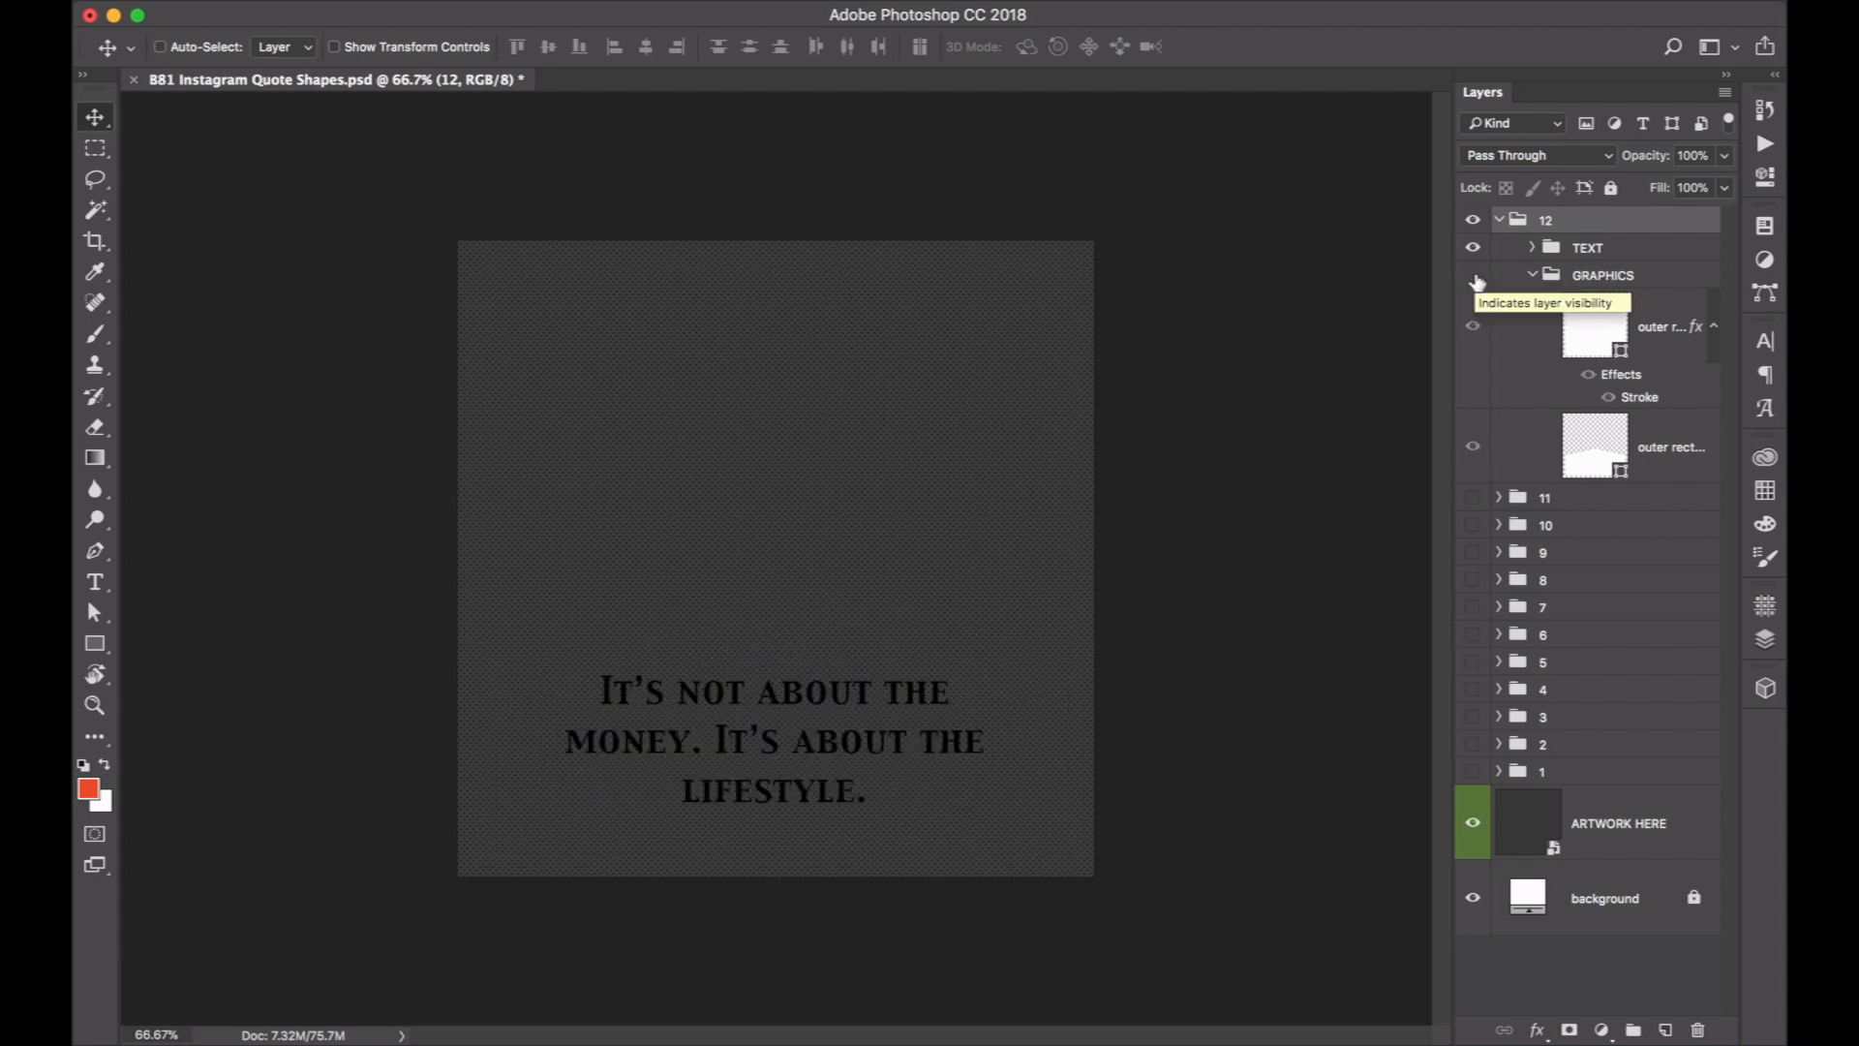
left_click(1472, 276)
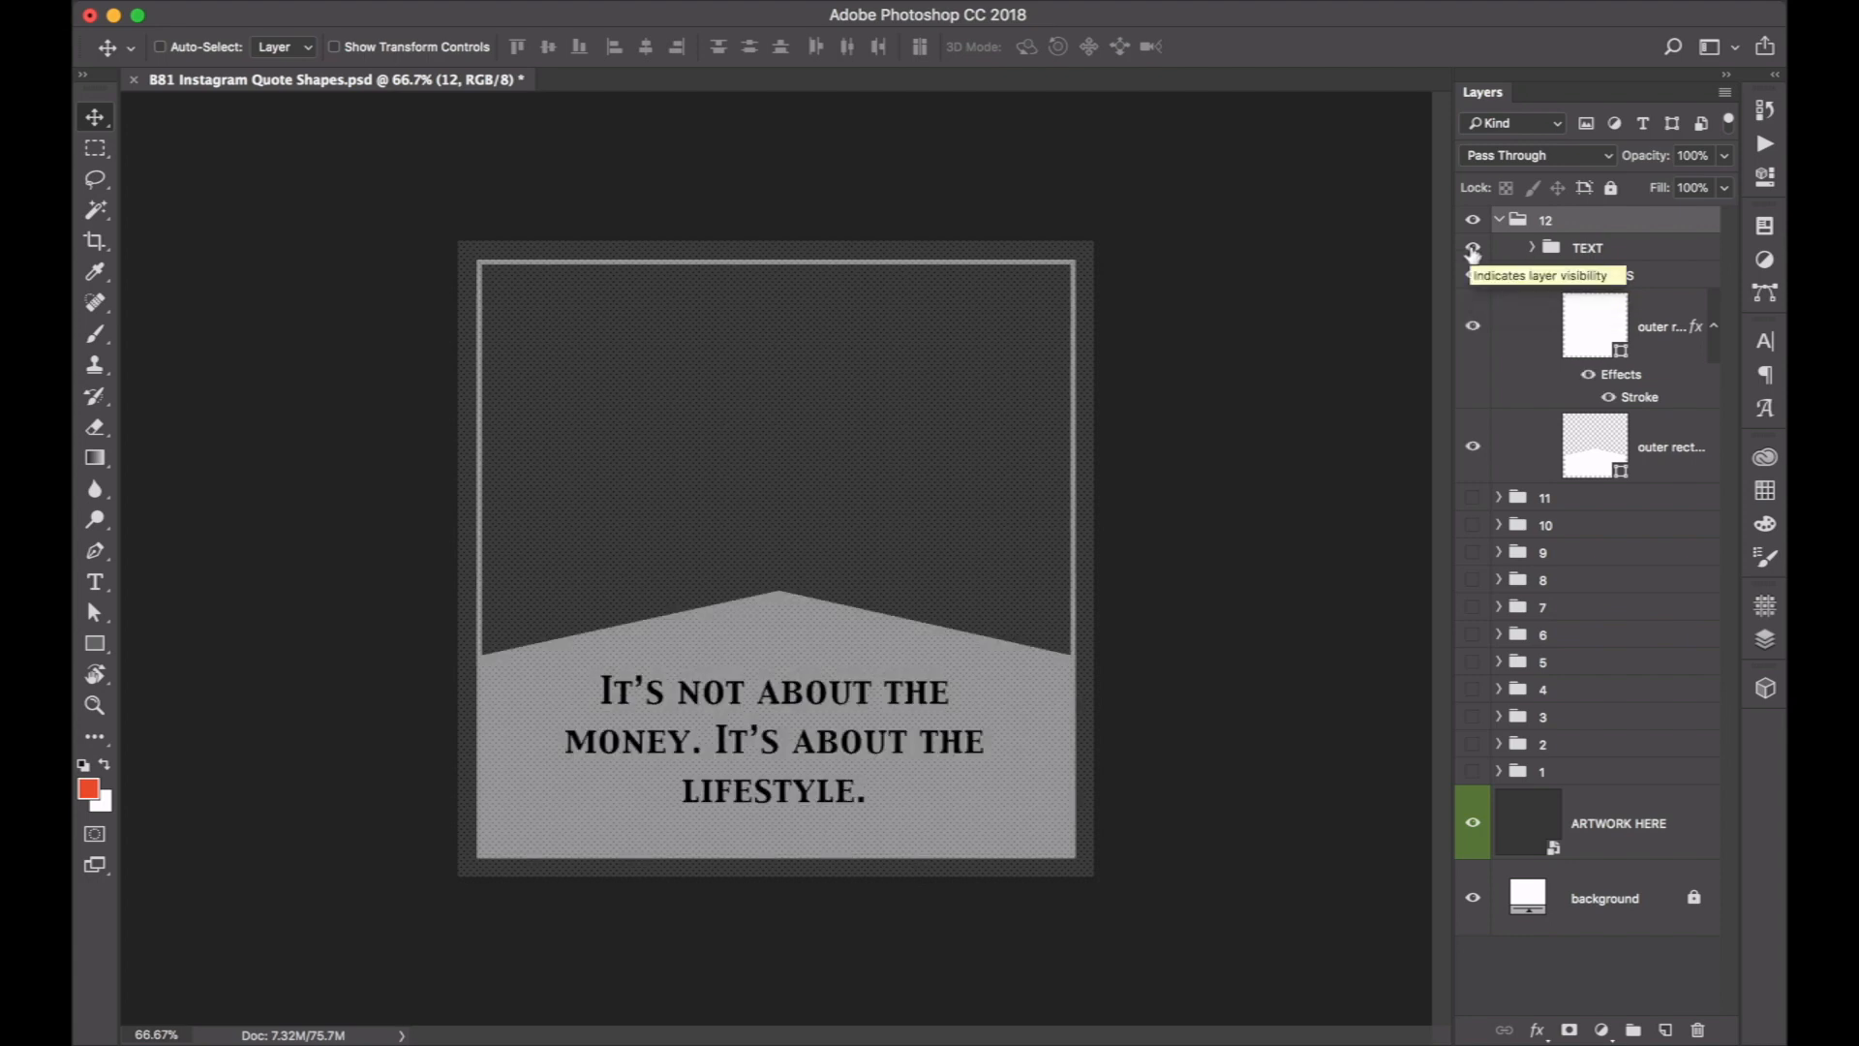
left_click(1473, 249)
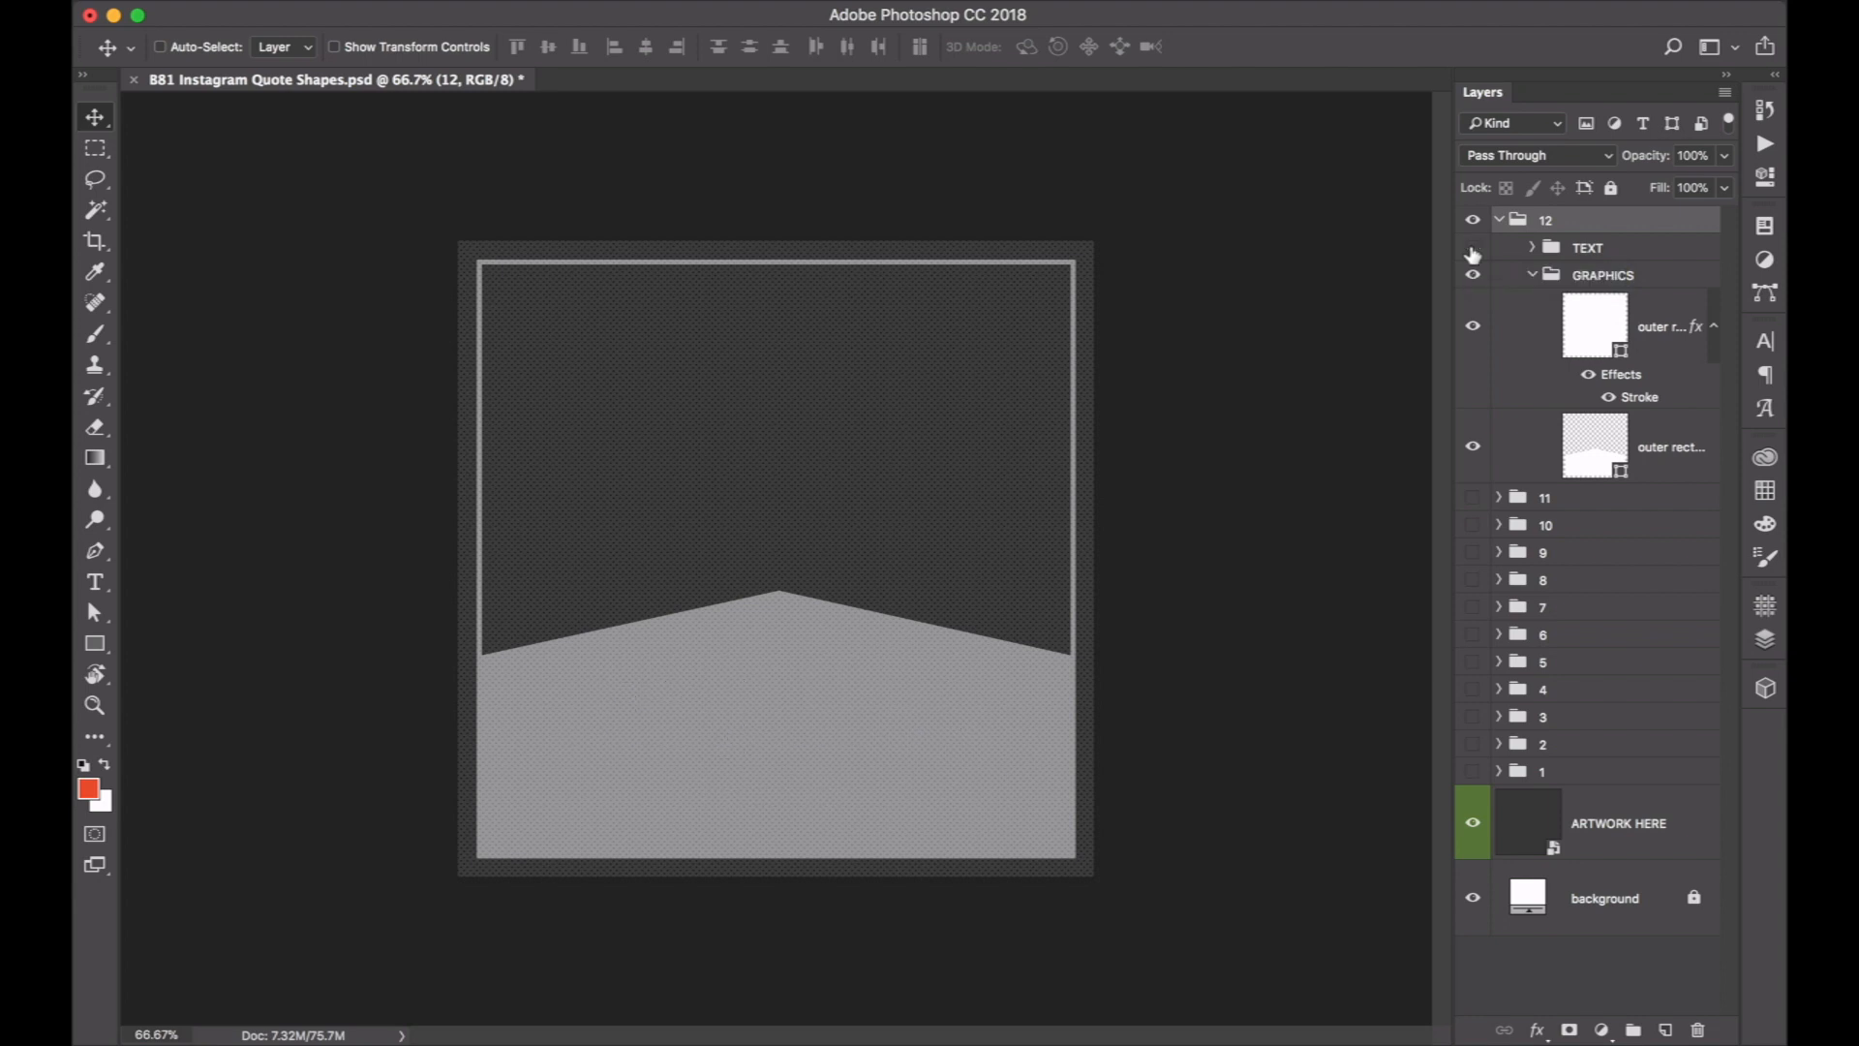
left_click(1473, 251)
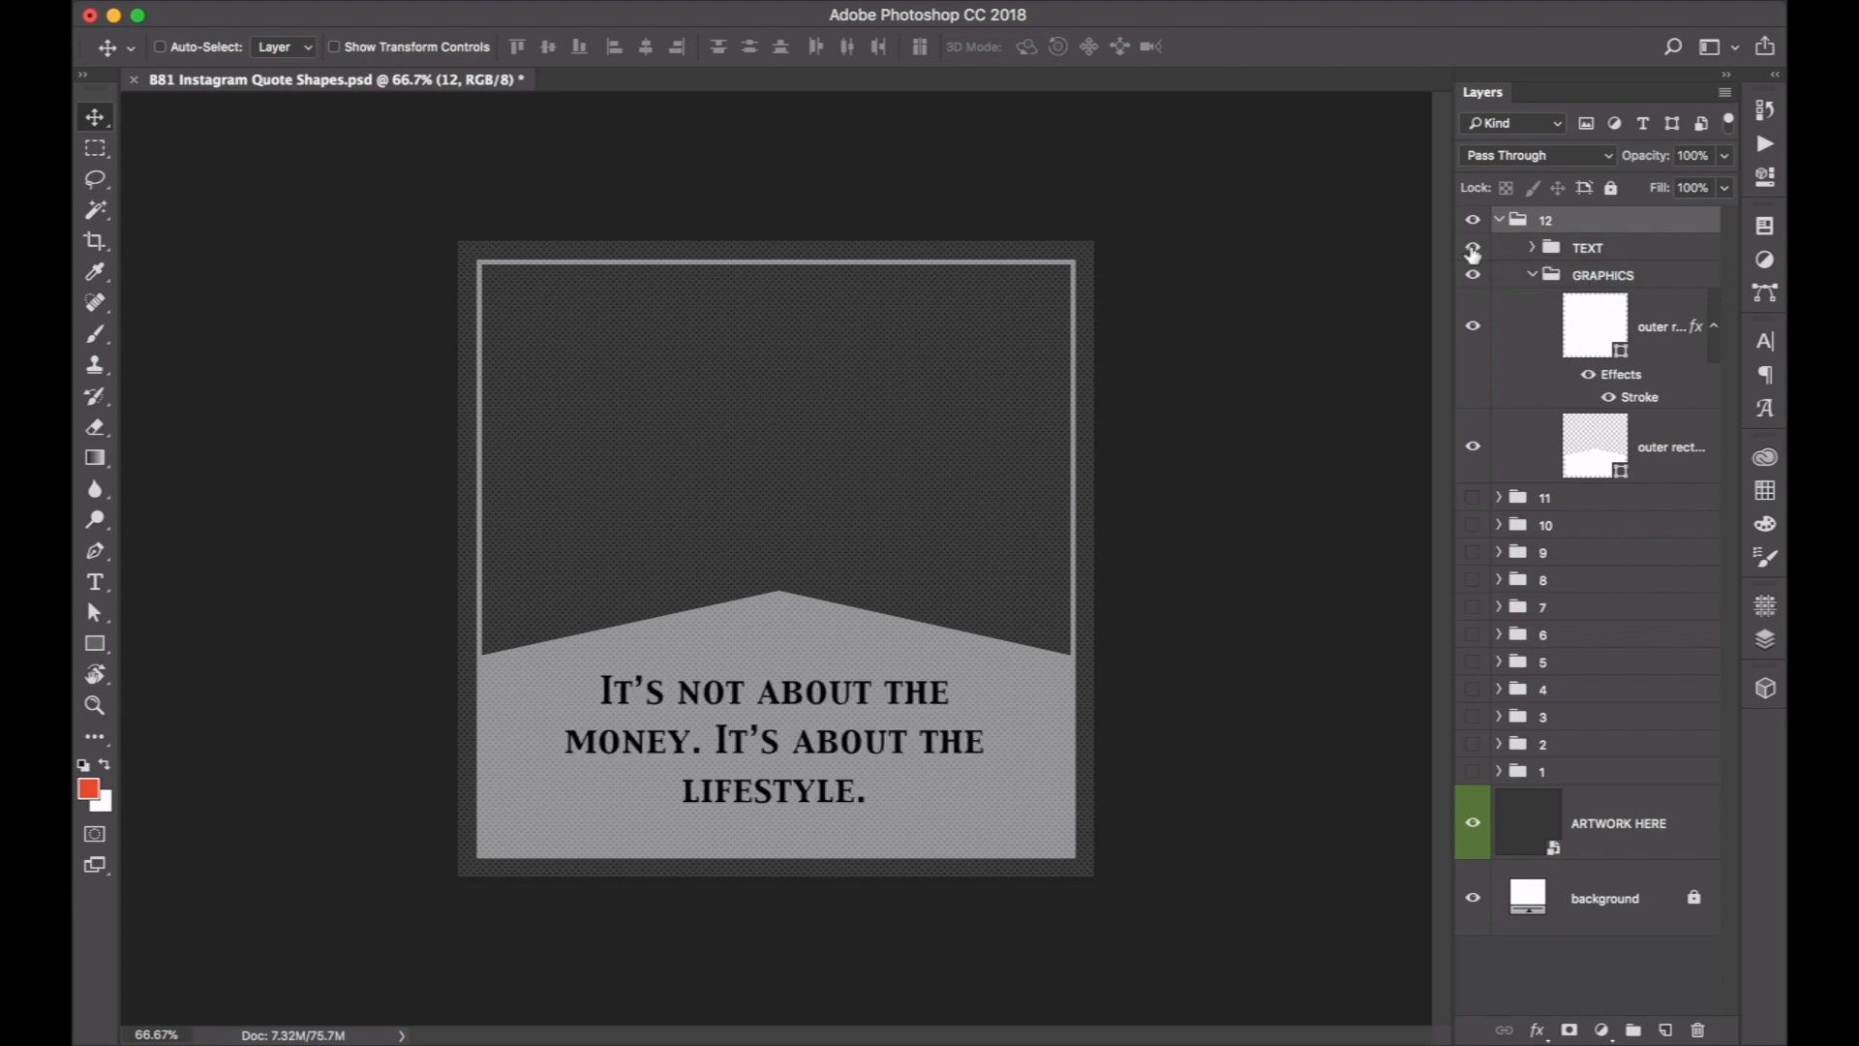
Inspect the contents of group 12's TEXT folder, and collapse both the TEXT and GRAPHICS folders.
left_click(1531, 252)
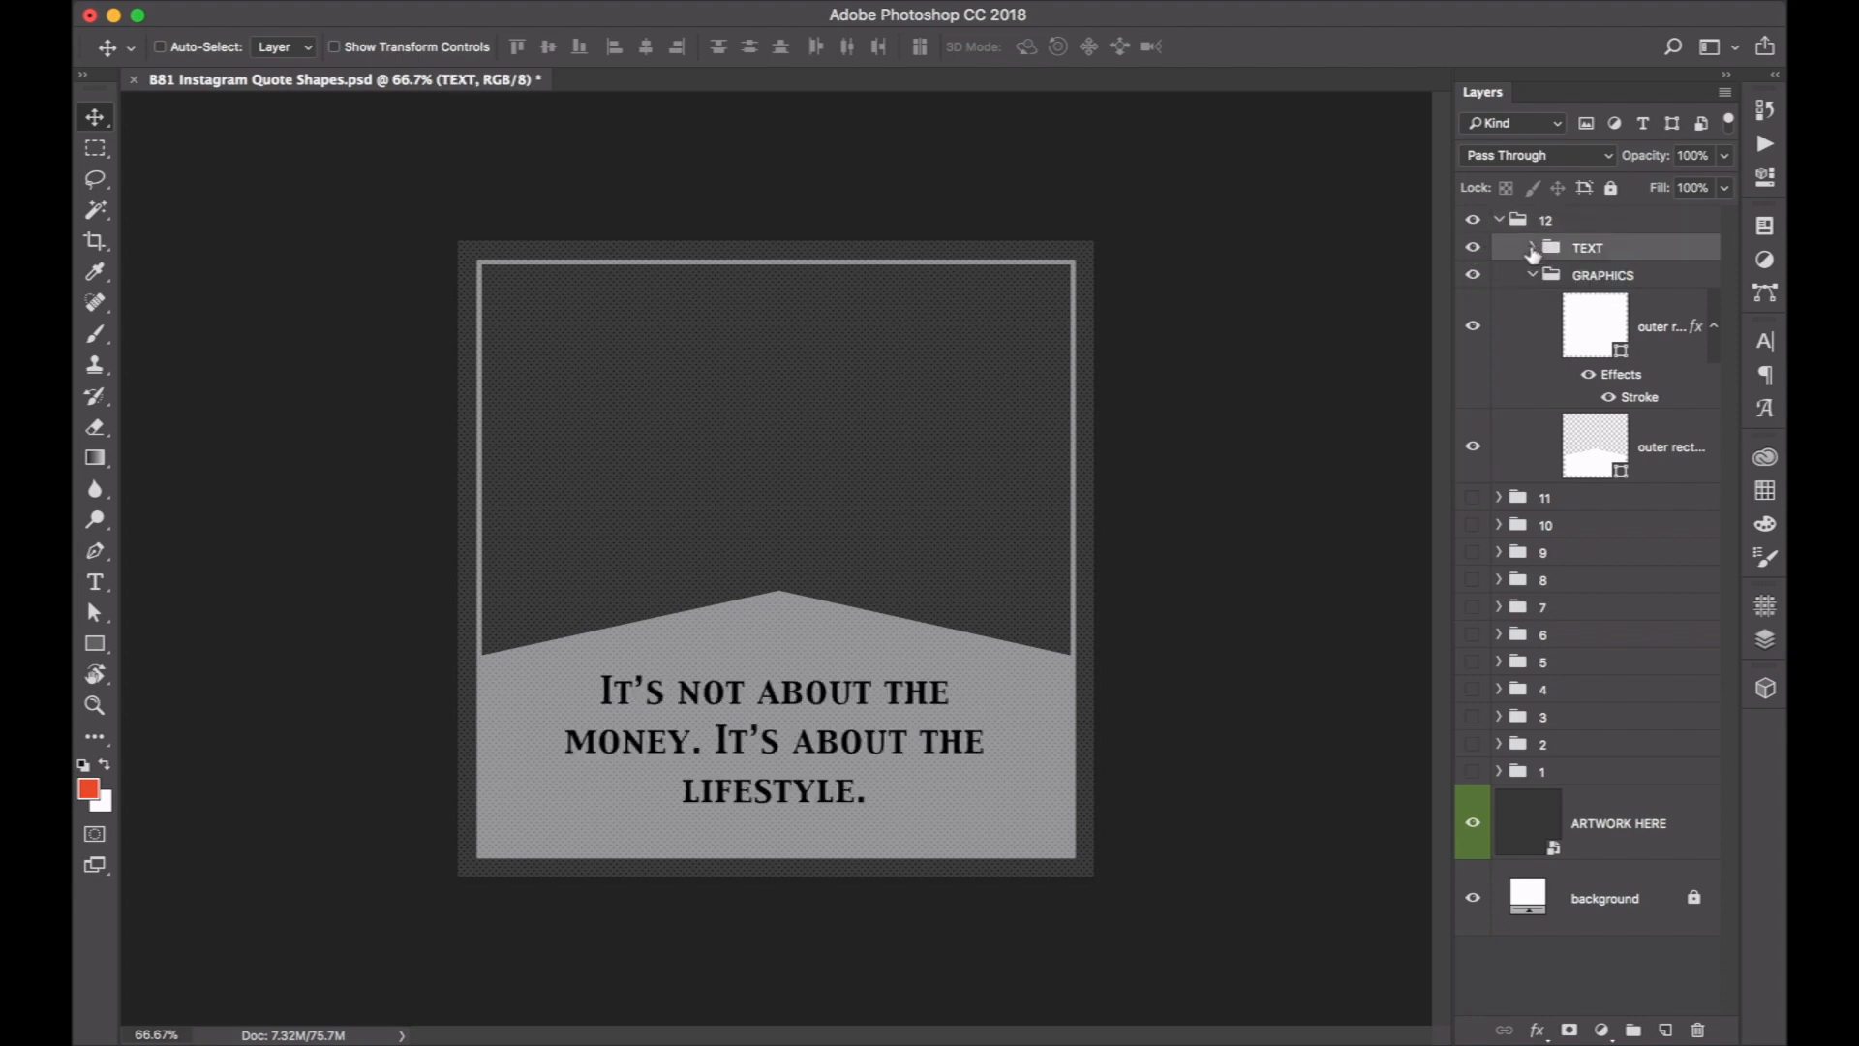
left_click(1531, 250)
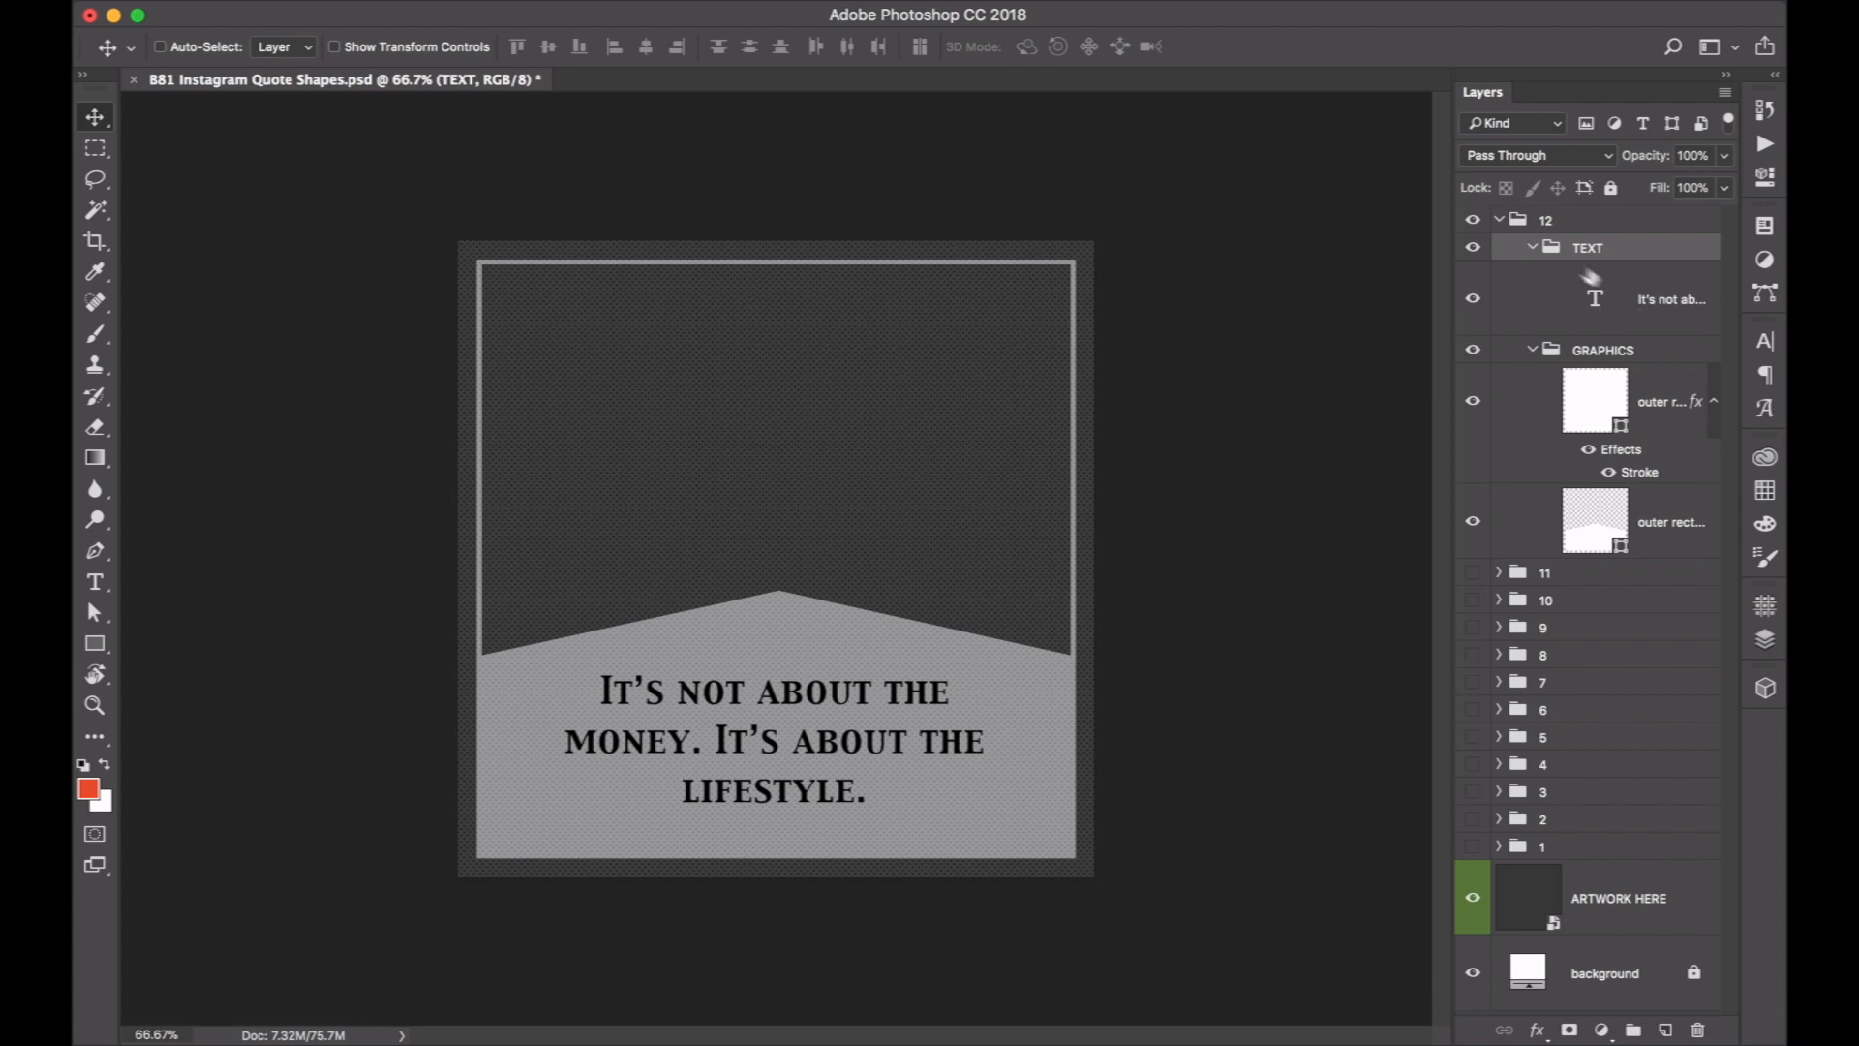
left_click(1531, 249)
left_click(1533, 276)
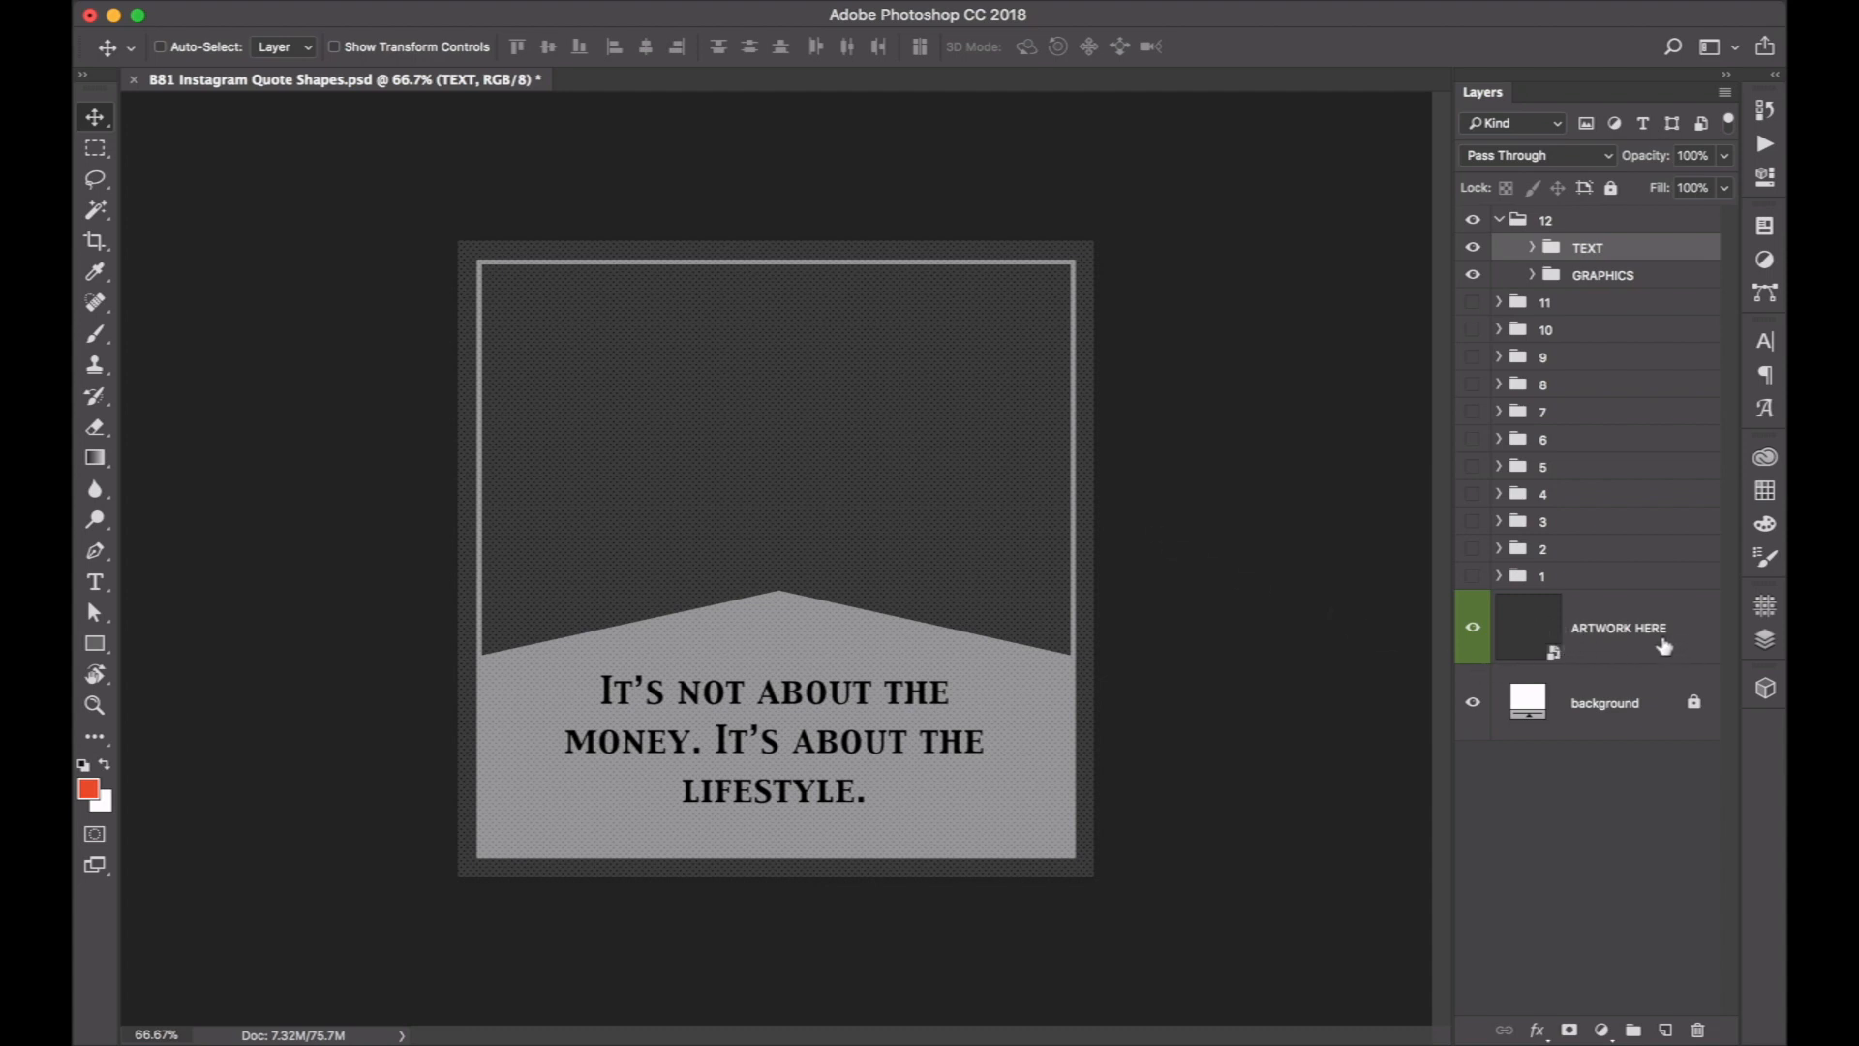
Open the ARTWORK HERE smart object, select the Rectangle 1 layer, and toggle both layers off and on to examine them.
double_click(1537, 644)
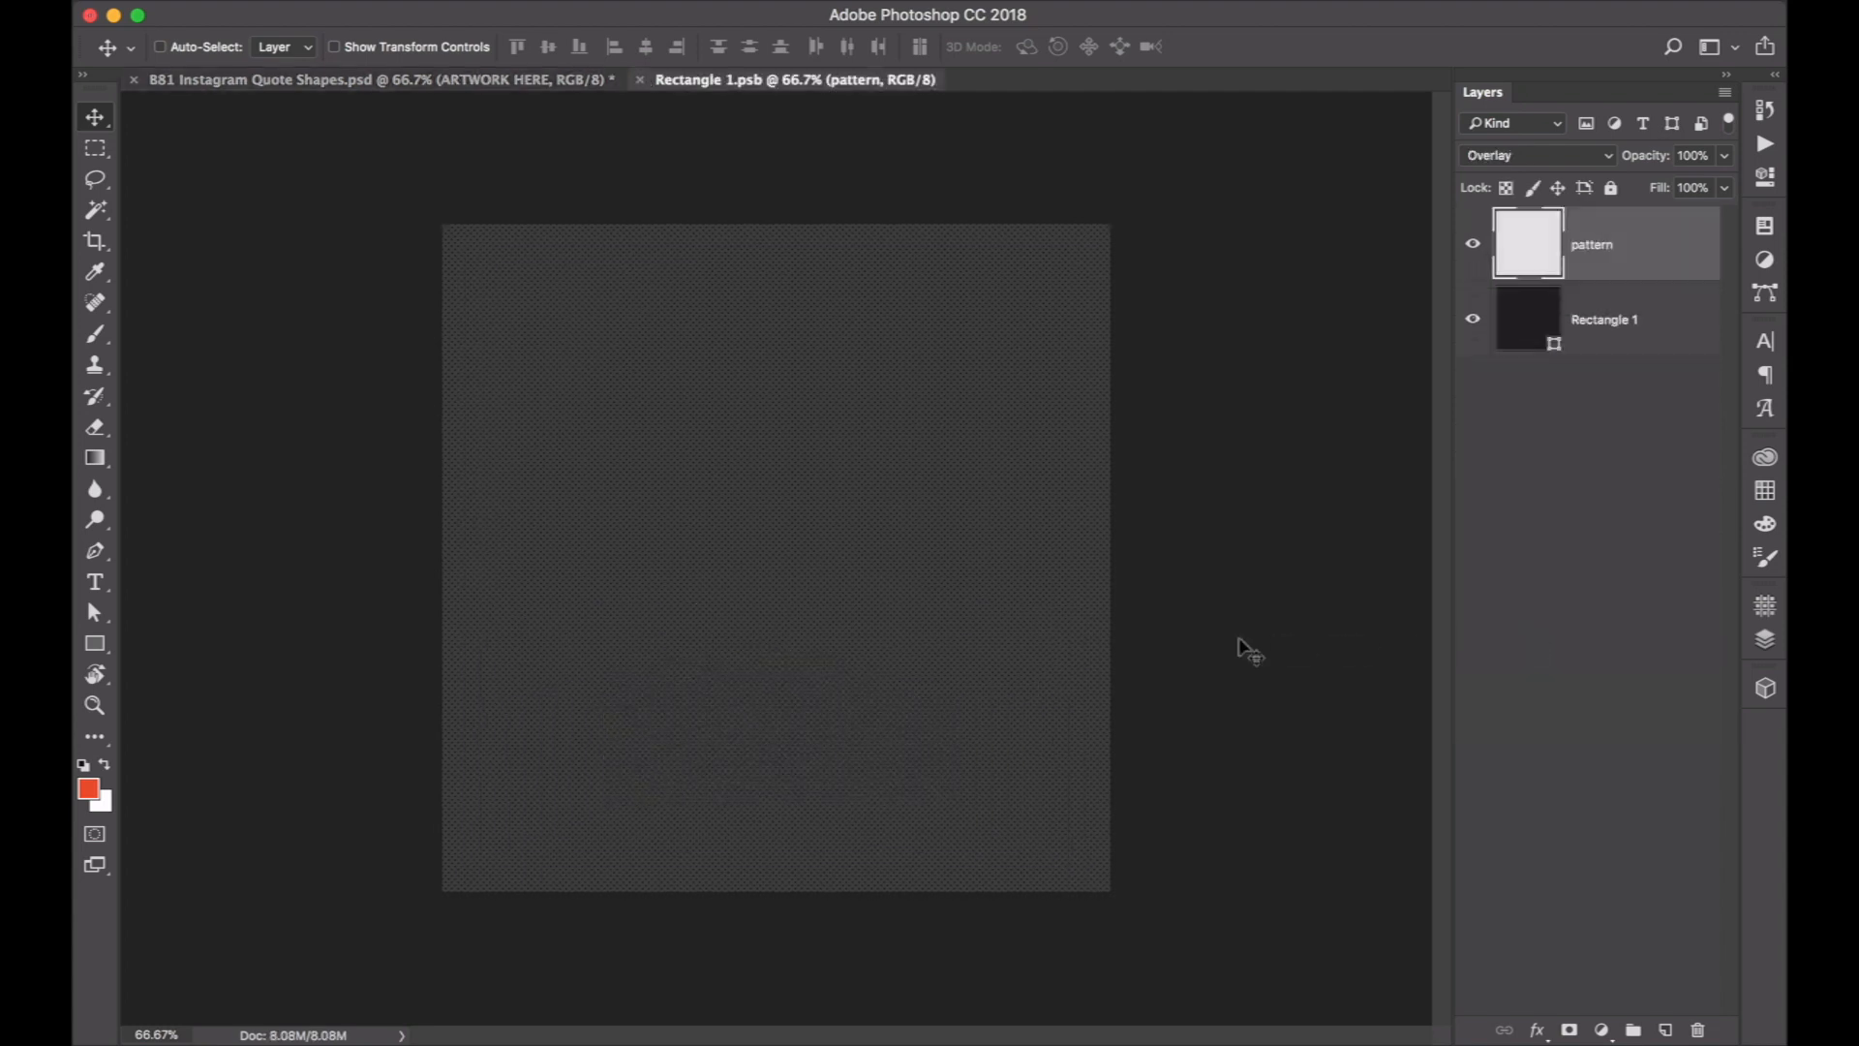
left_click(1644, 322)
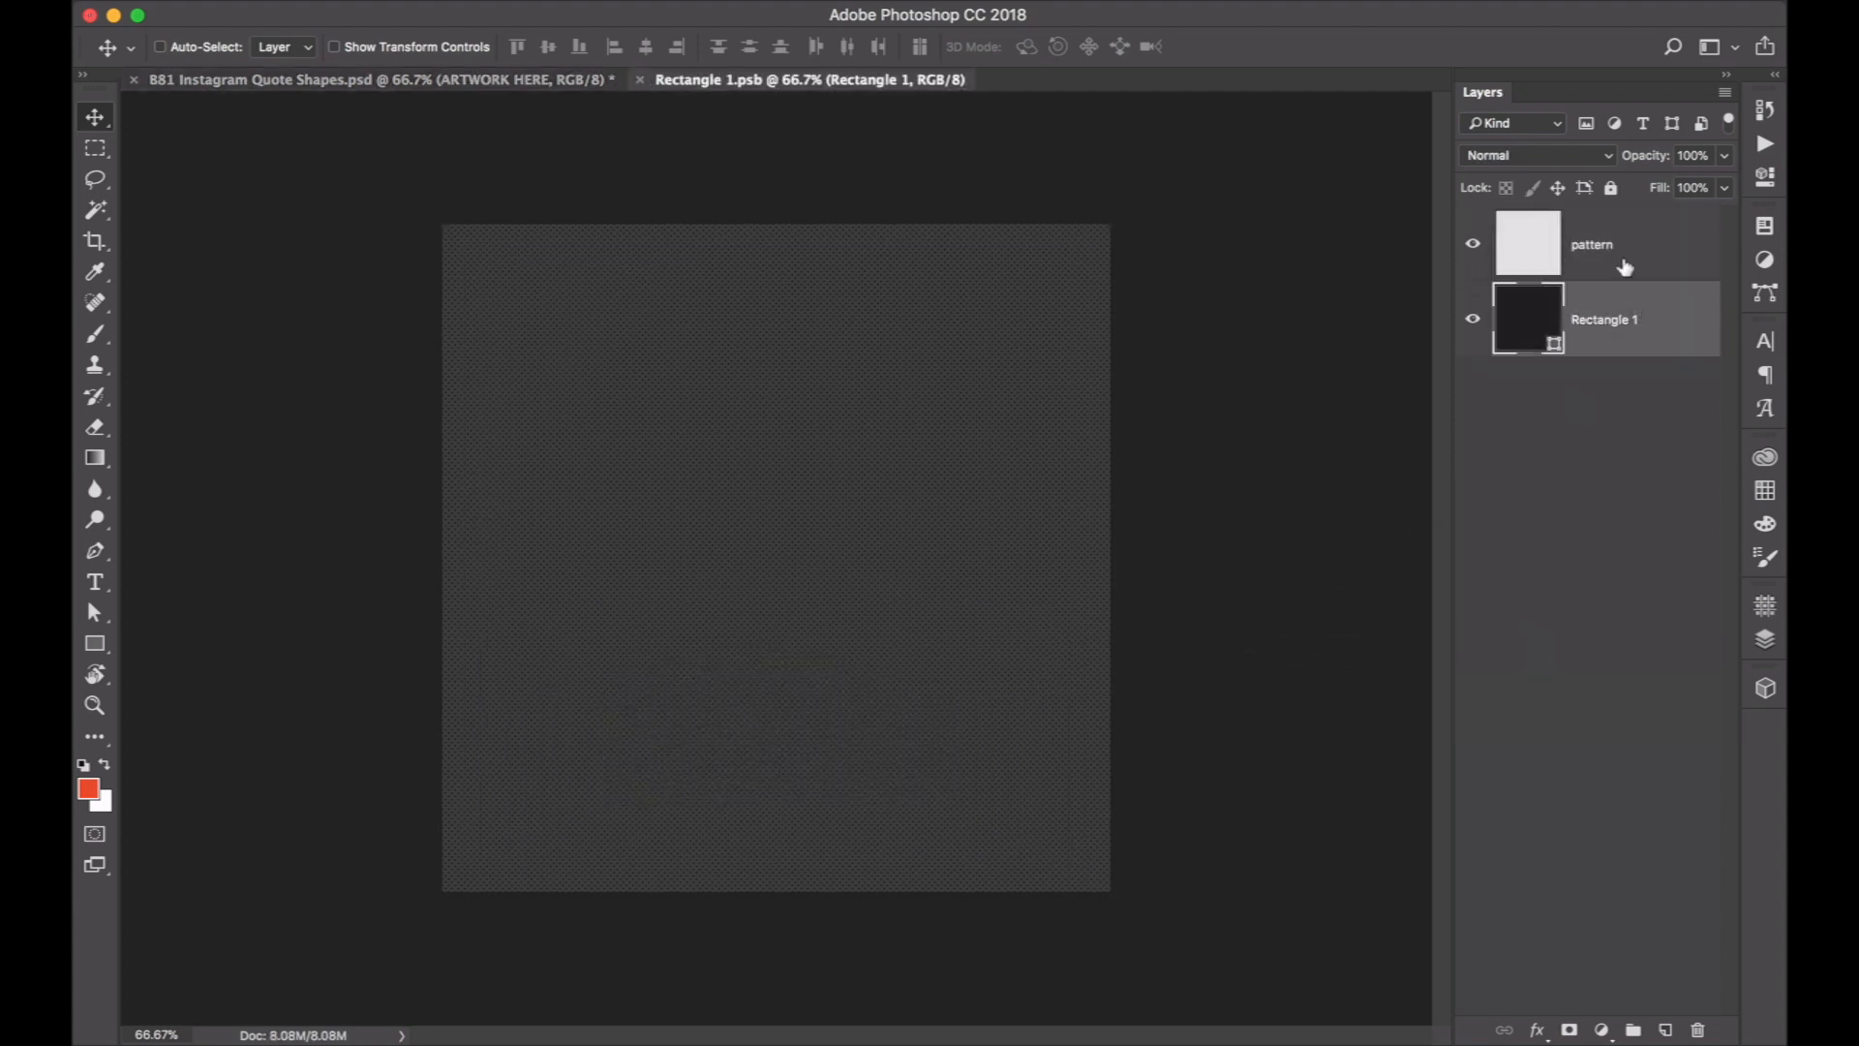
left_click(1473, 250)
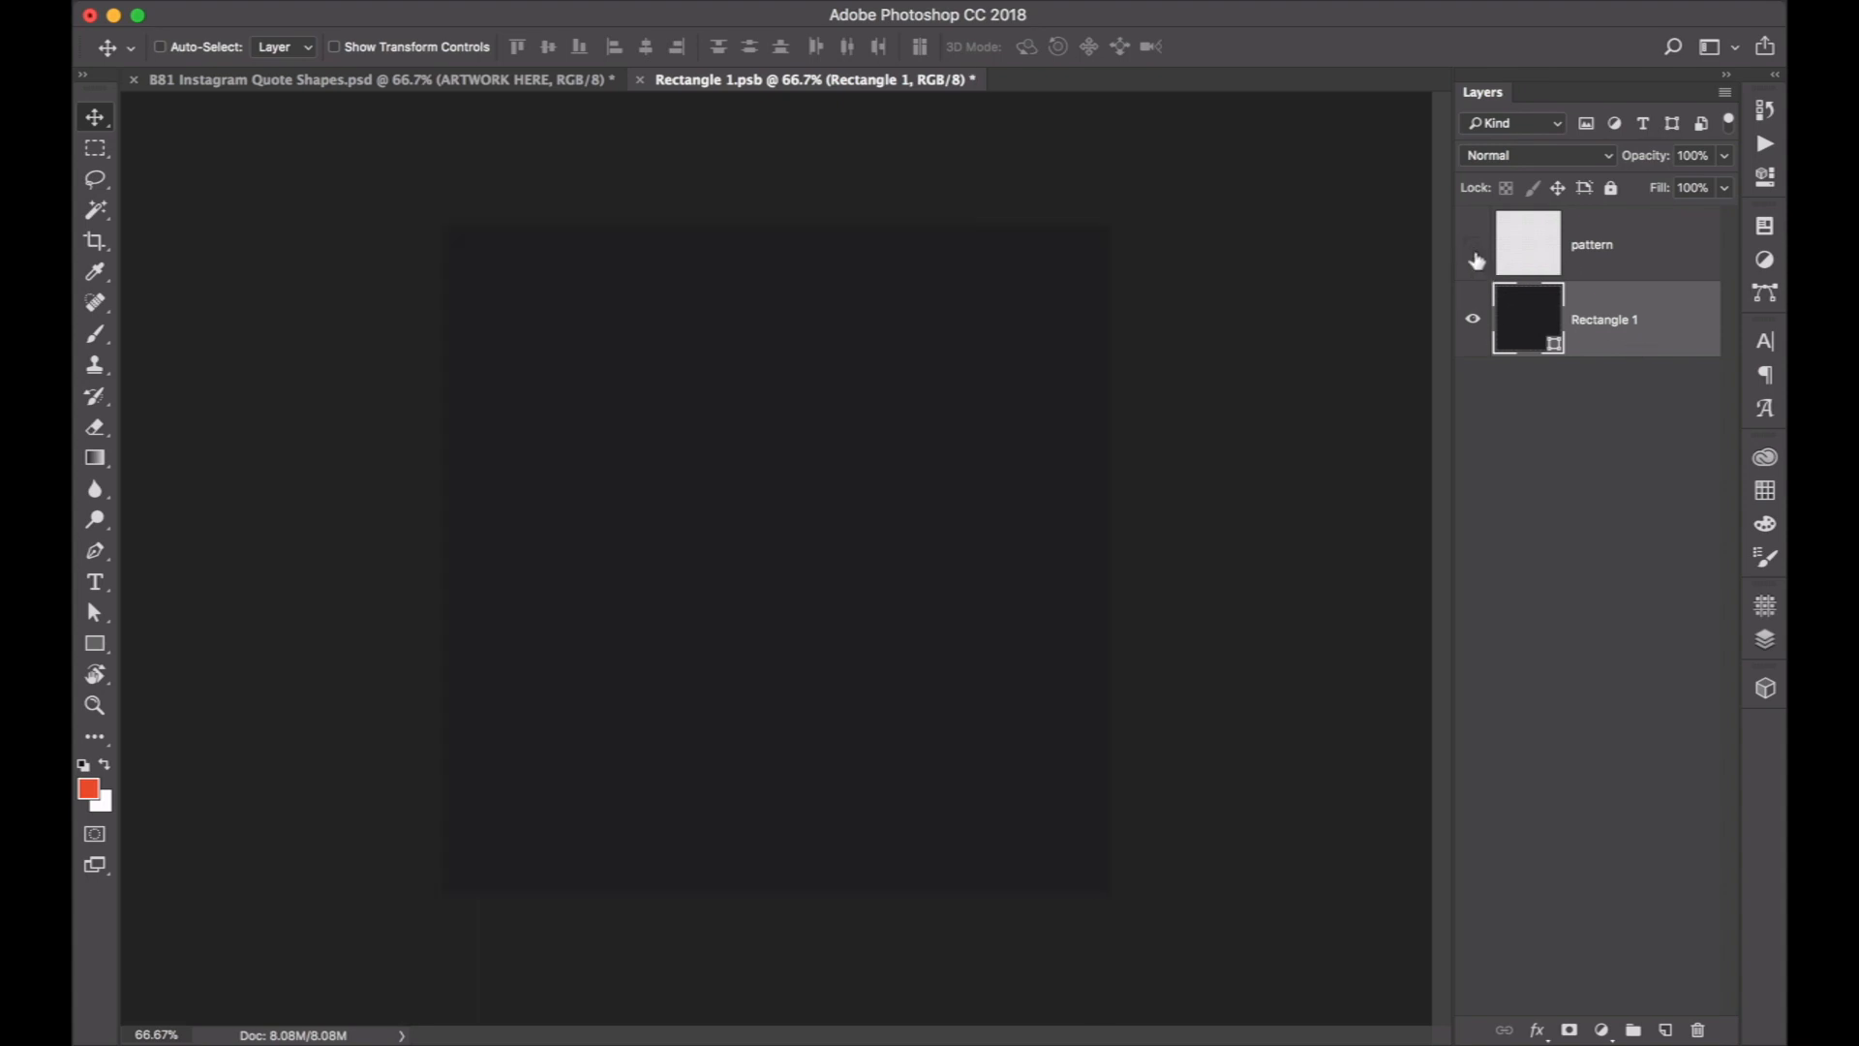
left_click(1472, 321)
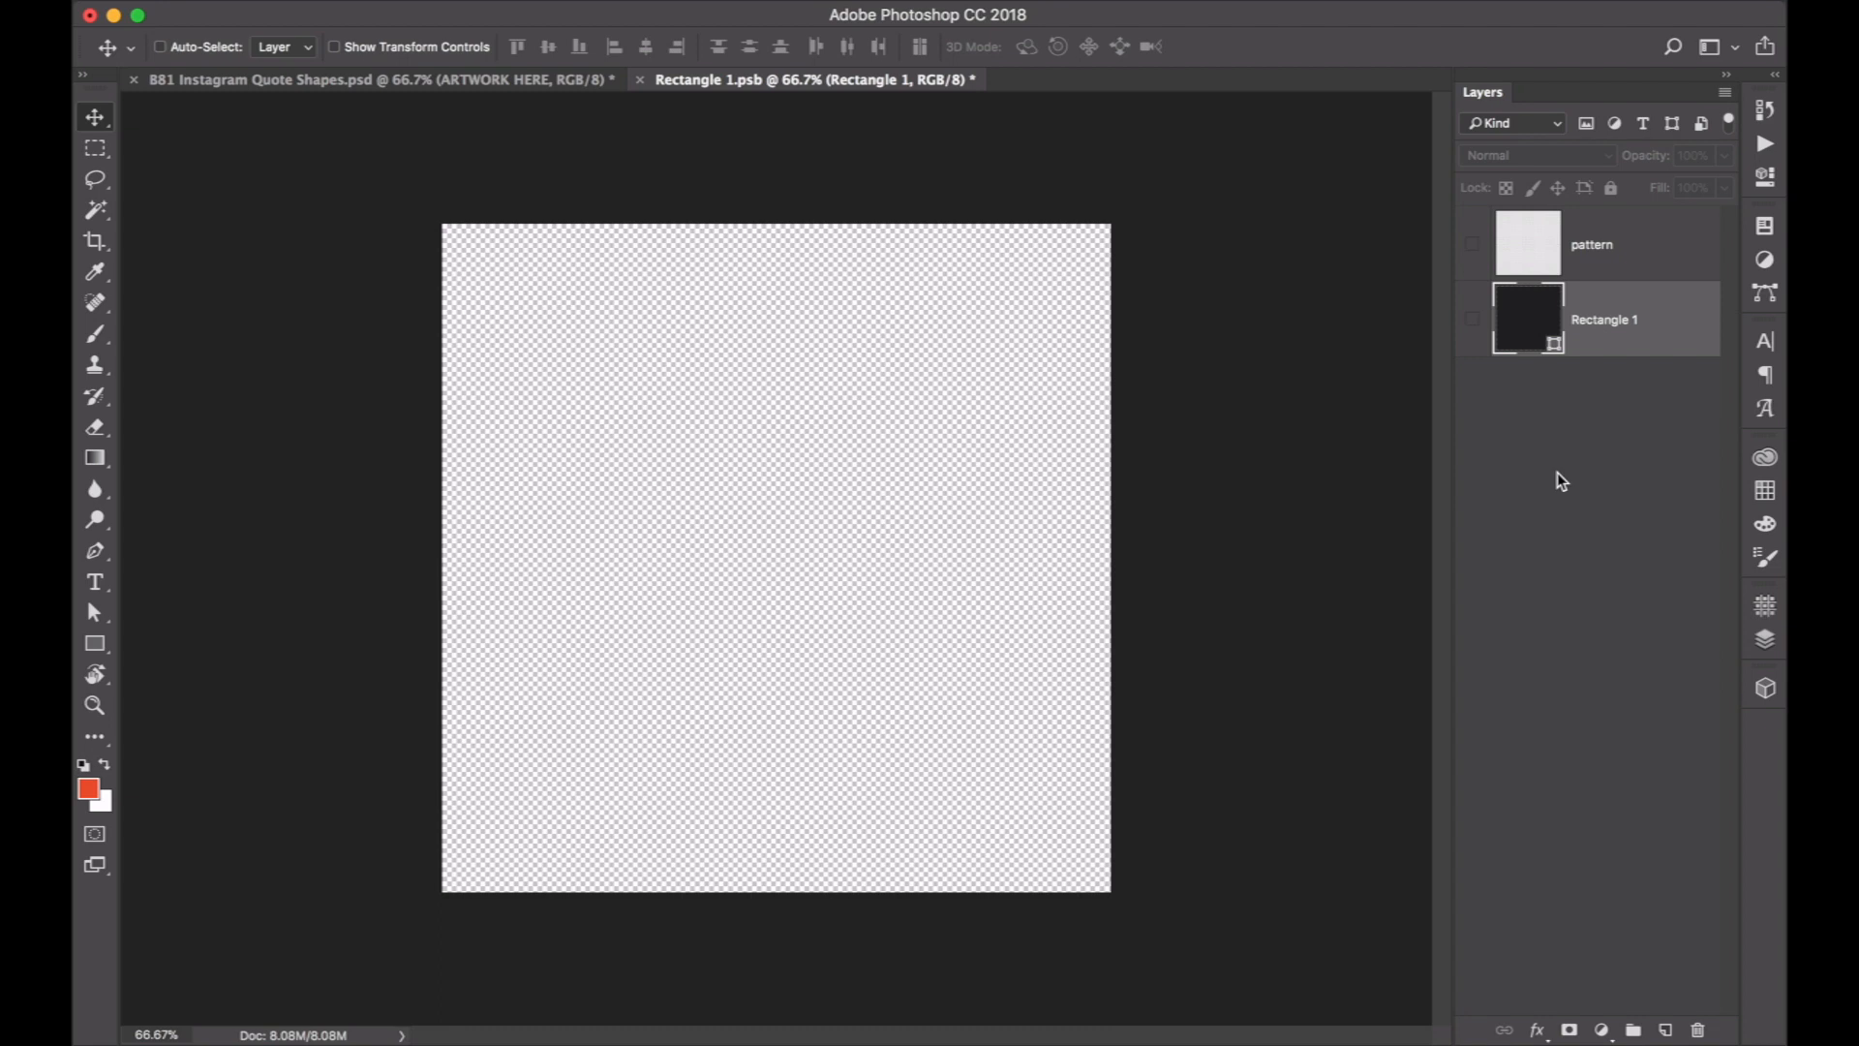
left_click(1473, 320)
left_click(1473, 248)
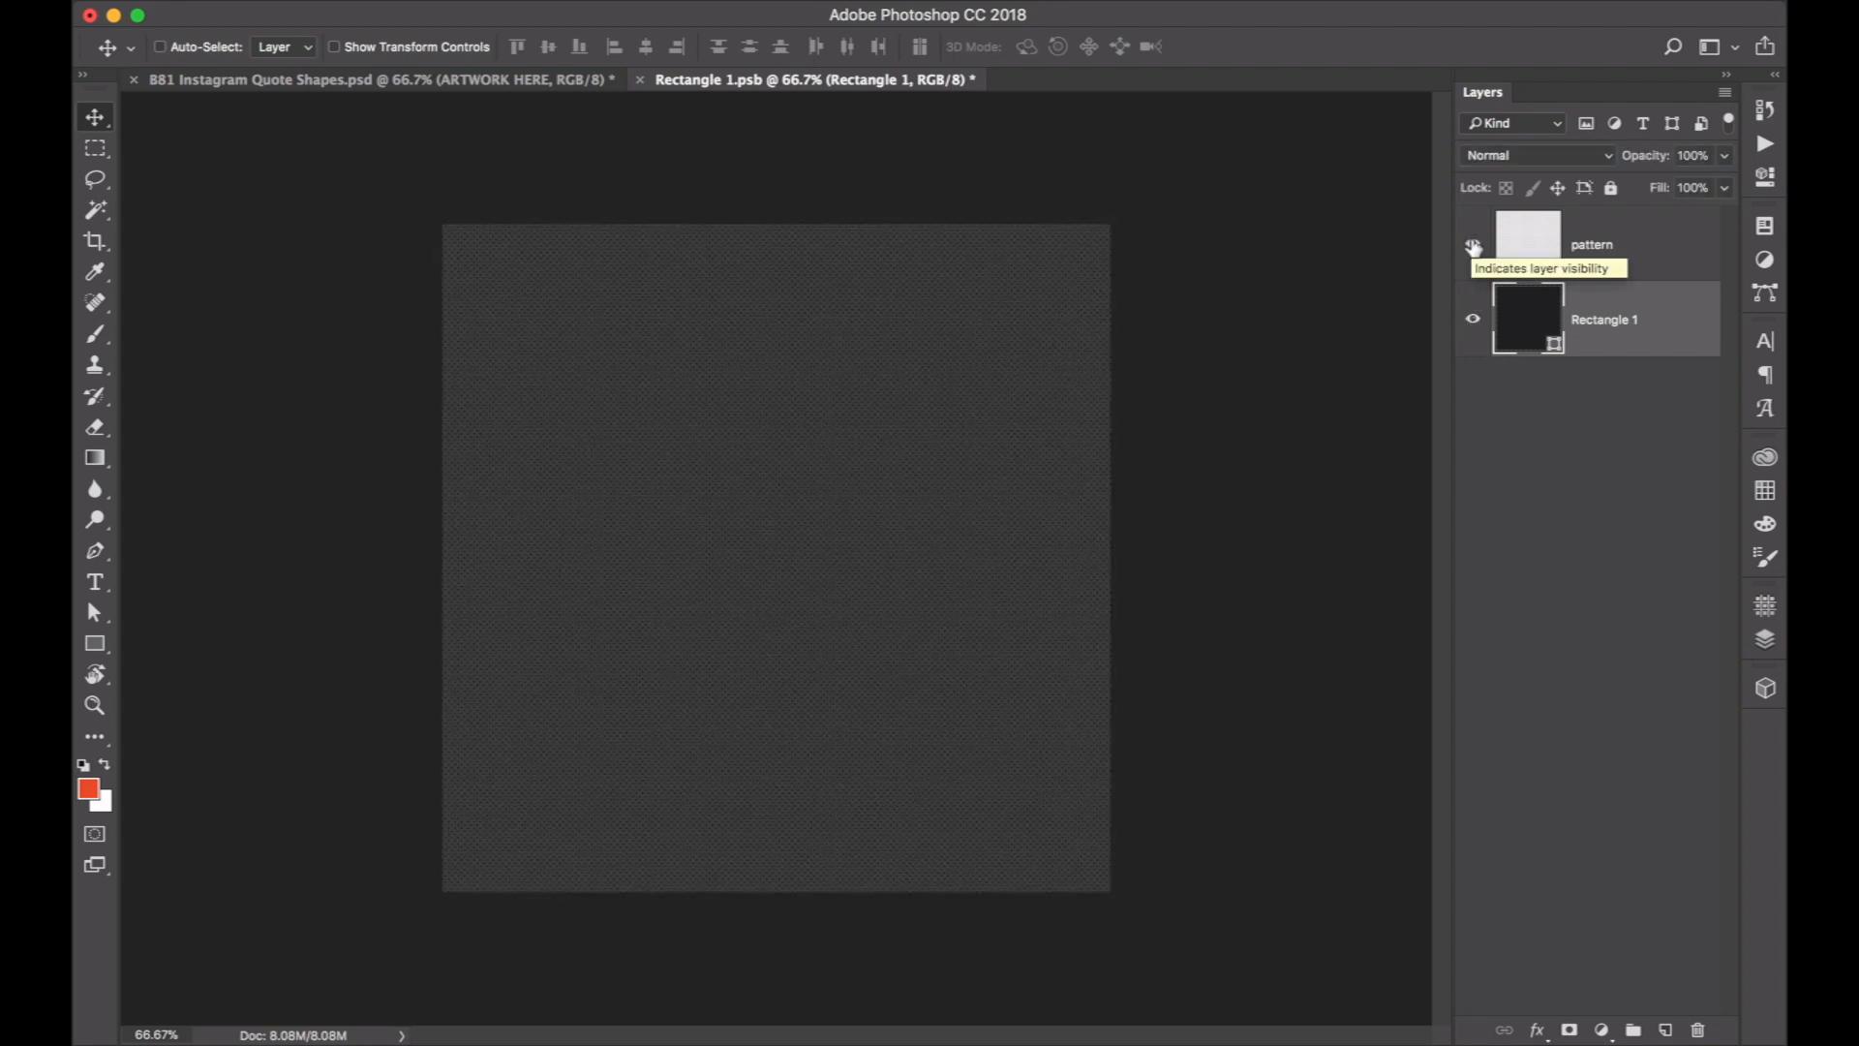
Place photo.jpg from the desktop above the Rectangle 1 layer and enlarge it to cover the whole square canvas.
mouse_move(1784, 2)
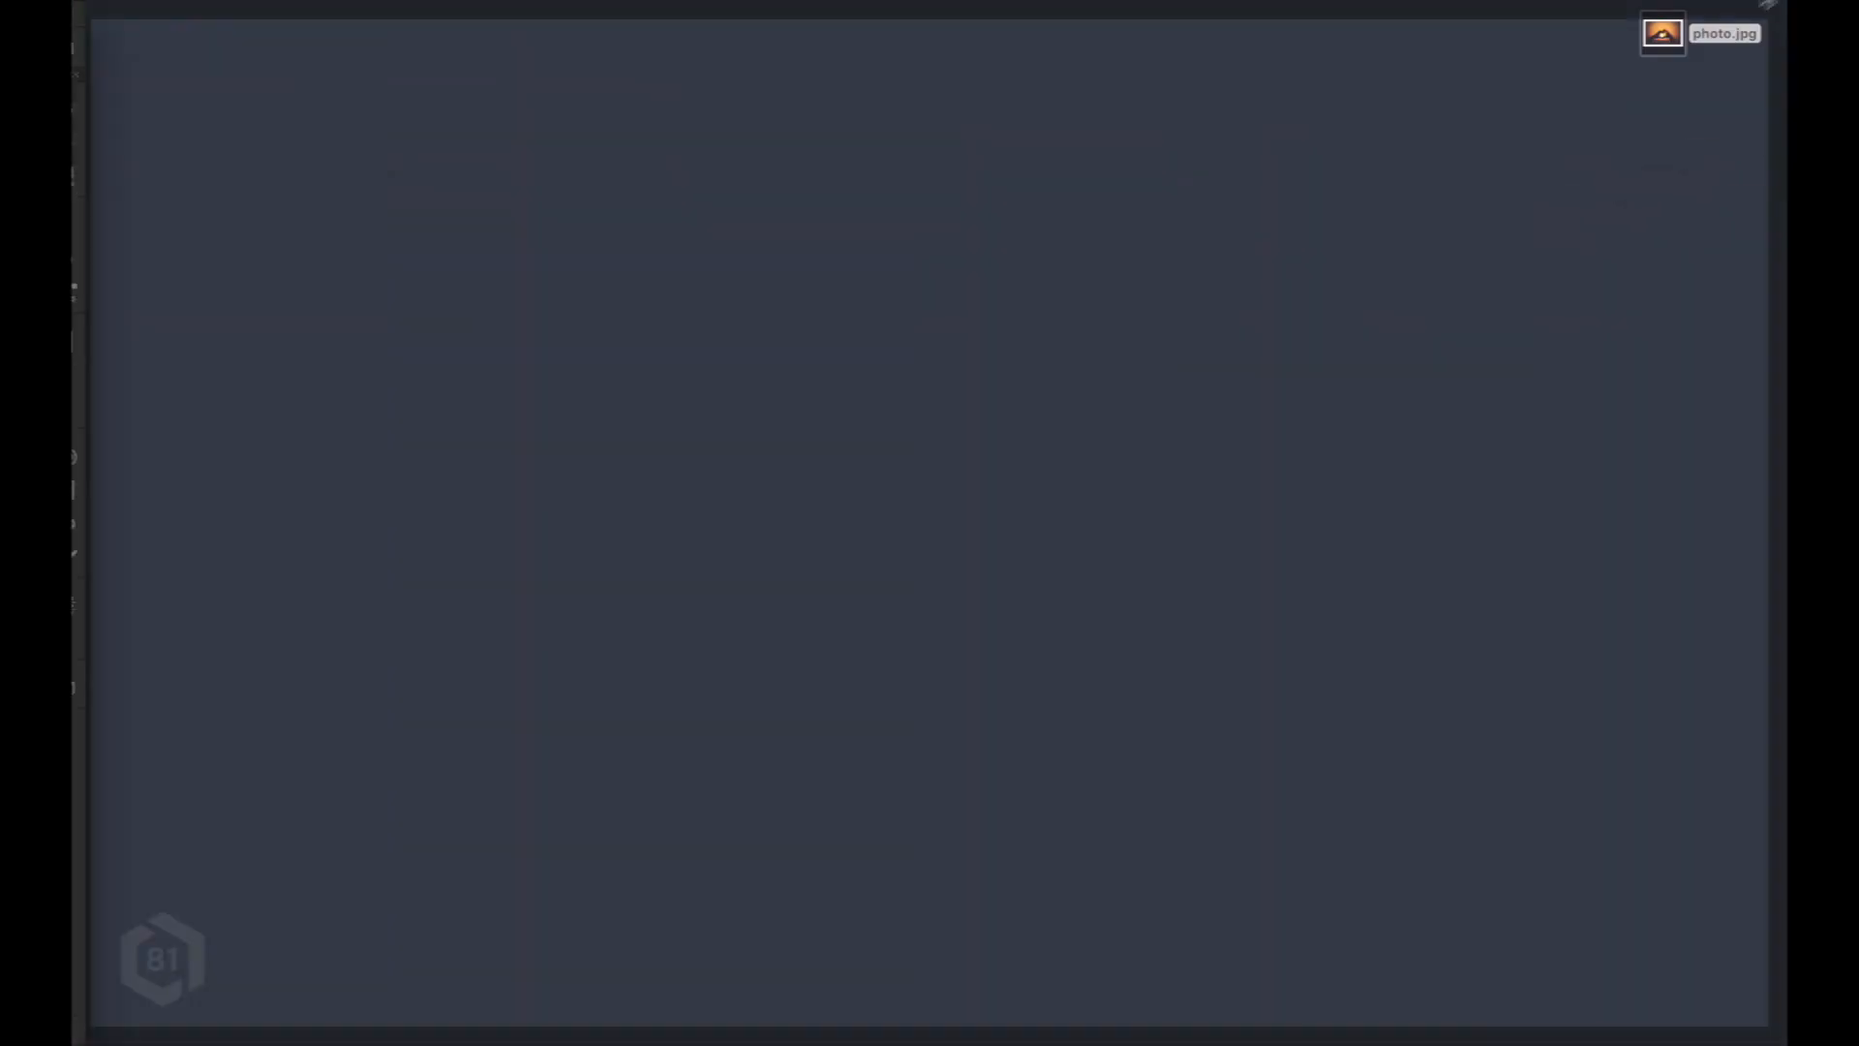
left_click_drag(1662, 40, 797, 552)
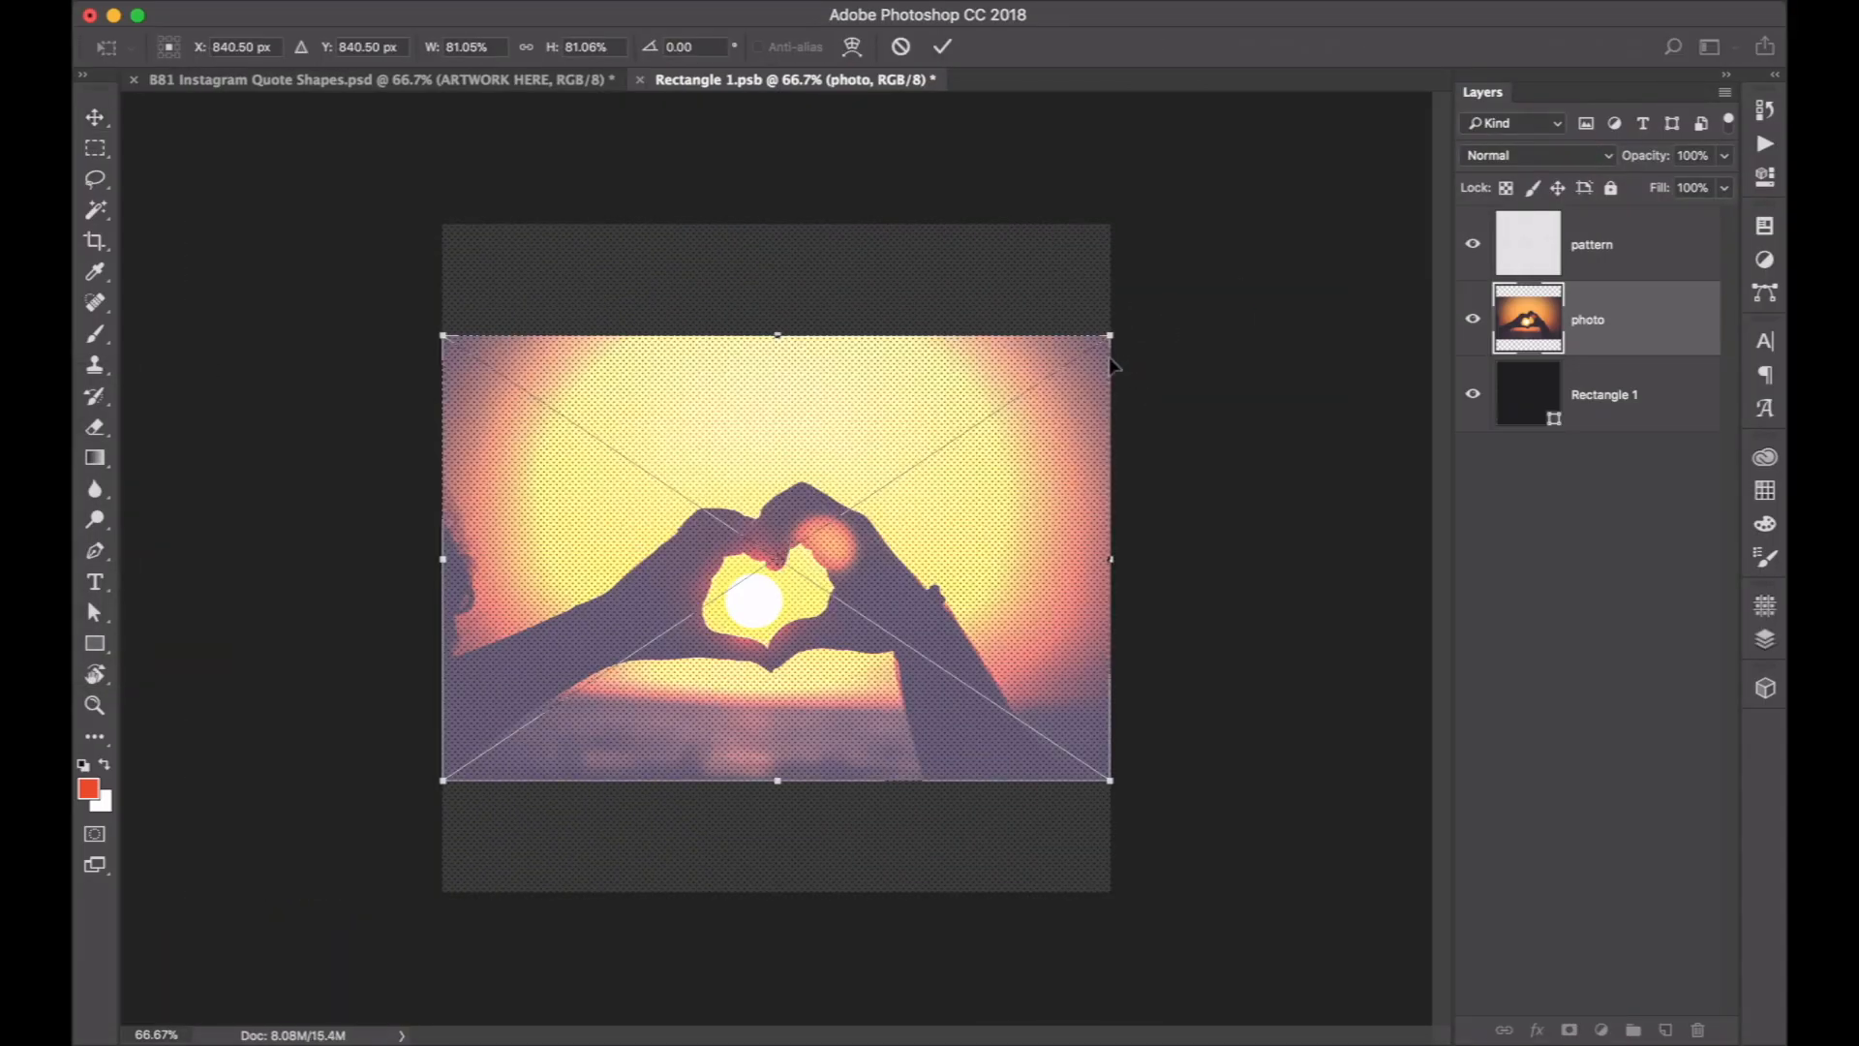
left_click_drag(1111, 336, 1304, 206)
left_click_drag(1019, 346, 1042, 352)
key("Return")
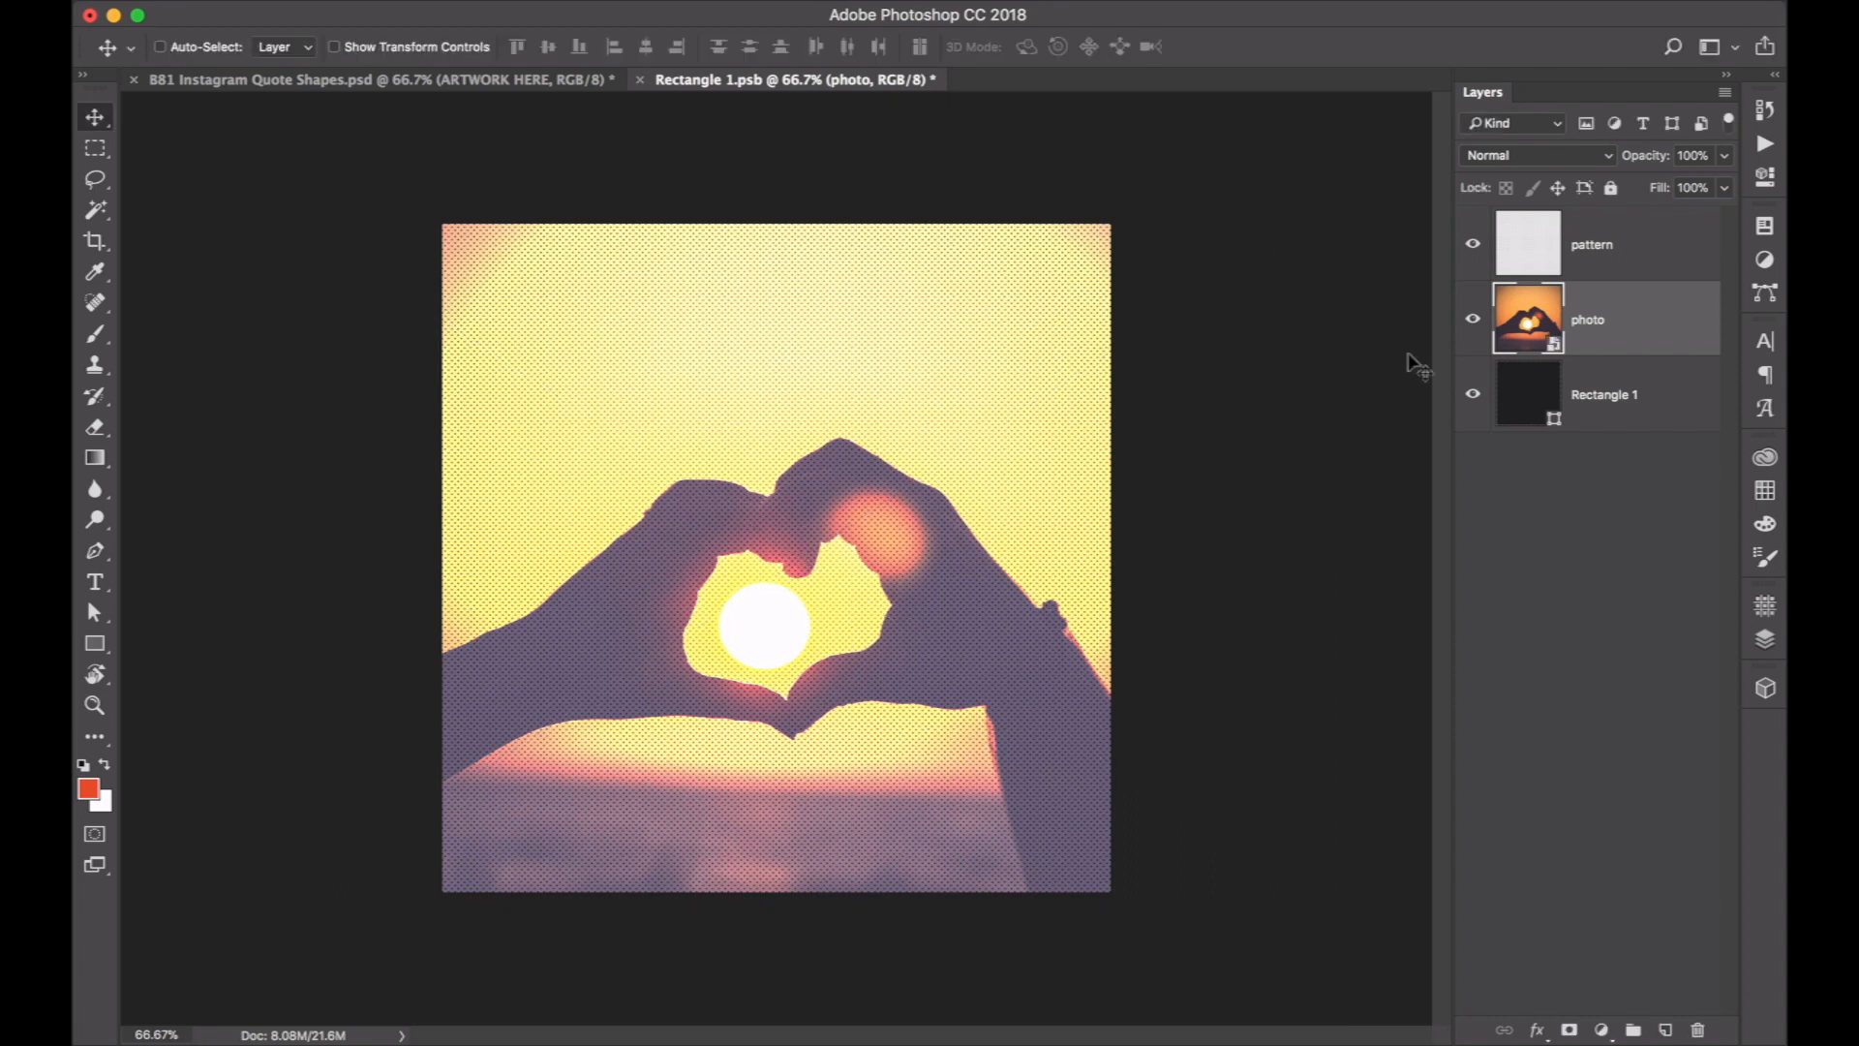
Delete the pattern and Rectangle 1 layers so only the photo layer remains in the smart object.
left_click(1607, 253)
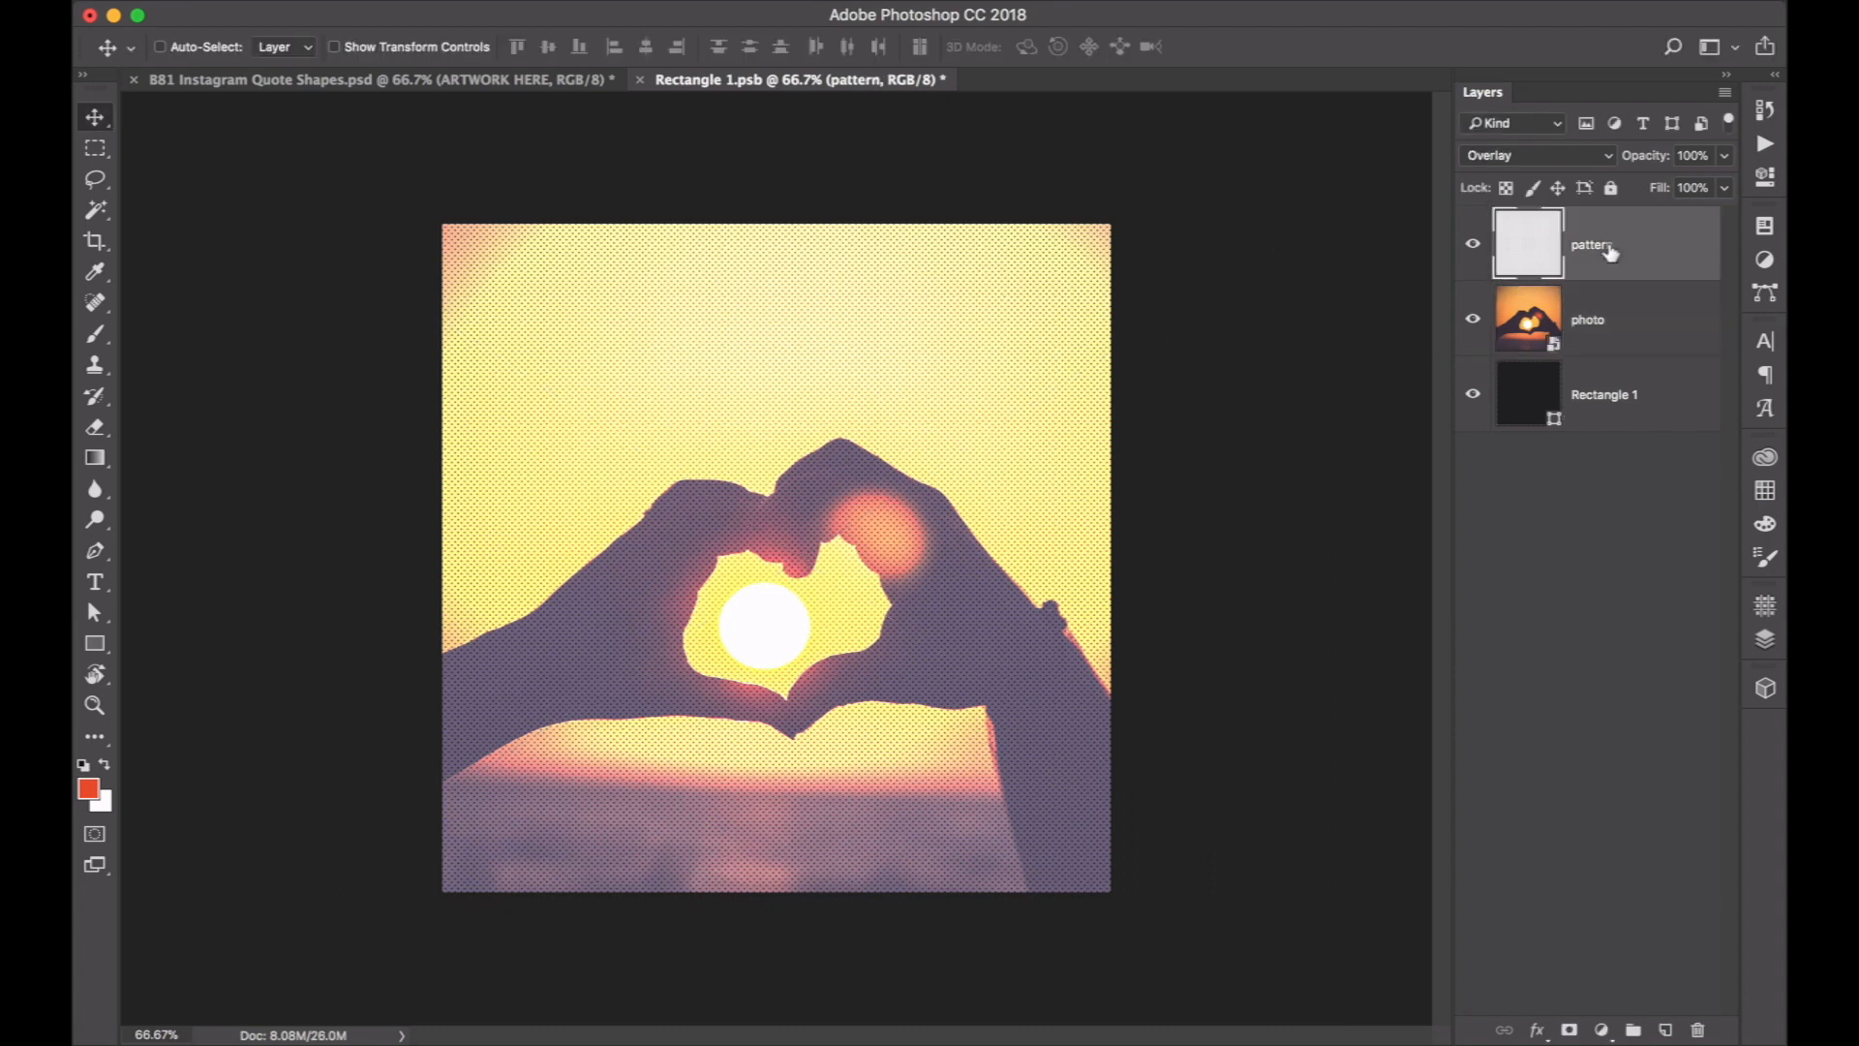
key("Delete")
left_click(1631, 300)
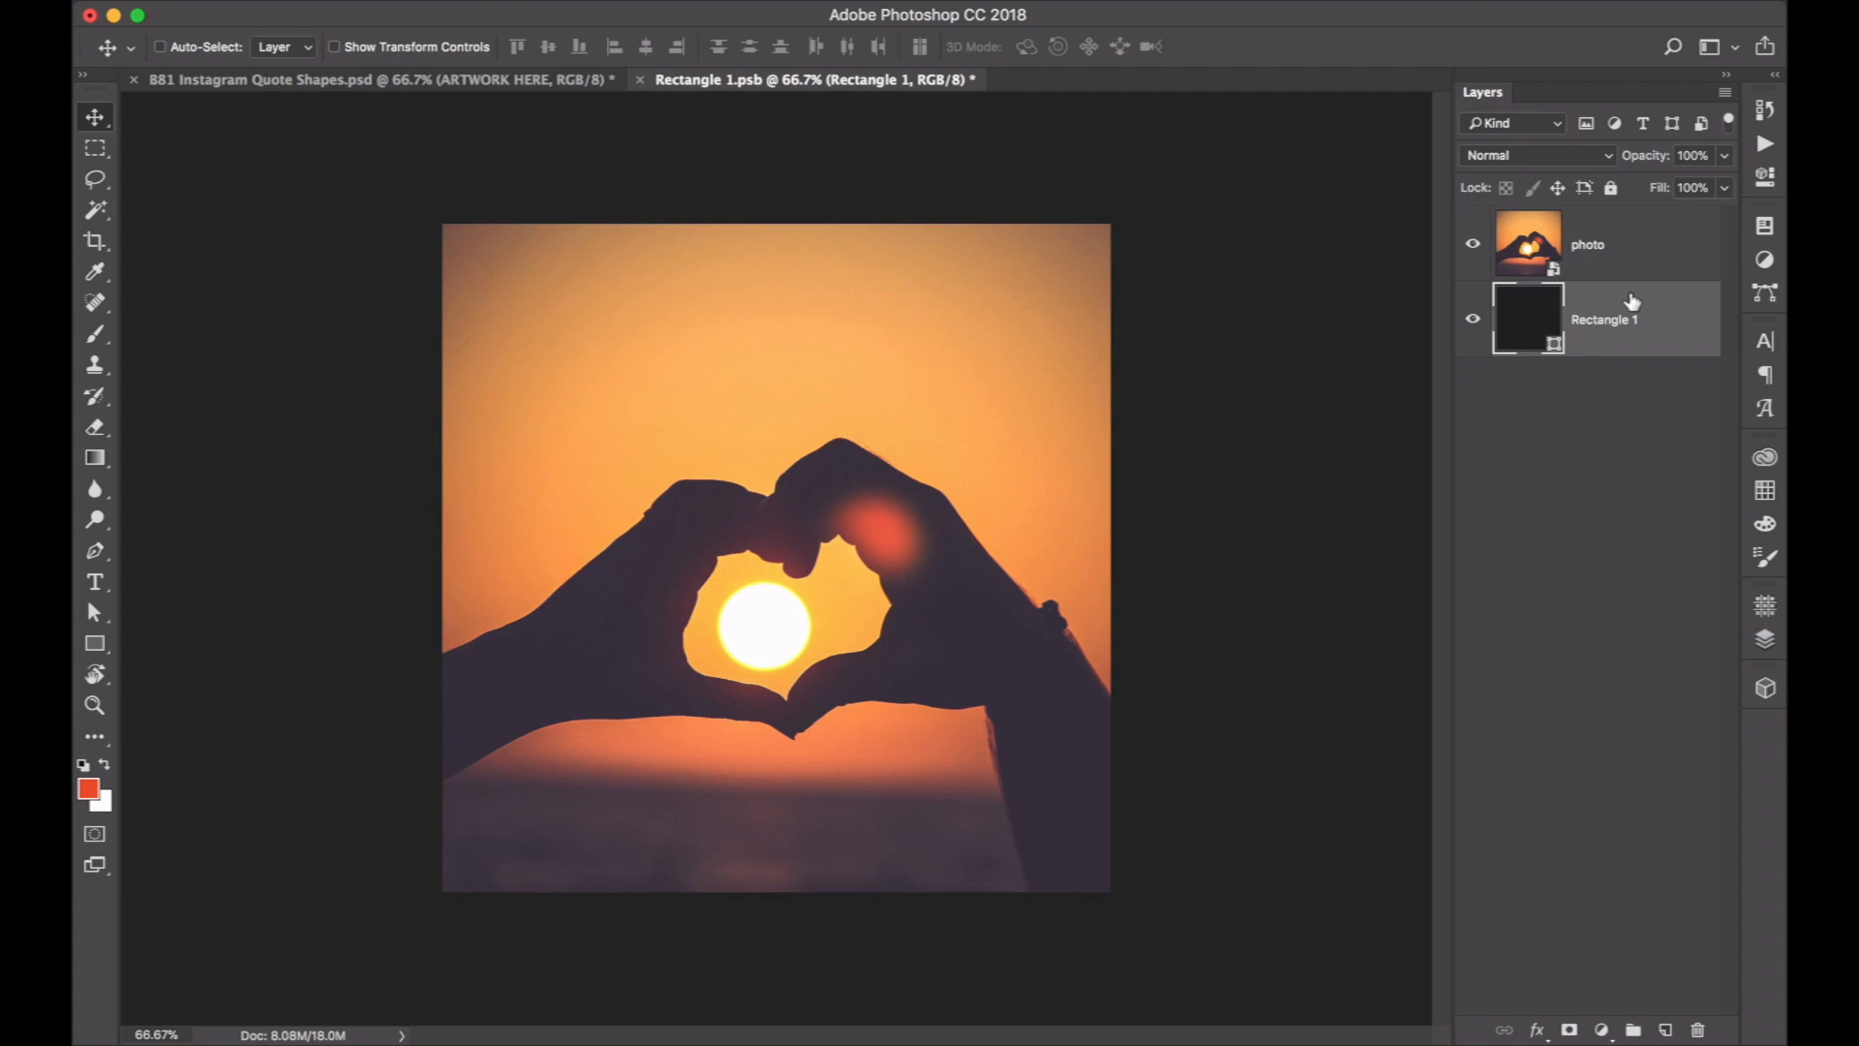
key("Delete")
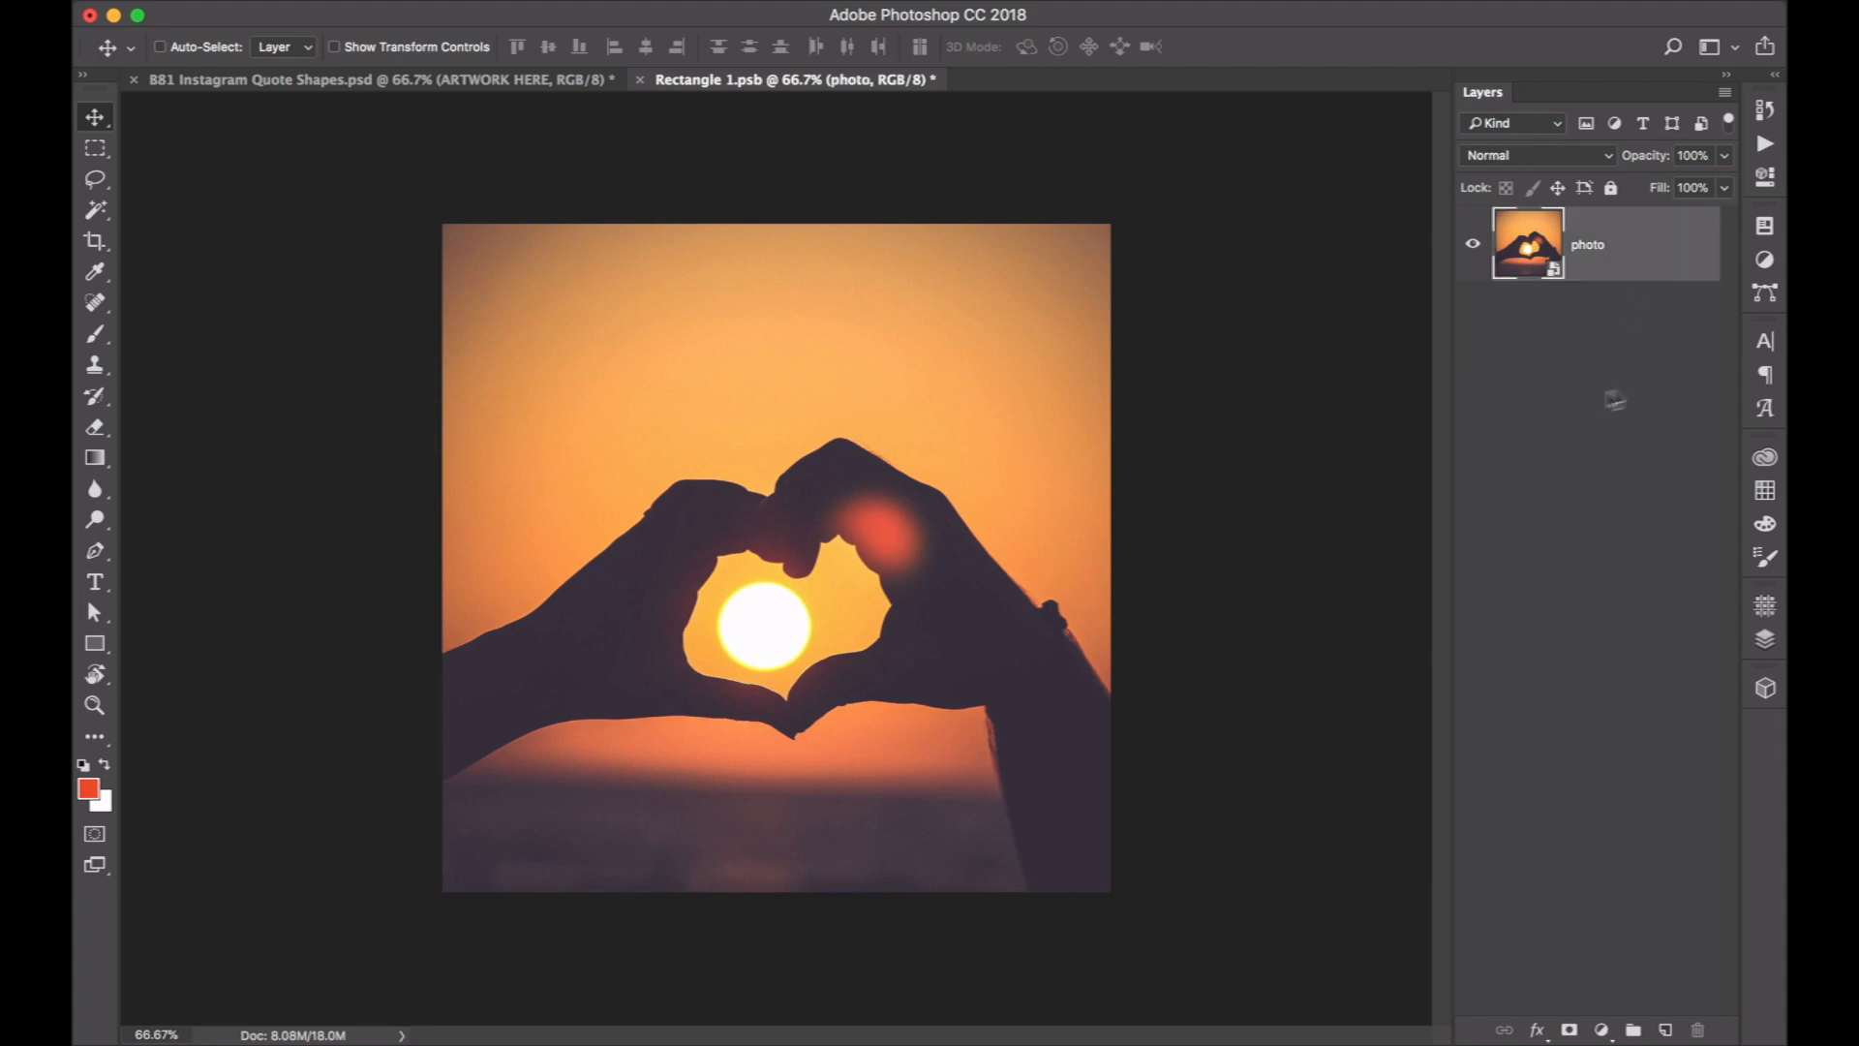
Shift the photo upward and scale it to about 142%, keeping its lower edge on the canvas's bottom edge.
left_click_drag(876, 609, 874, 588)
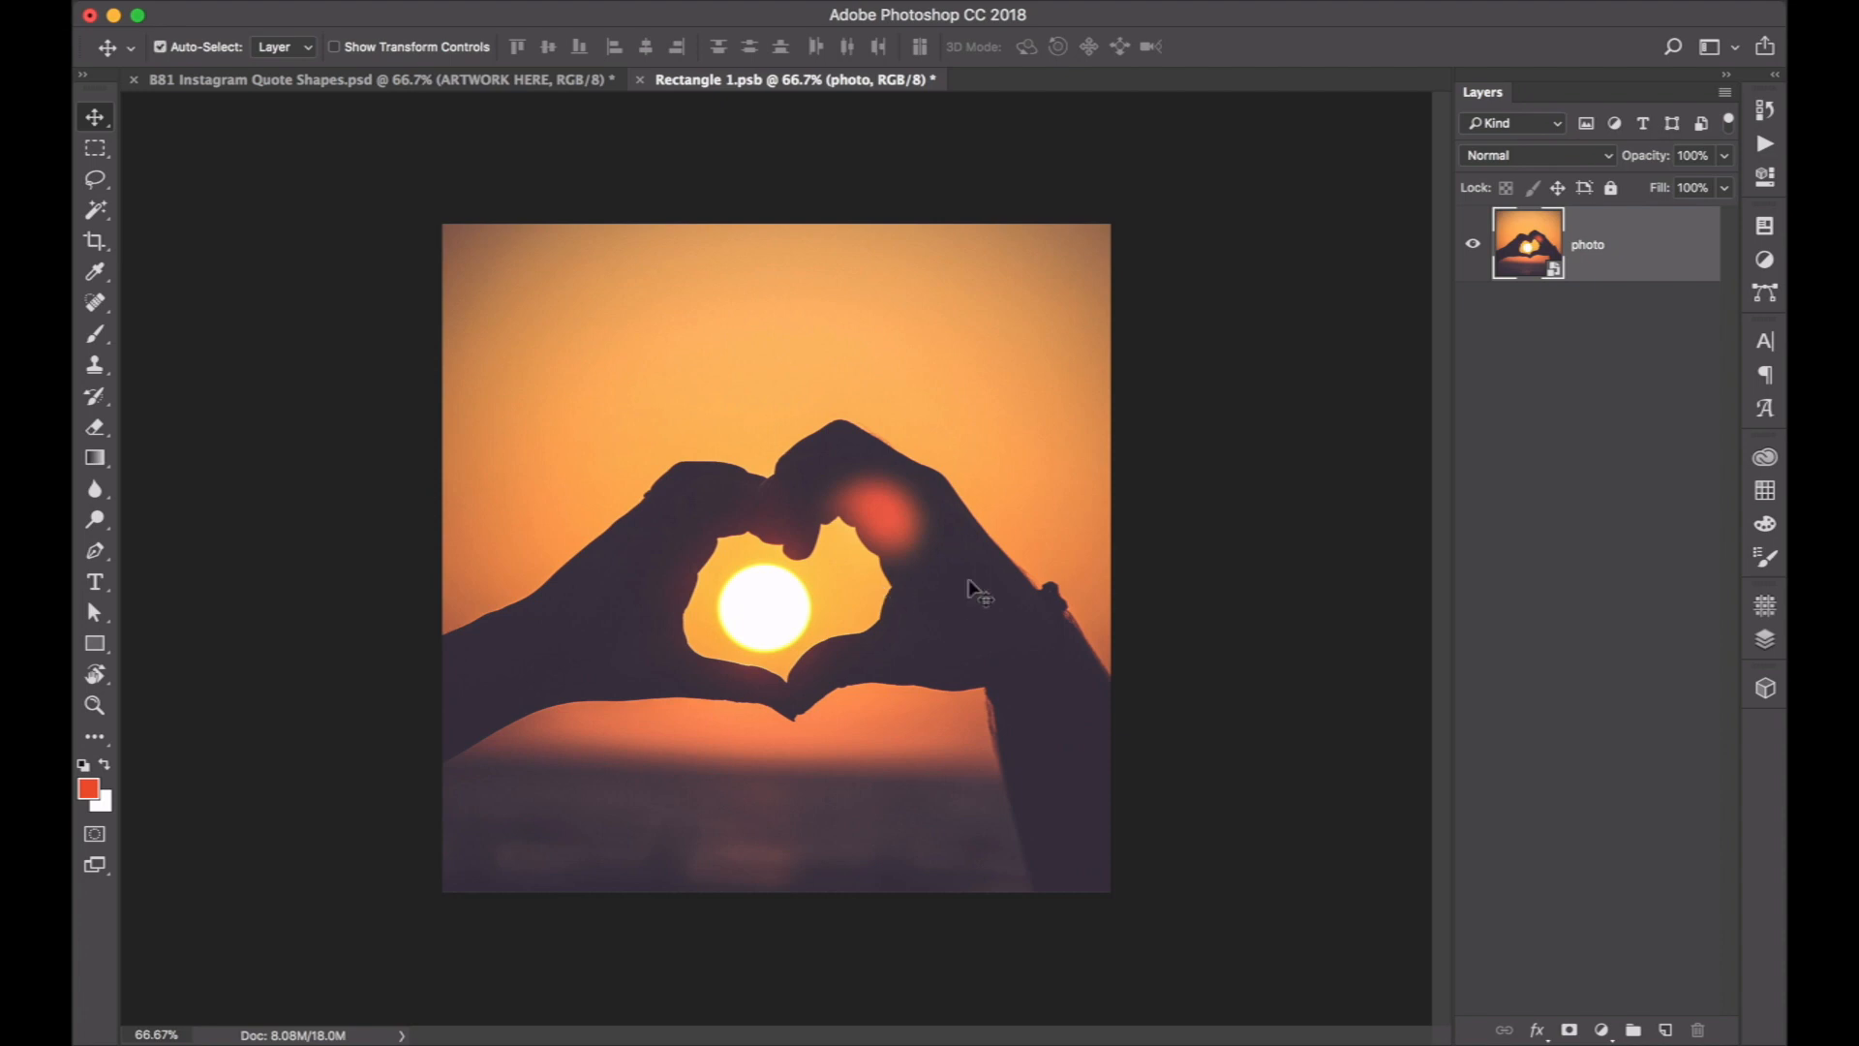
key("super+t")
key("super+minus")
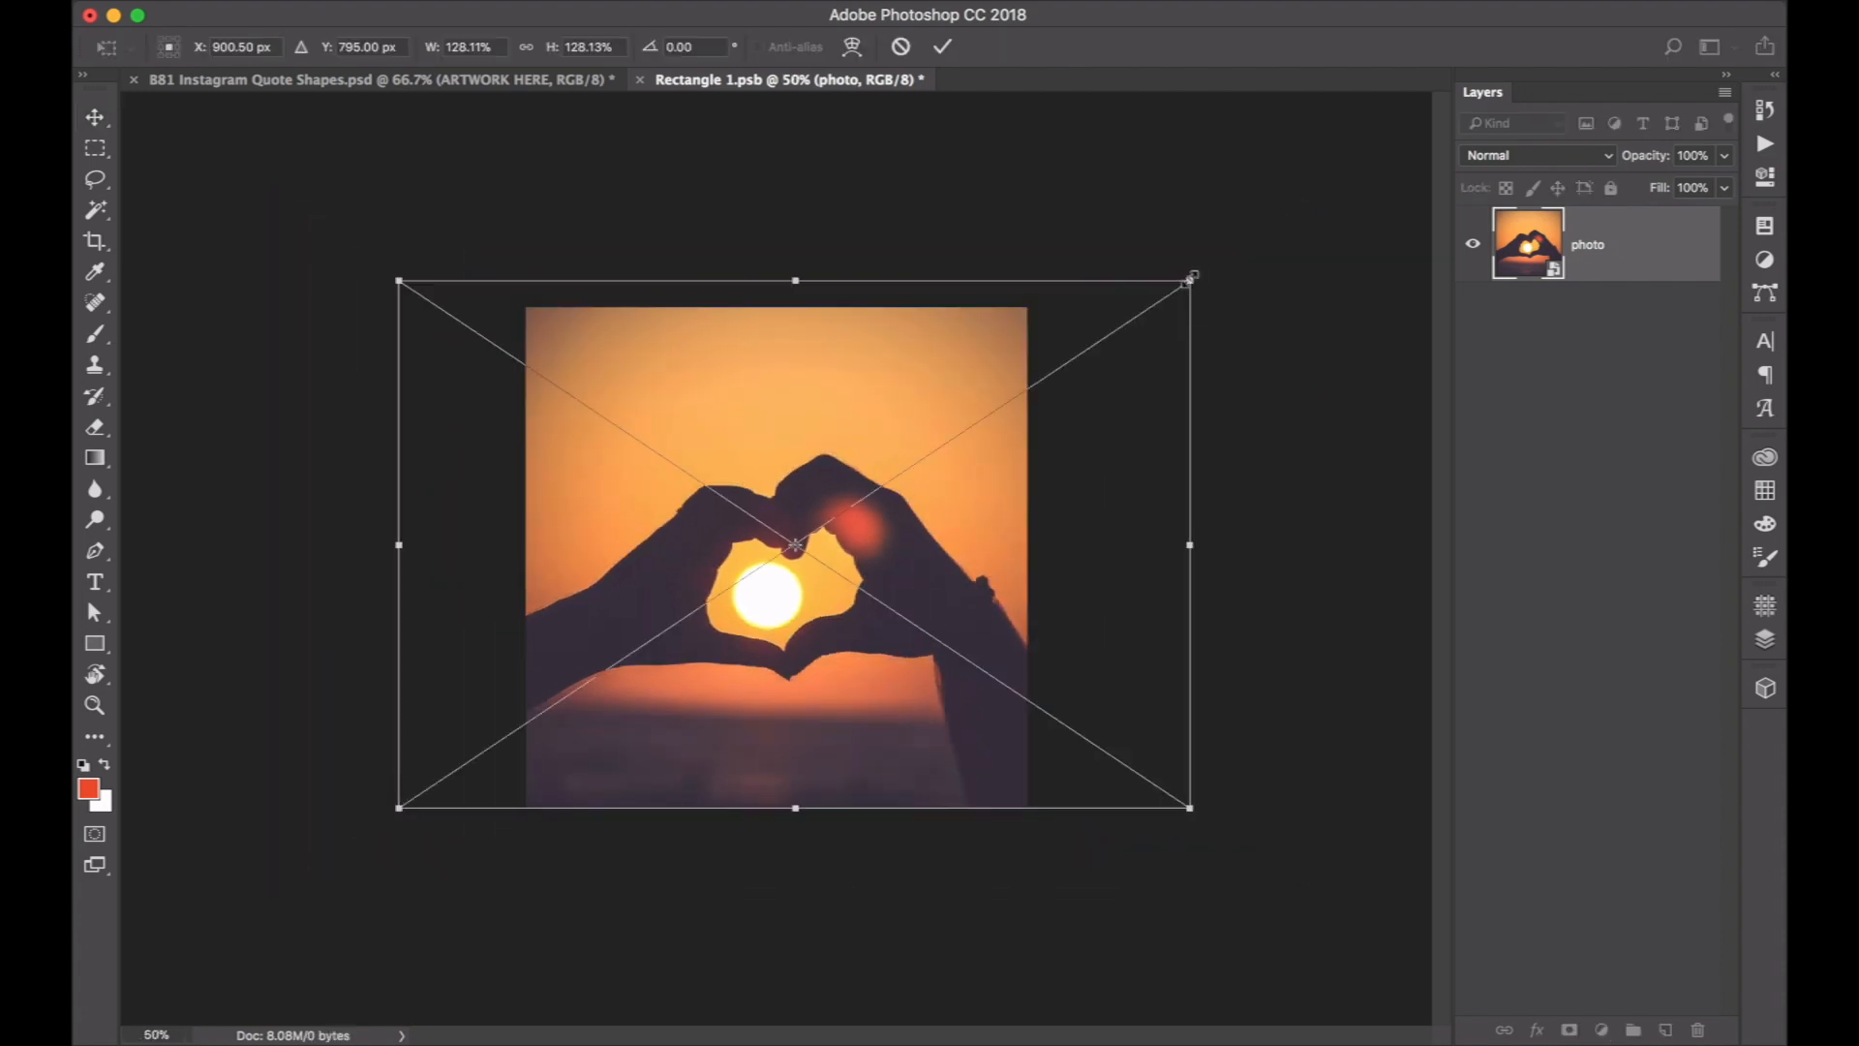
left_click_drag(1194, 281, 1243, 267)
left_click_drag(946, 502, 946, 473)
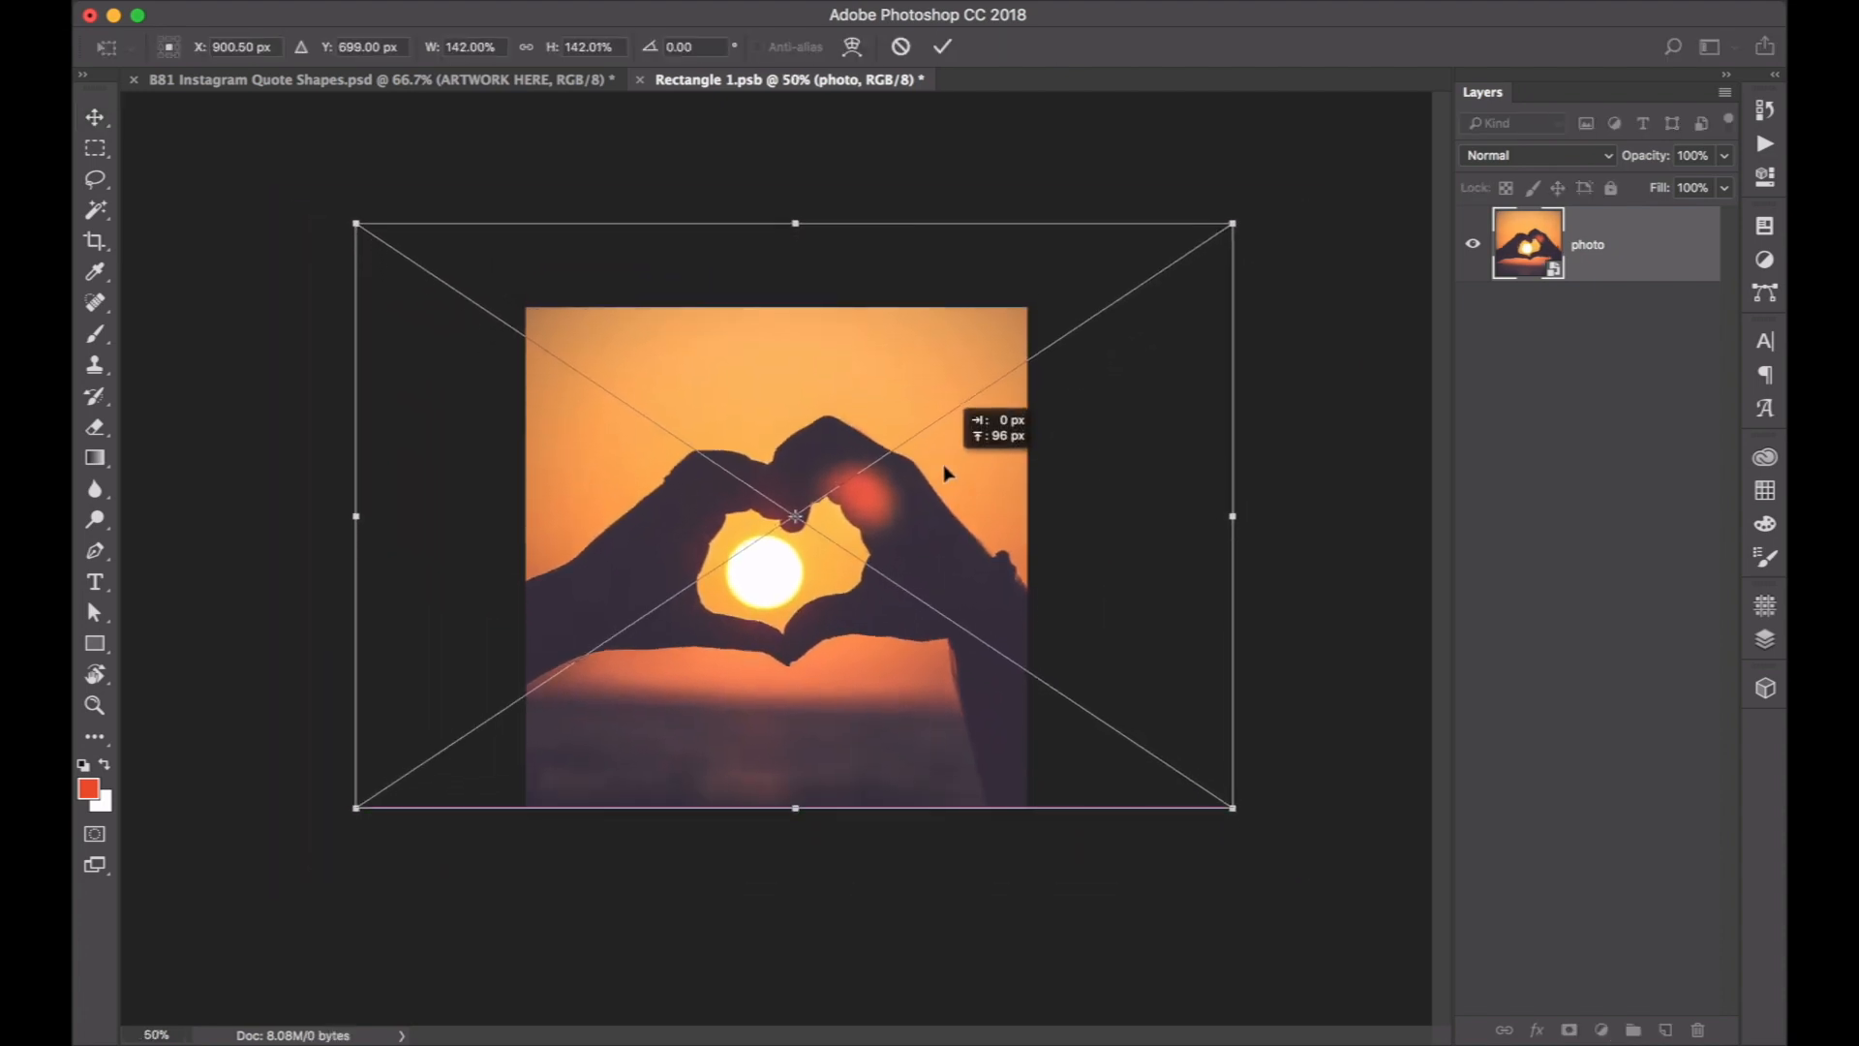
key("Return")
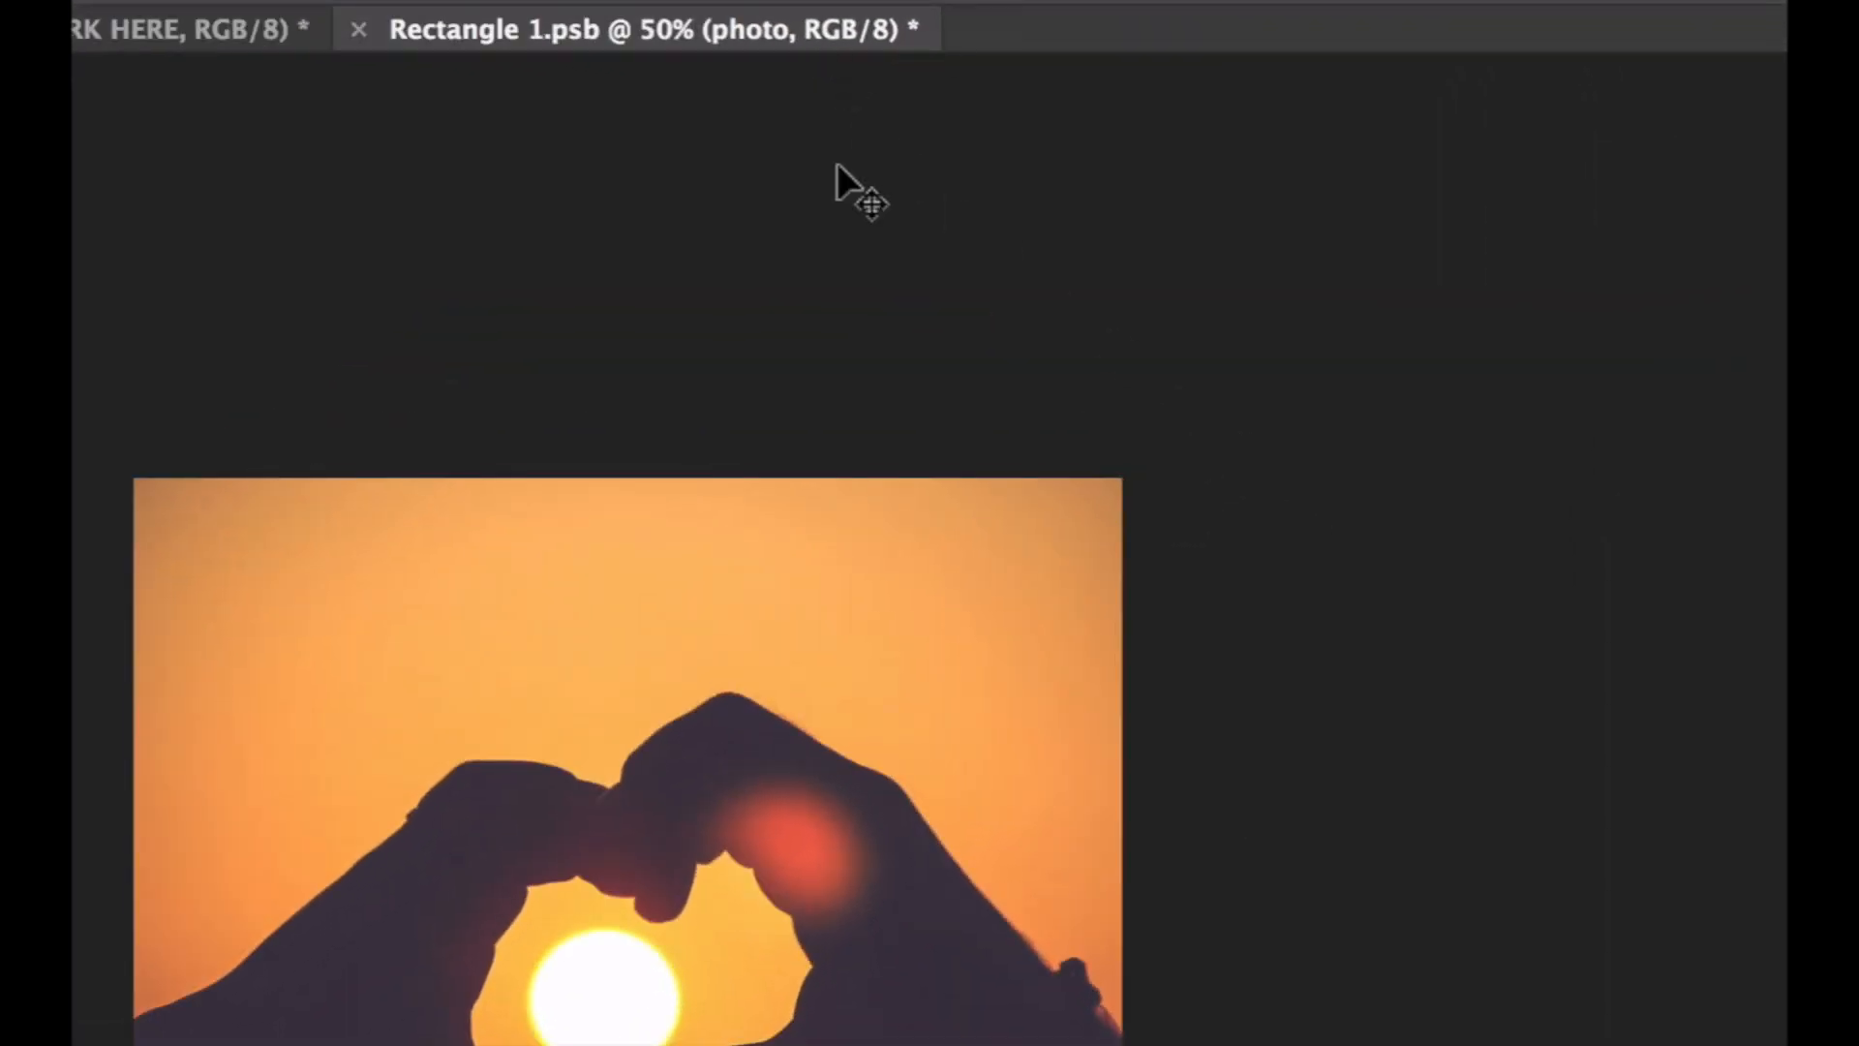
Save the edited smart object Rectangle 1.psb and close it to return to the quote template.
key("ctrl+s")
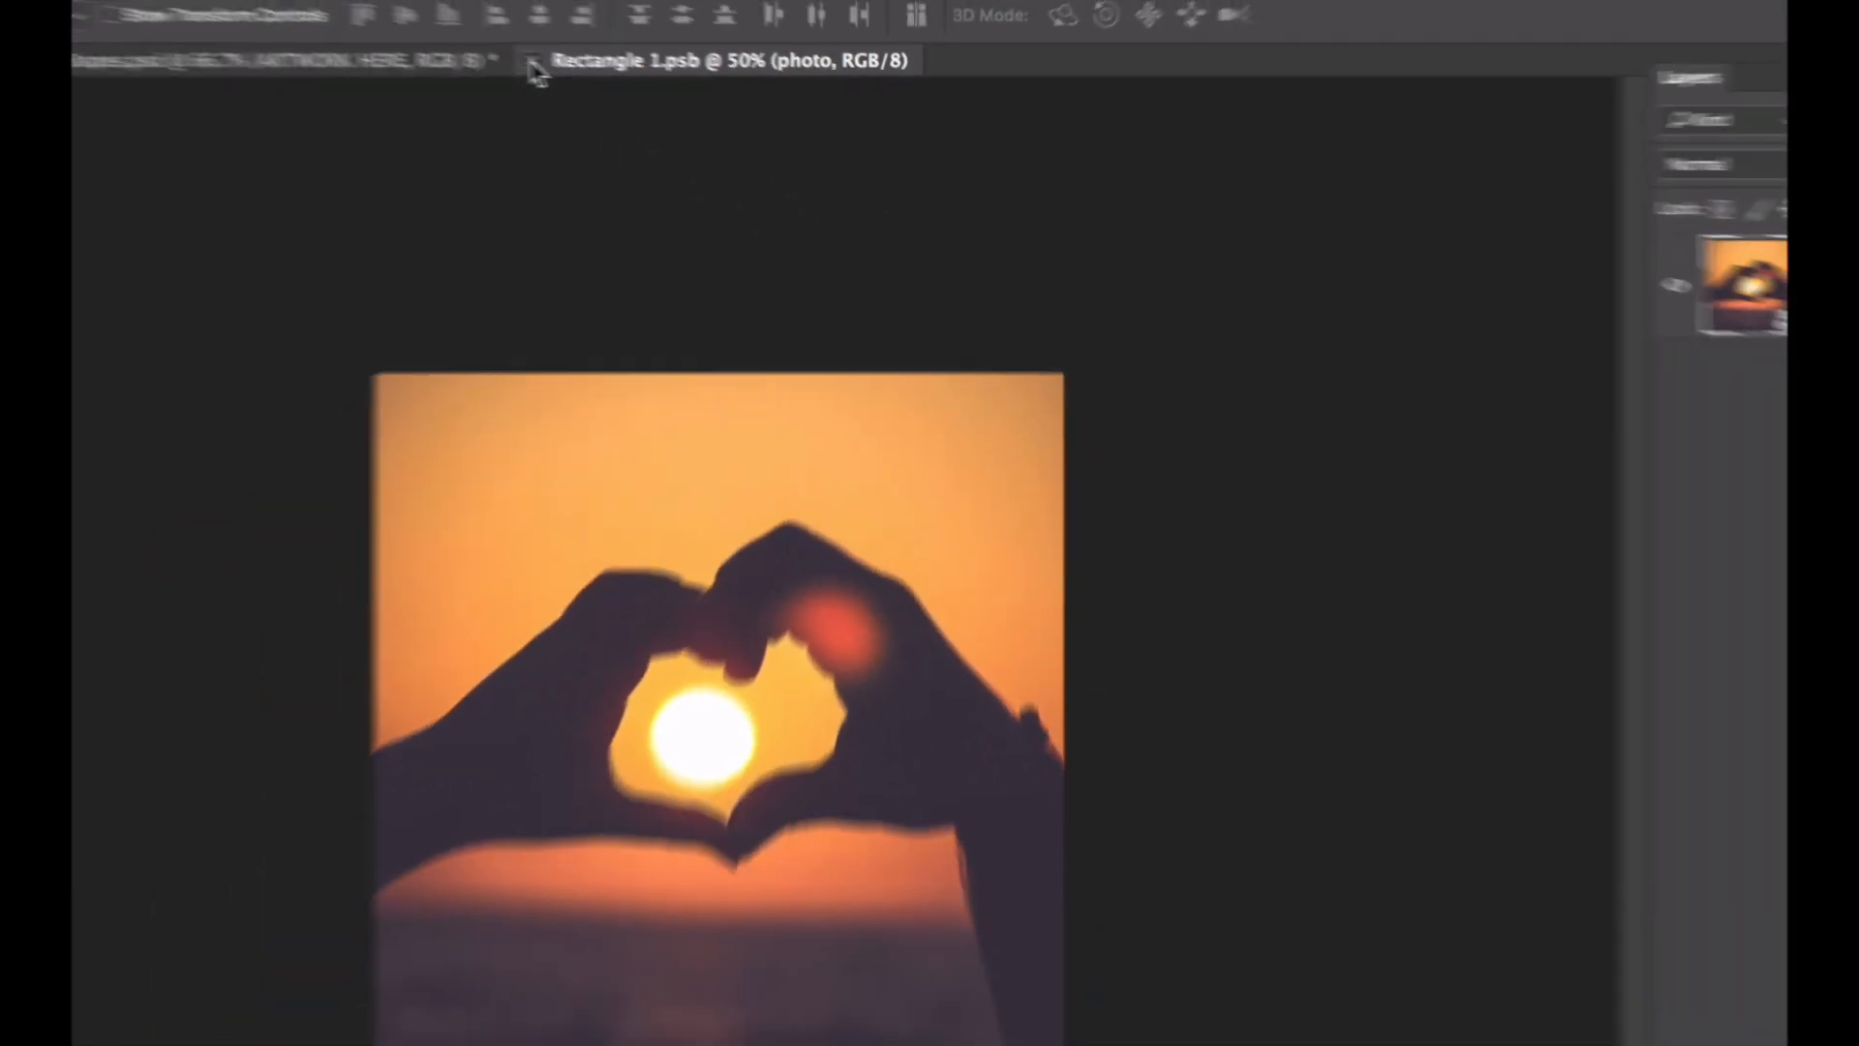
left_click(359, 30)
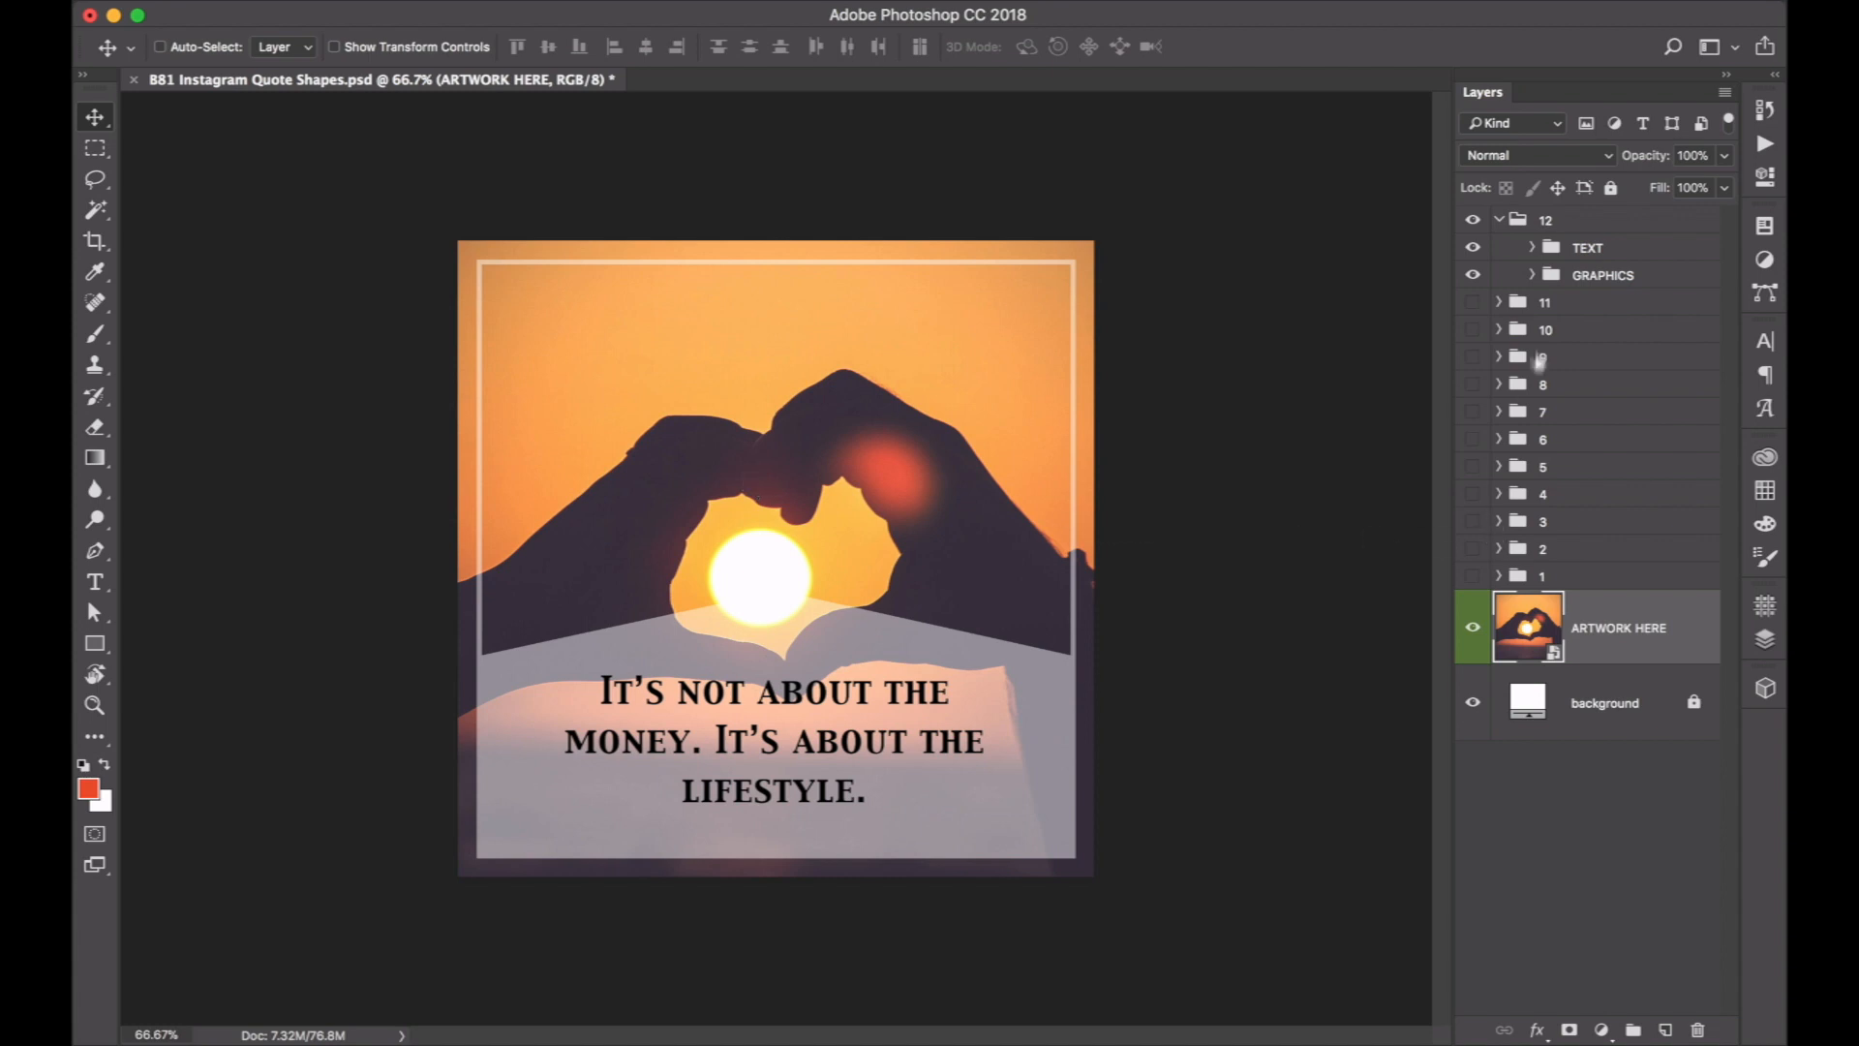
Select the quote text layer in design 12's TEXT group and copy the sentence "There is only one happiness in this life, to love and be loved." from Sublime Text.
left_click(1532, 250)
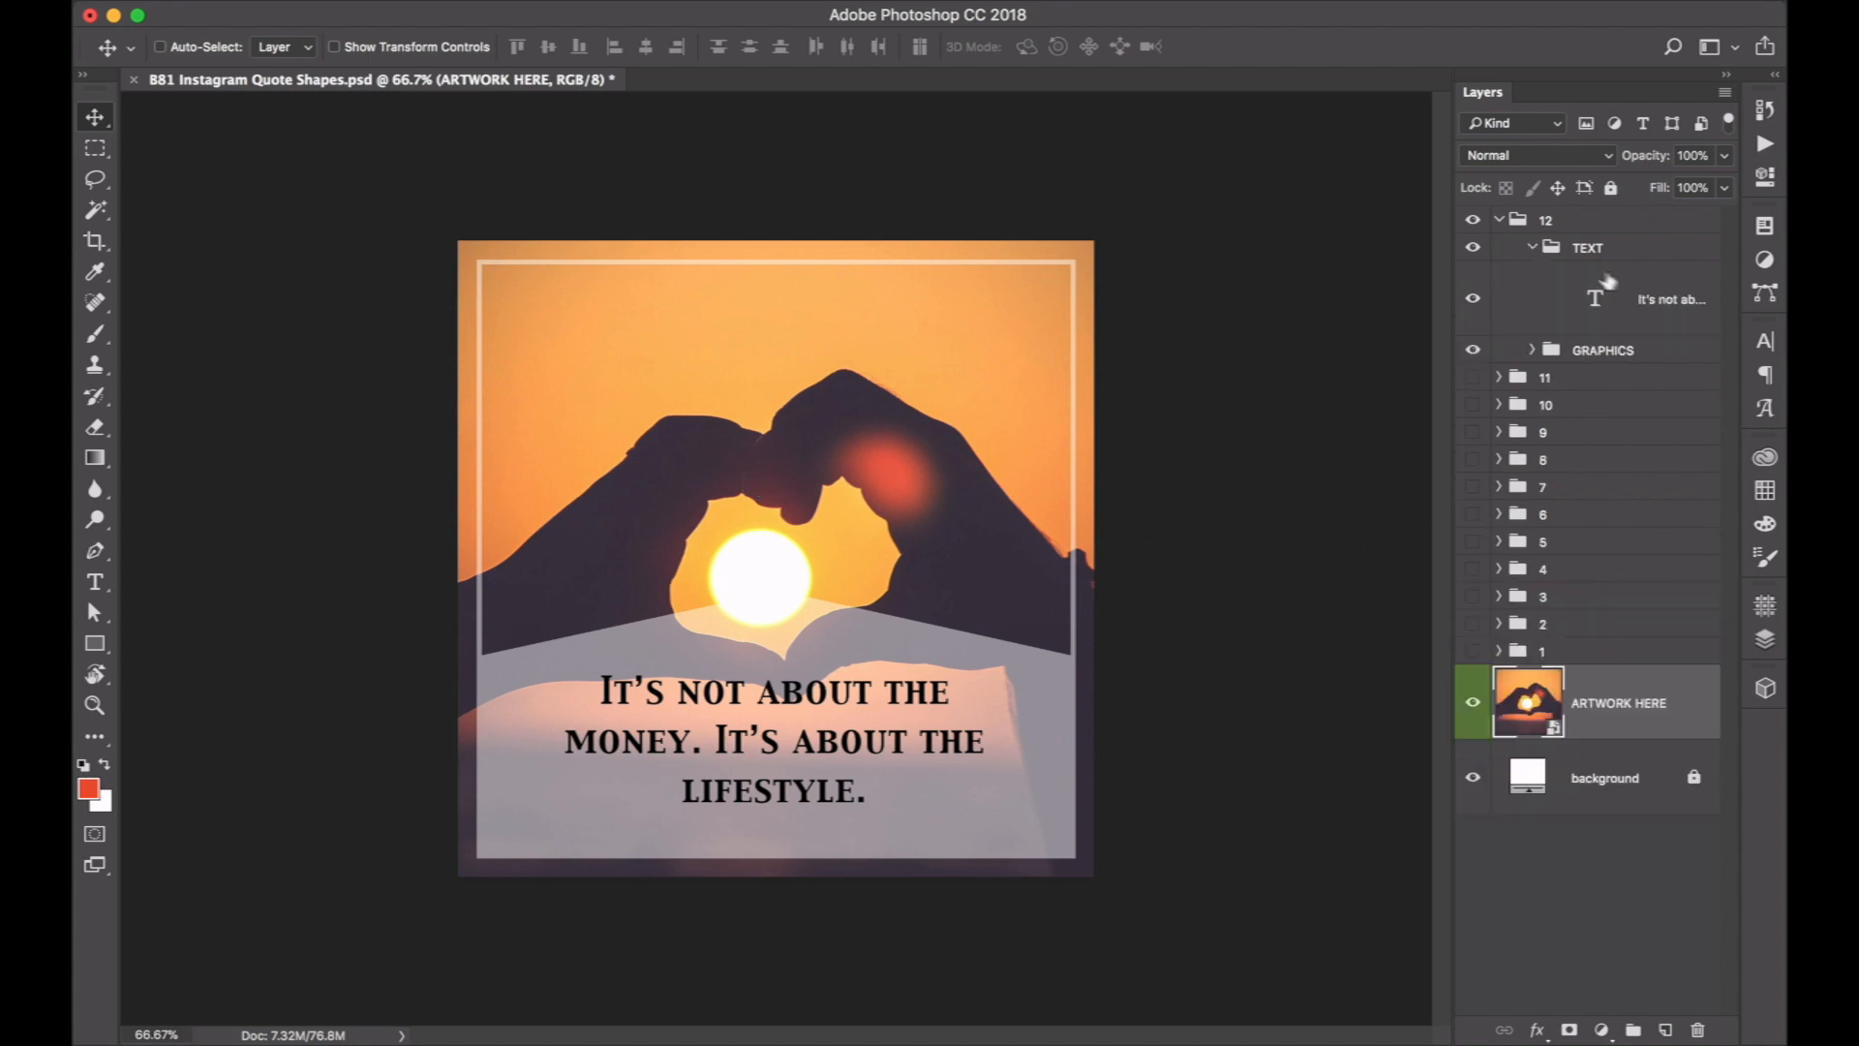
left_click(1662, 301)
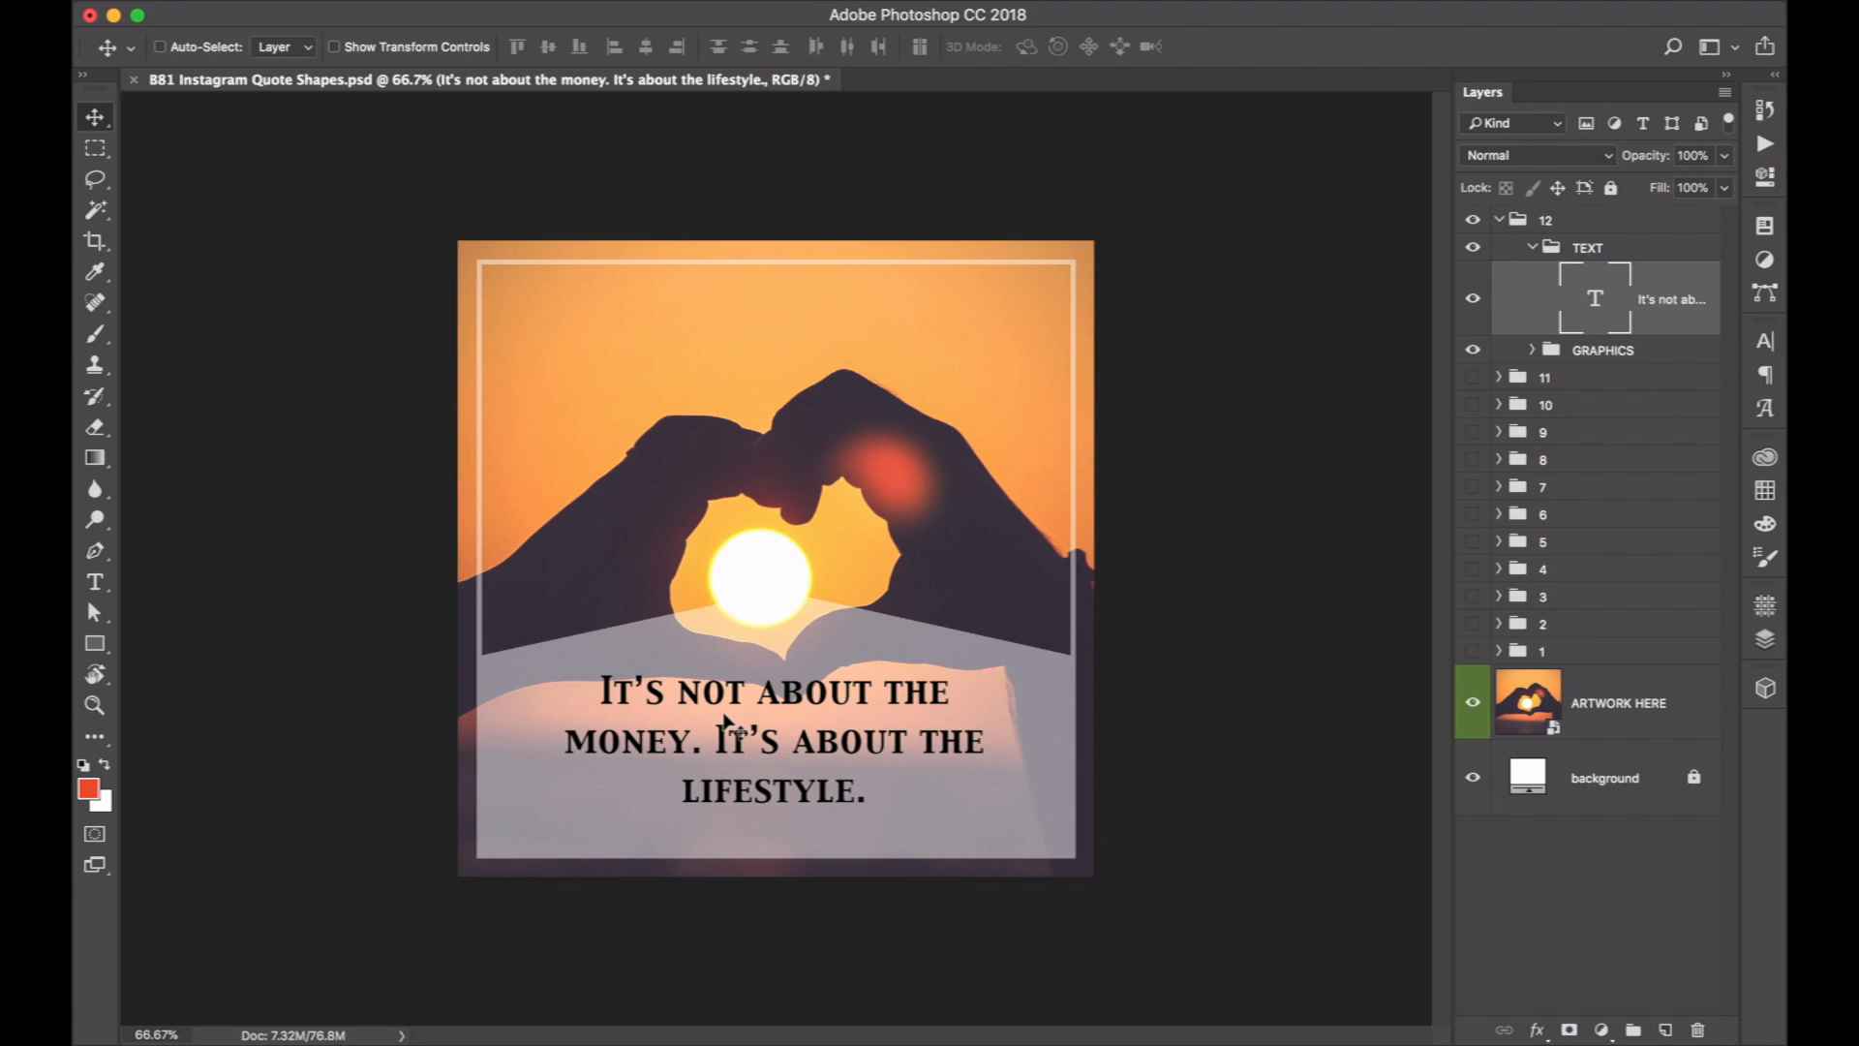
mouse_move(869, 1042)
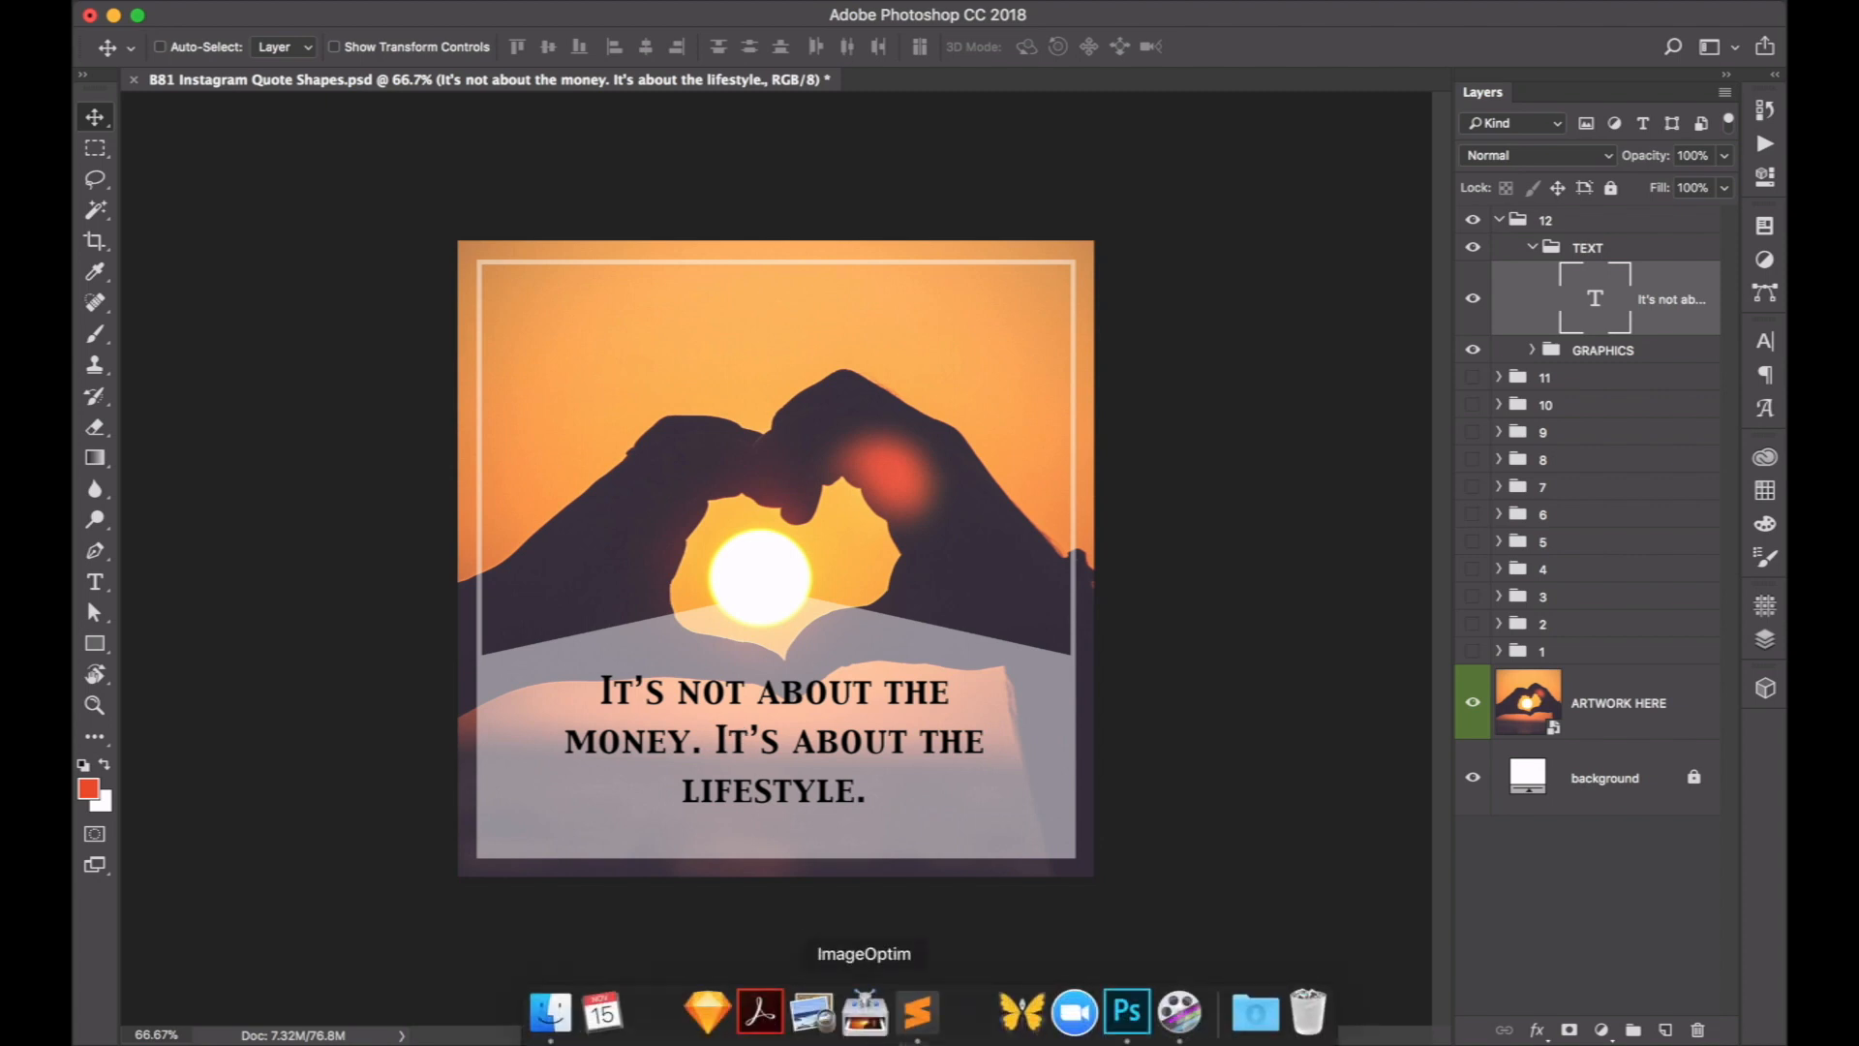
left_click(919, 1013)
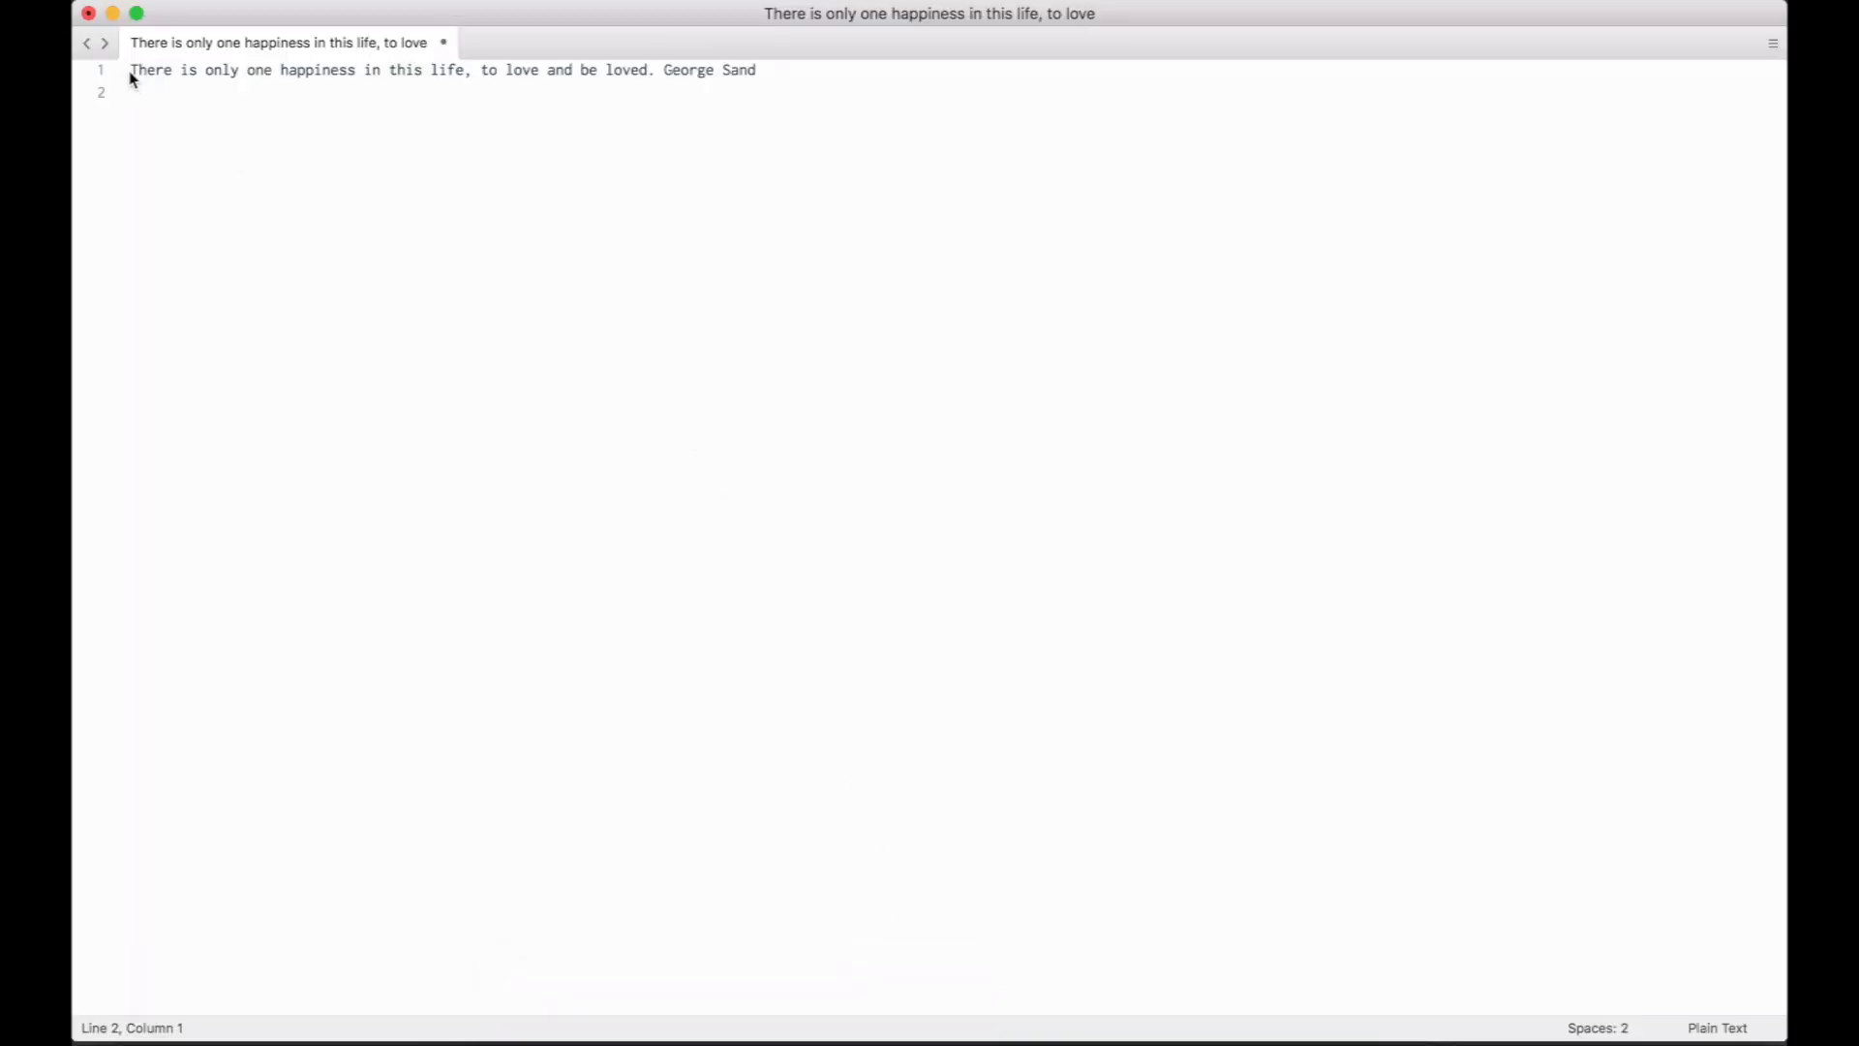
left_click_drag(130, 73, 655, 77)
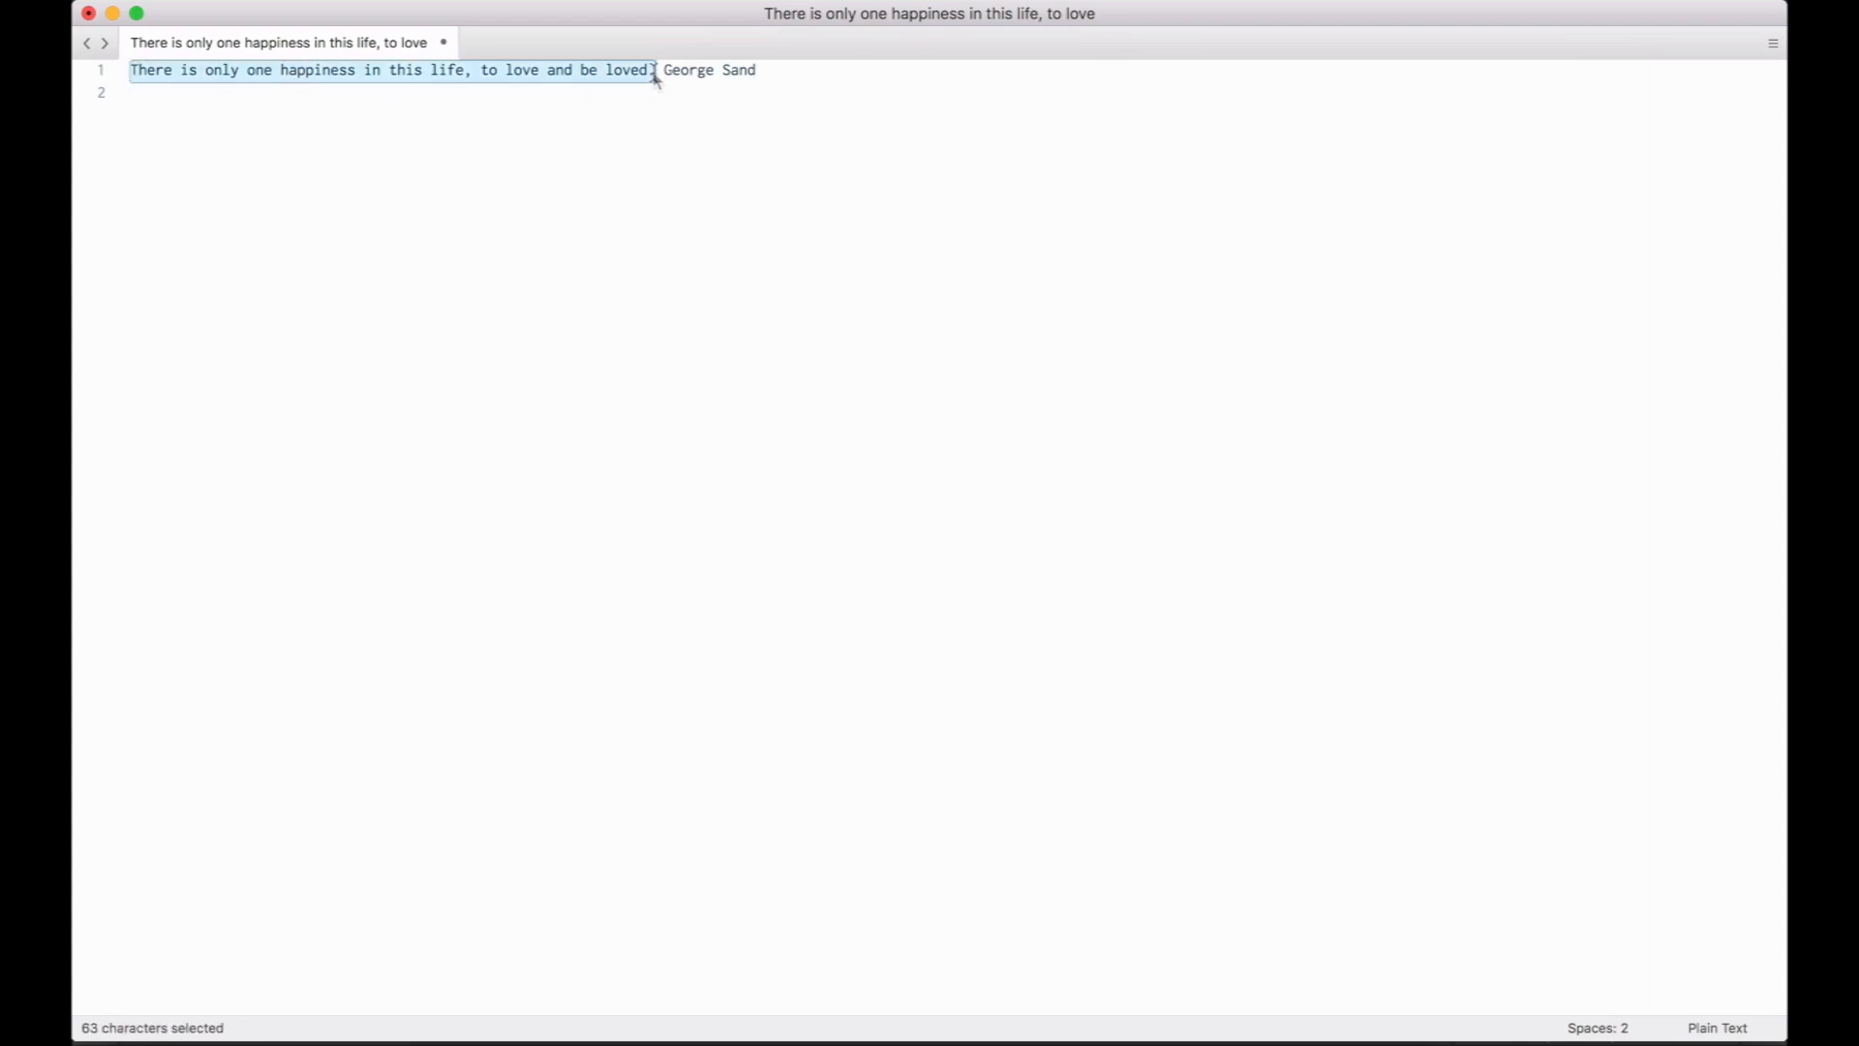
key("super+c")
key("super+Tab")
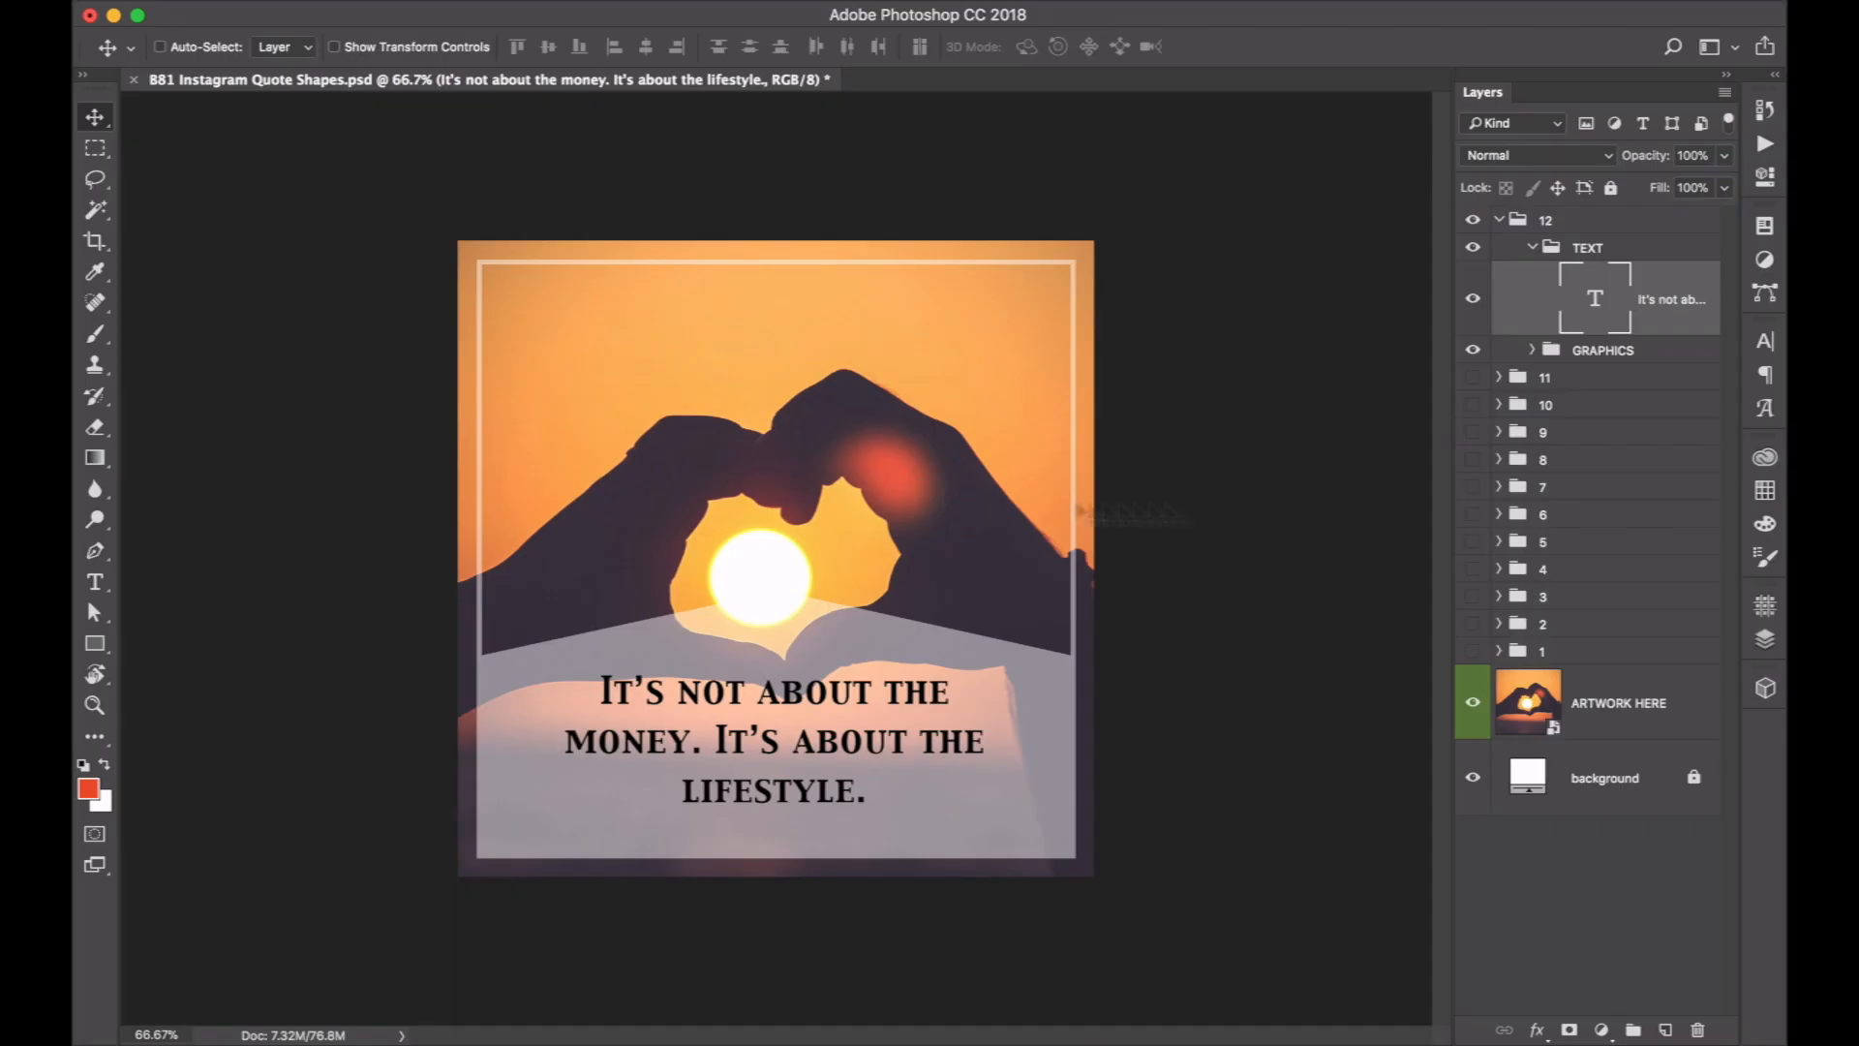
Replace the template's quote text with the copied sentence "There is only one happiness in this life, to love and be loved.".
key("t")
left_click(772, 749)
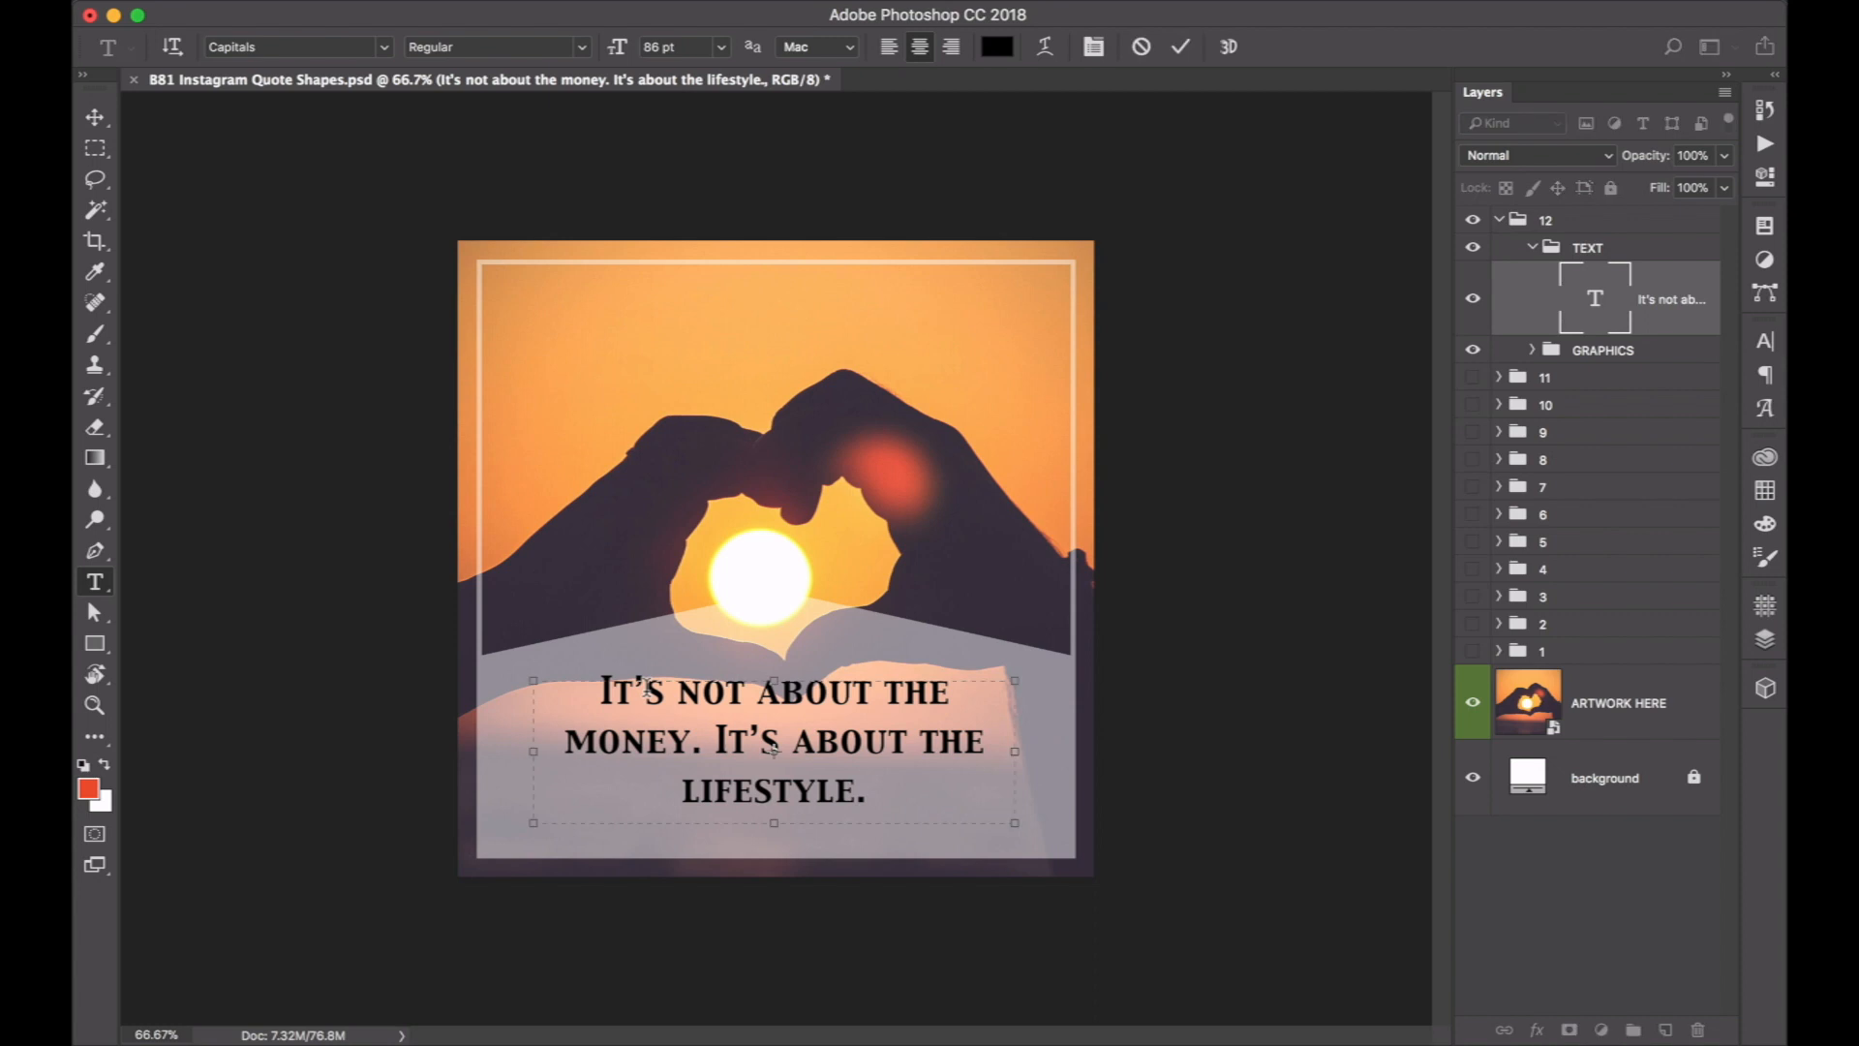
key("super+a")
key("super+v")
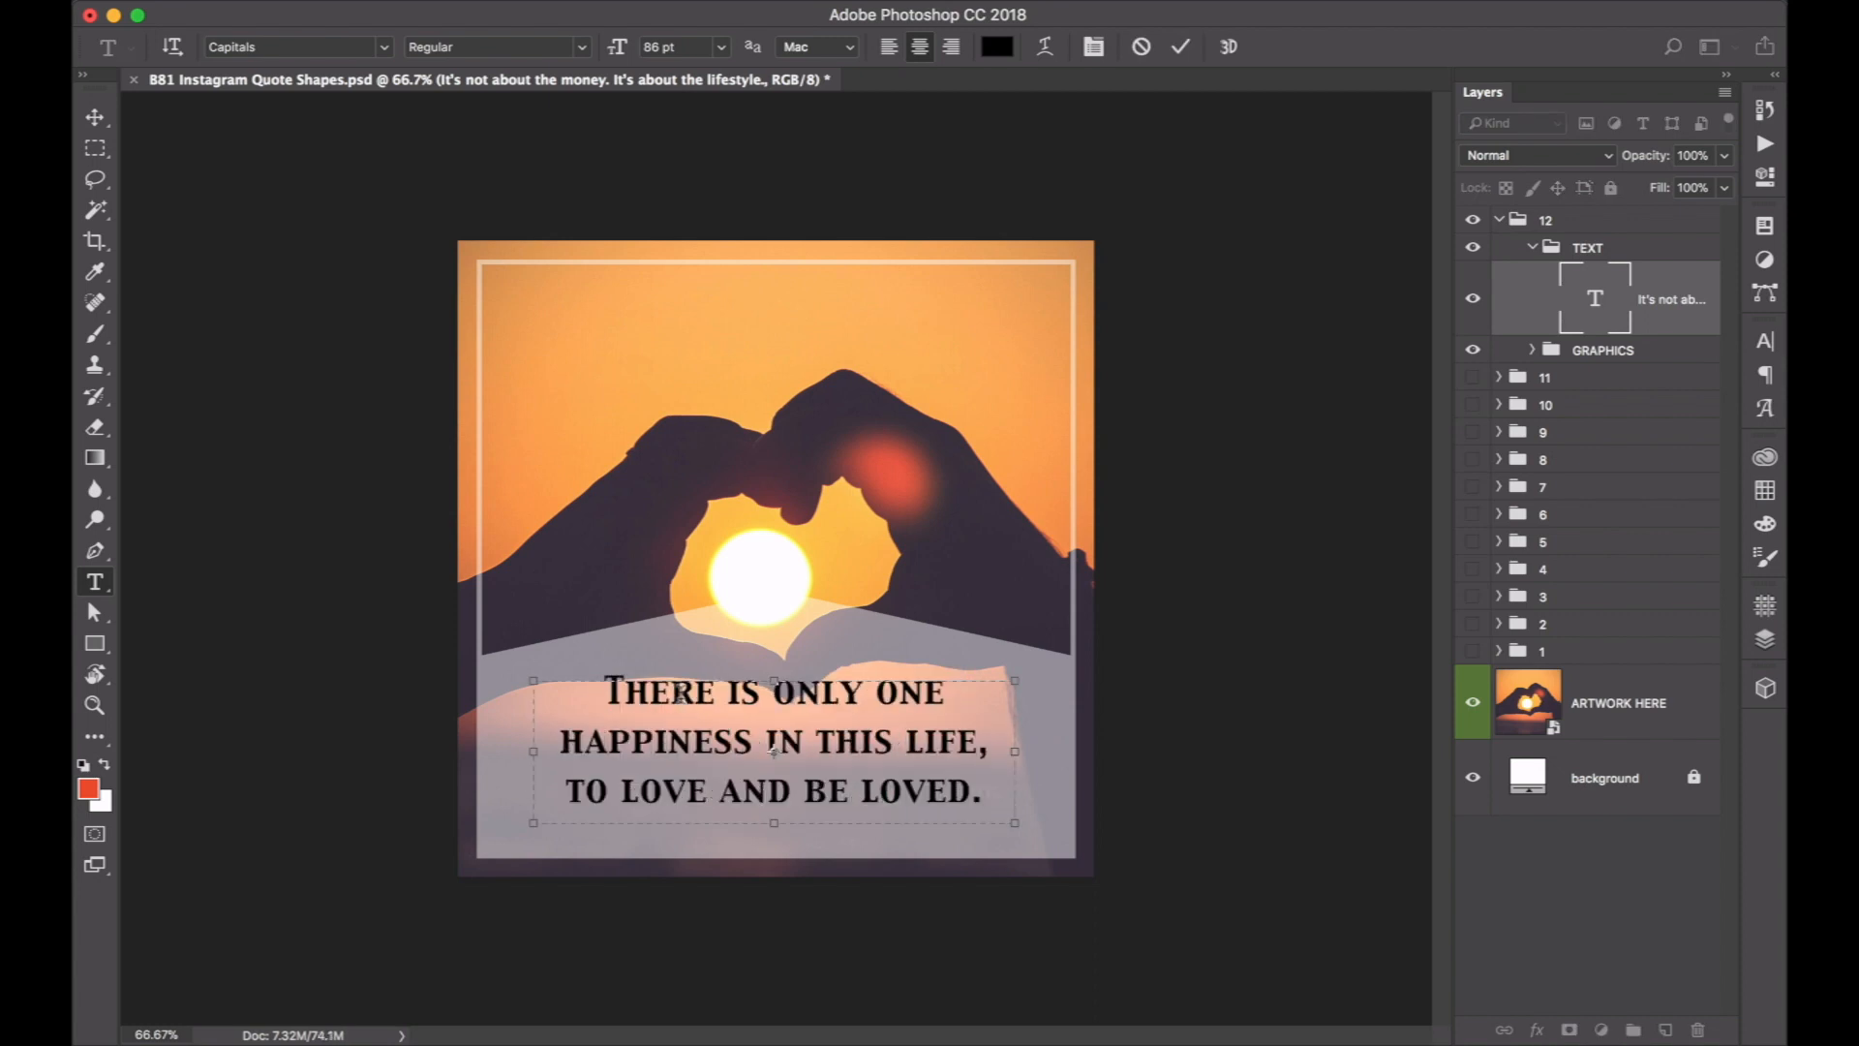
key("super+Return")
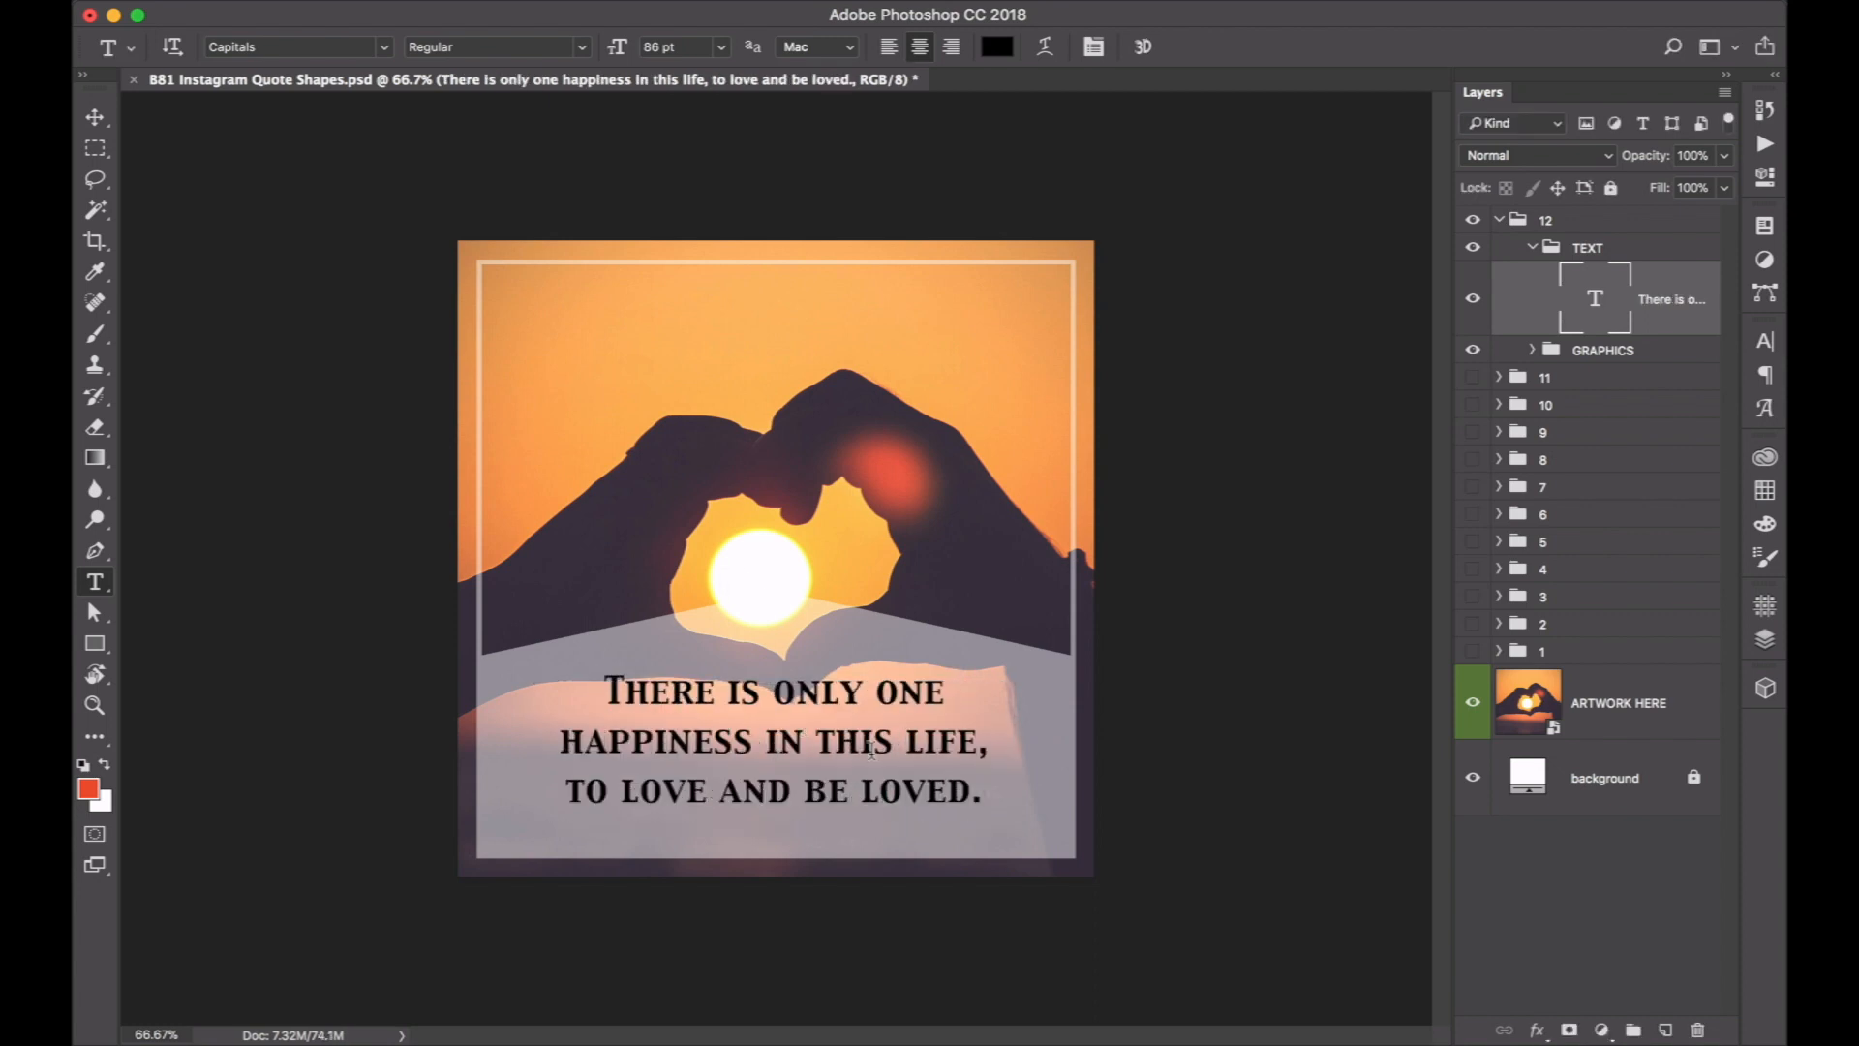
Change the font of the quote text layer to Droid Serif.
left_click(384, 48)
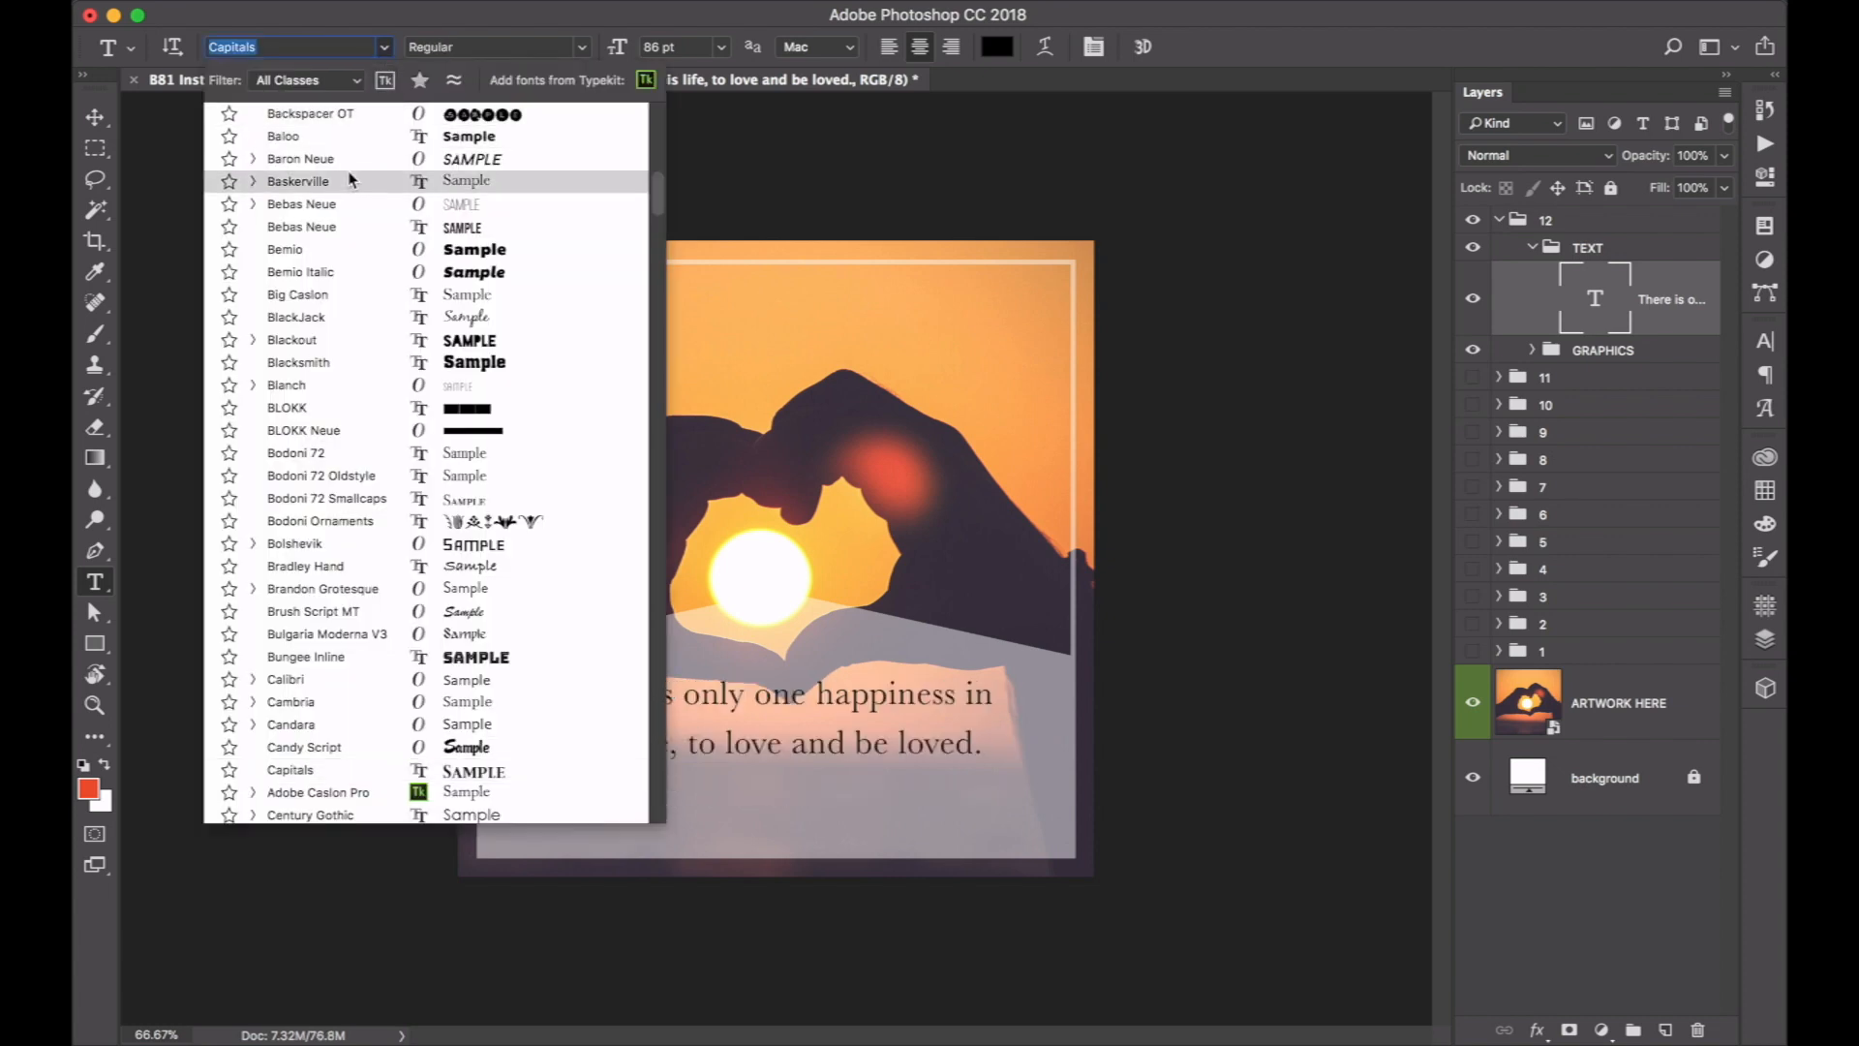
scroll(351, 179, "up", 20)
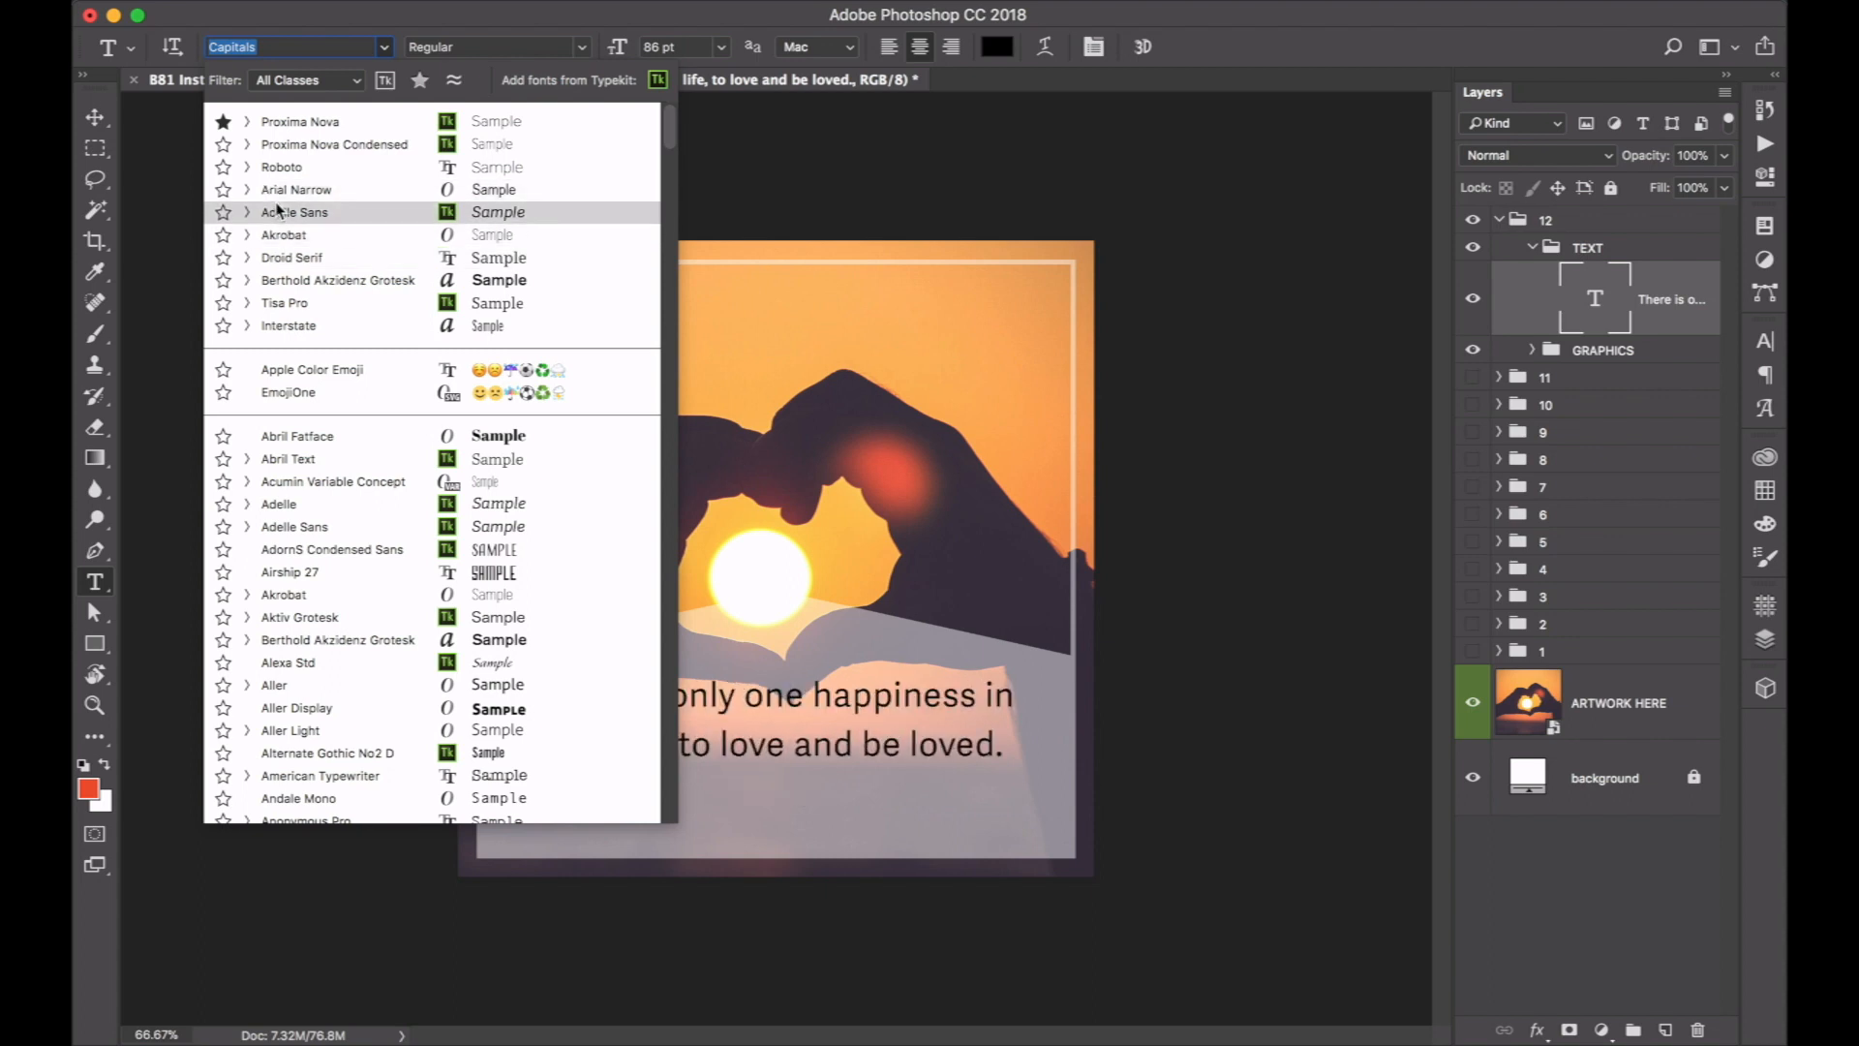
left_click(291, 260)
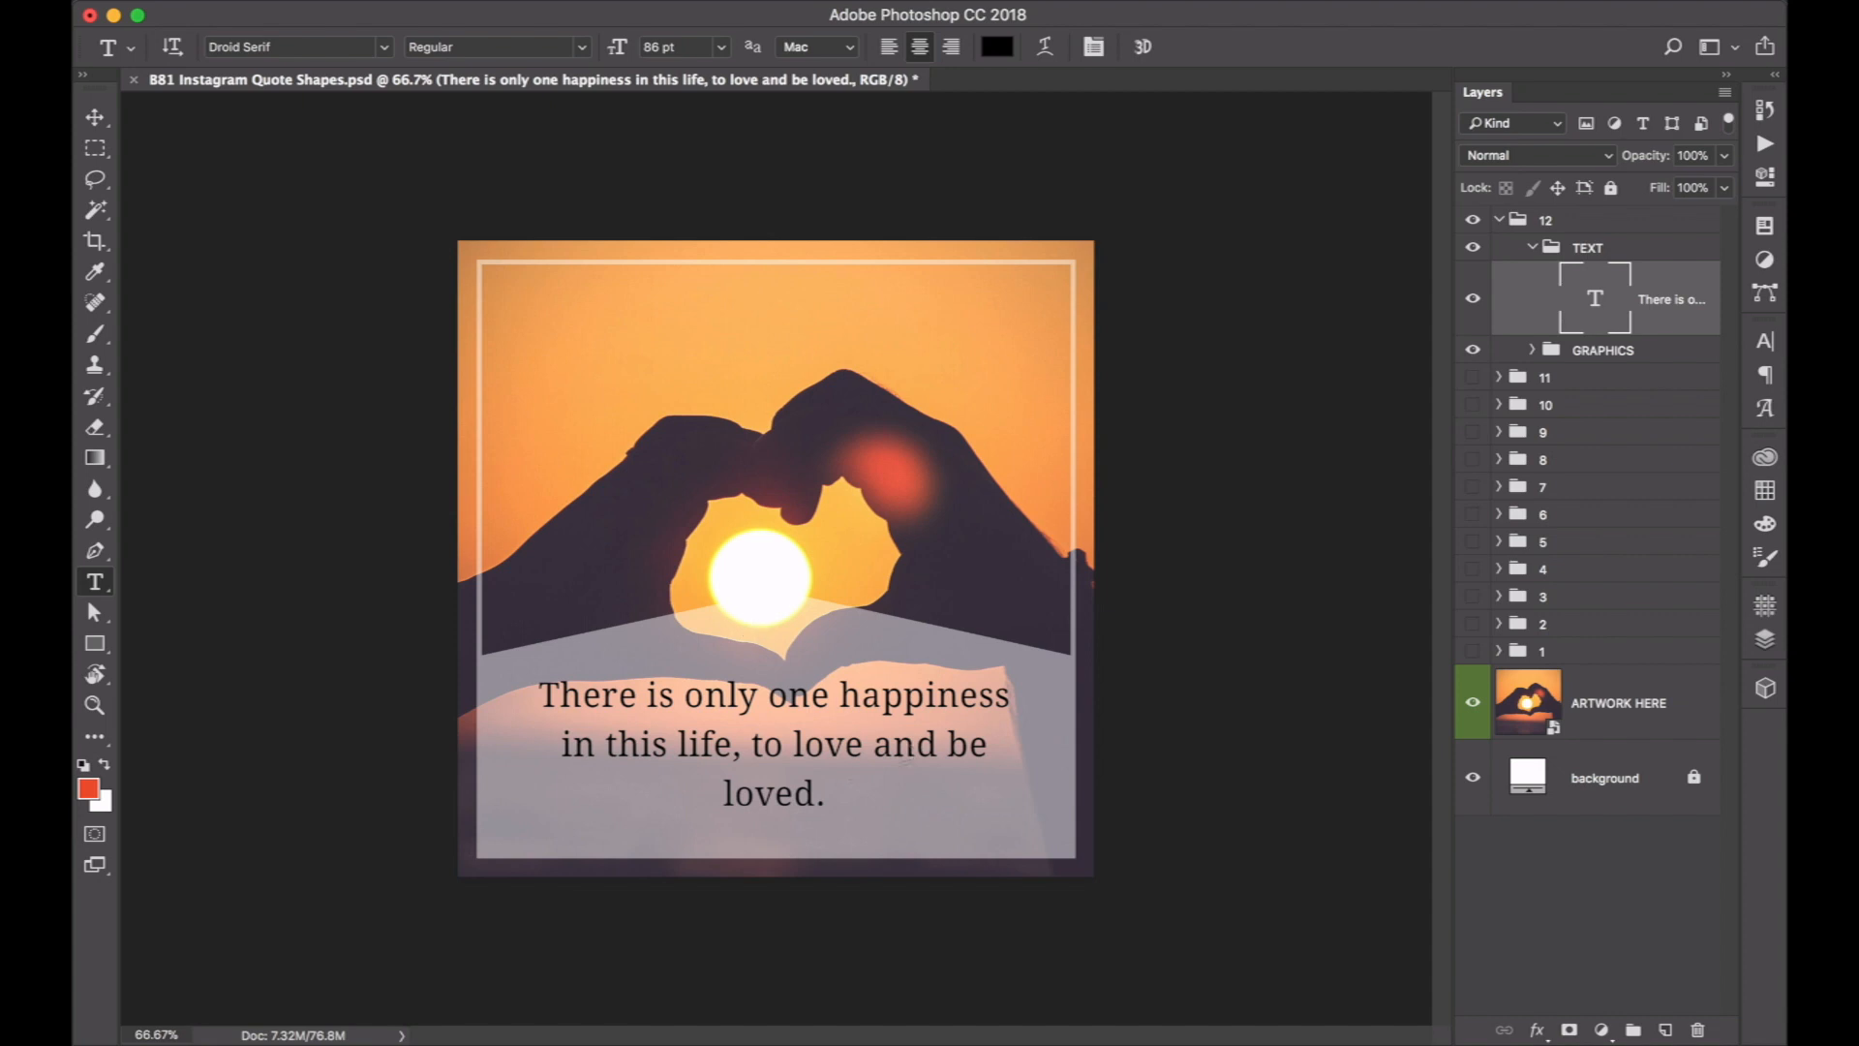
Try left alignment on the quote text and return it to centre alignment.
left_click(753, 748)
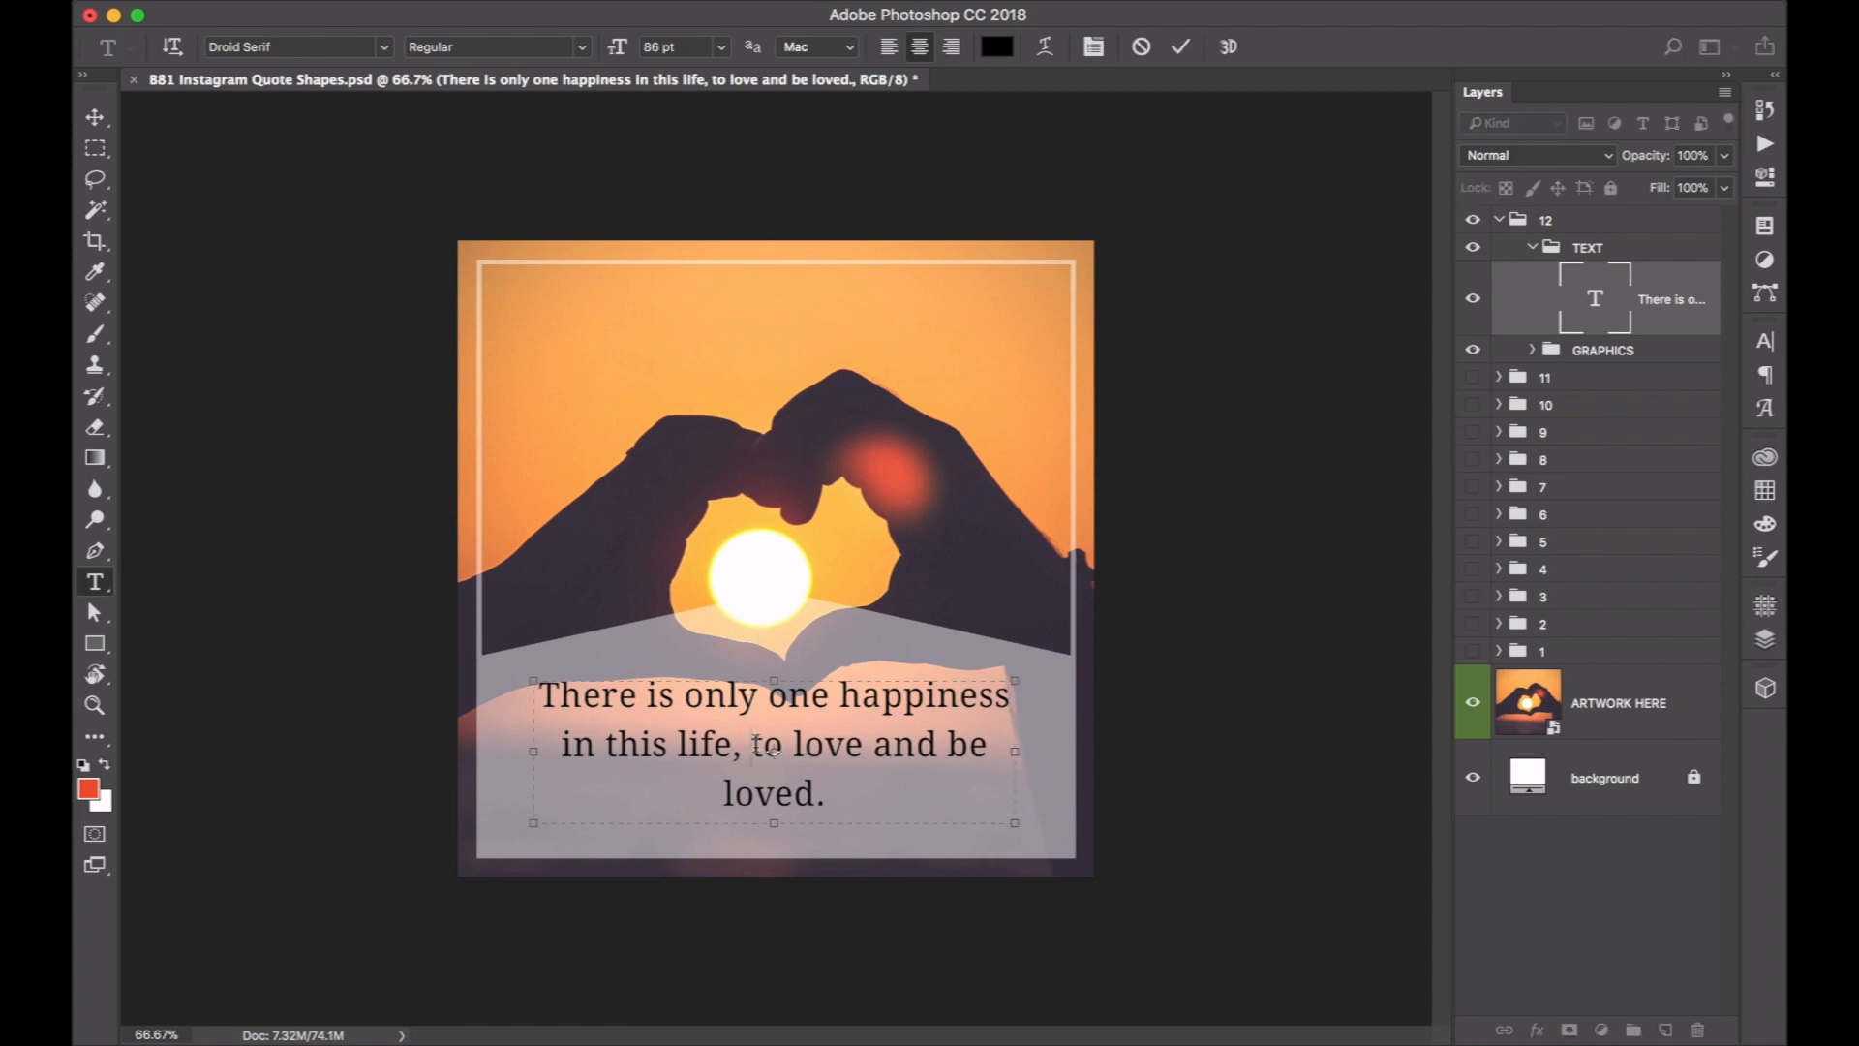
left_click(889, 49)
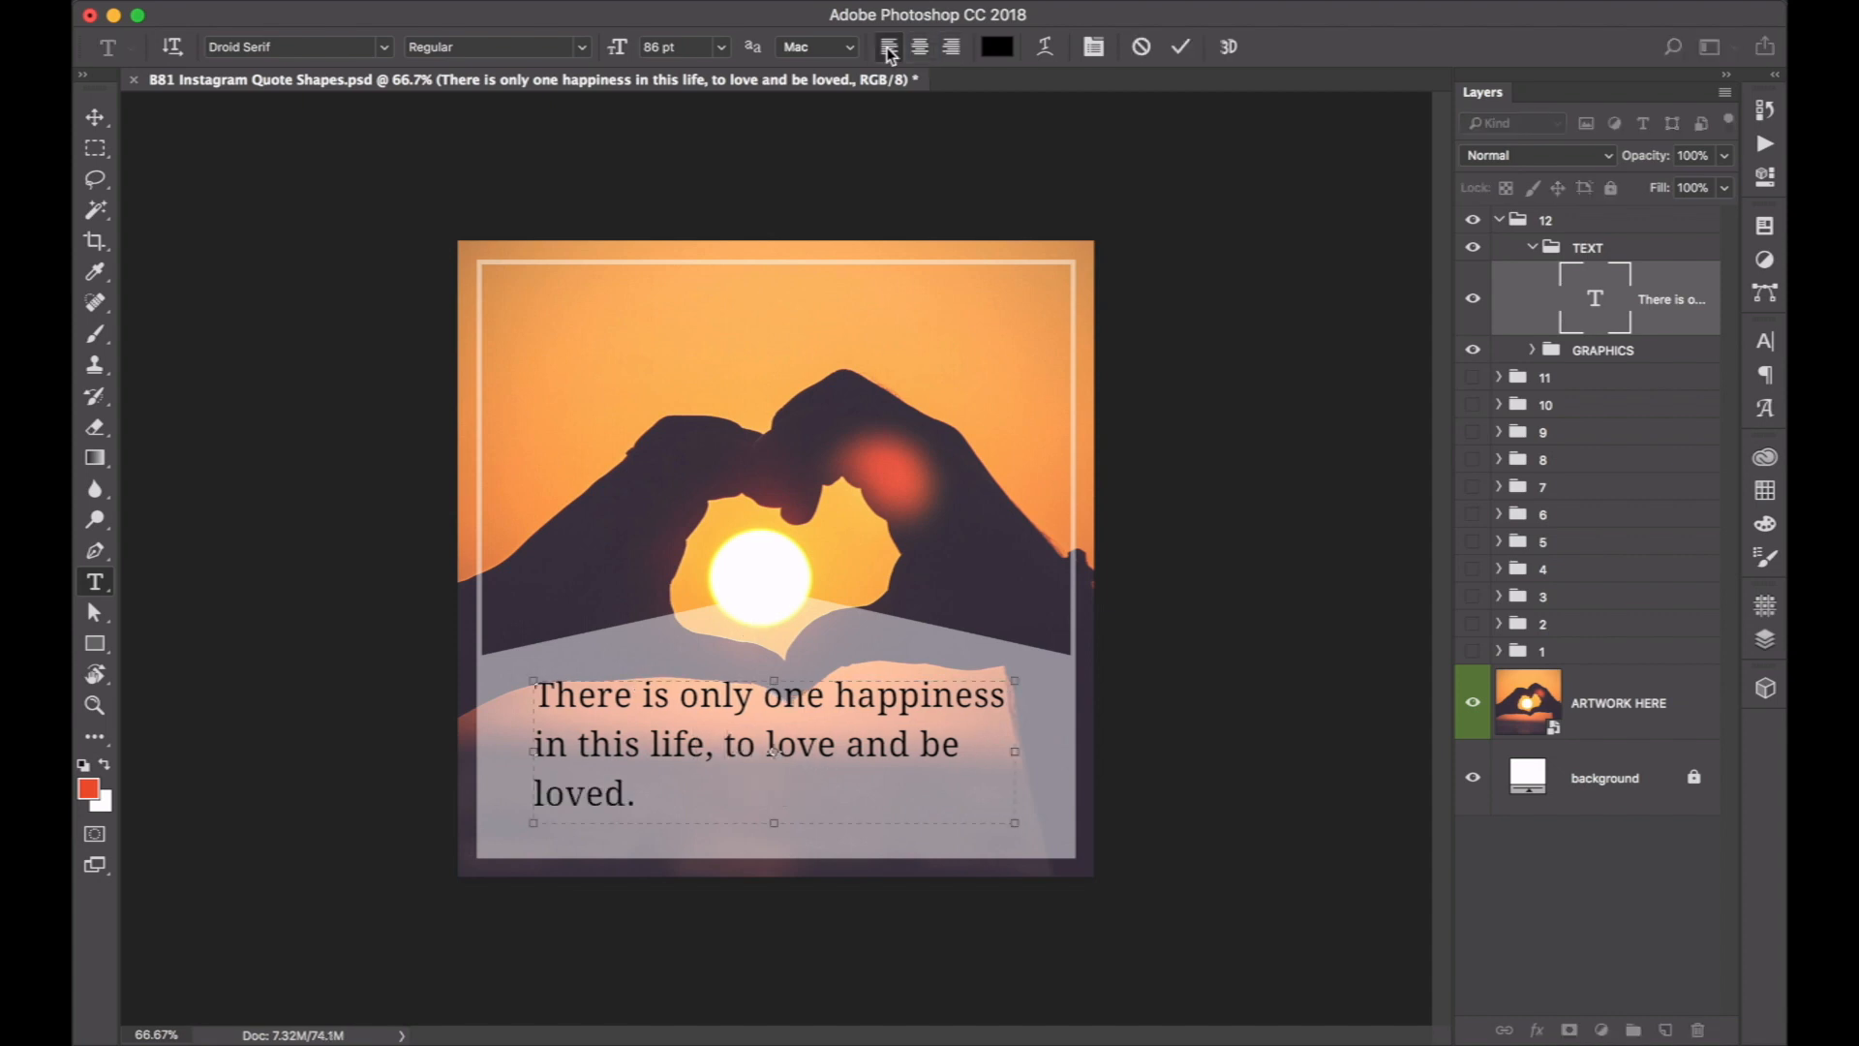
key("ctrl+Return")
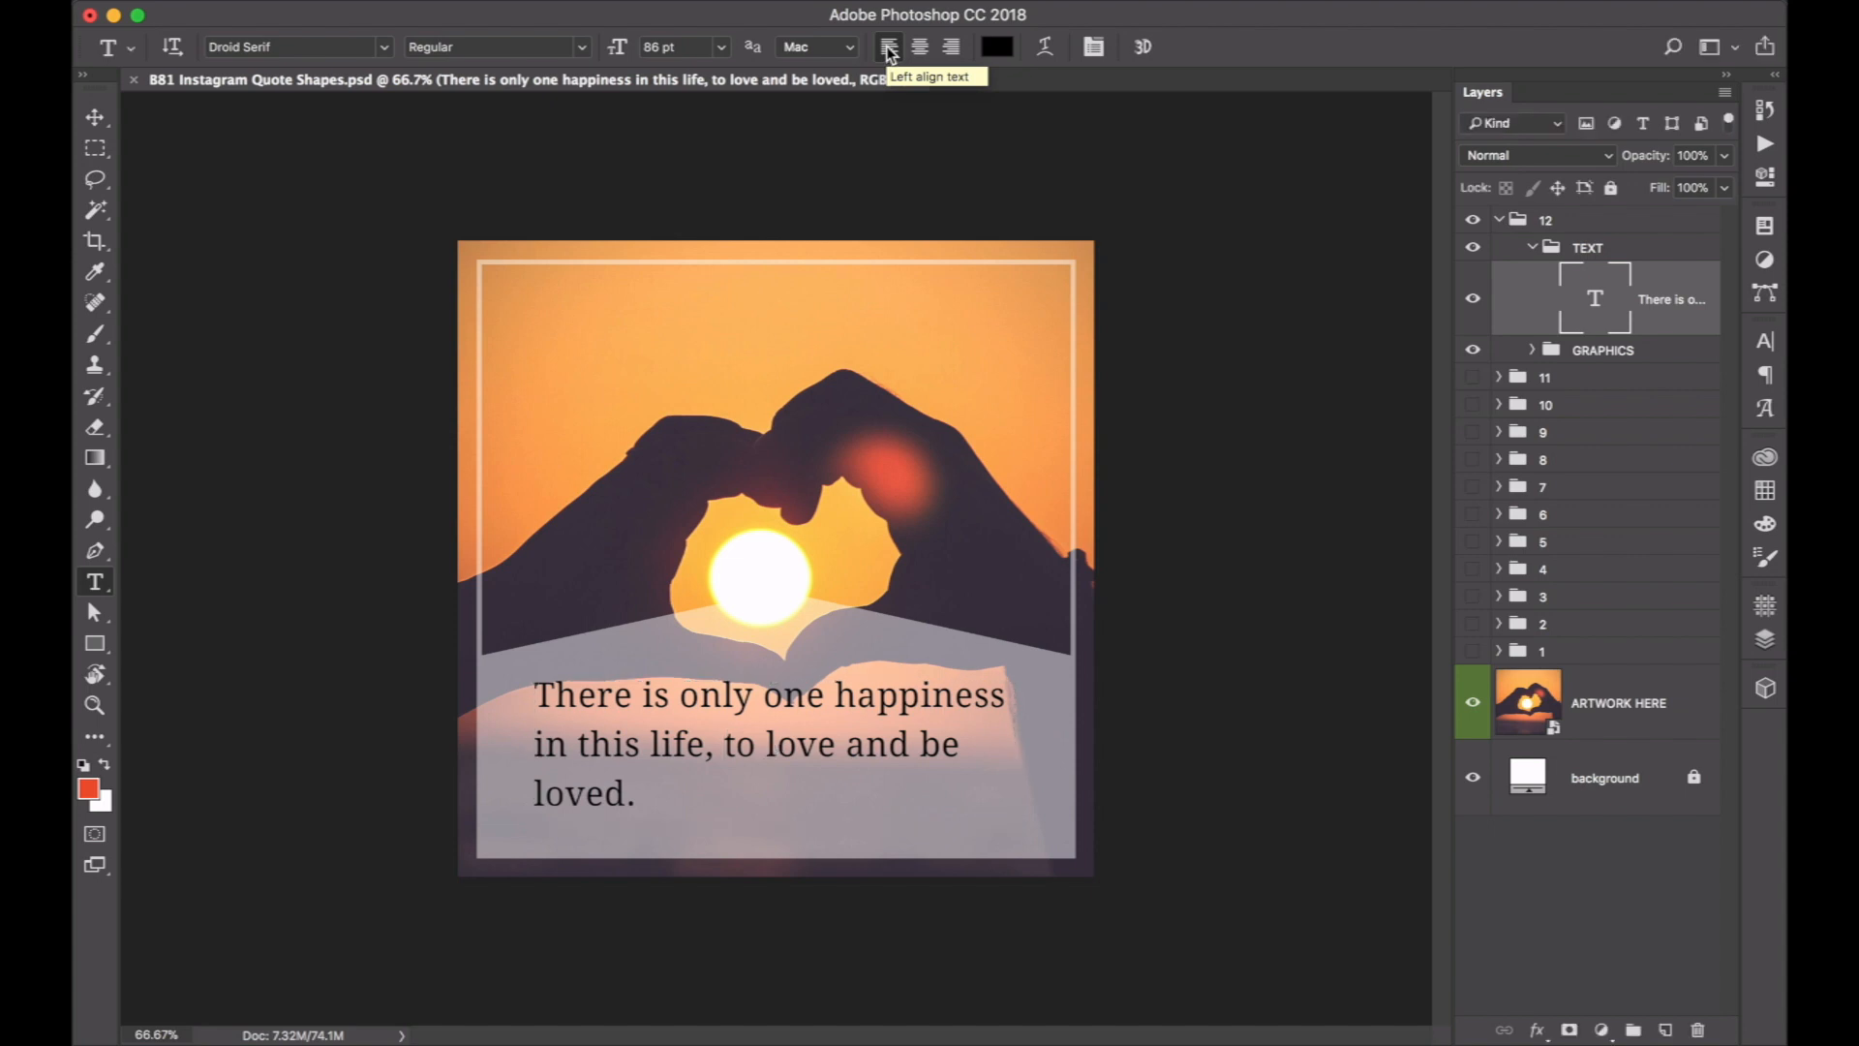
left_click(920, 47)
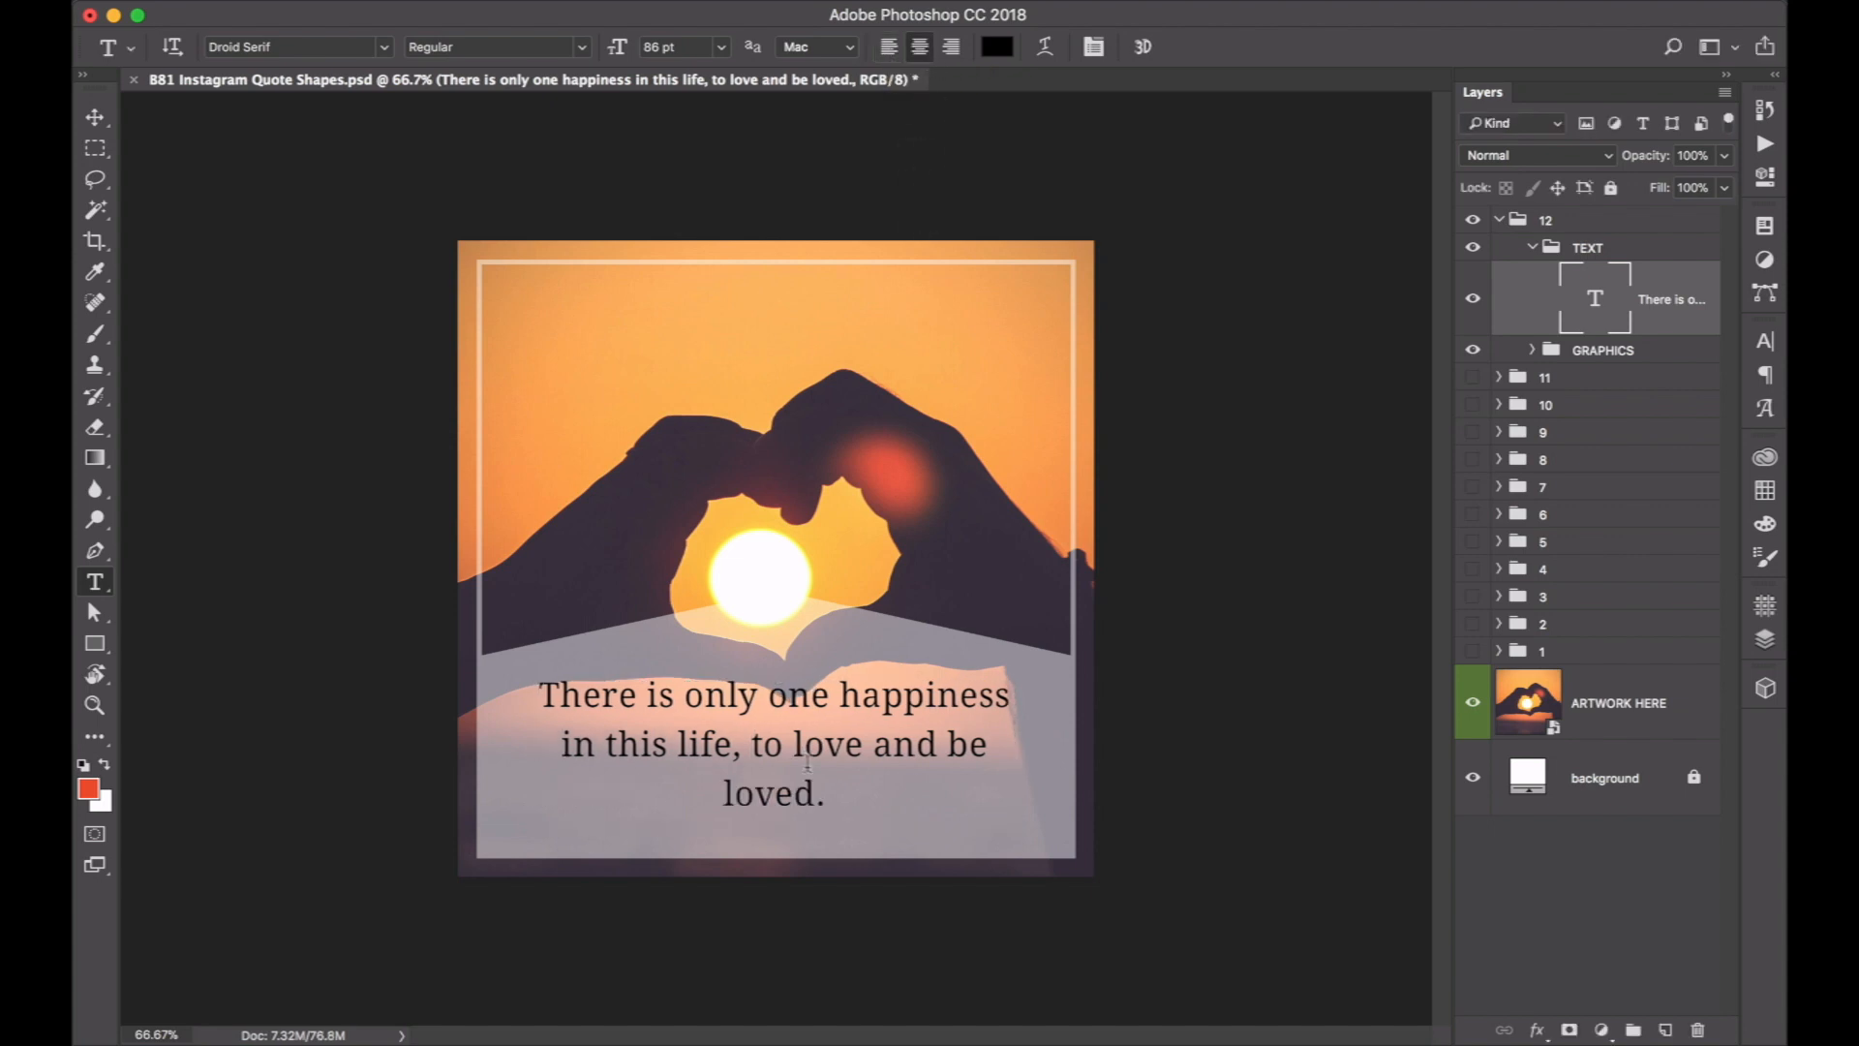
Set the quote text to 80 pt and add a new line reading "–George Sand", copying the author's name from Sublime Text.
left_click_drag(617, 55, 610, 55)
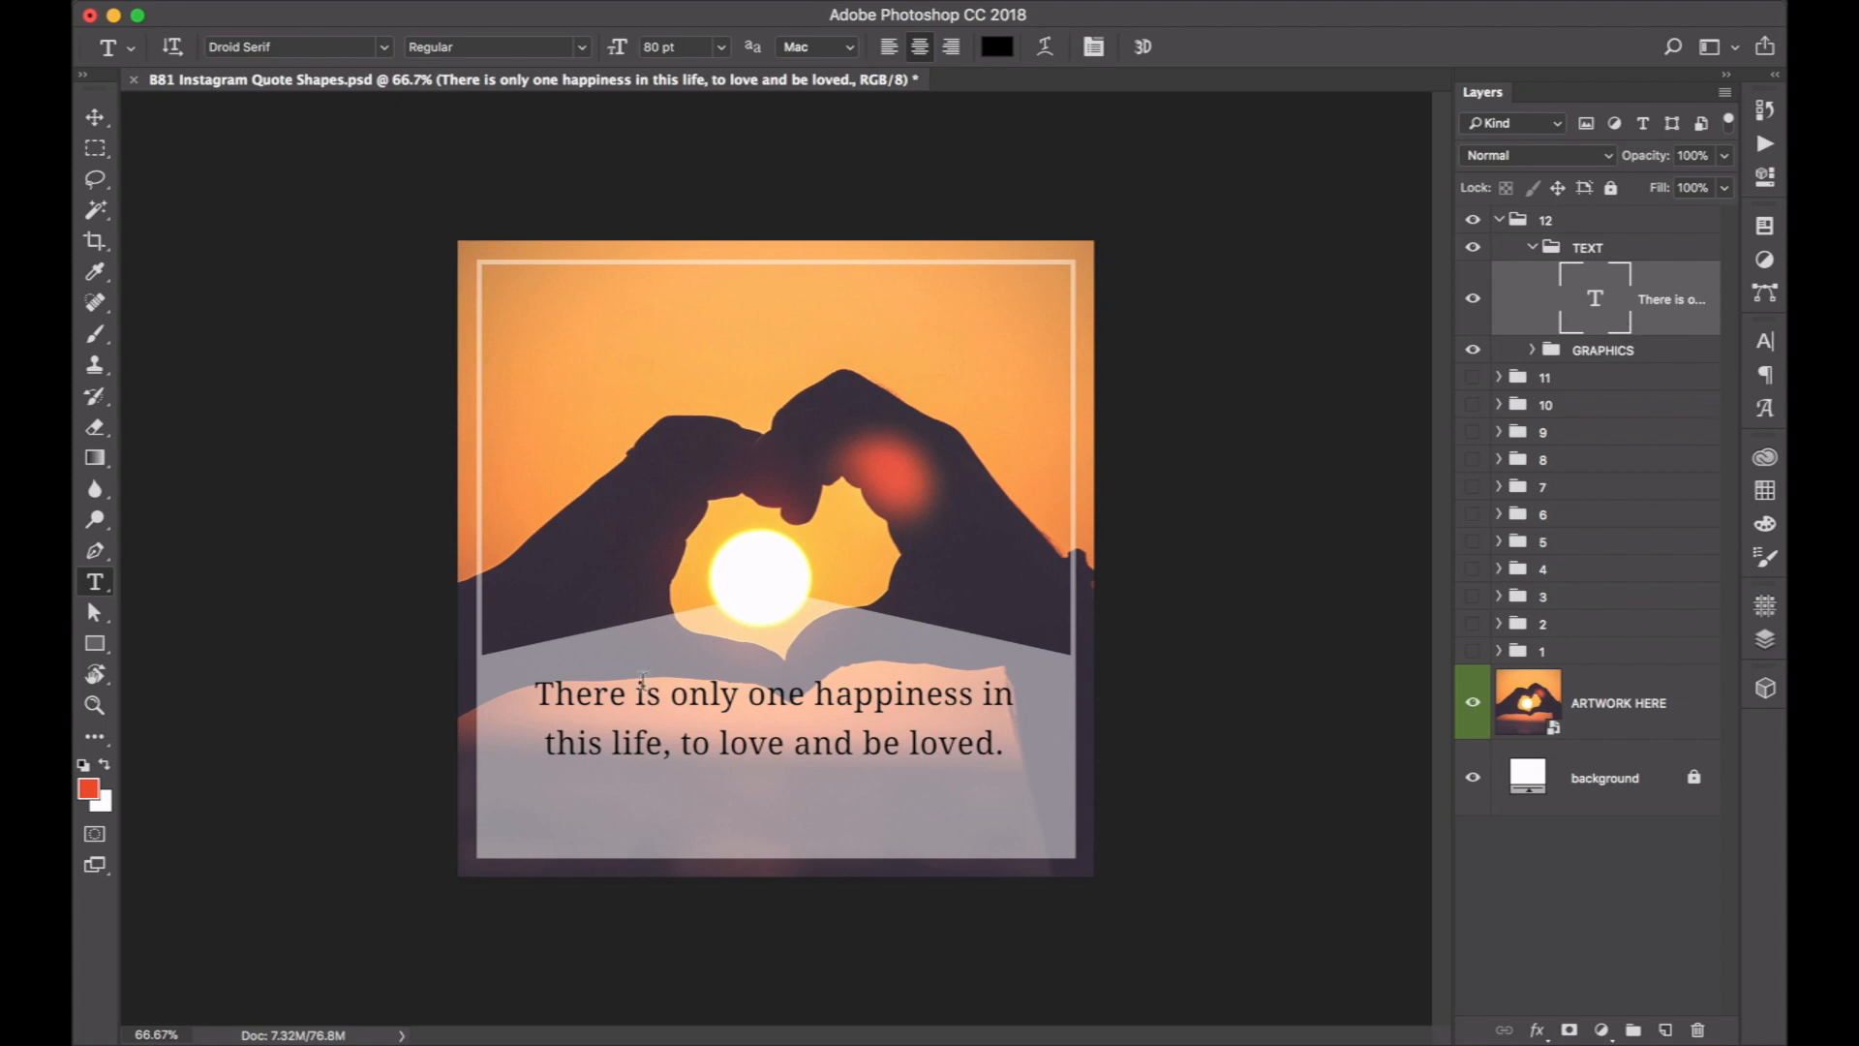
left_click(764, 748)
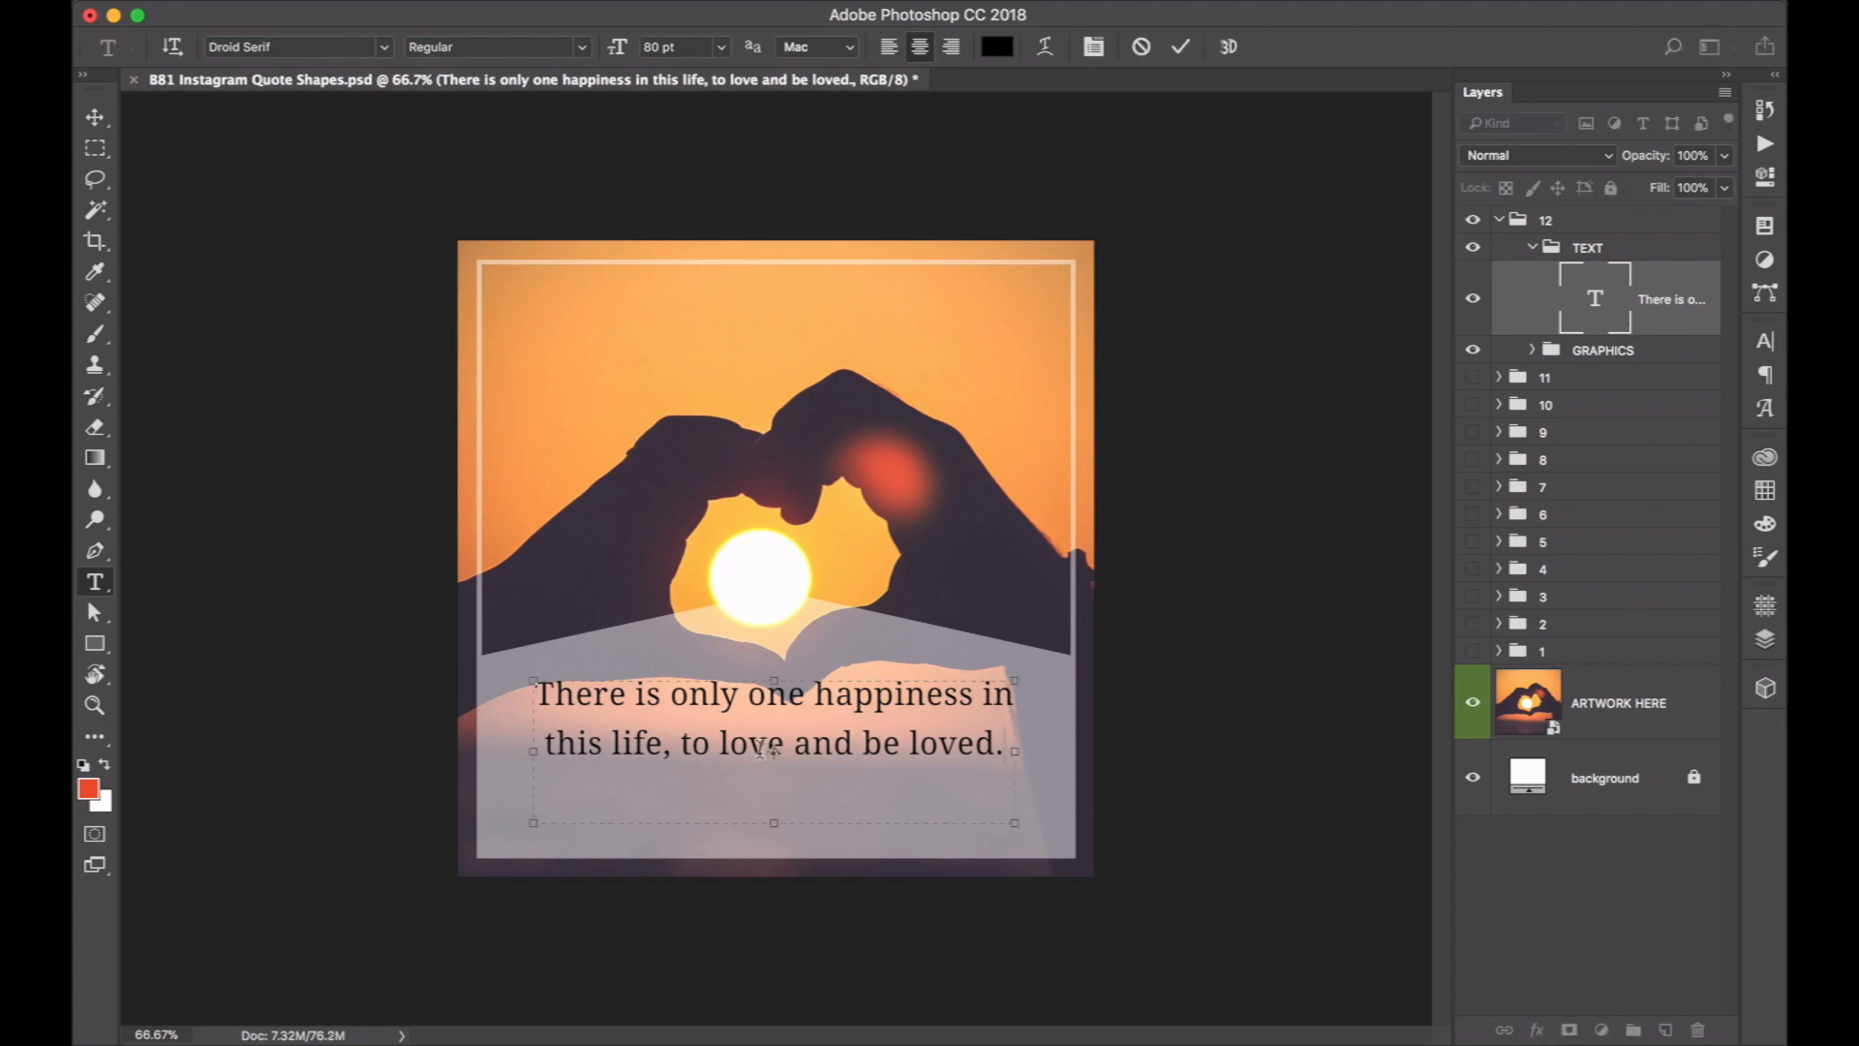
key("super+Tab")
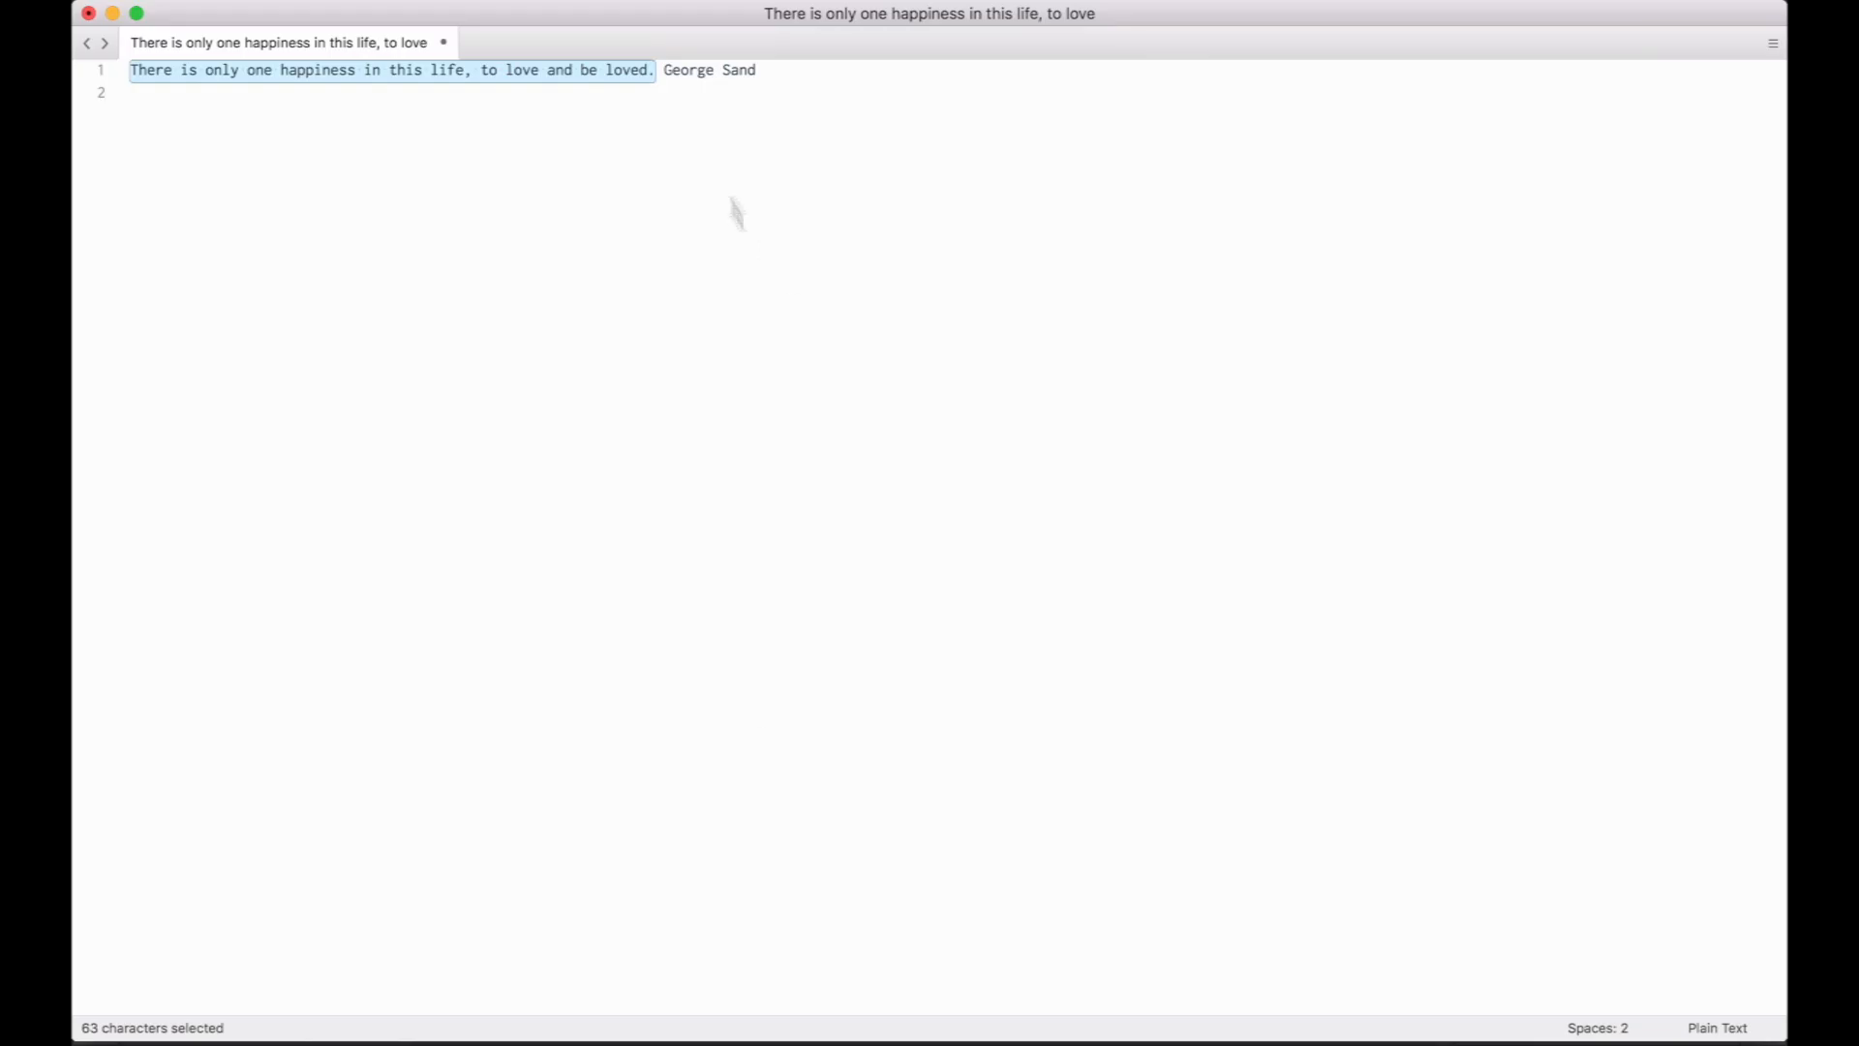
left_click_drag(666, 70, 771, 70)
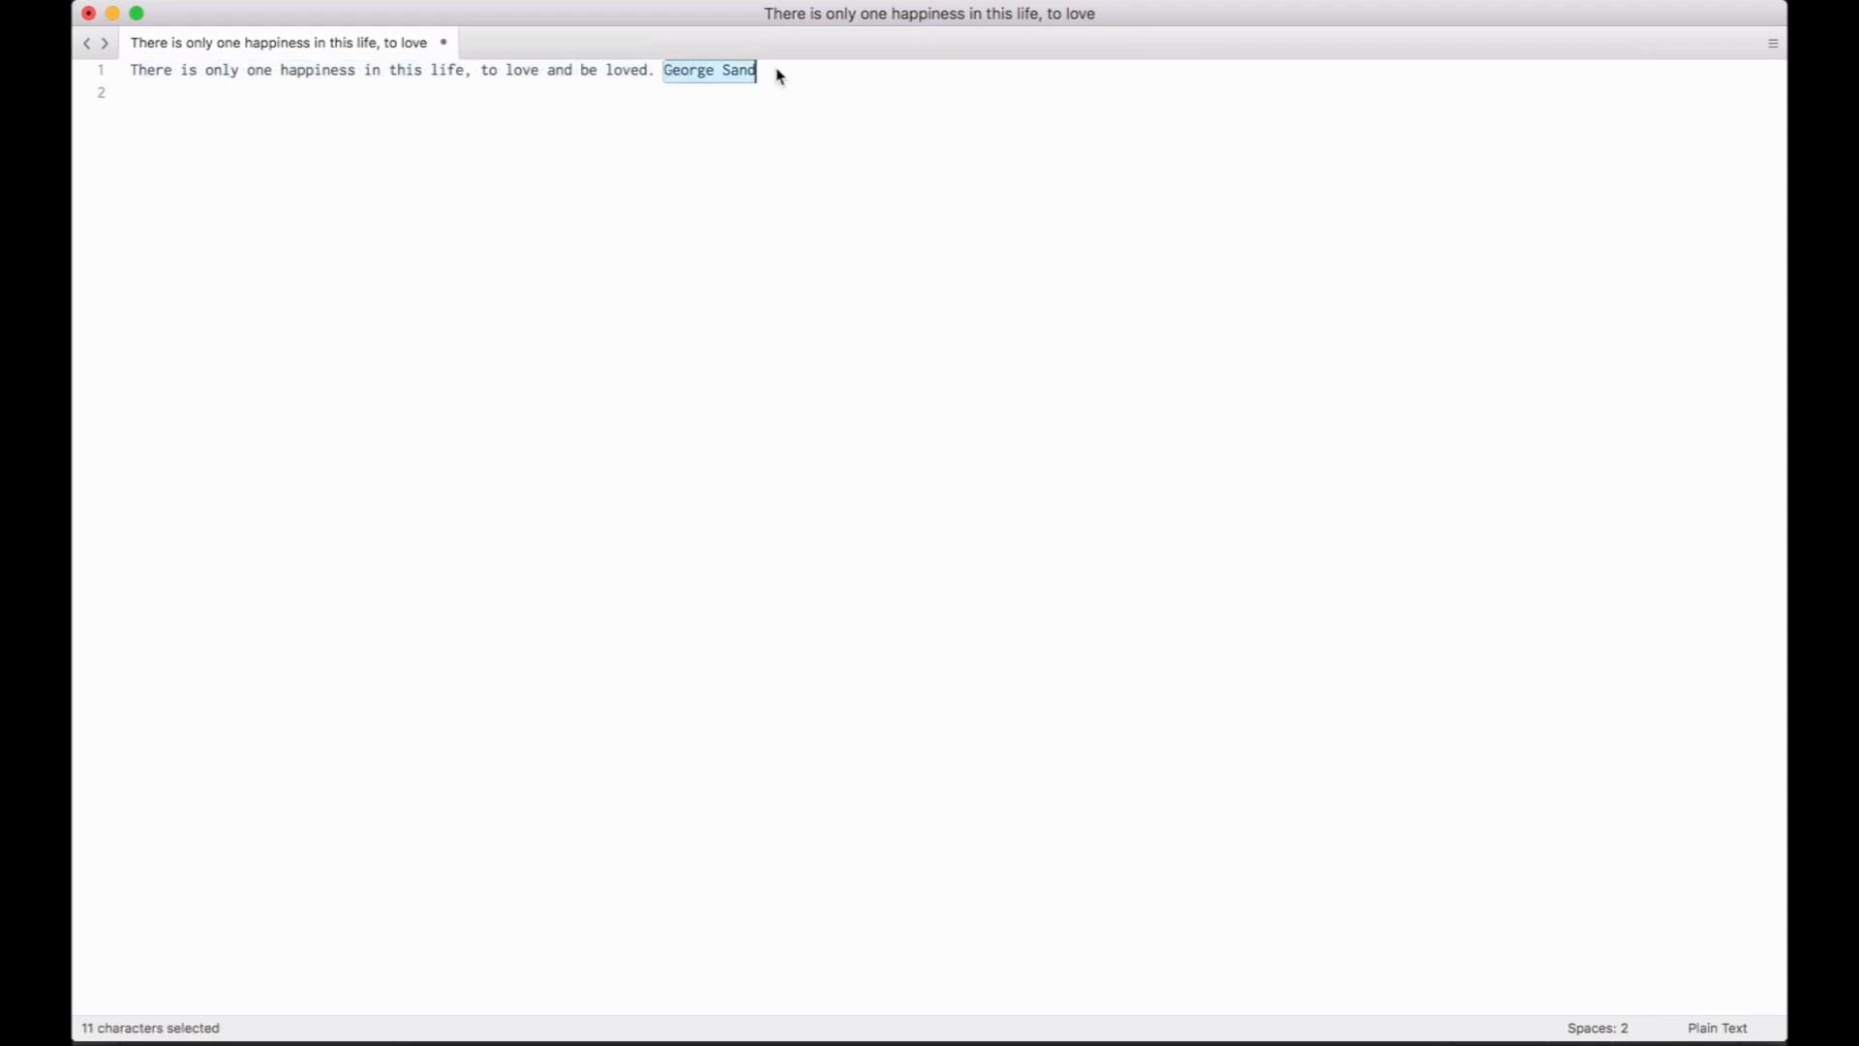
key("super+c")
key("super+Tab")
left_click(752, 738)
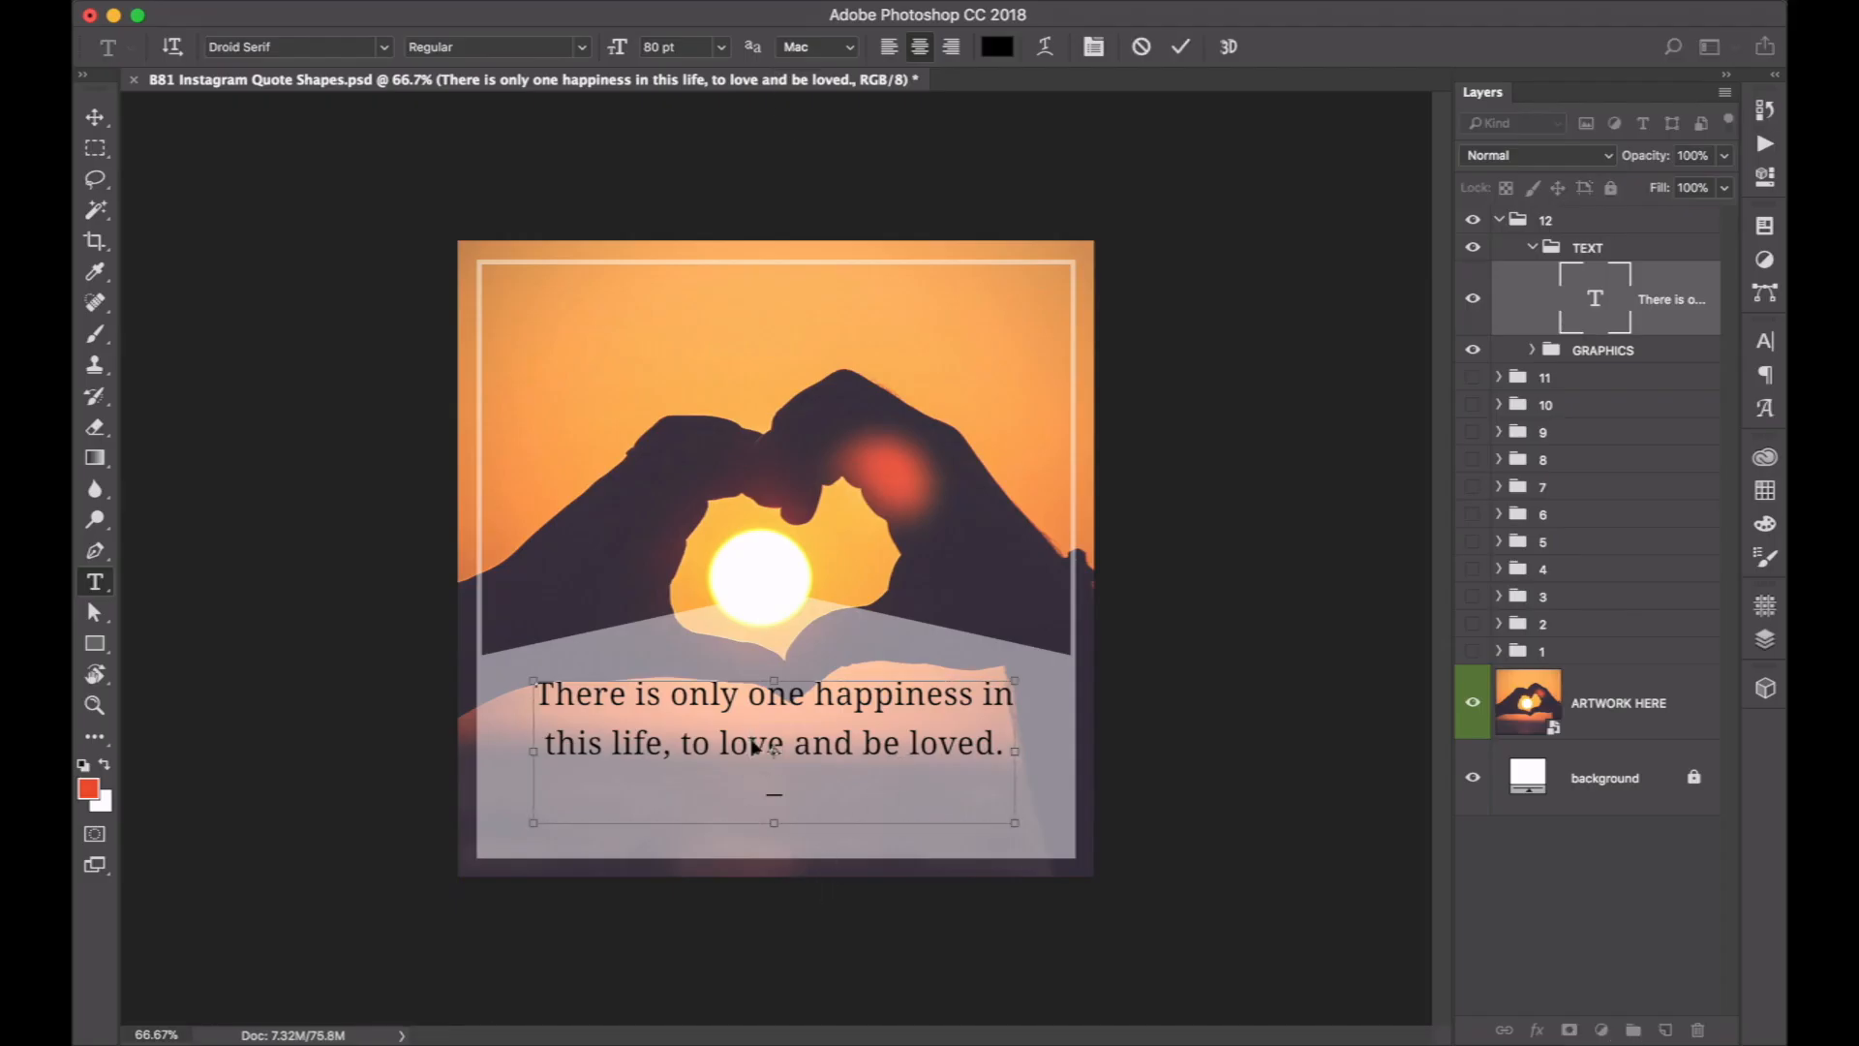
key("super+v")
Select the "–George Sand" line and reduce its font size to 52 pt.
left_click(666, 793, "shift")
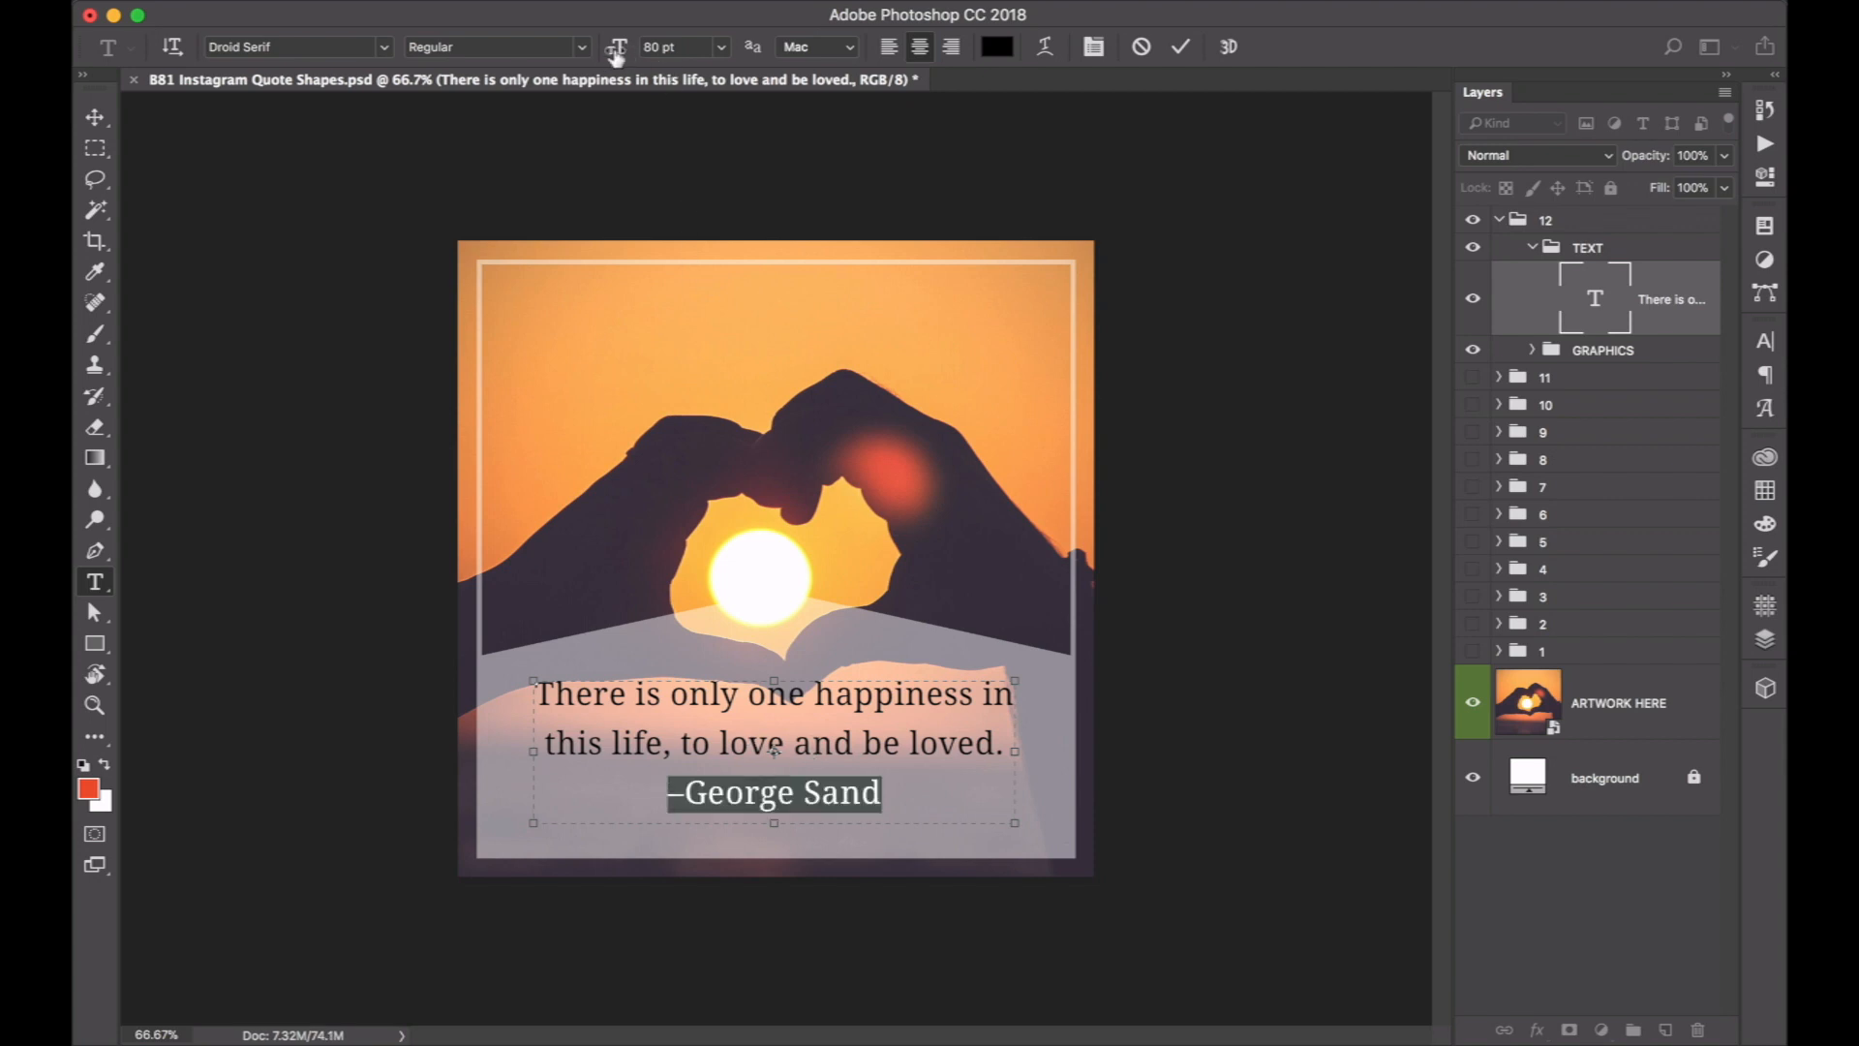
left_click_drag(614, 57, 592, 56)
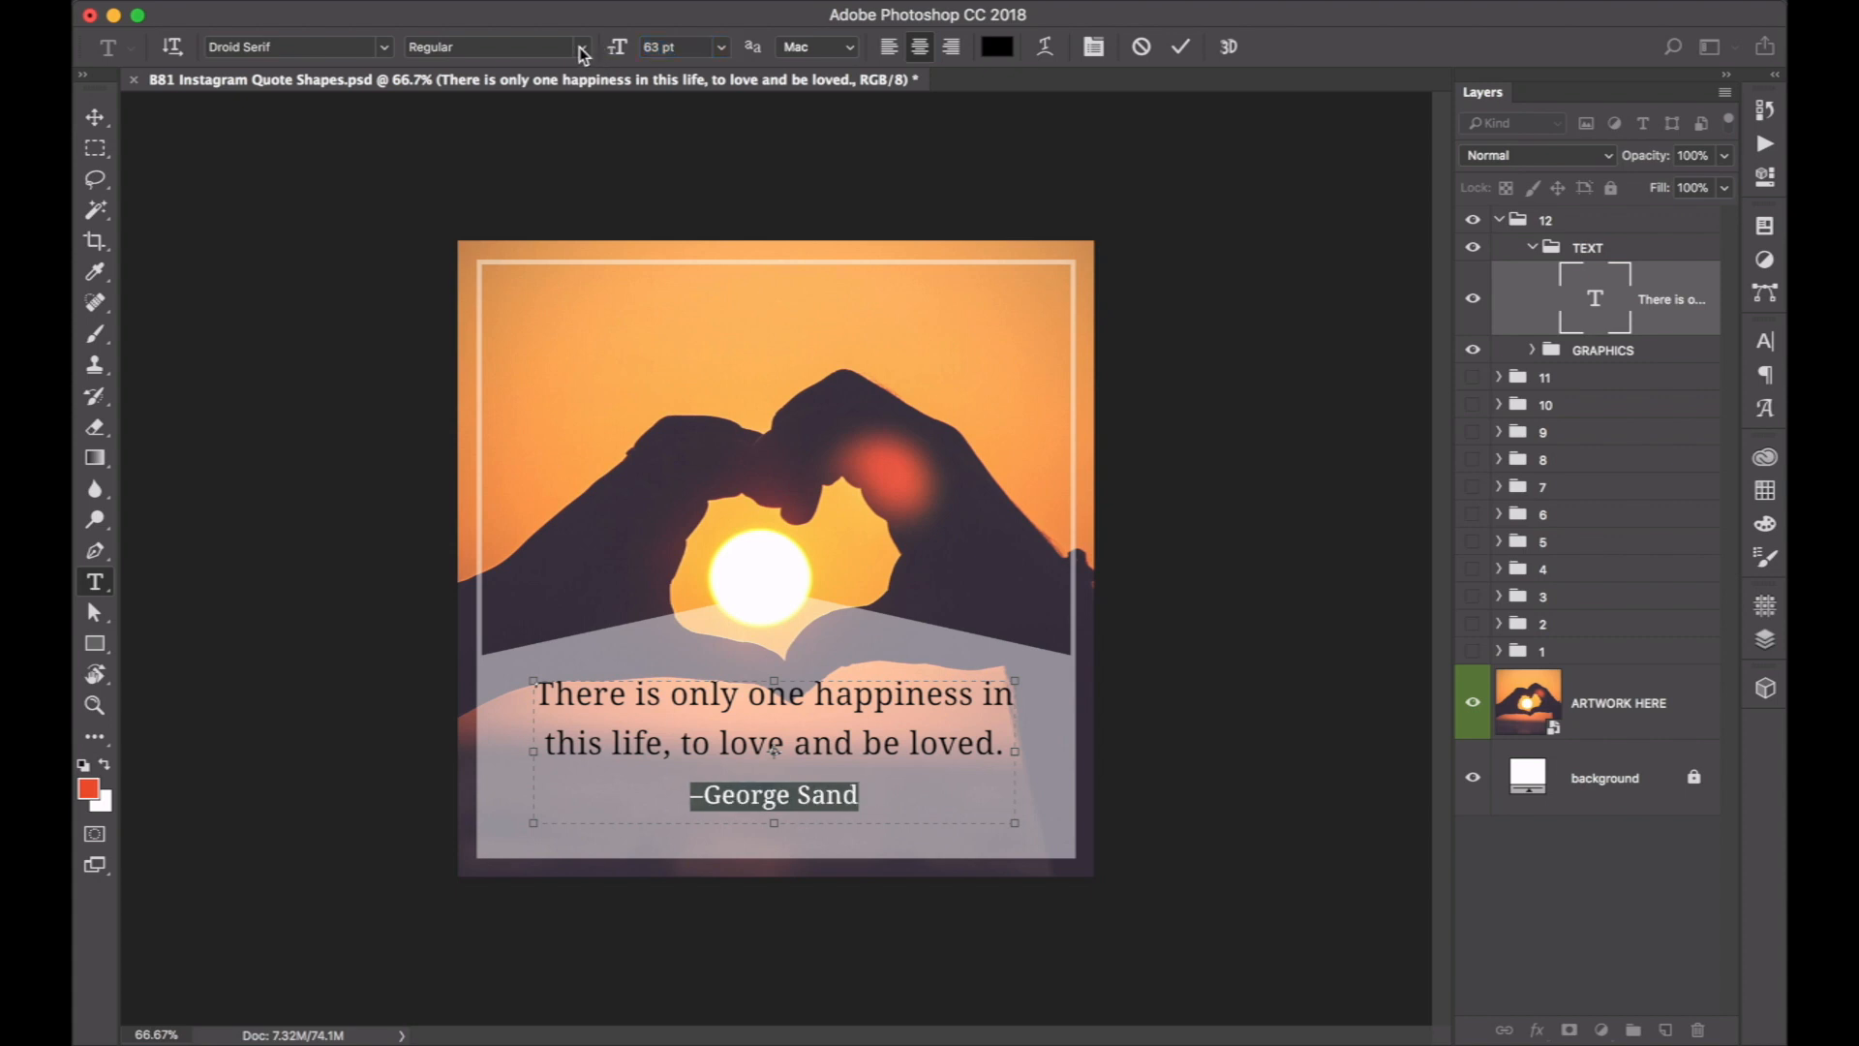
left_click_drag(617, 50, 608, 52)
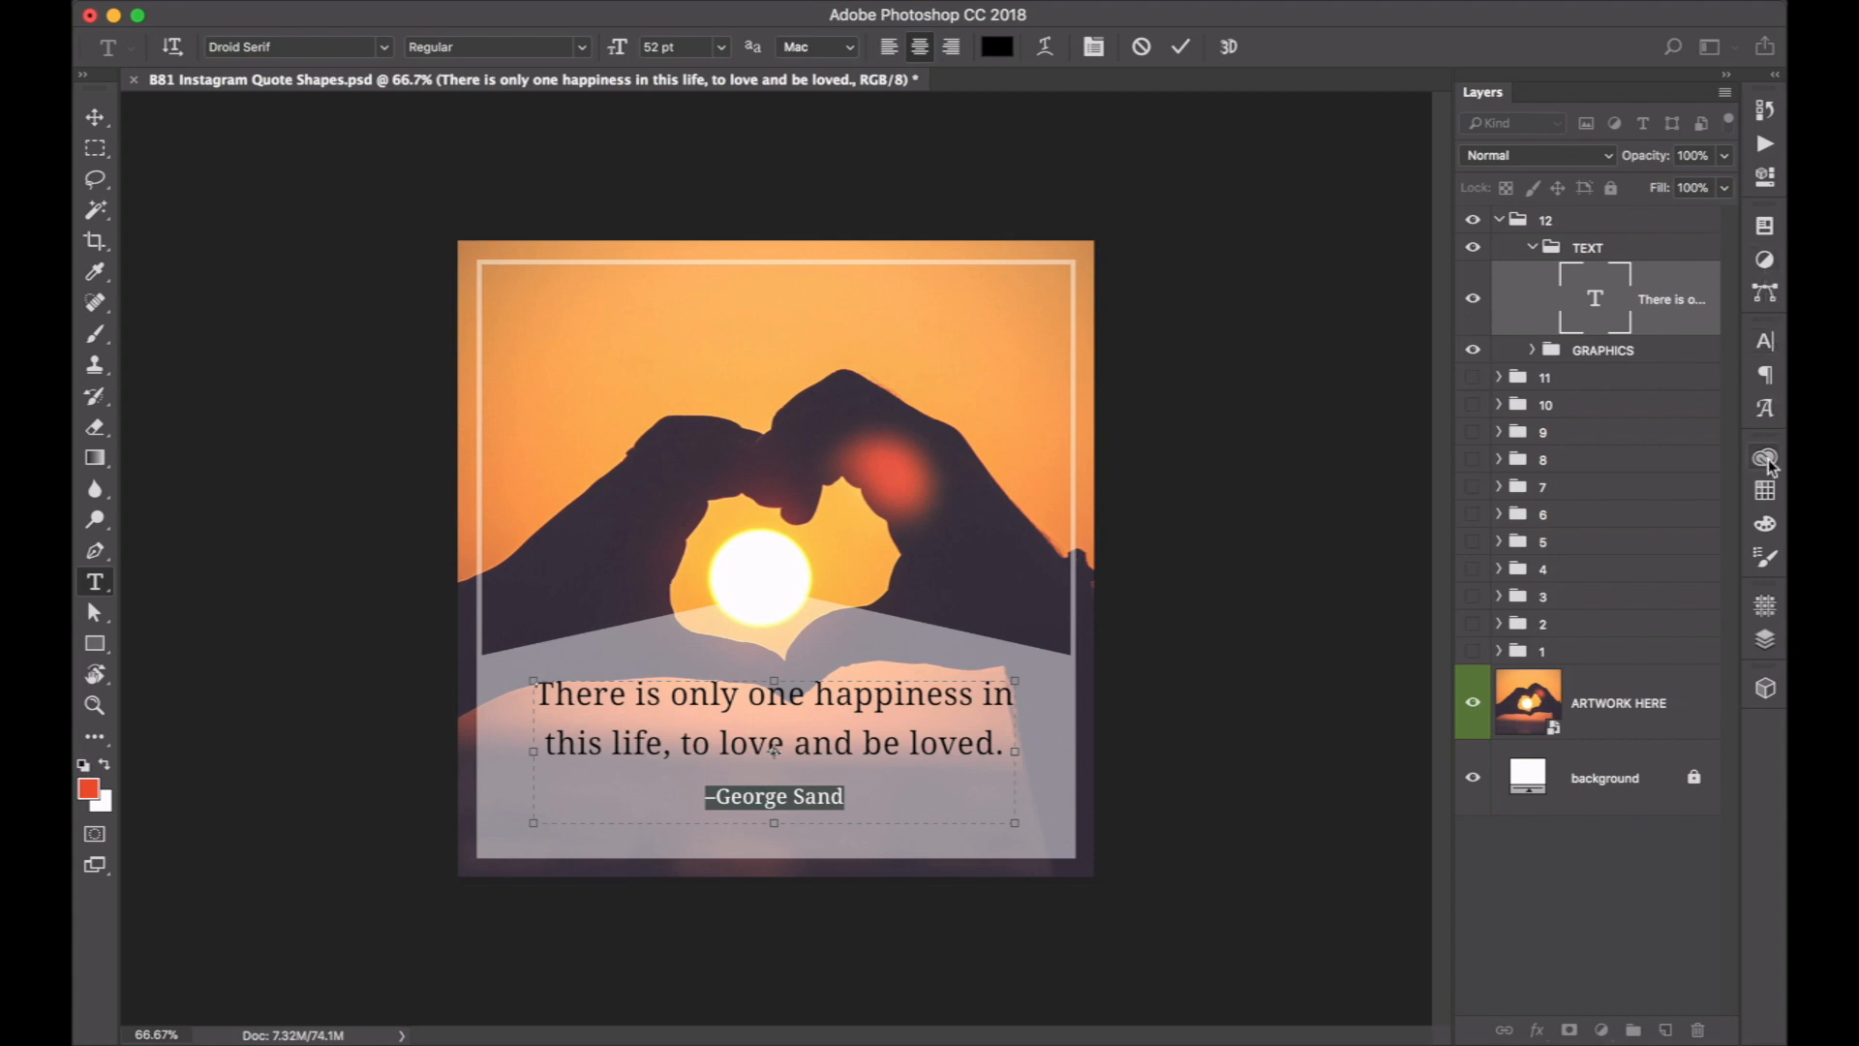
Recolour the author line with the red ed6243 sampled from the lens flare in the photo and commit the text edit.
left_click(1765, 490)
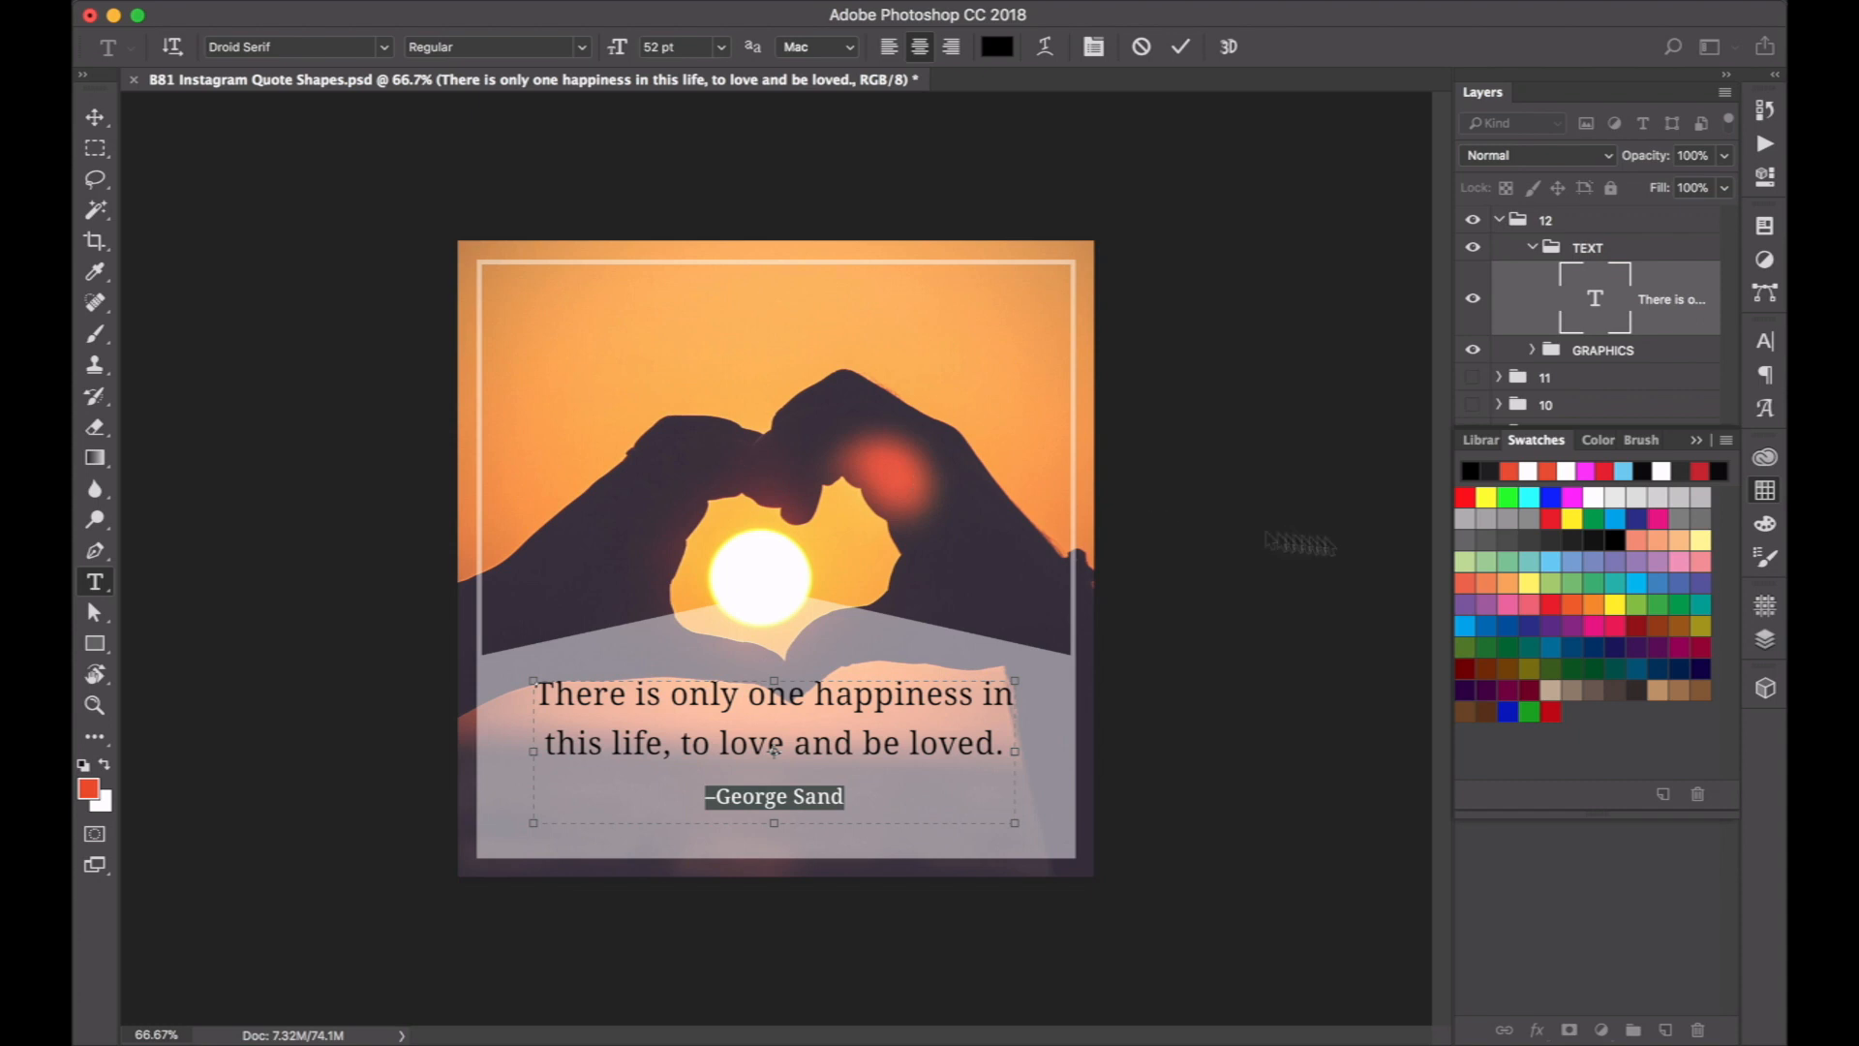
left_click(1592, 440)
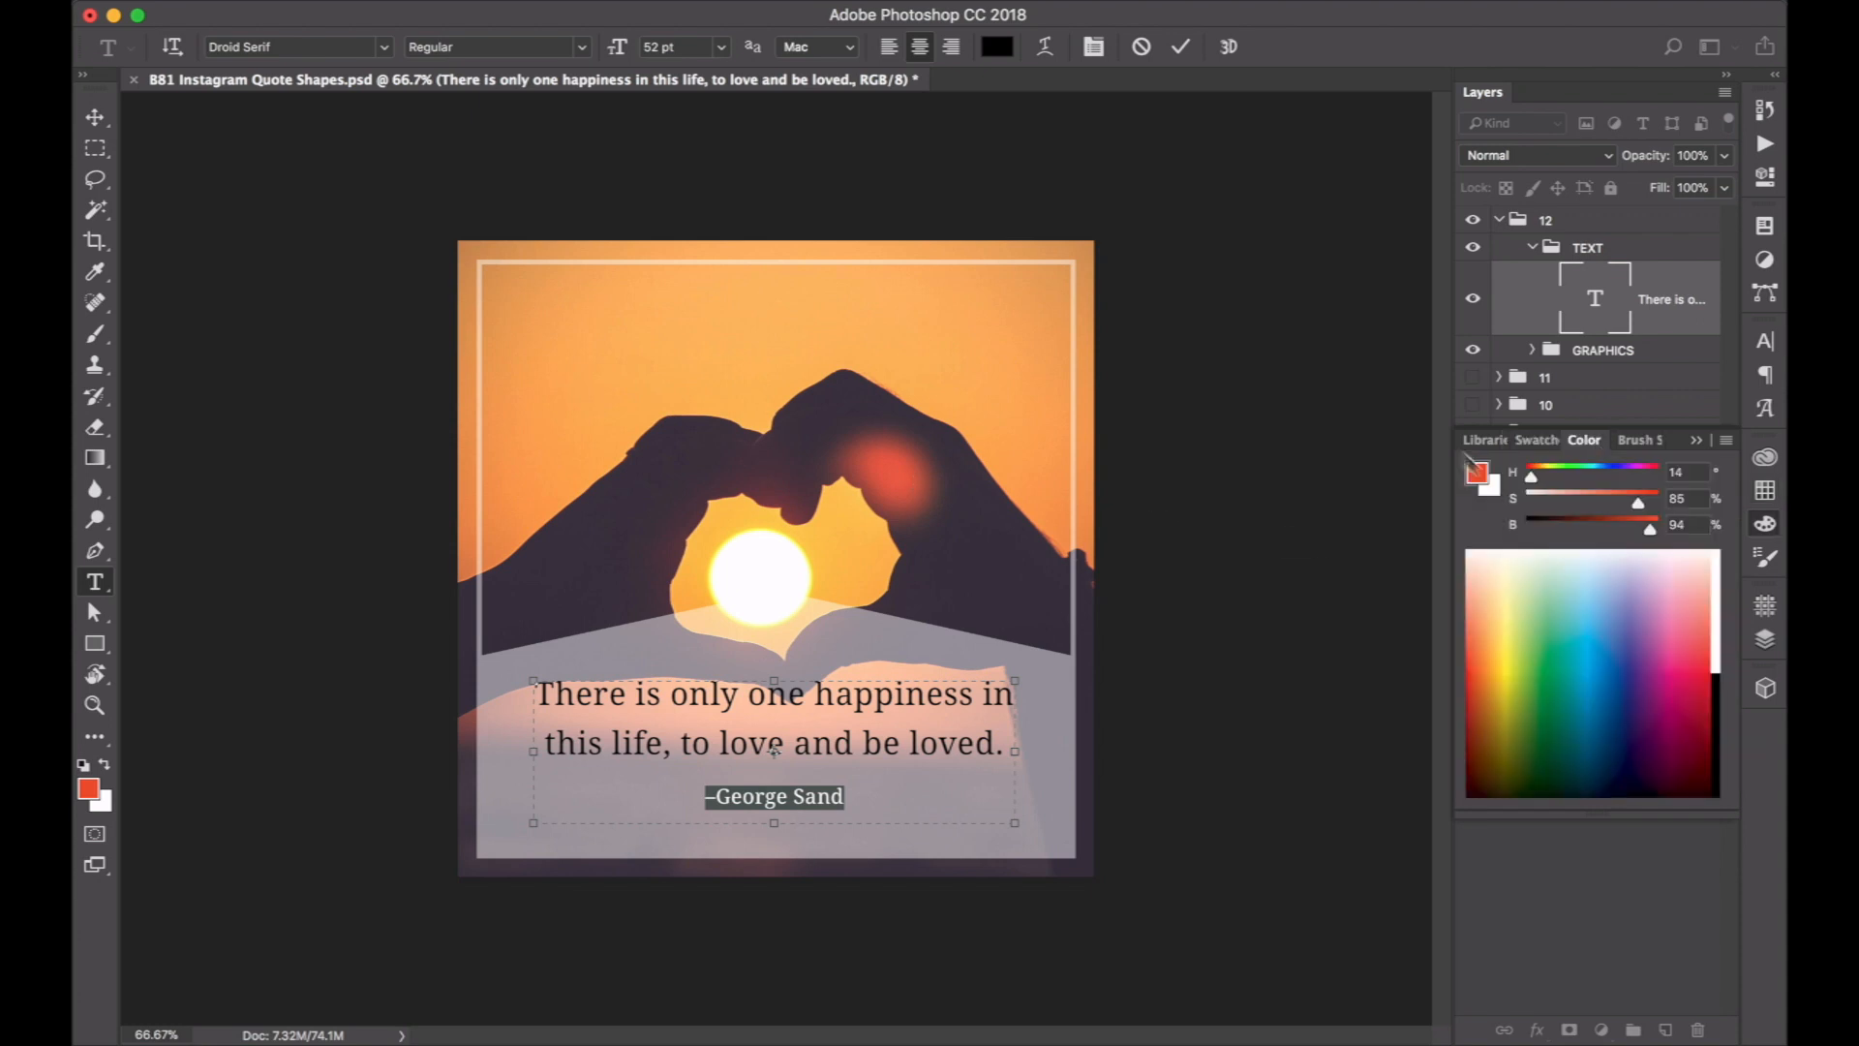
left_click(1477, 474)
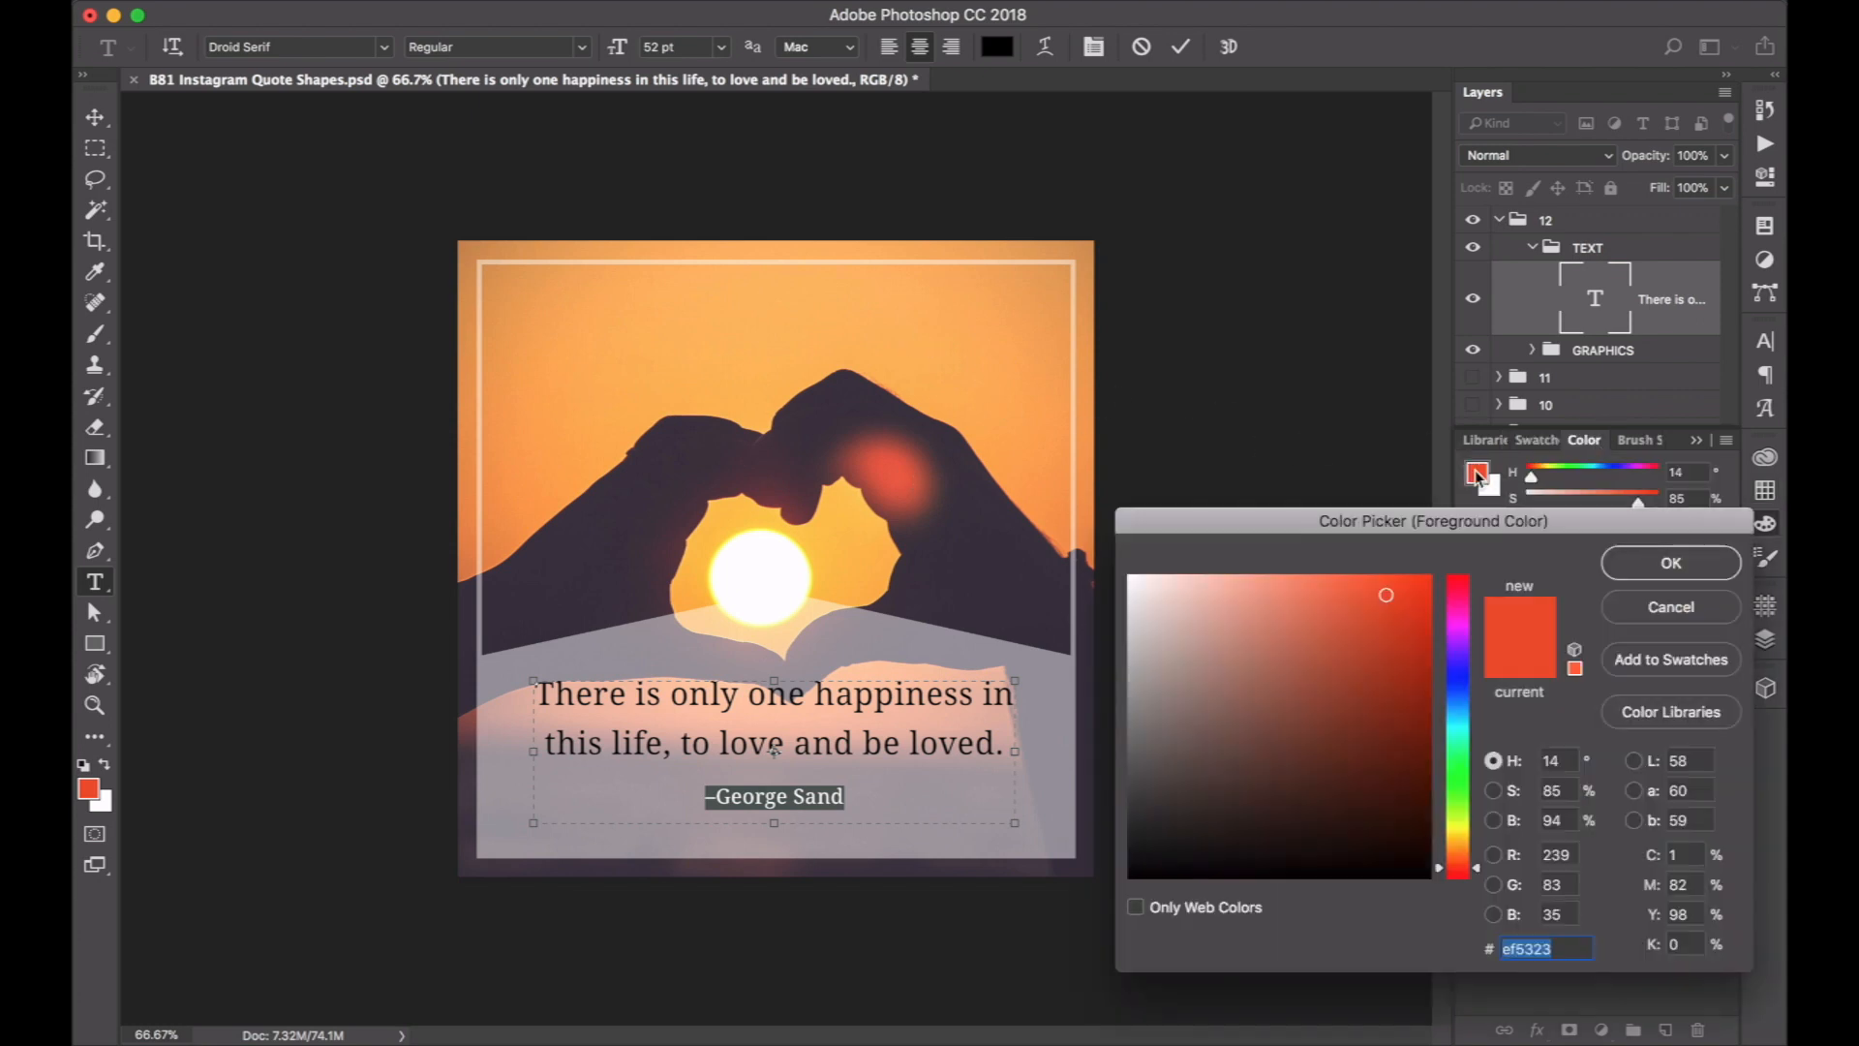
left_click(900, 475)
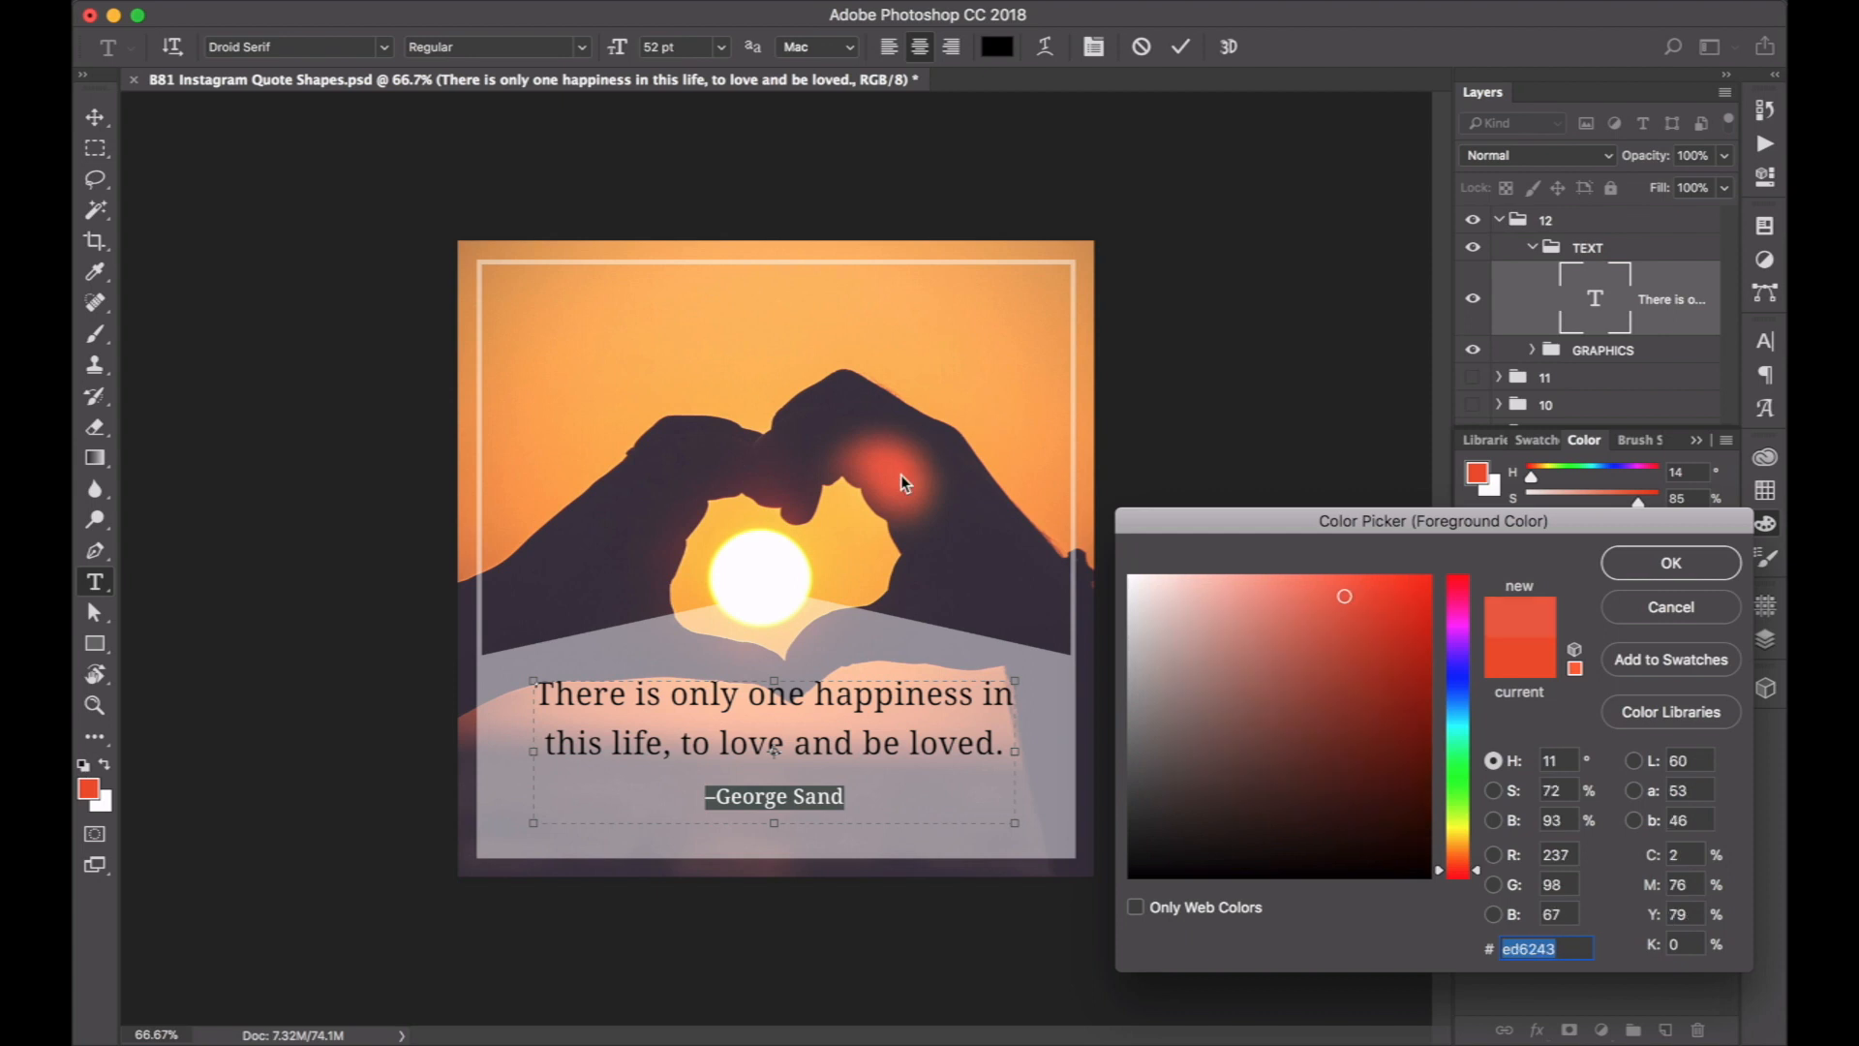
left_click(1685, 567)
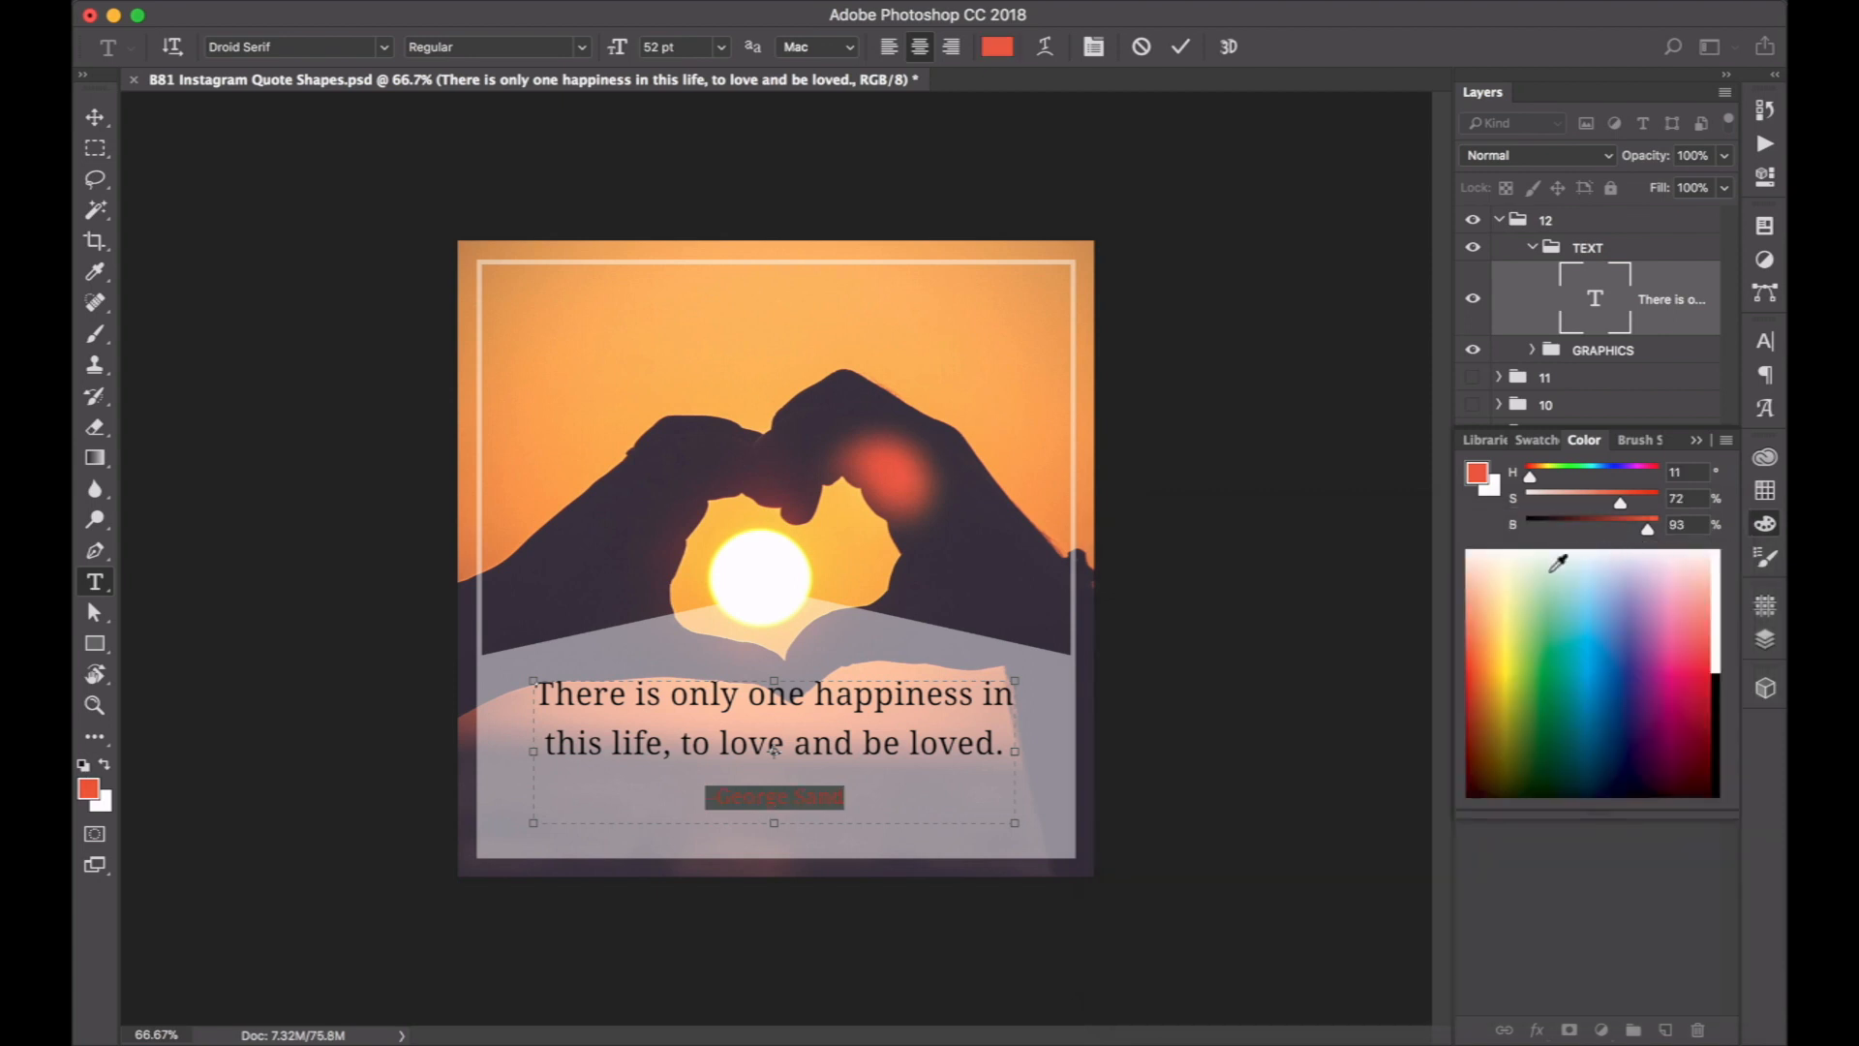
left_click(1527, 876)
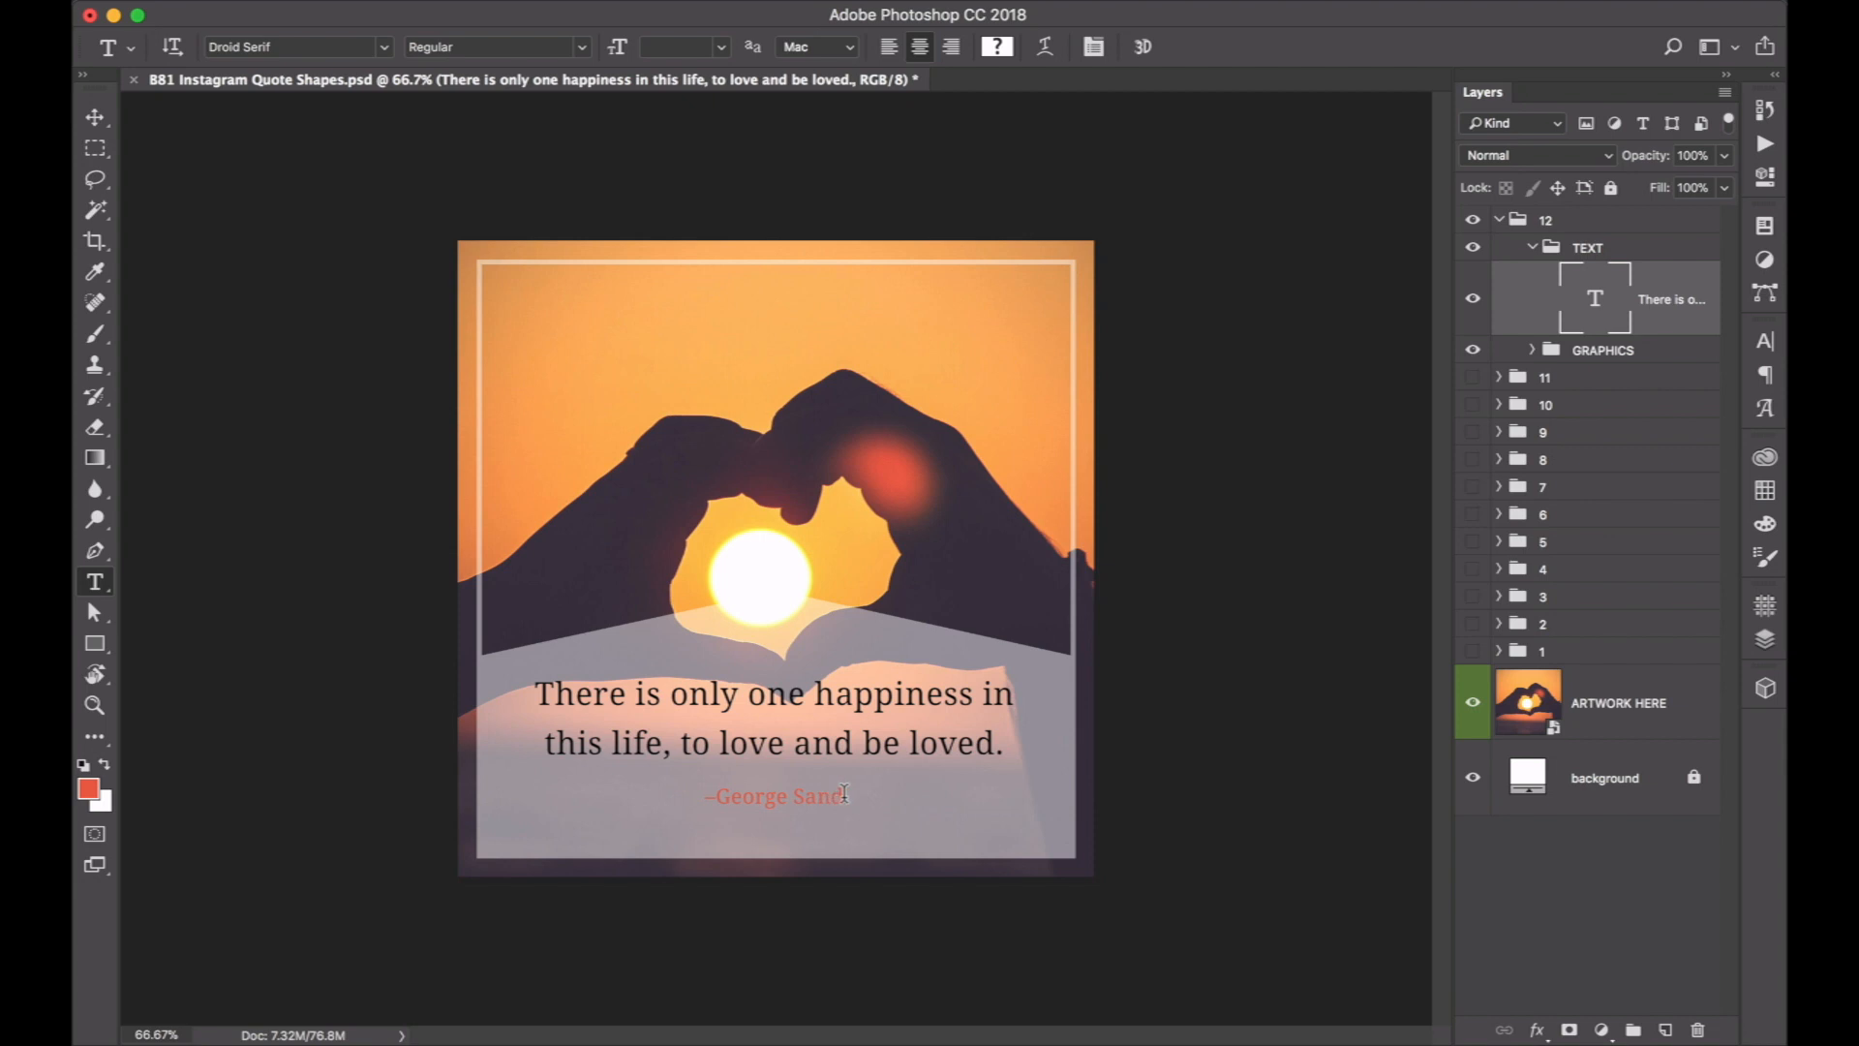
Try recolouring the two-line quote with the orange ffb35b sampled from the photo's sky.
left_click(756, 741)
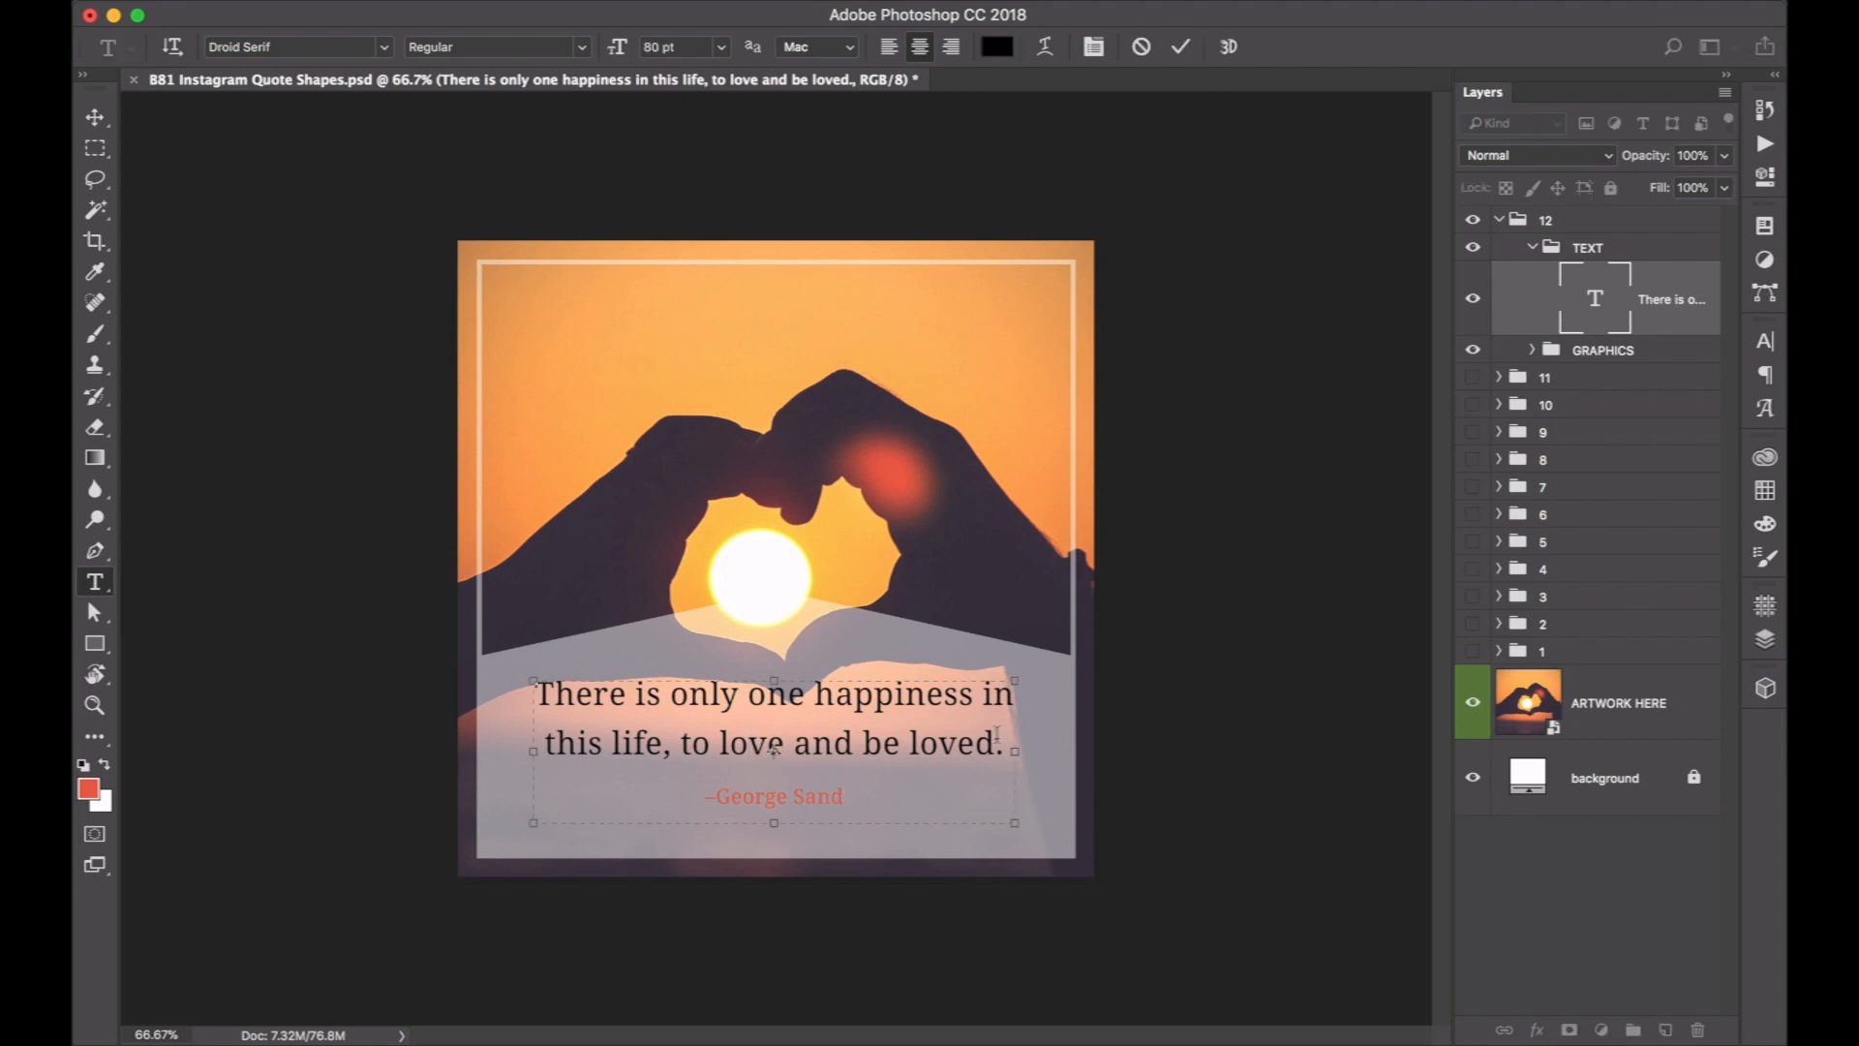
left_click_drag(1005, 745, 411, 689)
key("super+z")
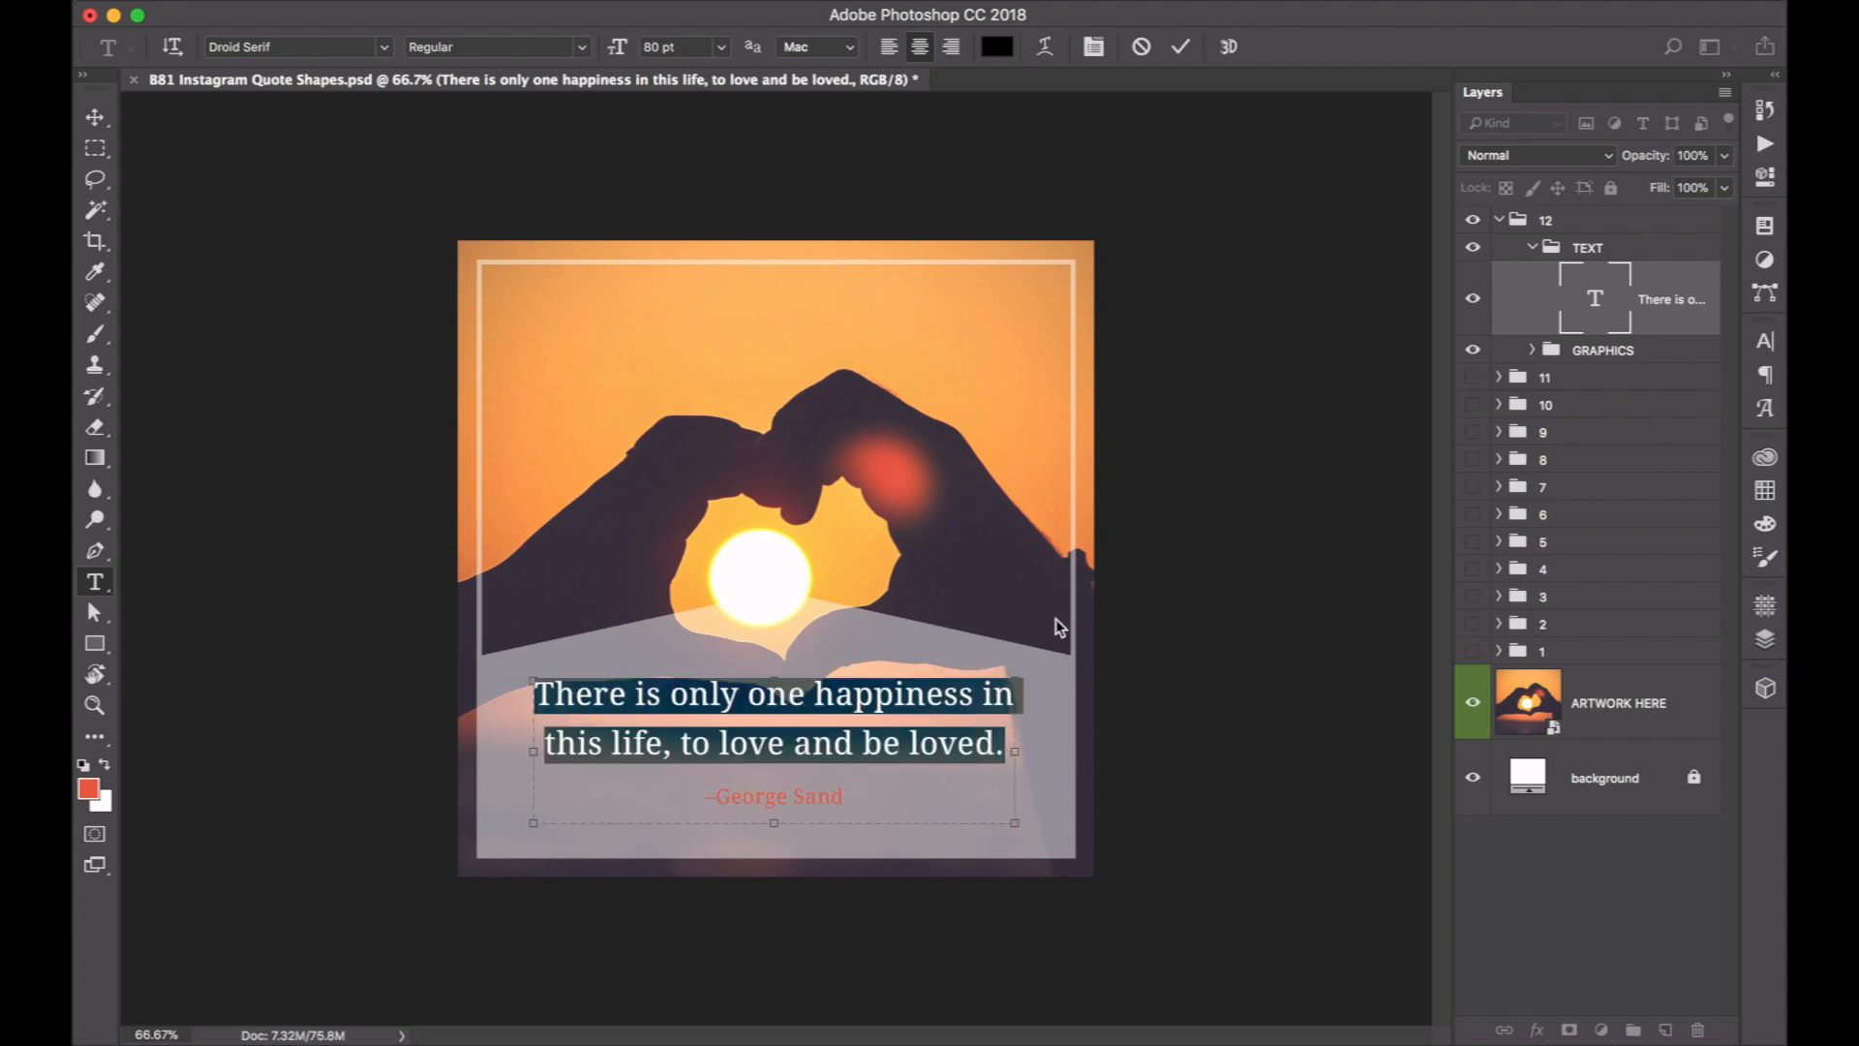
left_click(1764, 523)
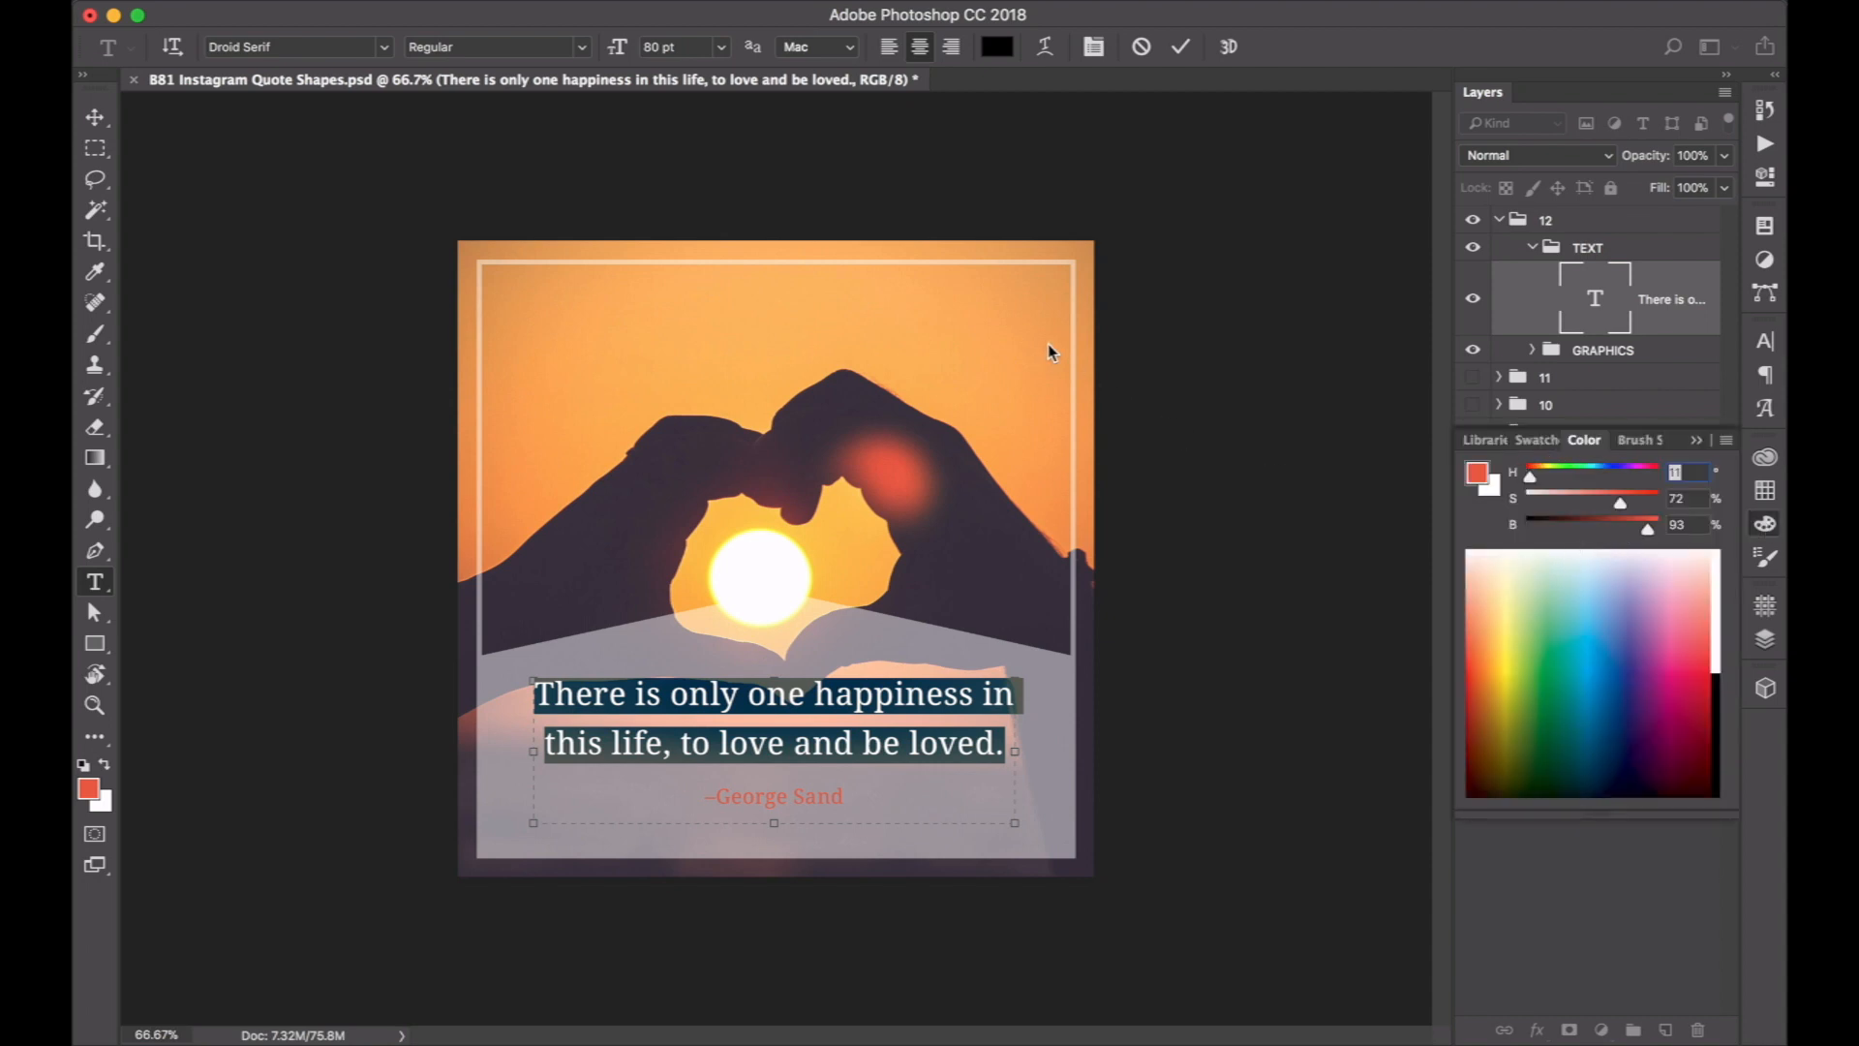
left_click(1479, 475)
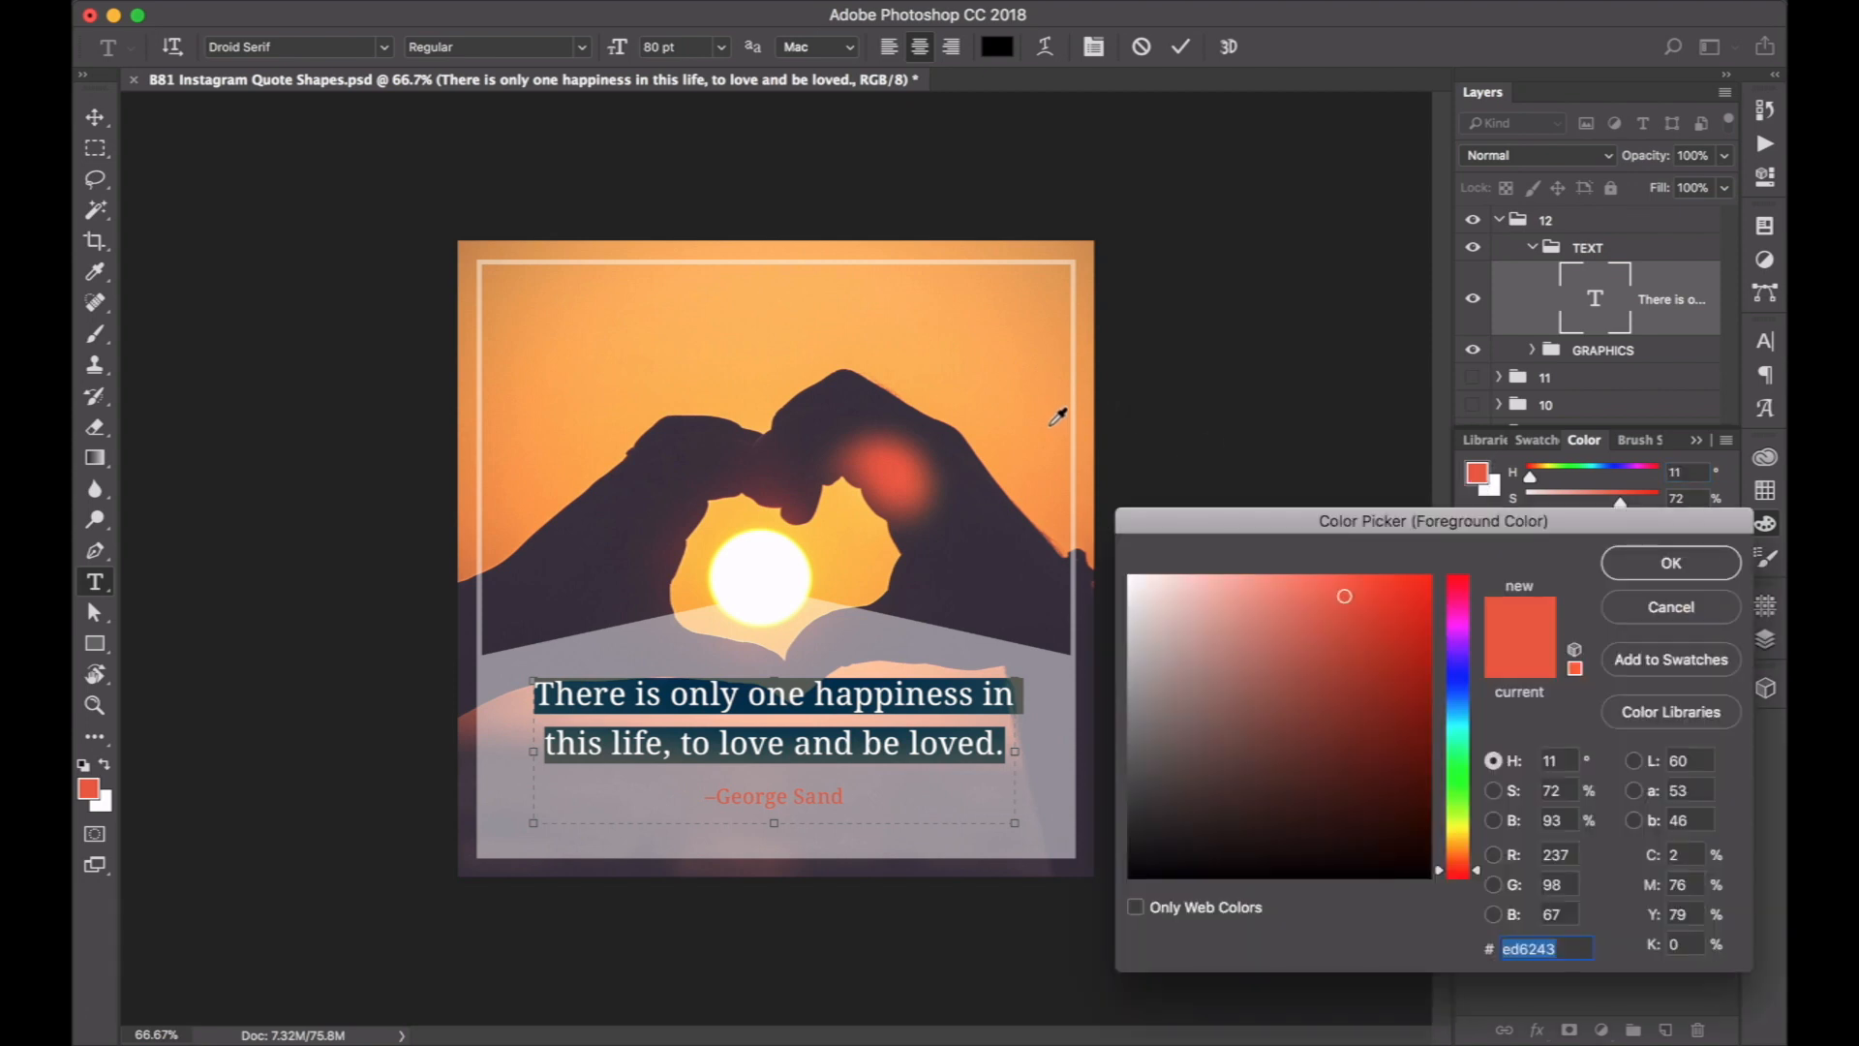
left_click(1049, 457)
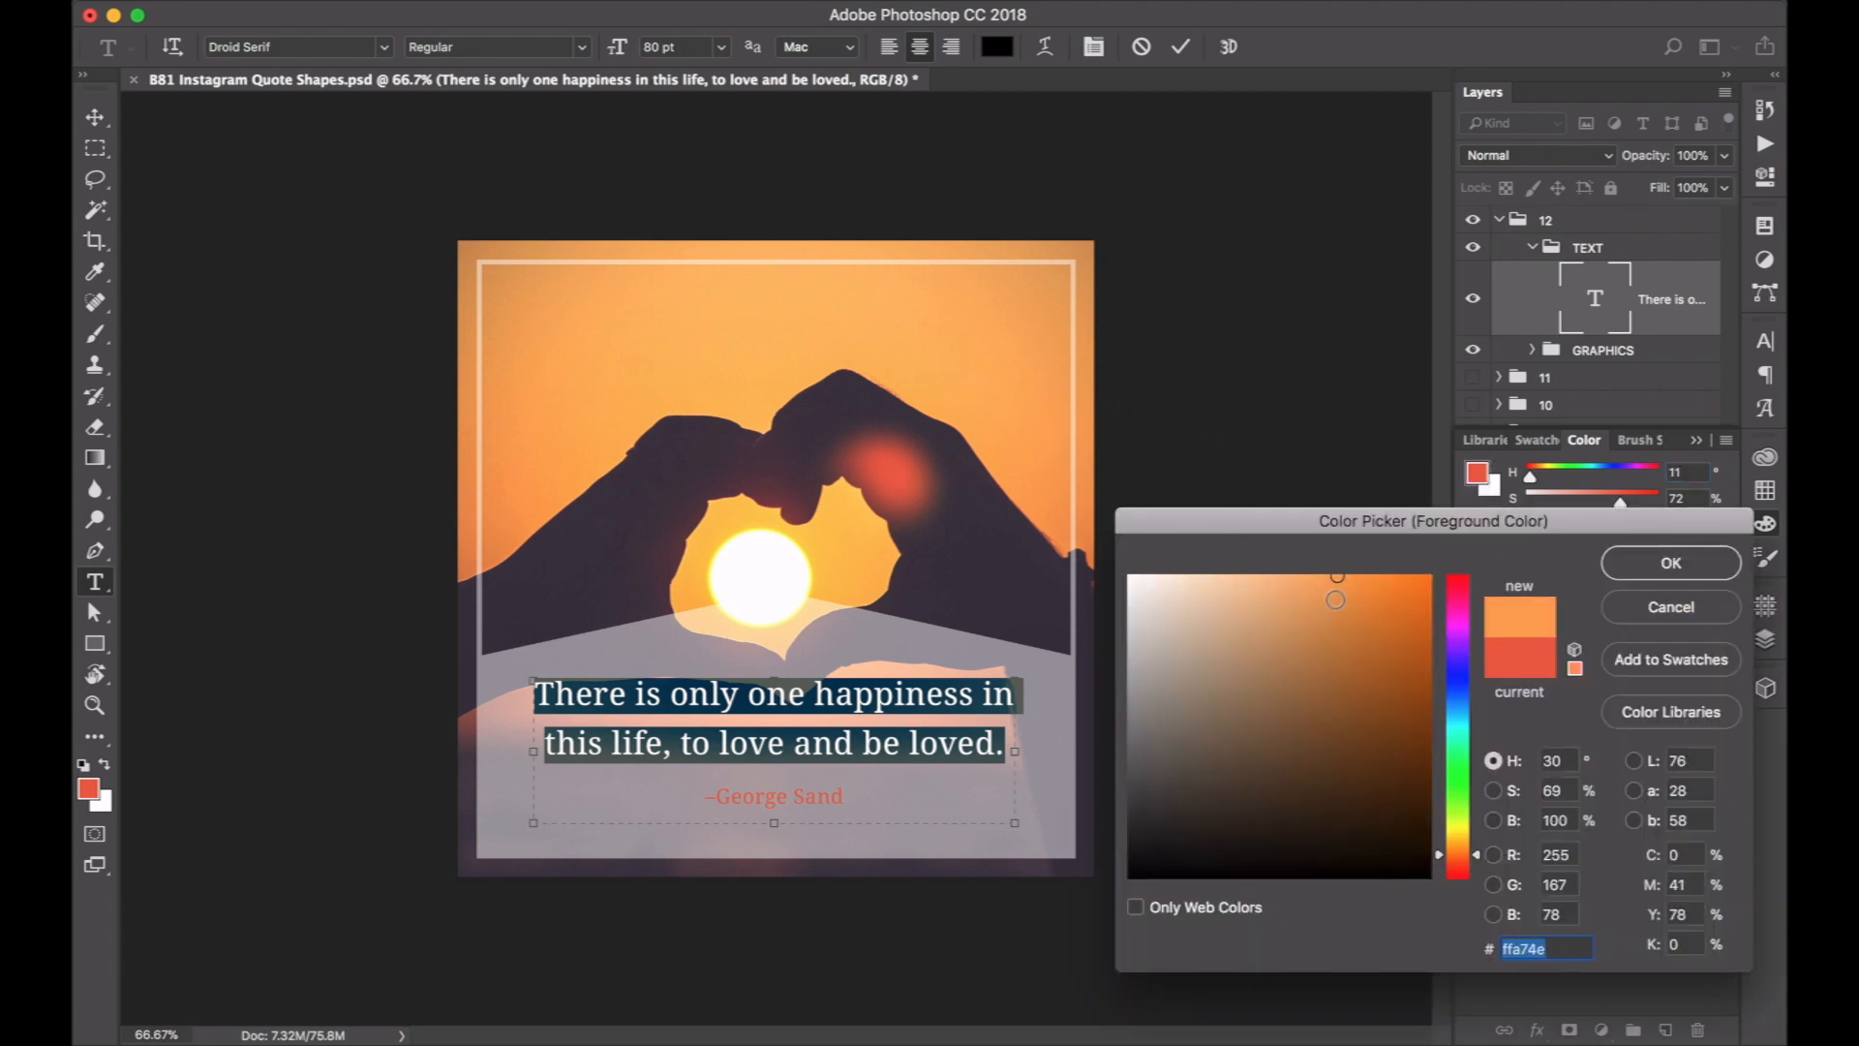
left_click(1360, 673)
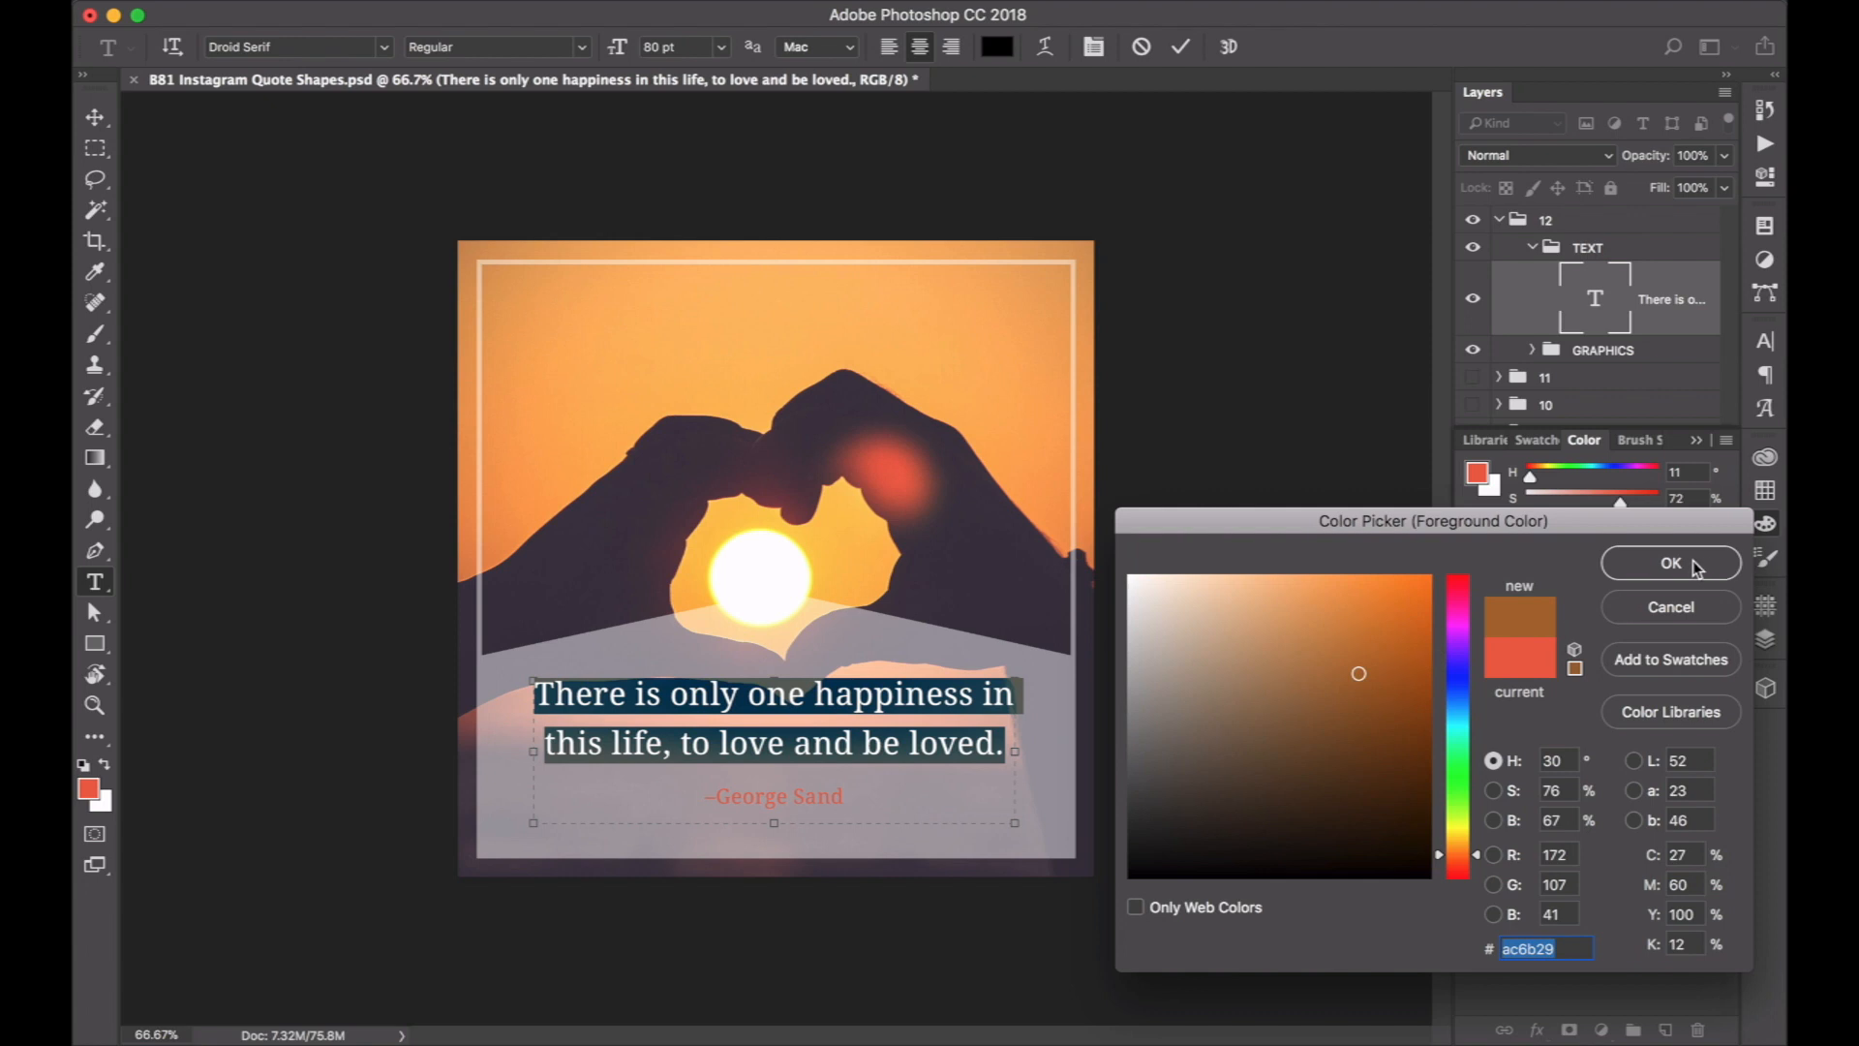
left_click(1007, 334)
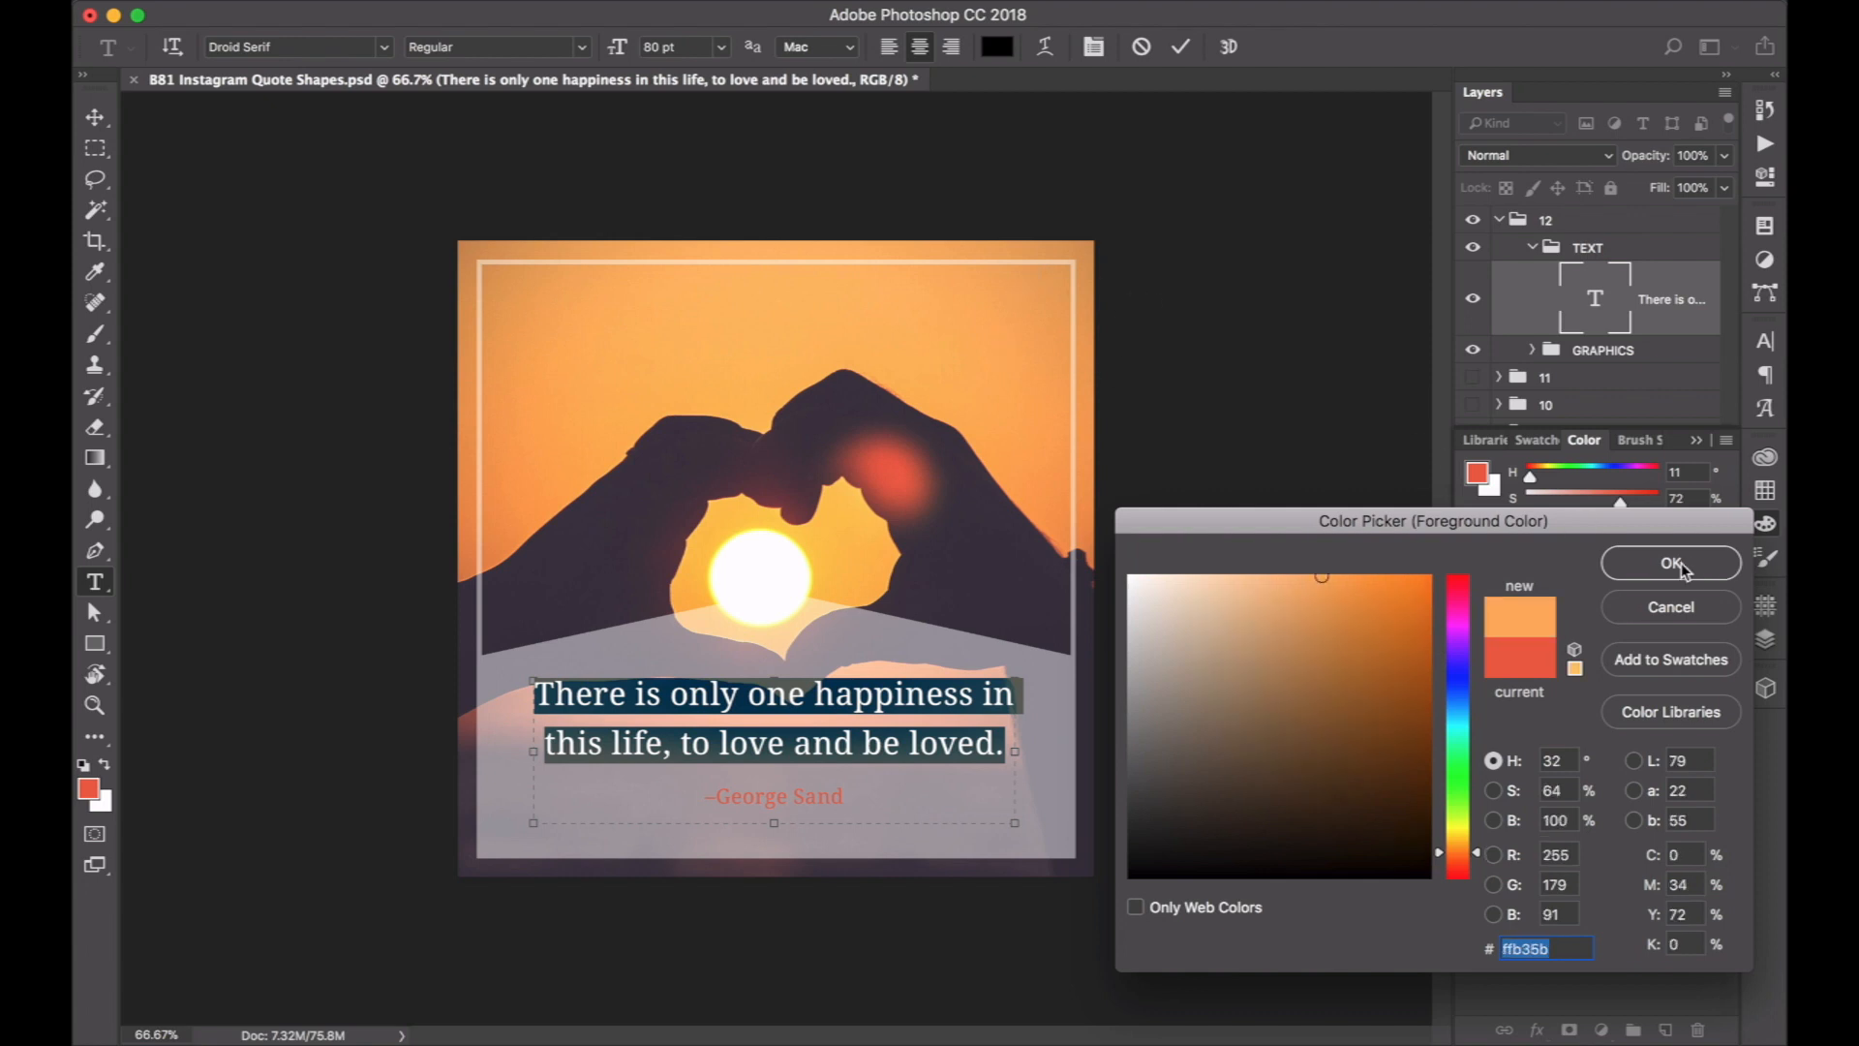
left_click(1672, 562)
key("super+Return")
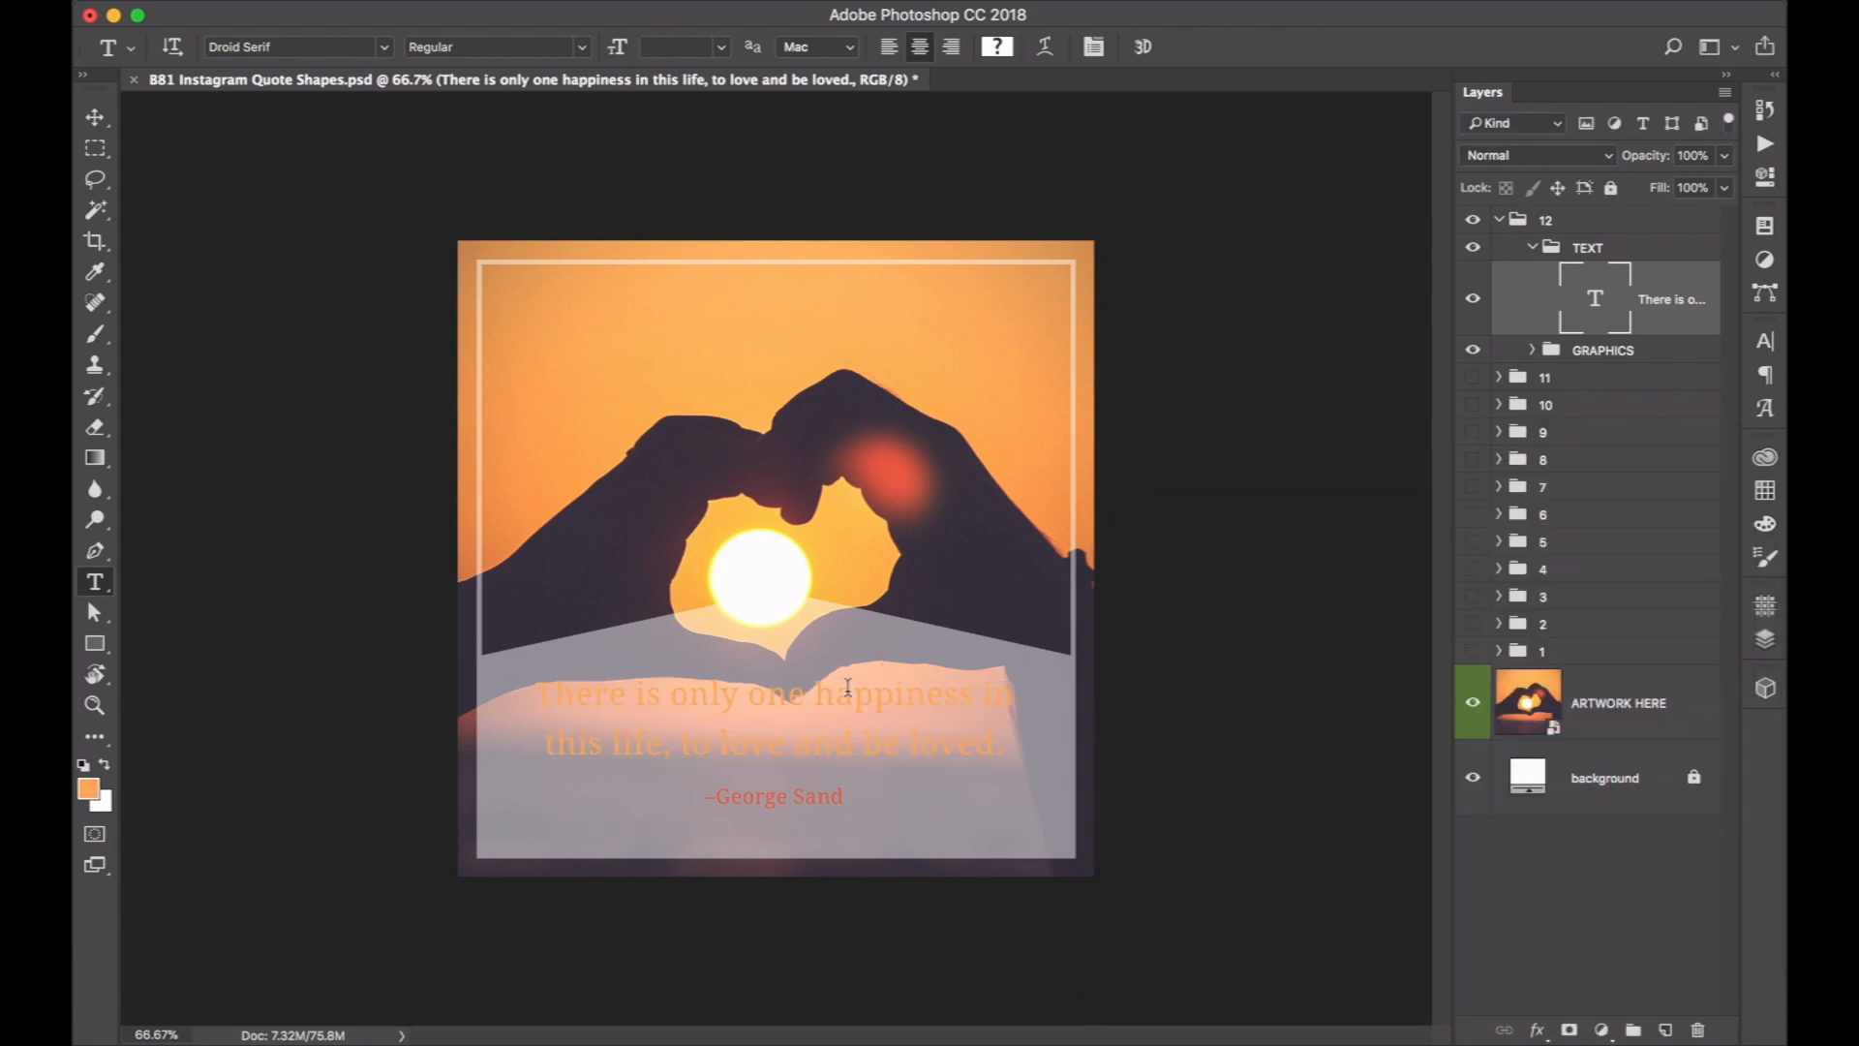
Recolour the two-line quote with a dark grey swatch and commit the text edit.
left_click(792, 683)
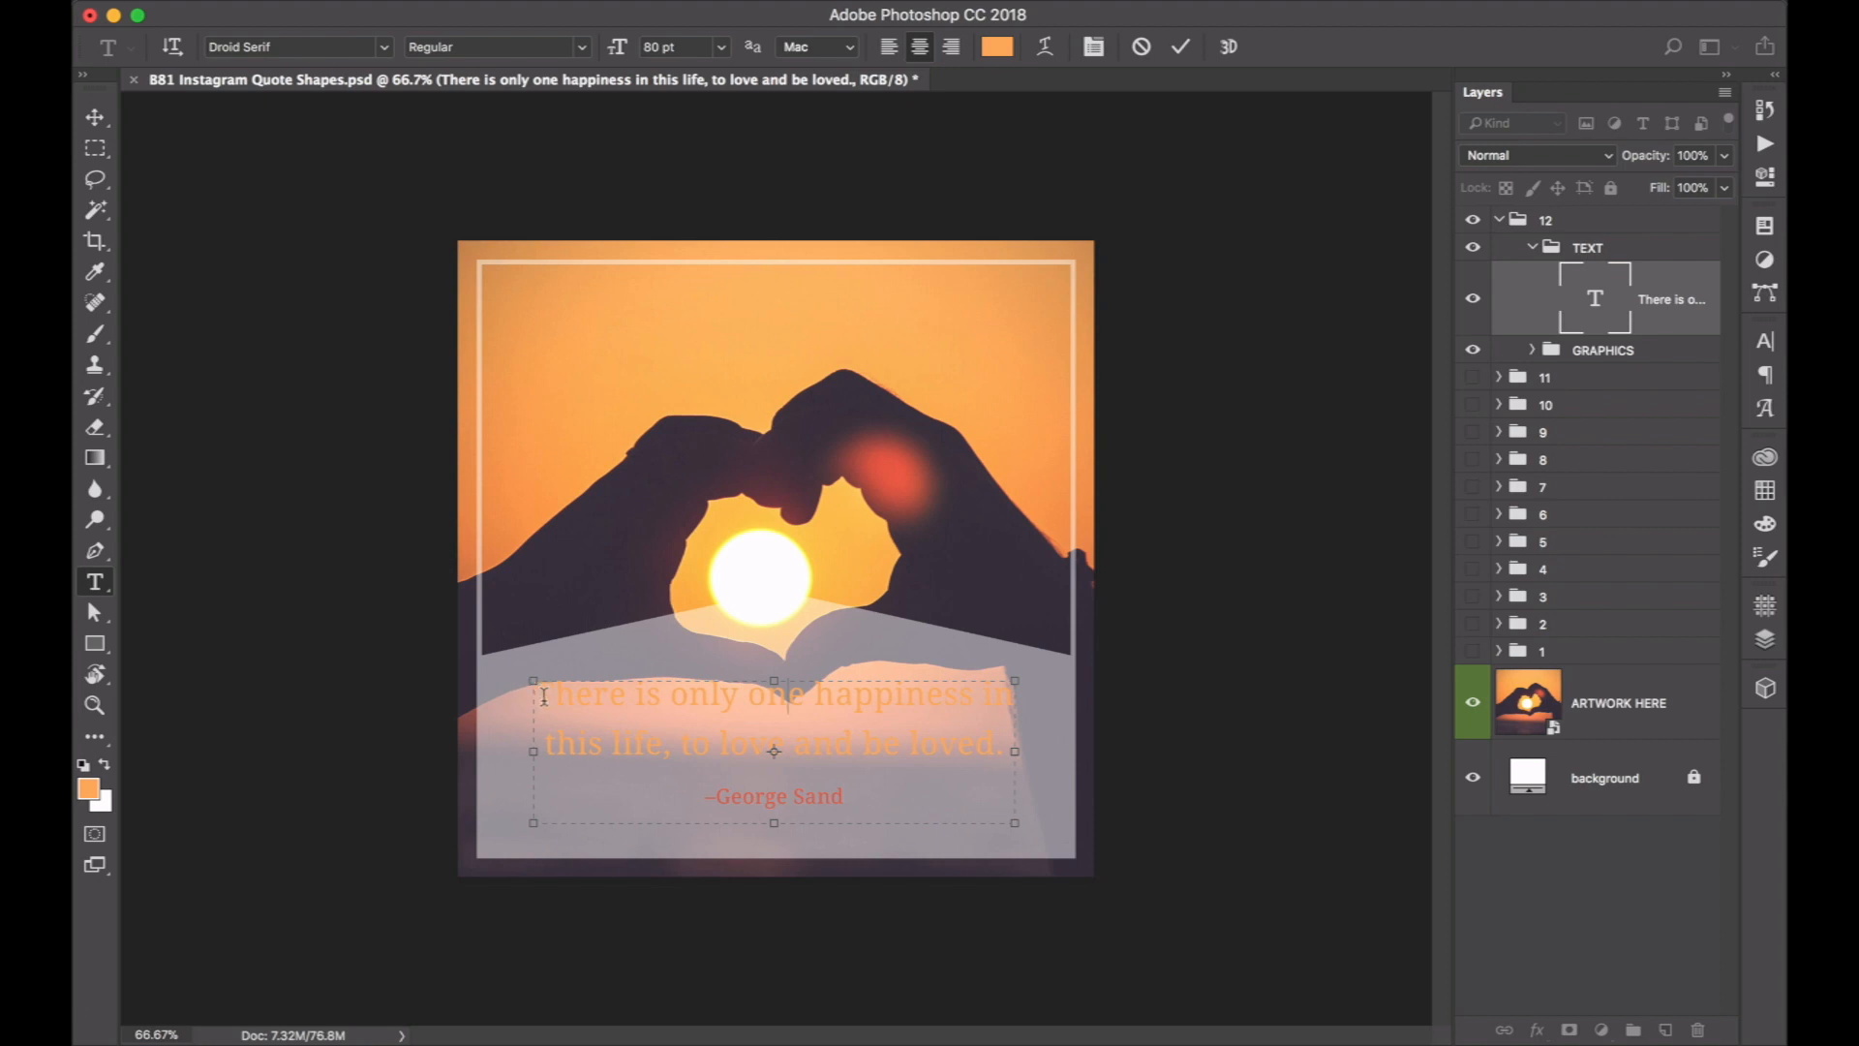
left_click_drag(543, 695, 1099, 754)
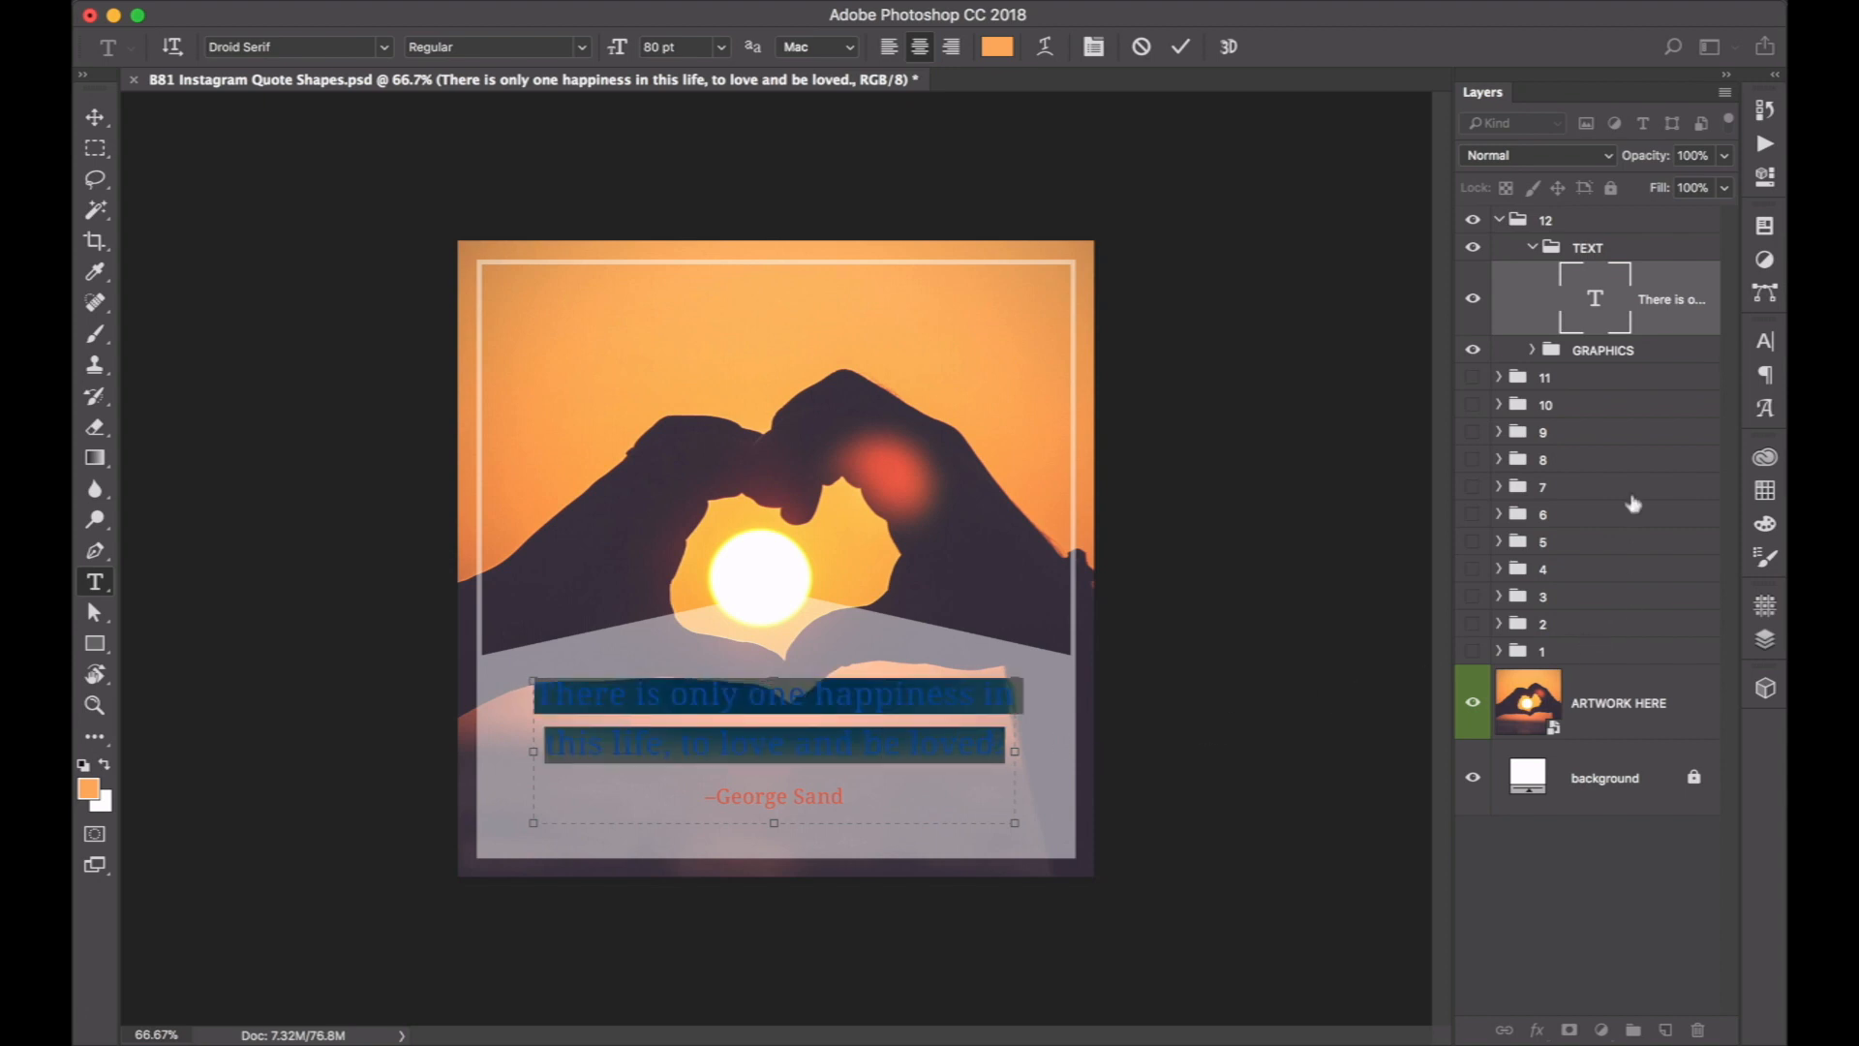
left_click(1765, 490)
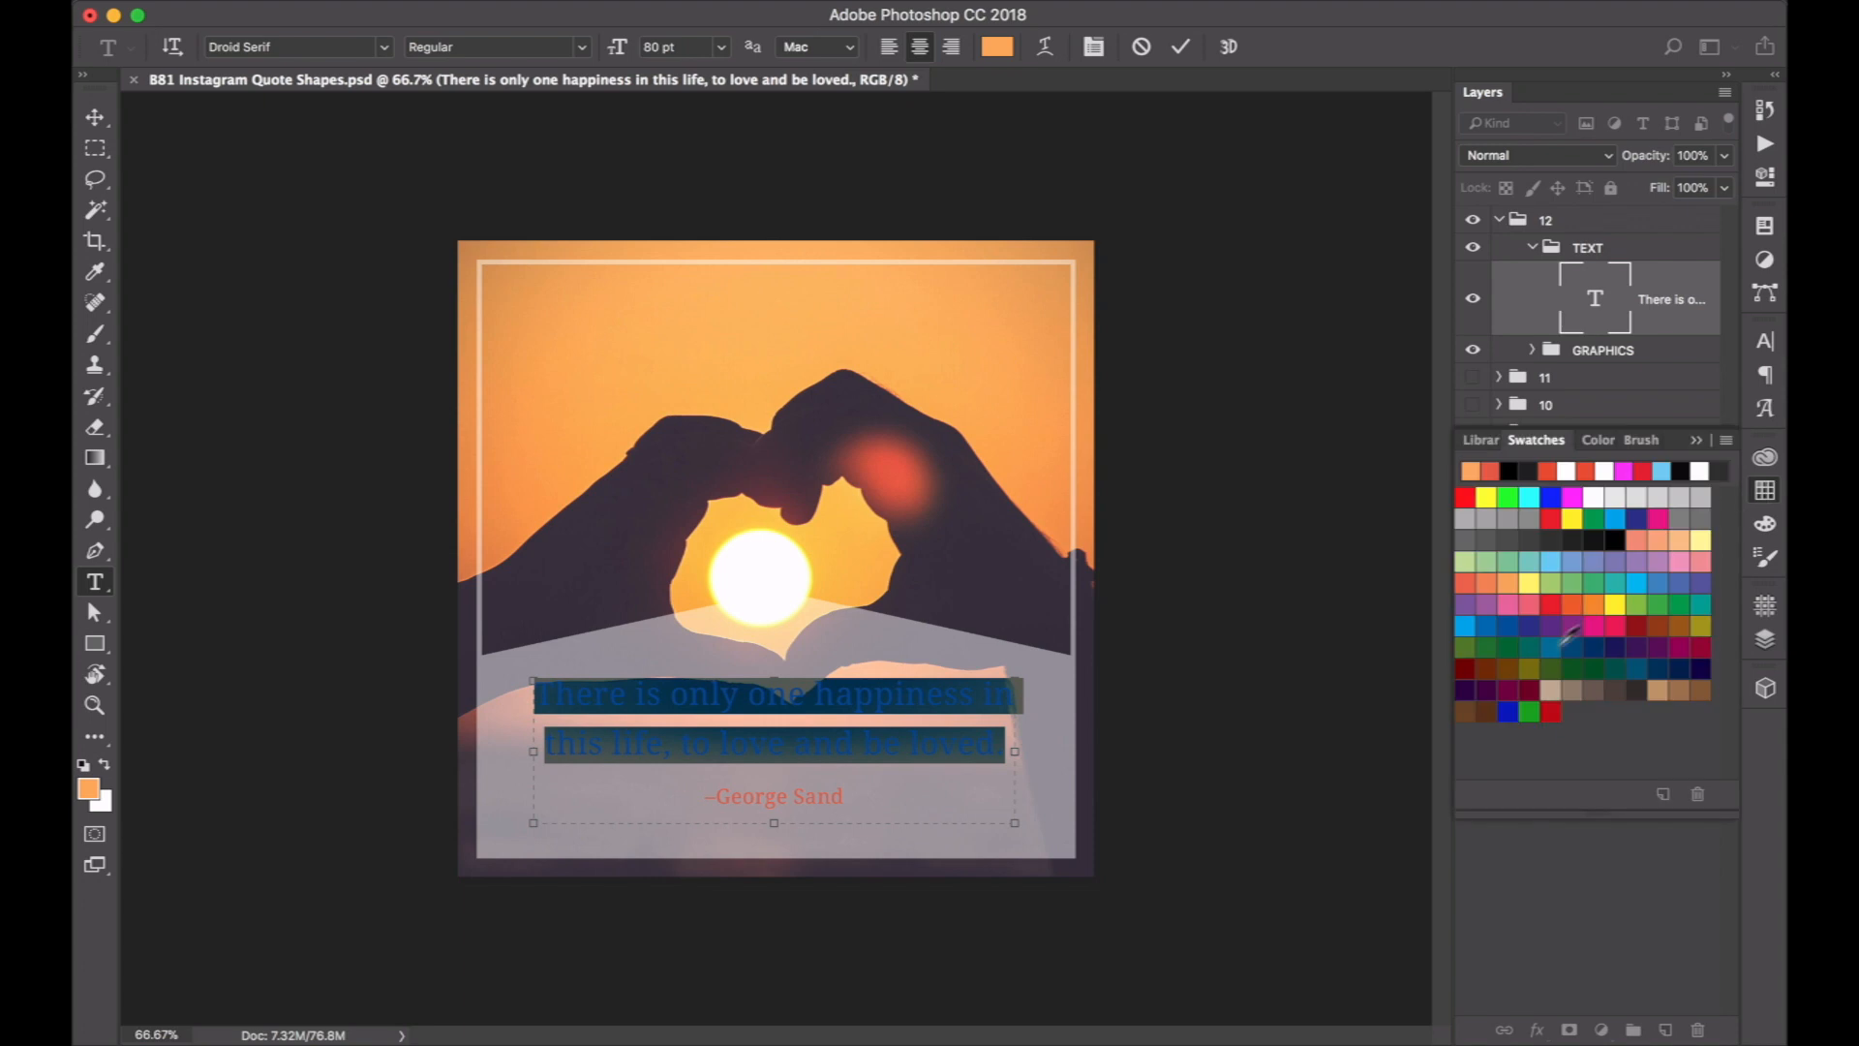
left_click(1549, 531)
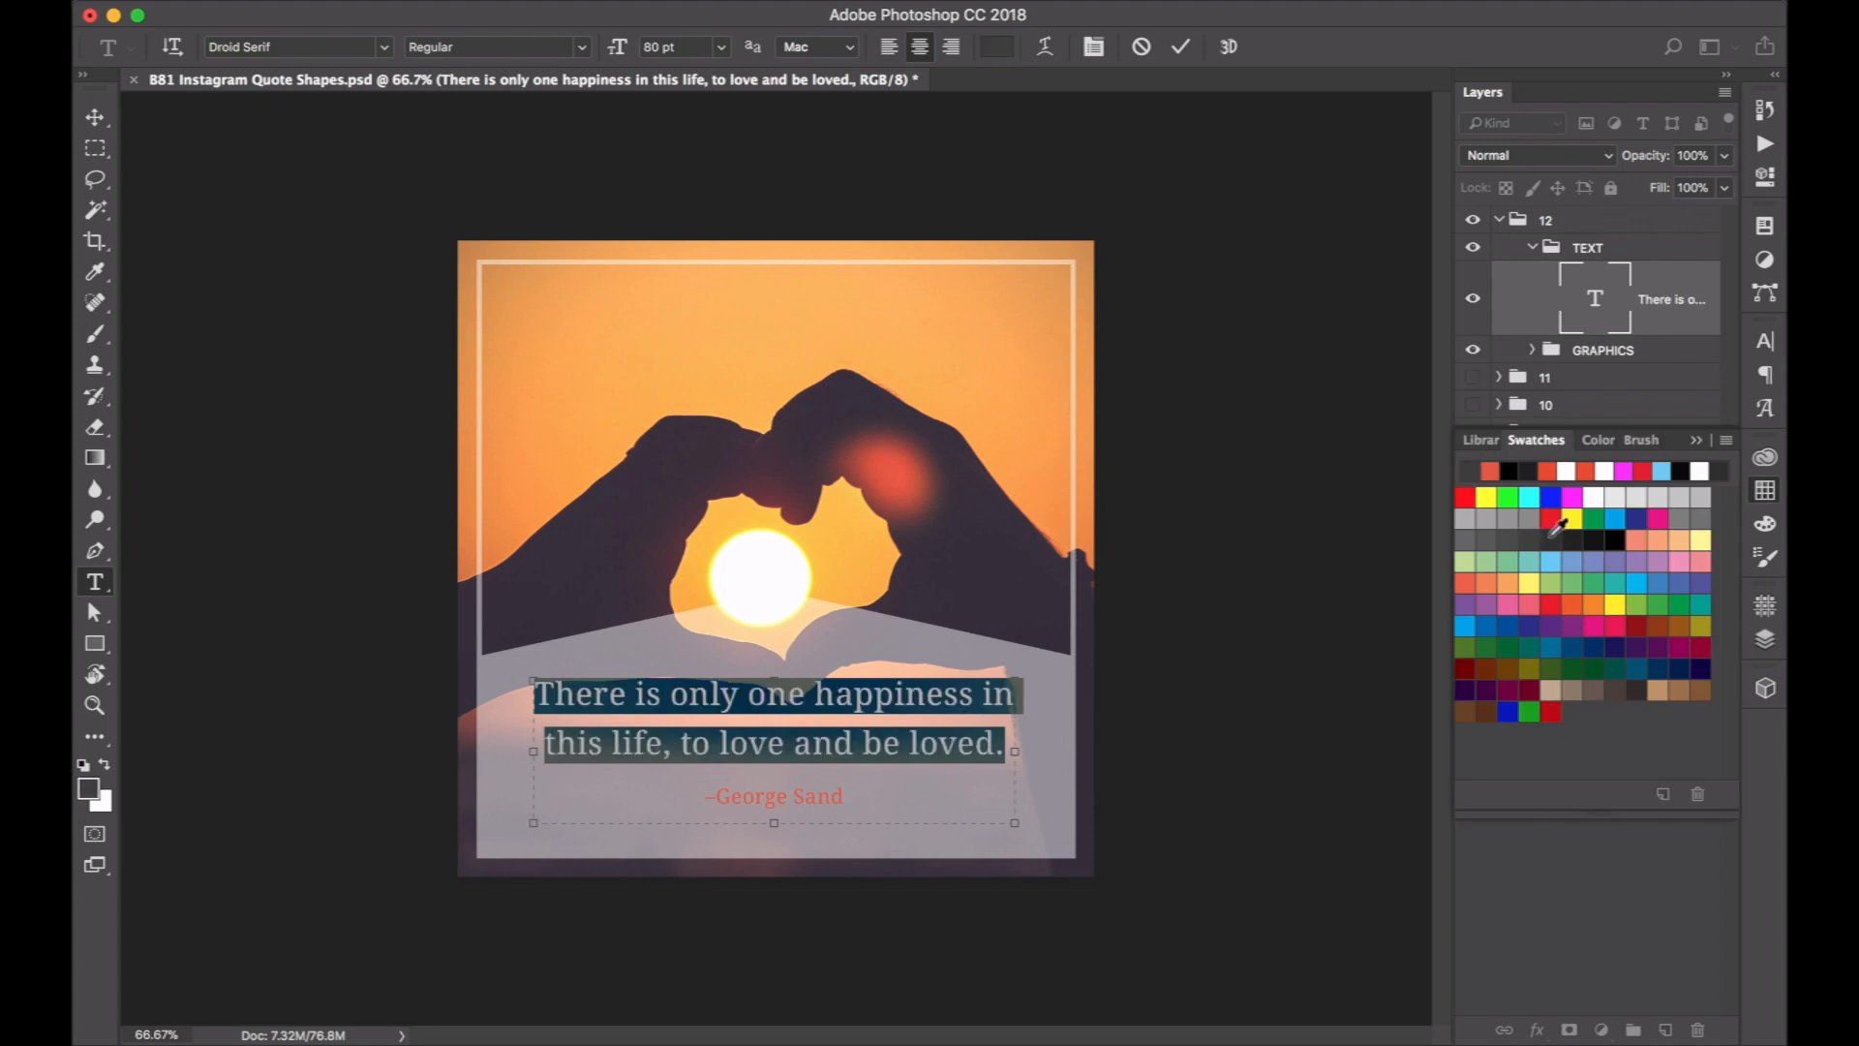
left_click(915, 547)
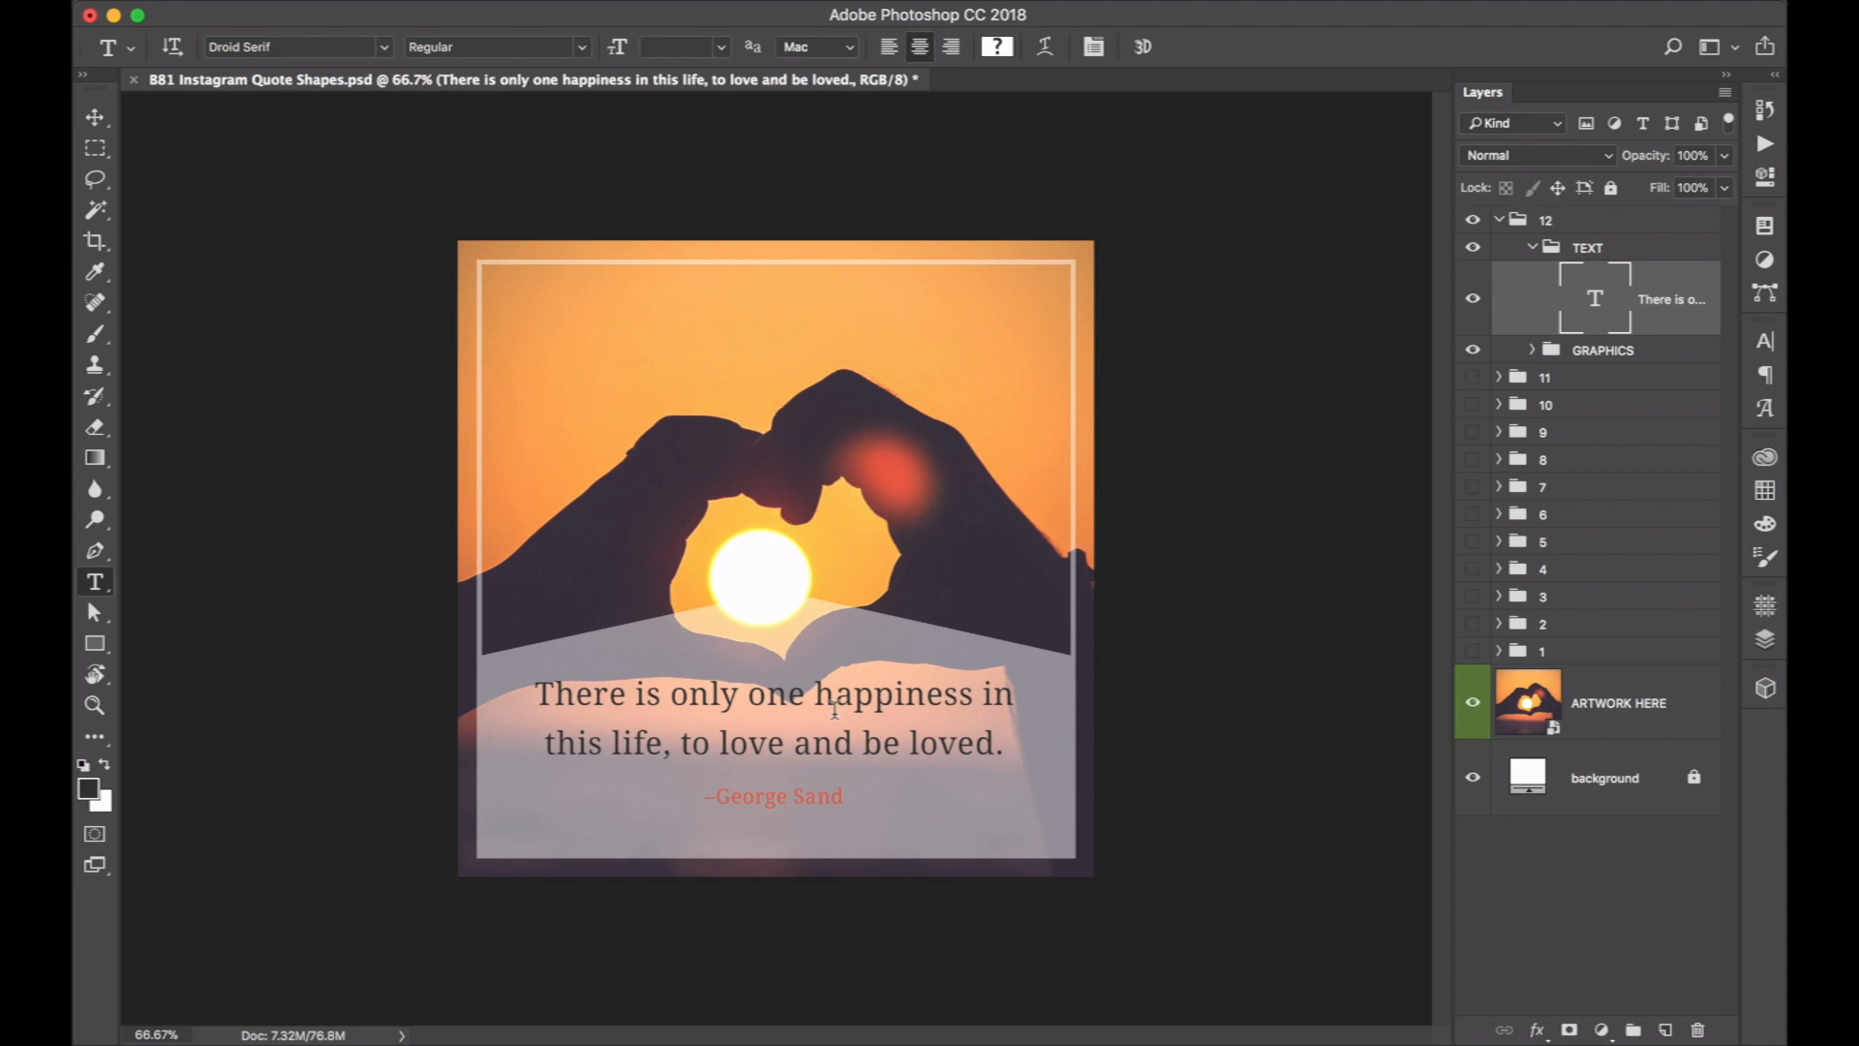
Collapse design 12's TEXT group, expand its GRAPHICS group and select the lower outer rectangle layer holding the translucent shape.
key("v")
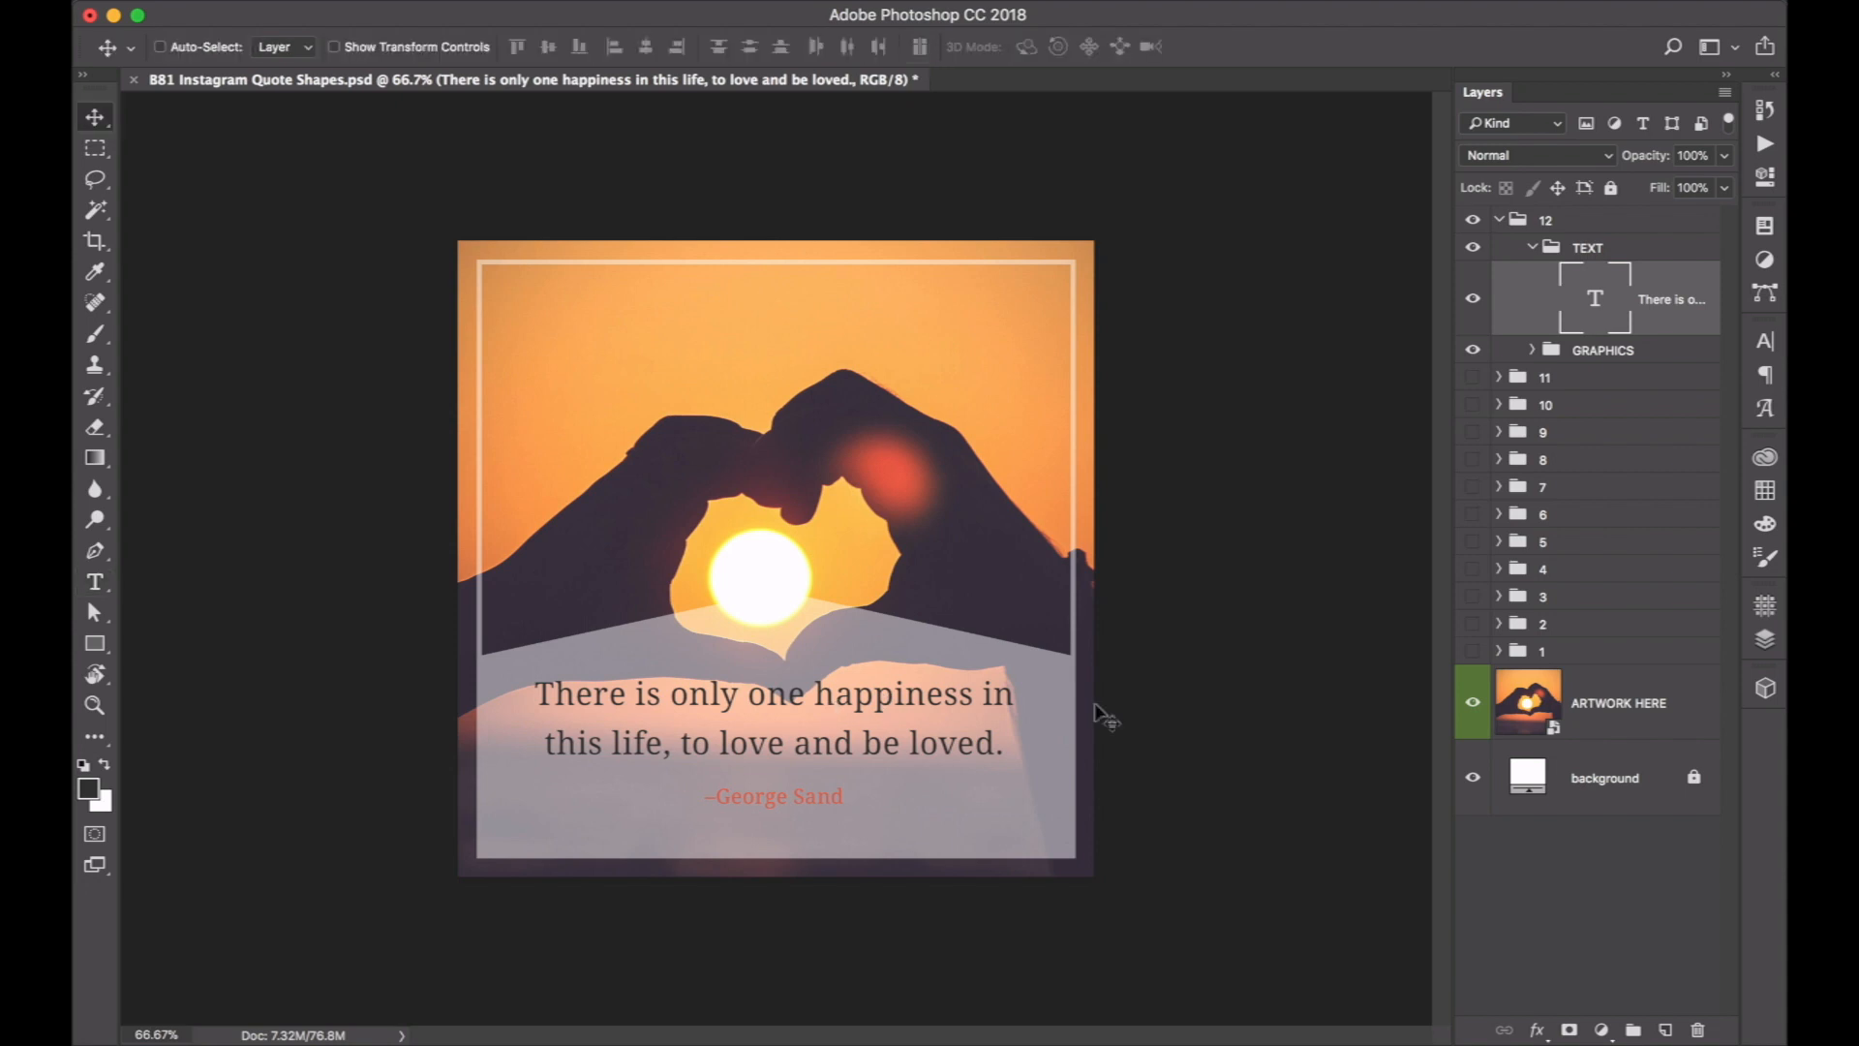
left_click(1532, 249)
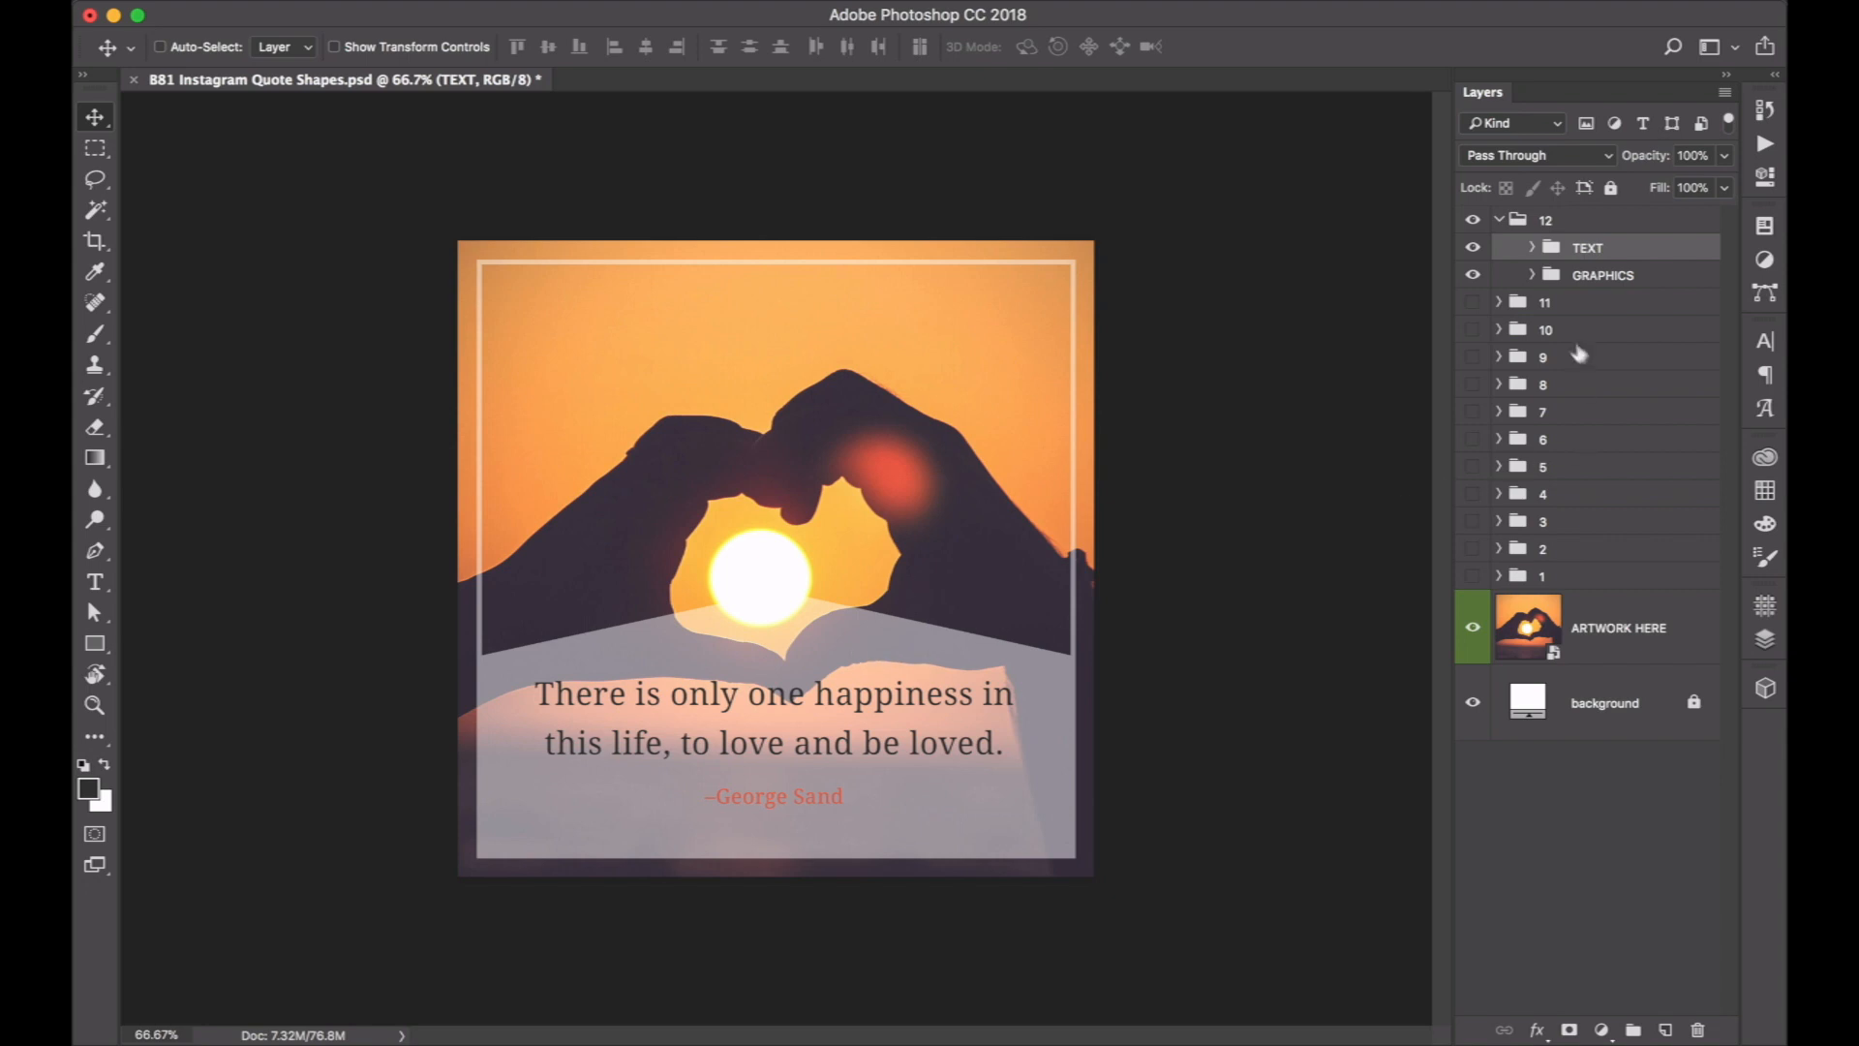
left_click(1534, 275)
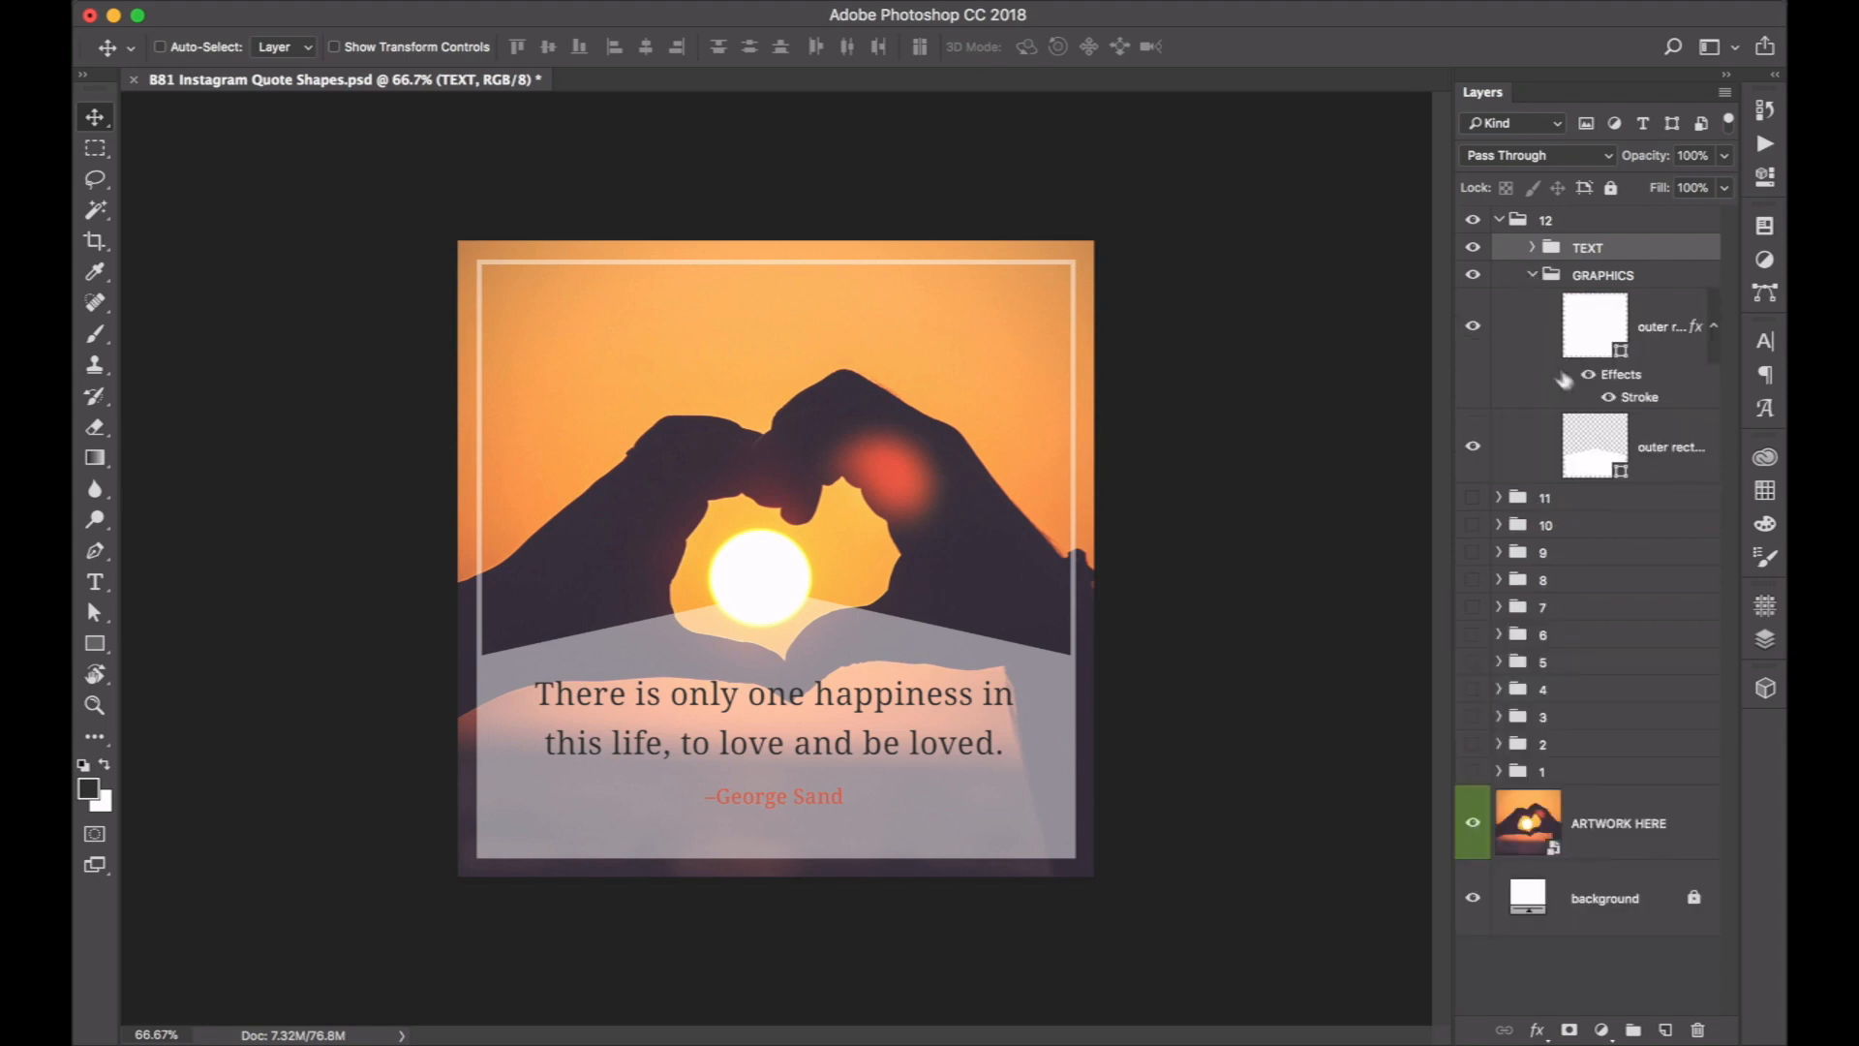
left_click(1603, 464)
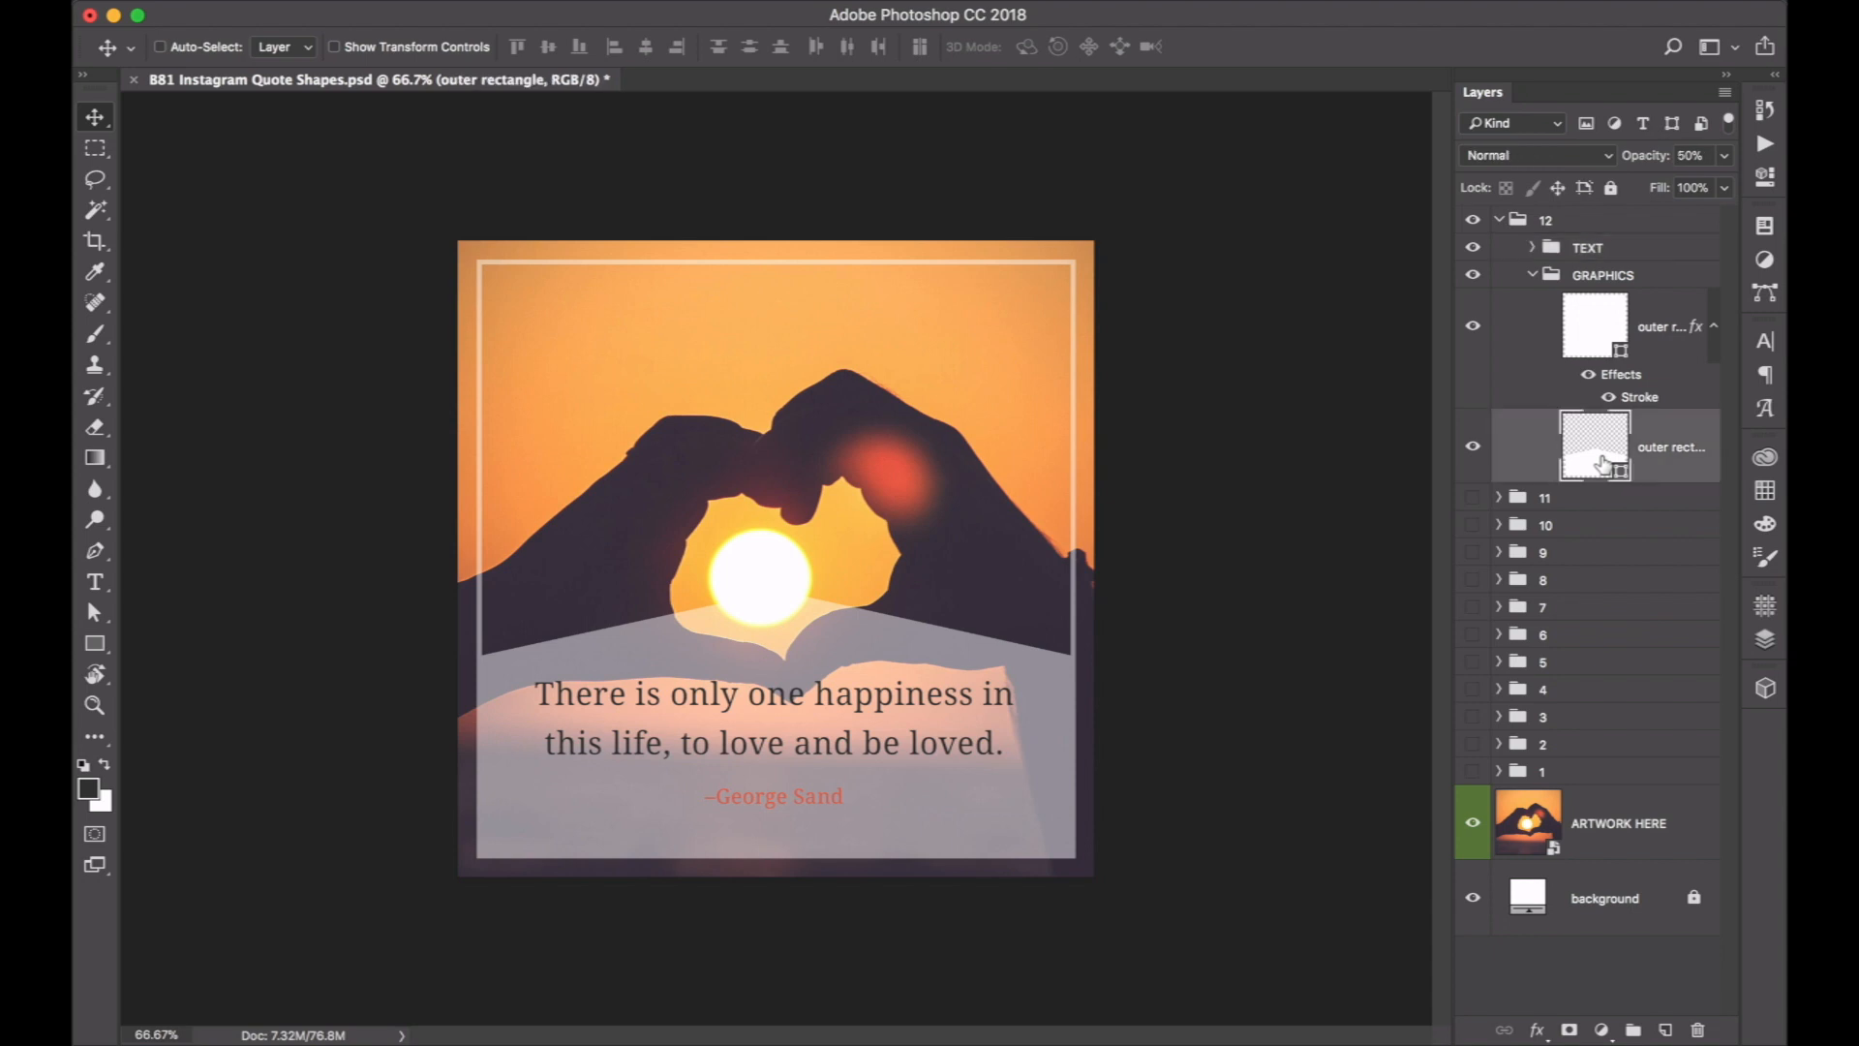
Try lowering the translucent shape and enlarging it to about 120% with the frame hidden, and restore the frame and the shape's original position.
left_click_drag(826, 647, 822, 698)
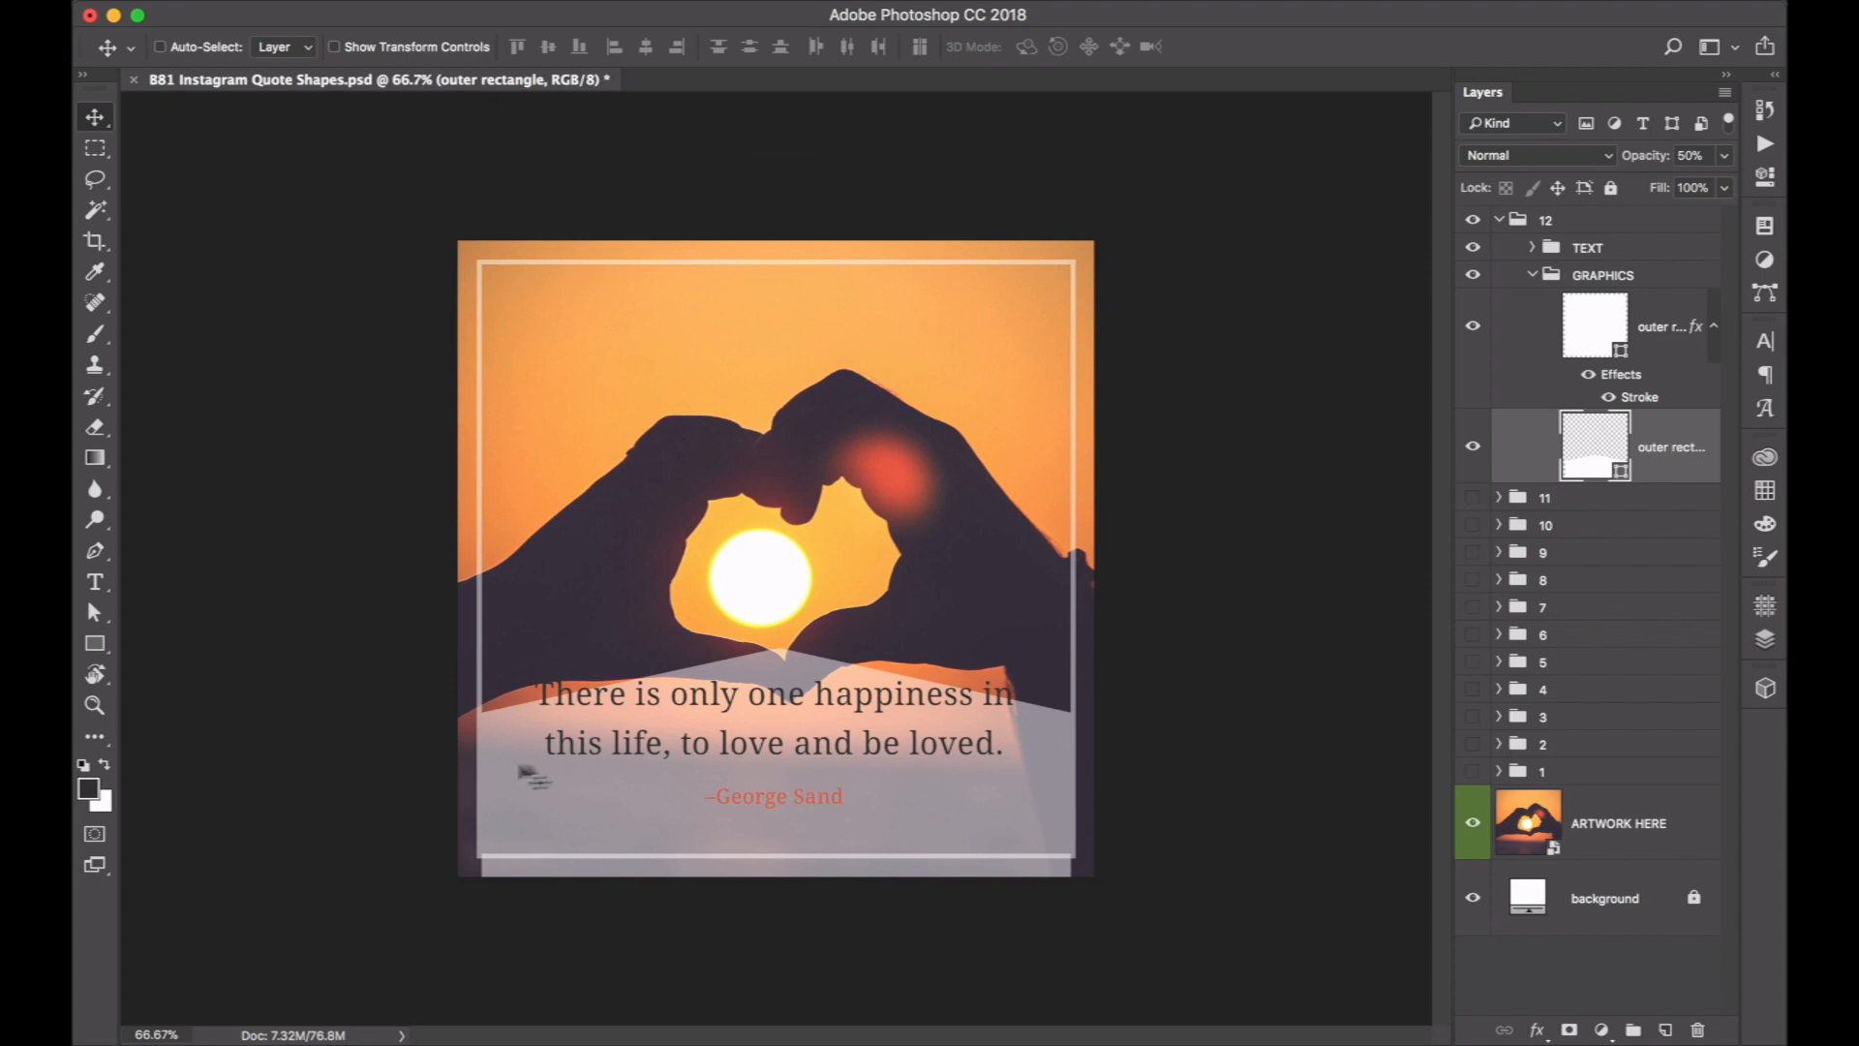
left_click(1473, 331)
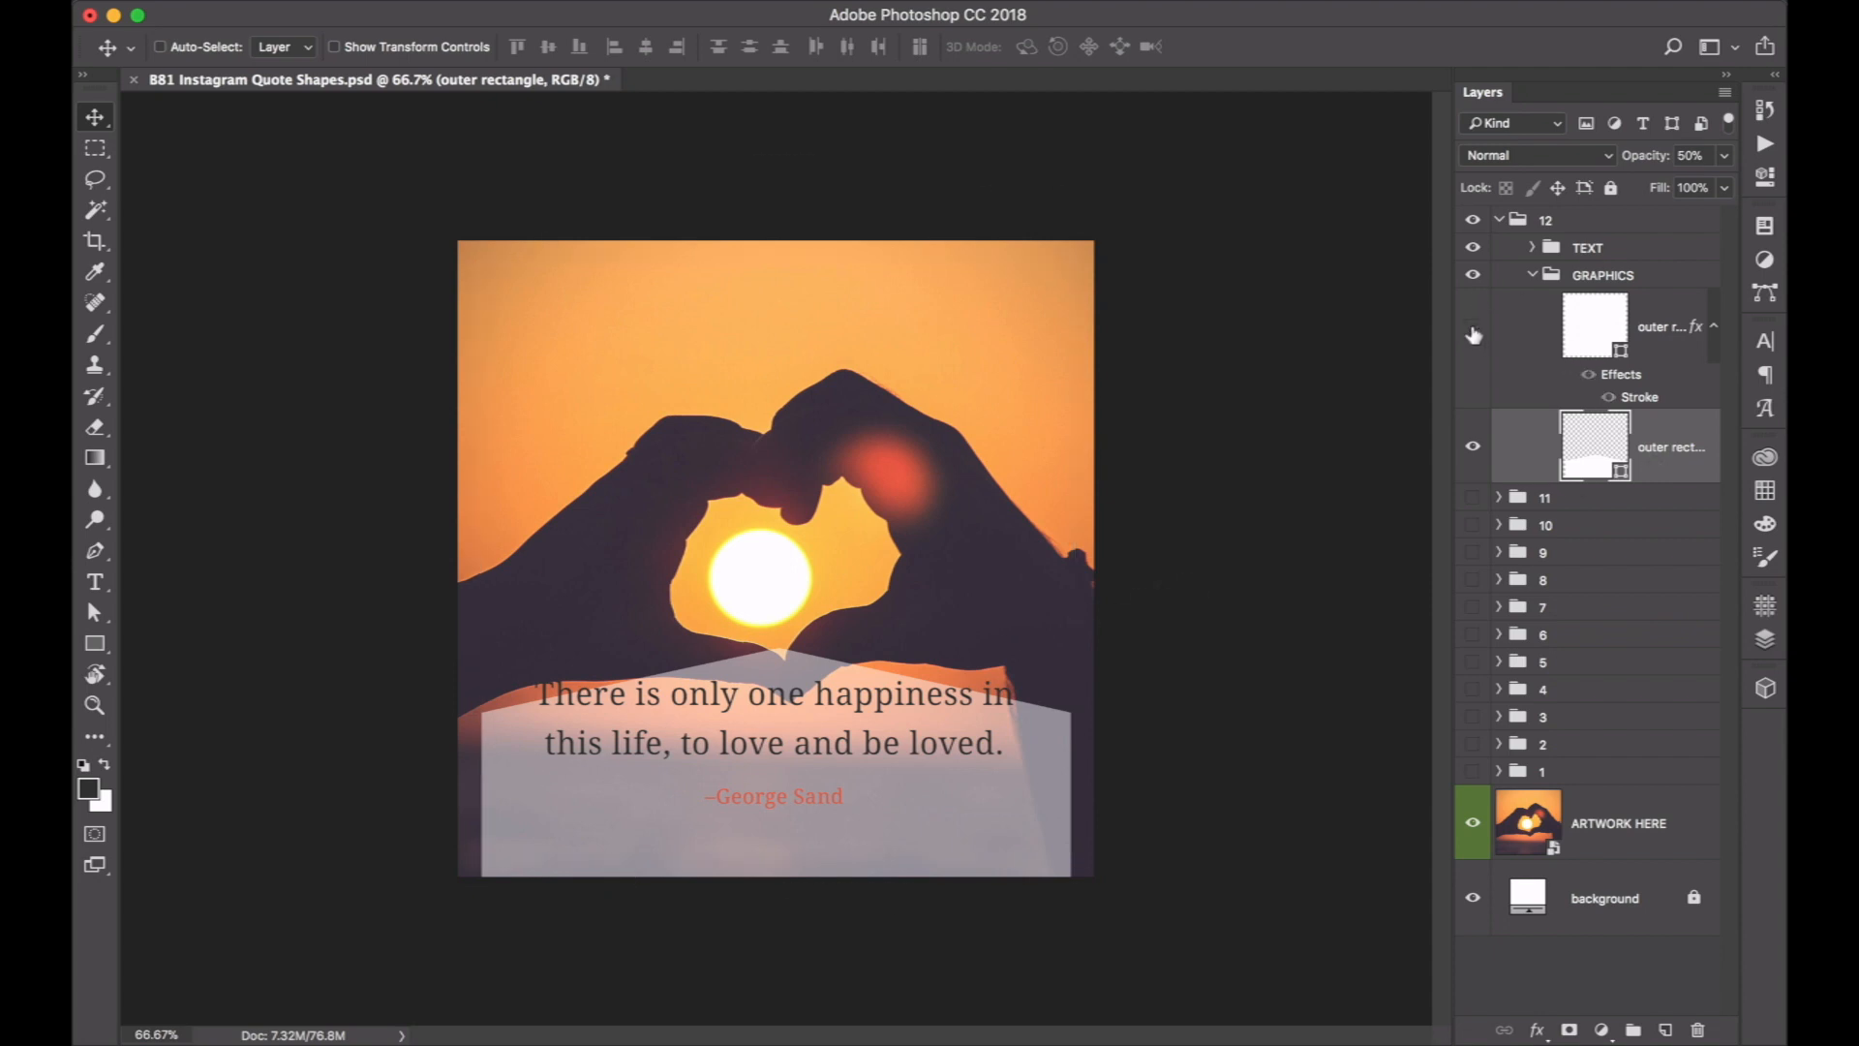
key("super+t")
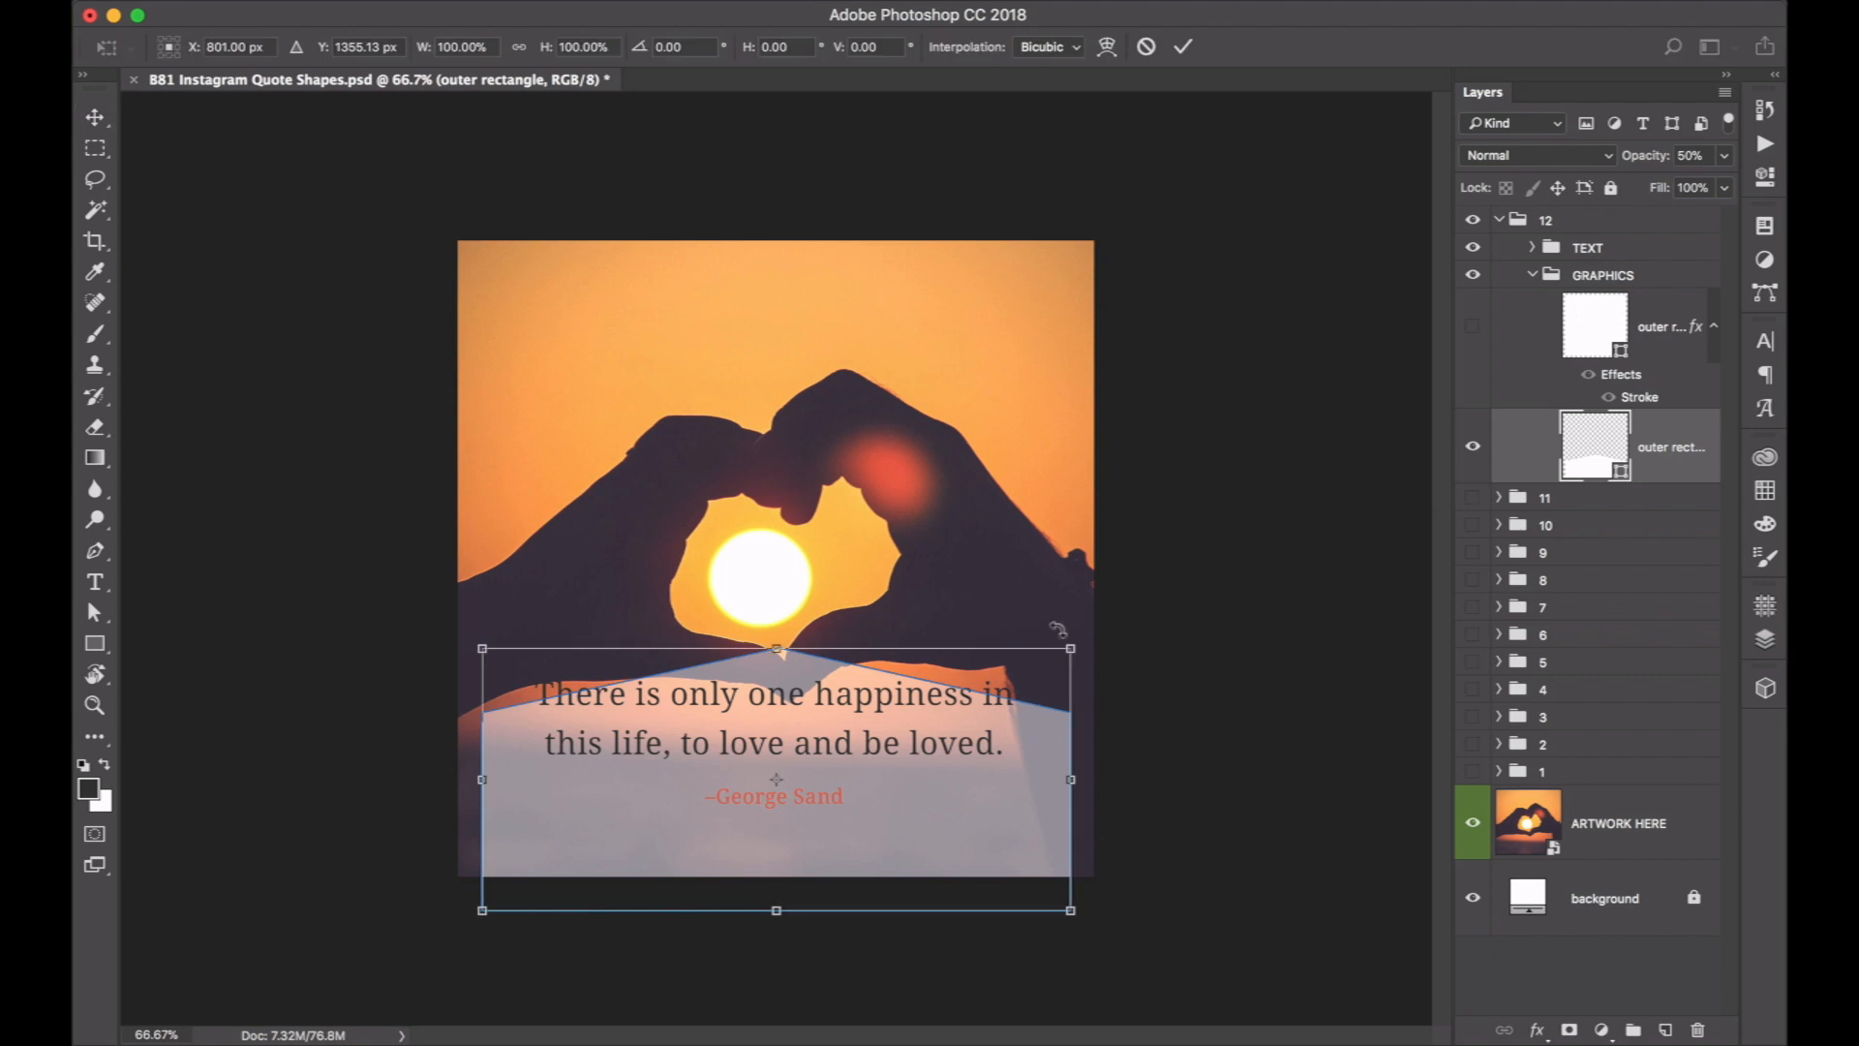
left_click_drag(1072, 645, 1130, 615)
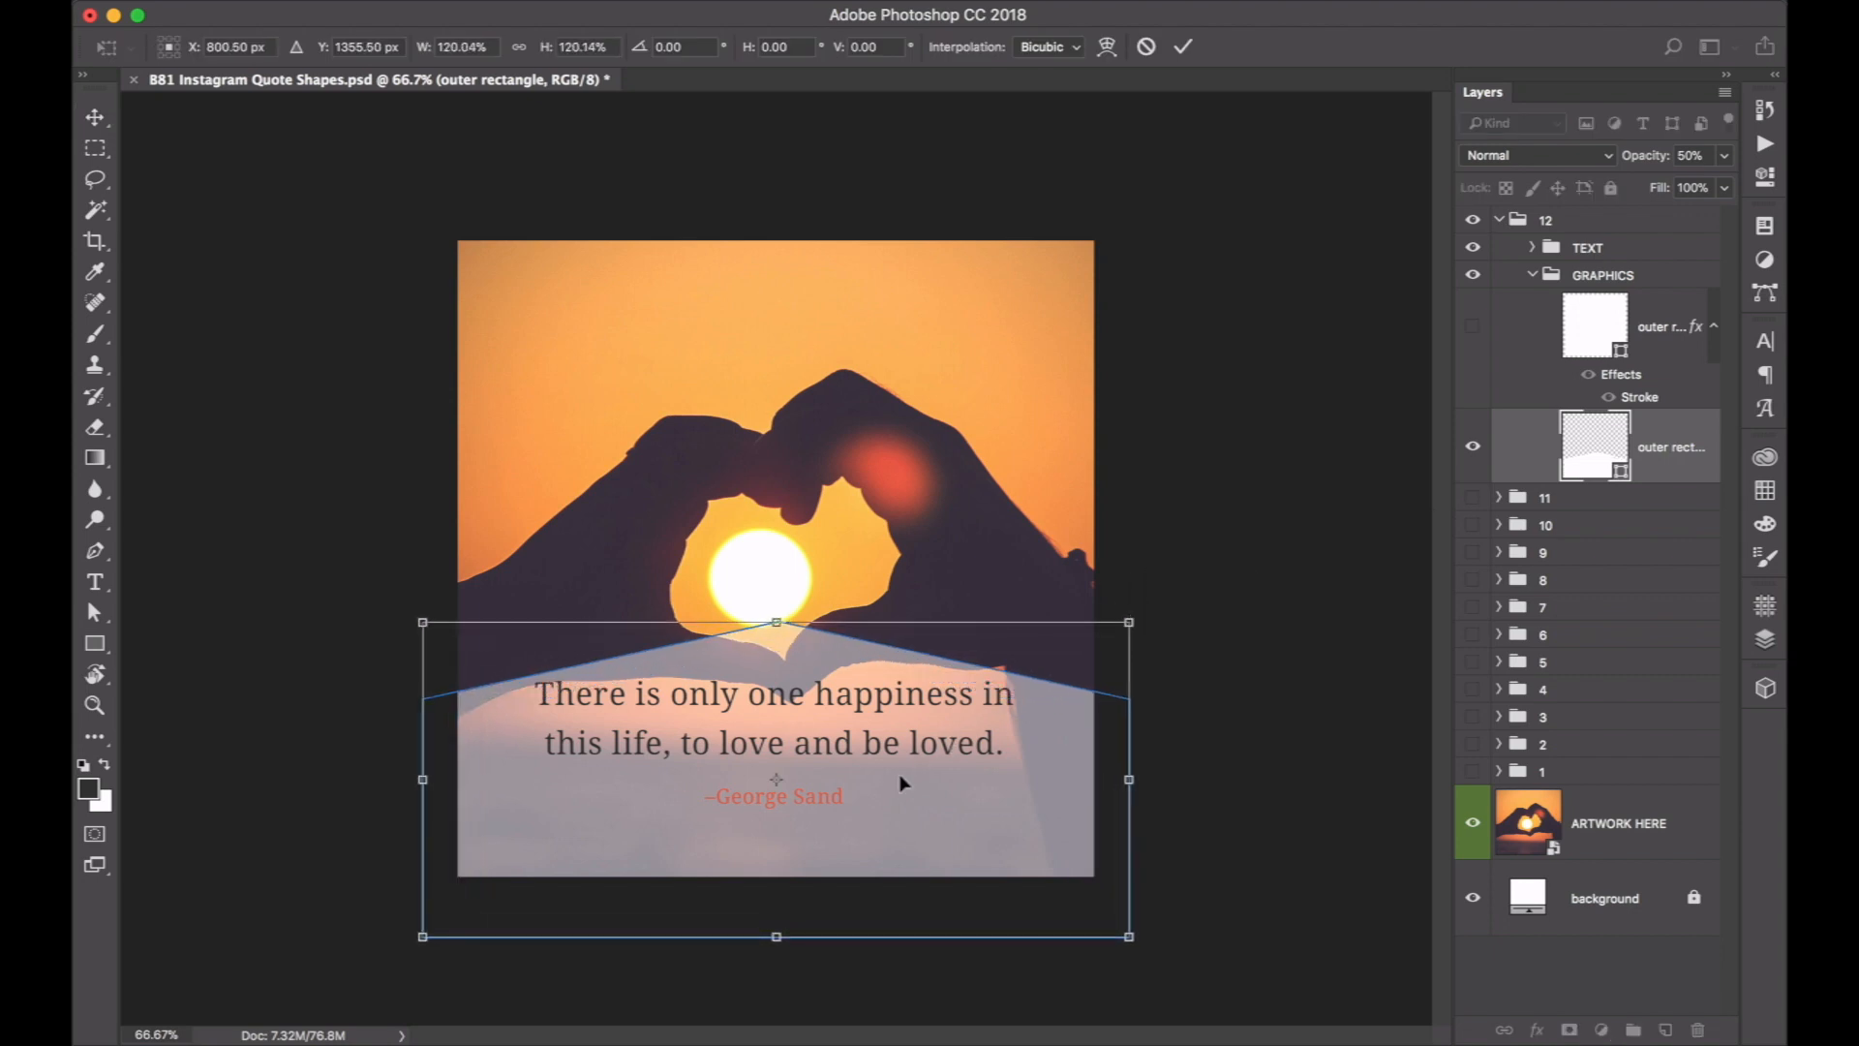
left_click_drag(901, 789, 901, 849)
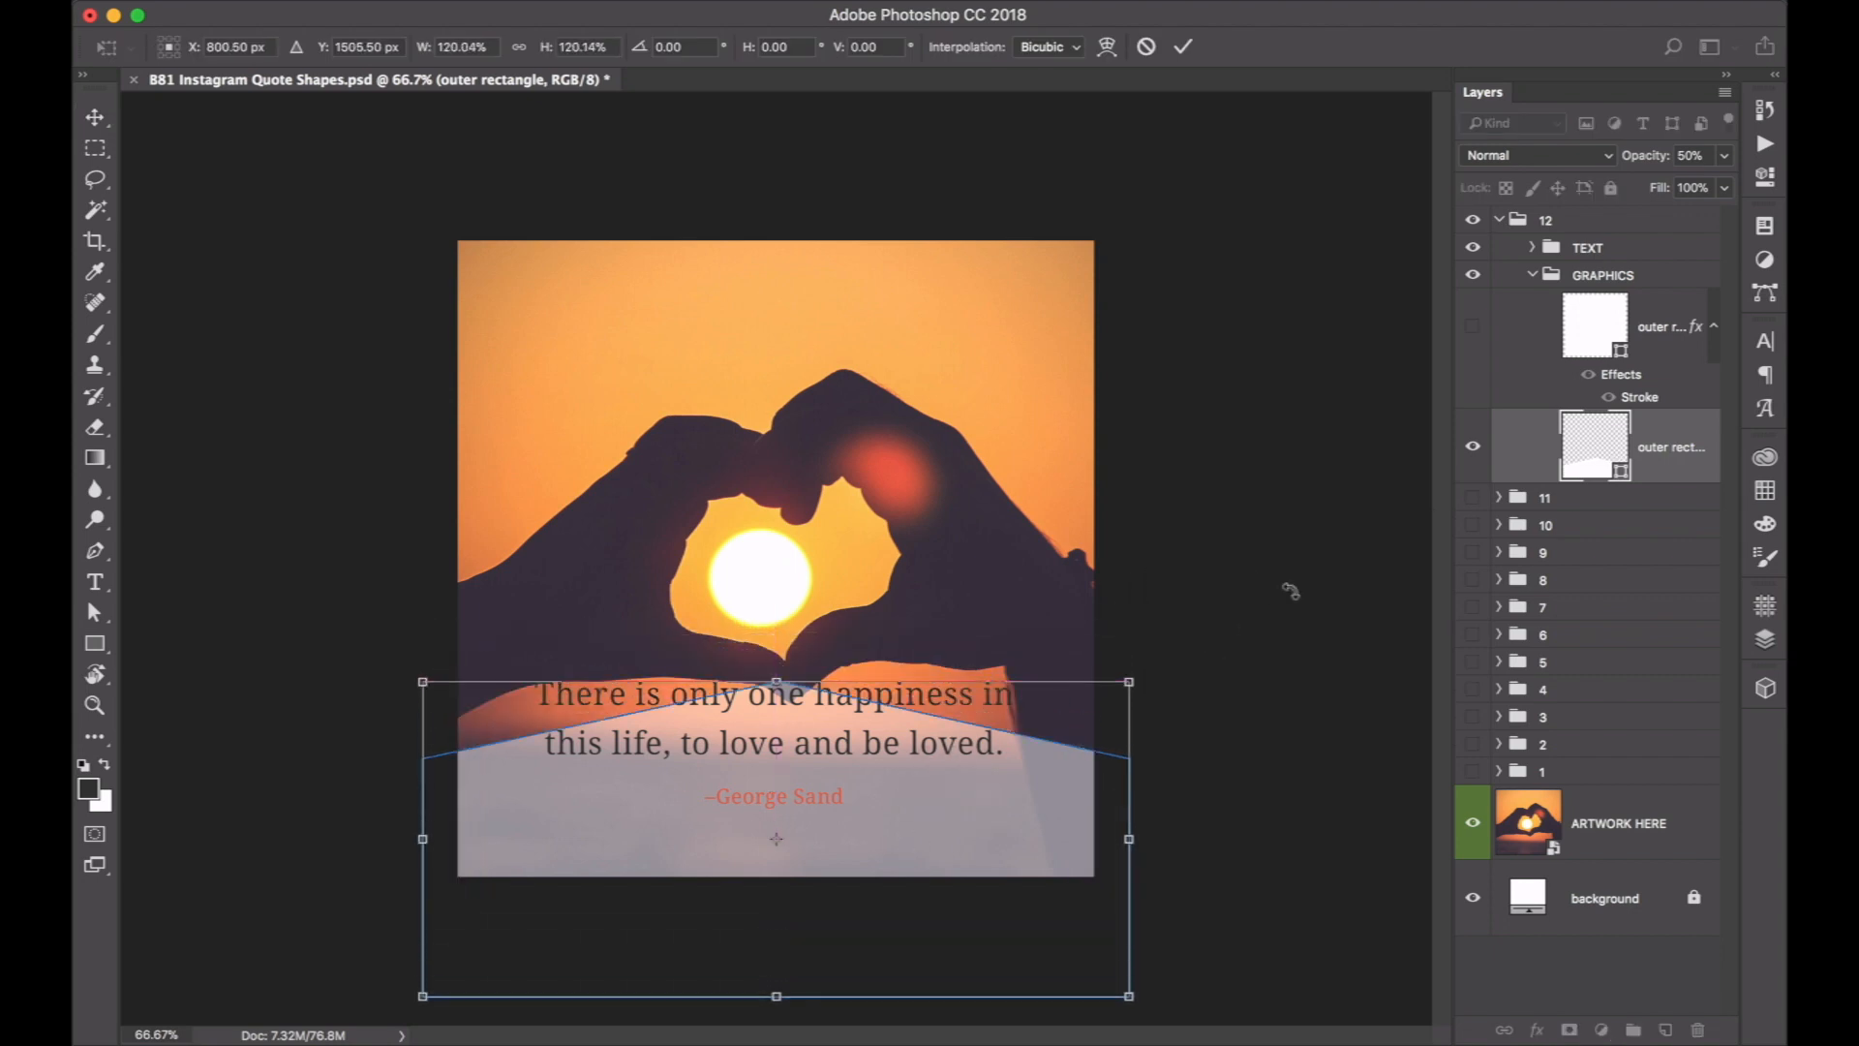
key("Return")
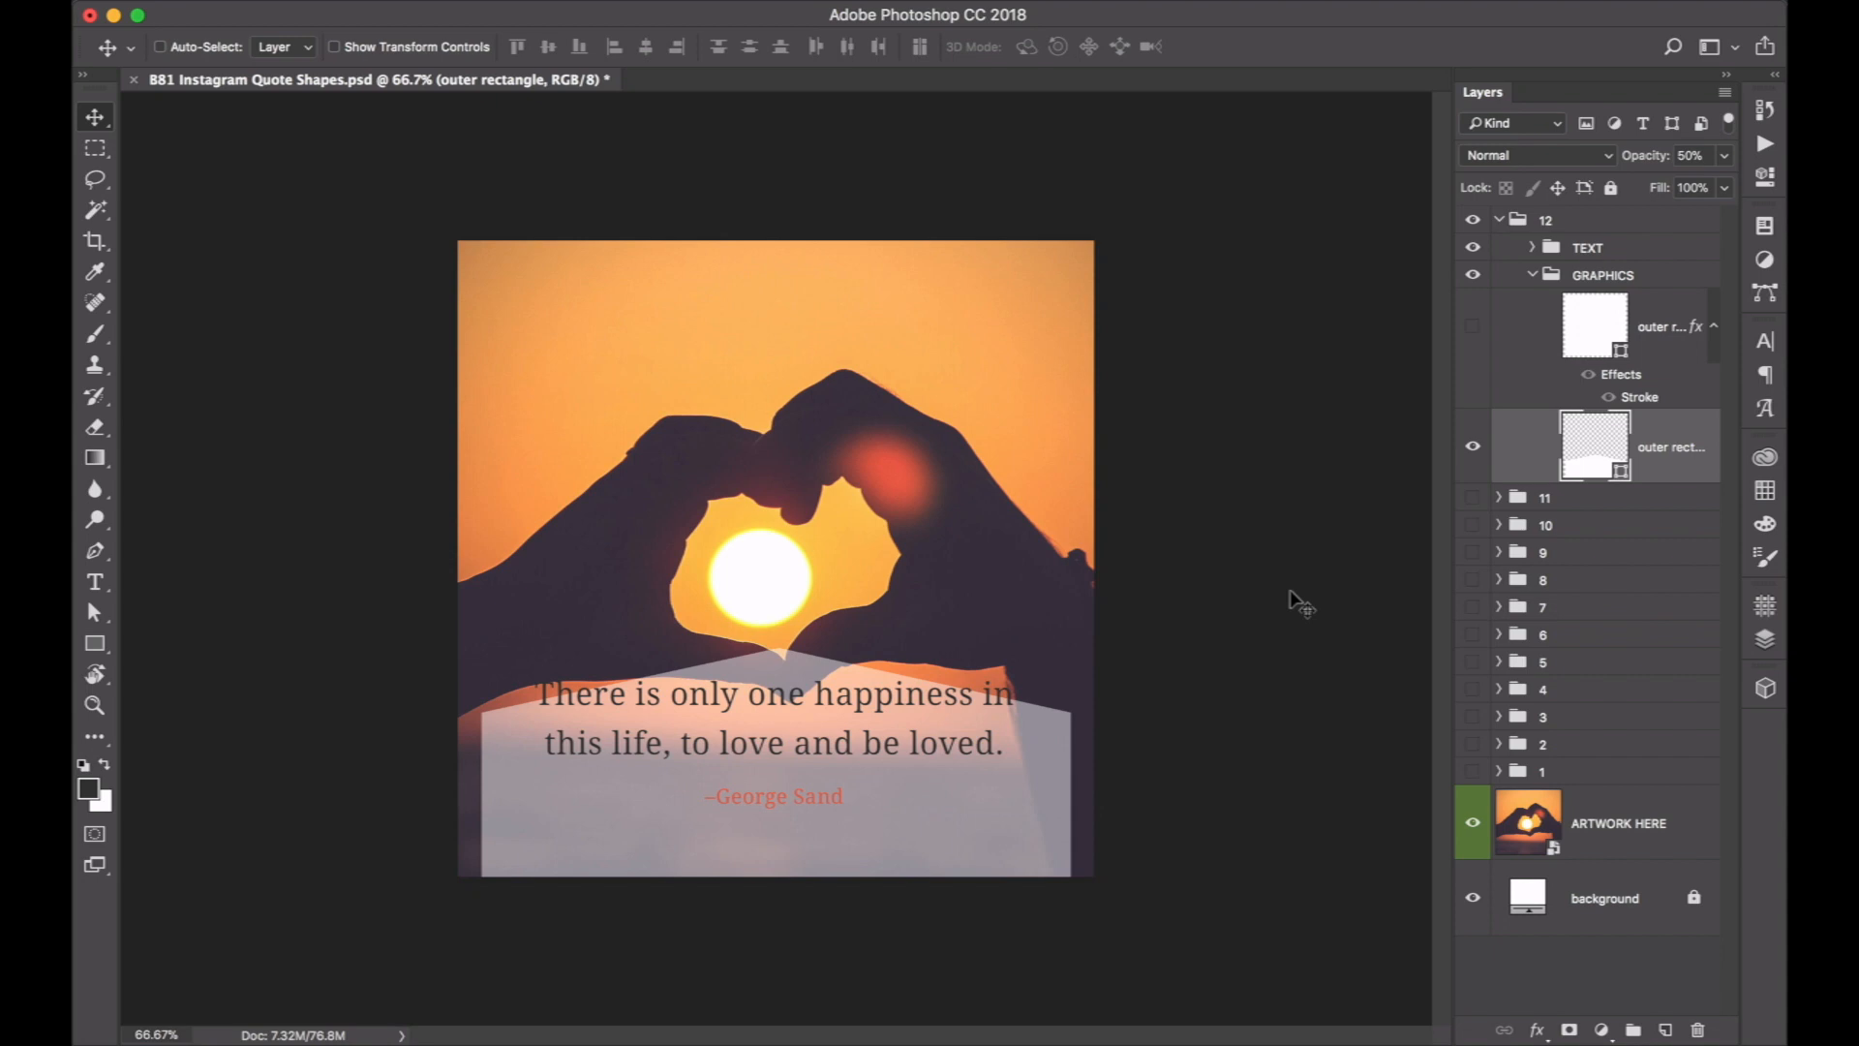
left_click(1473, 329)
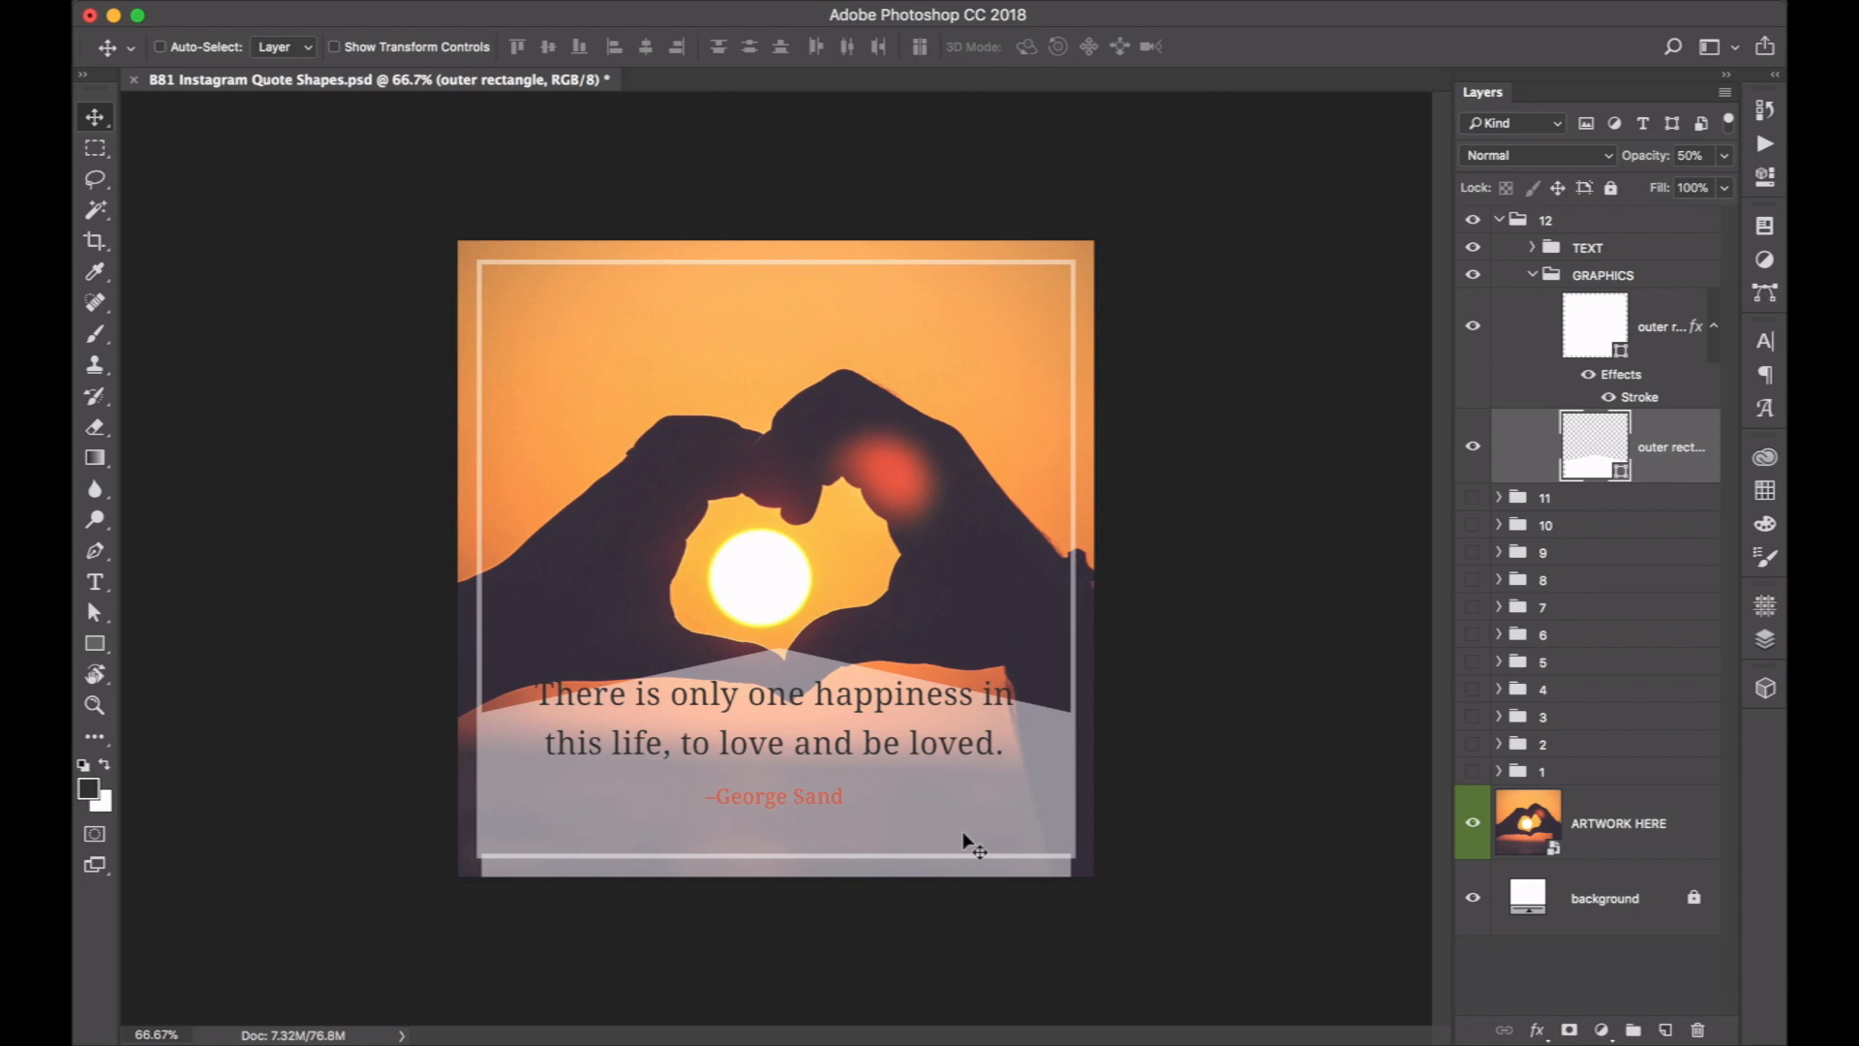
key("super+z")
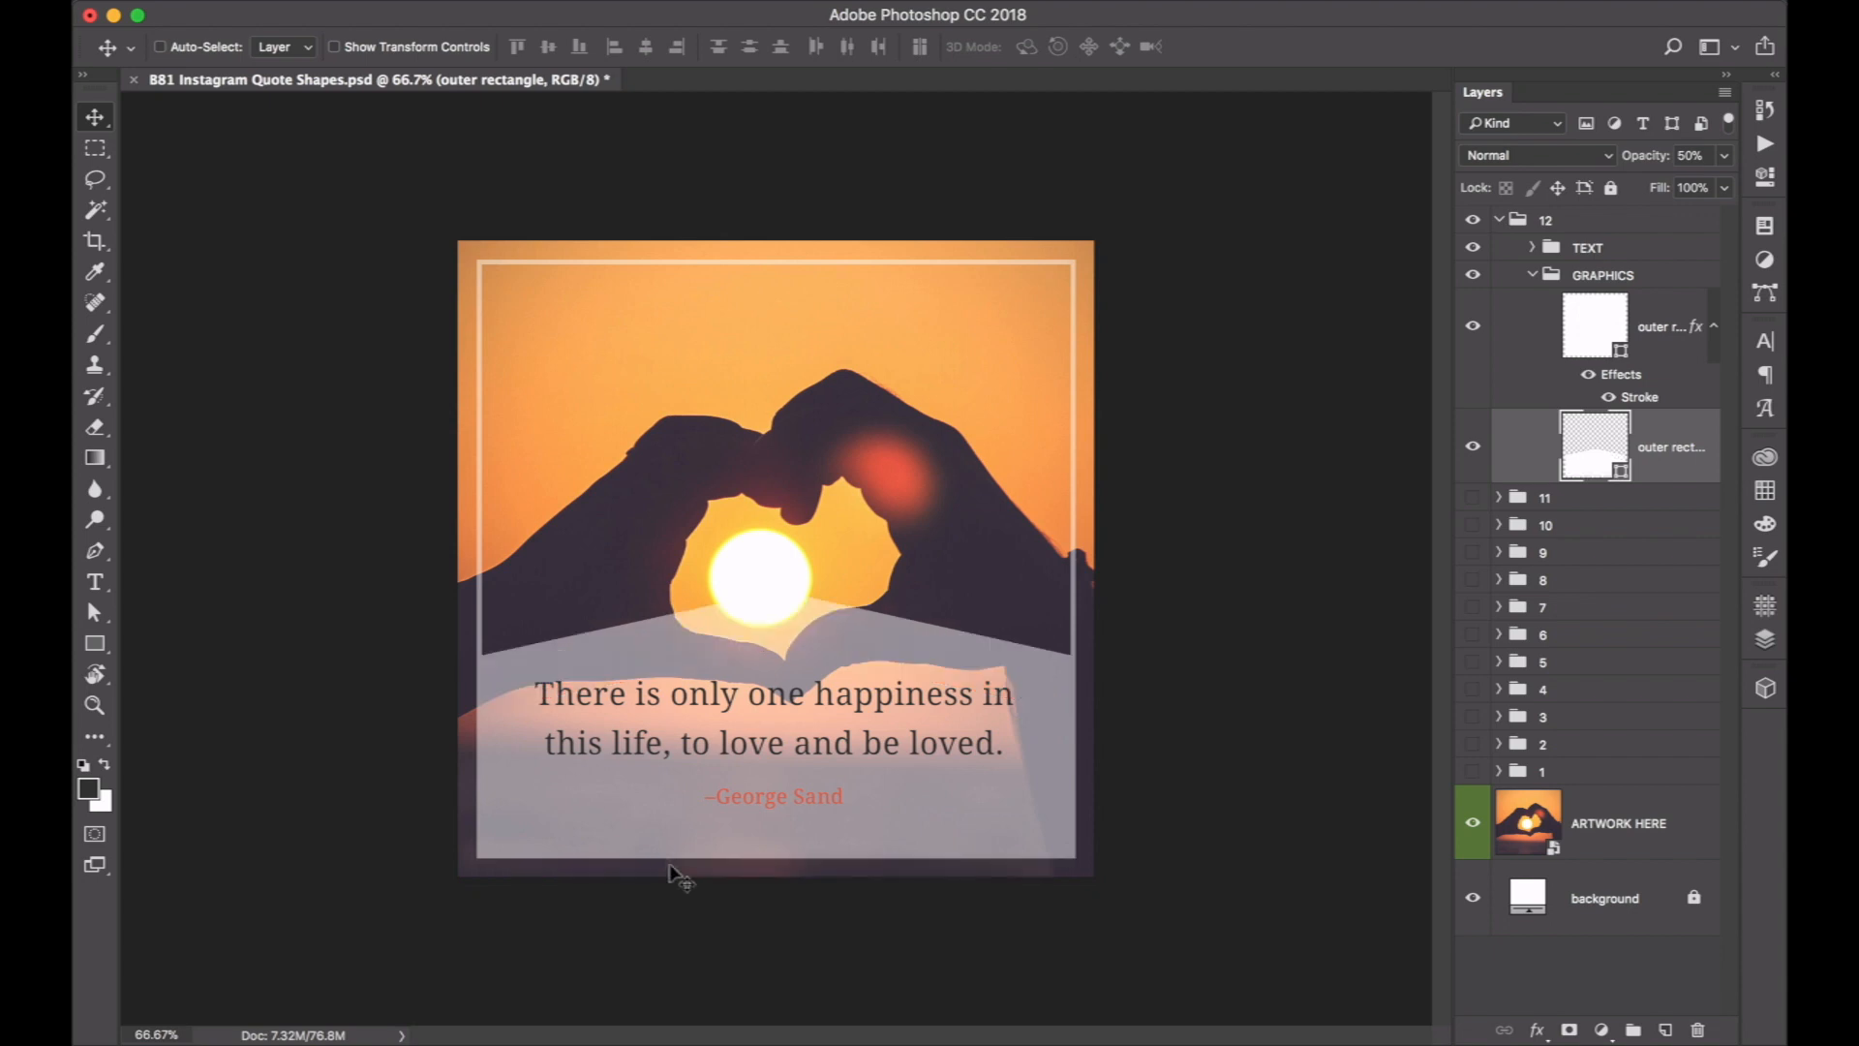
Raise the translucent shape's two bottom anchor points until it is about 478 px high, and move it down onto the frame's bottom edge.
key("a")
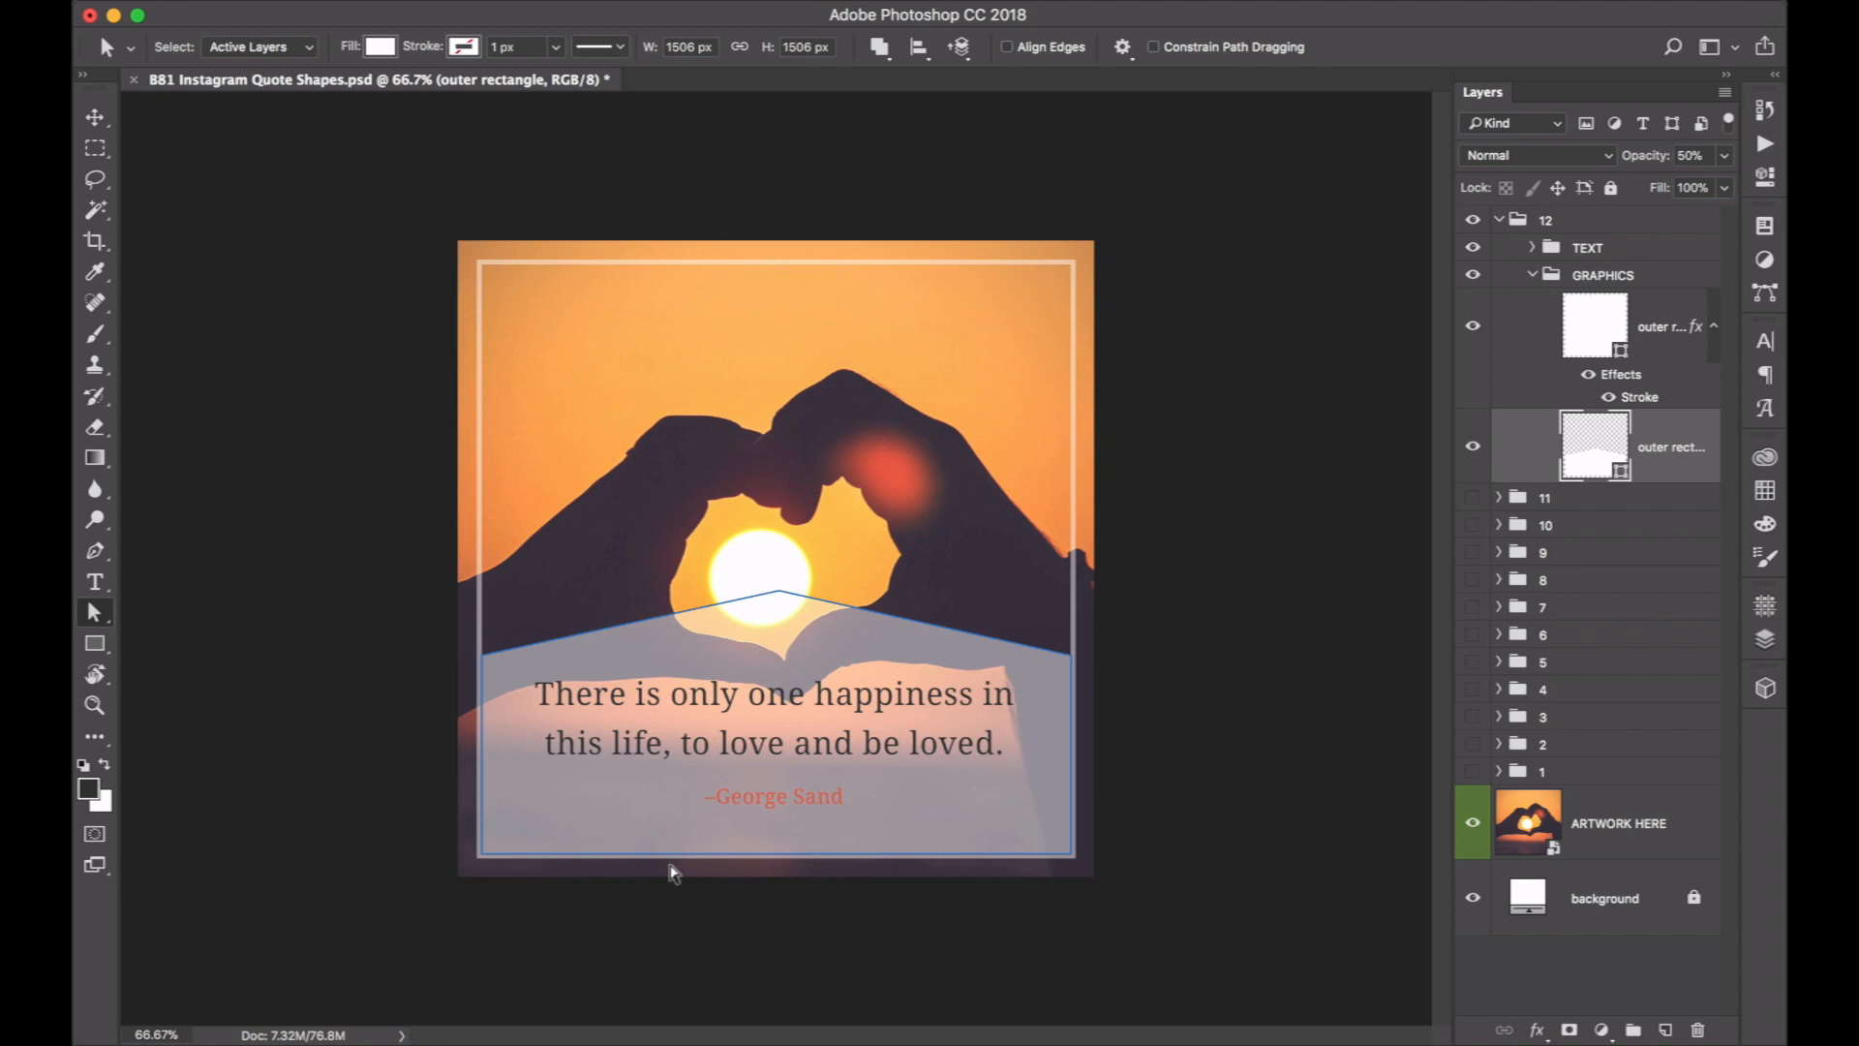
left_click(102, 618)
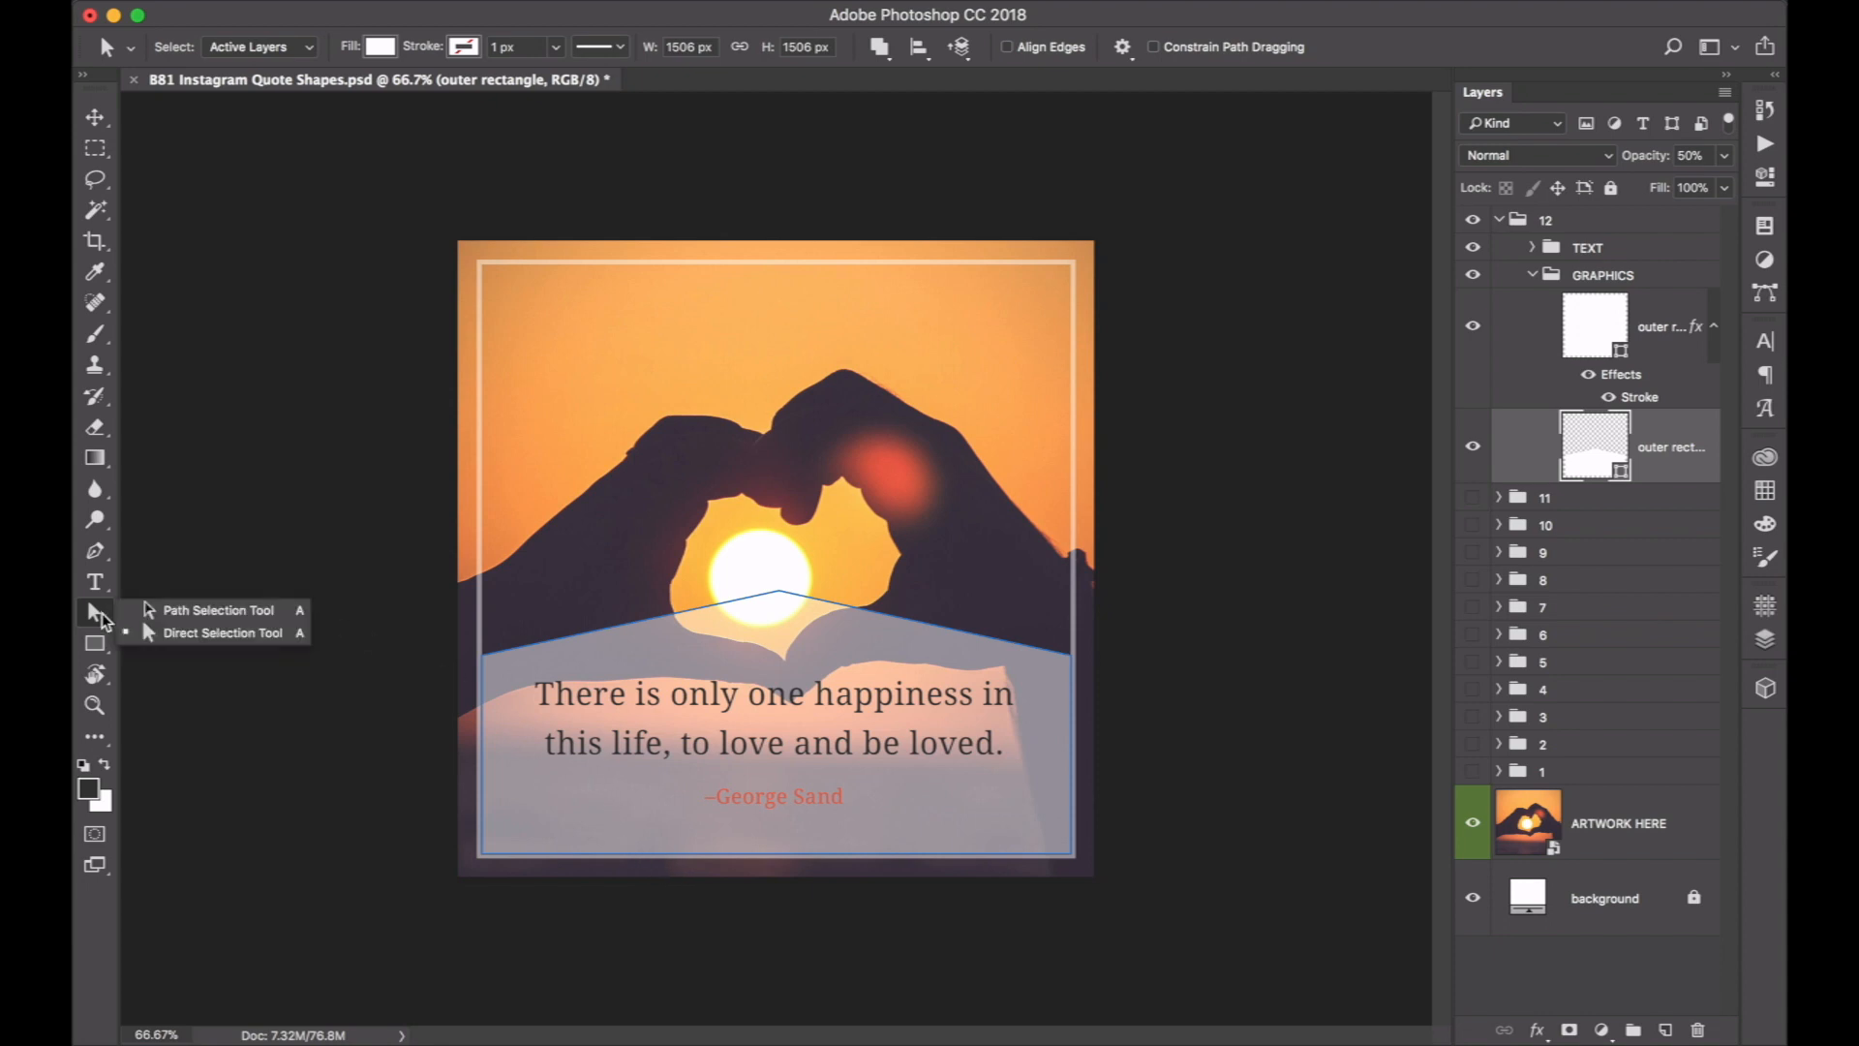
left_click(574, 806)
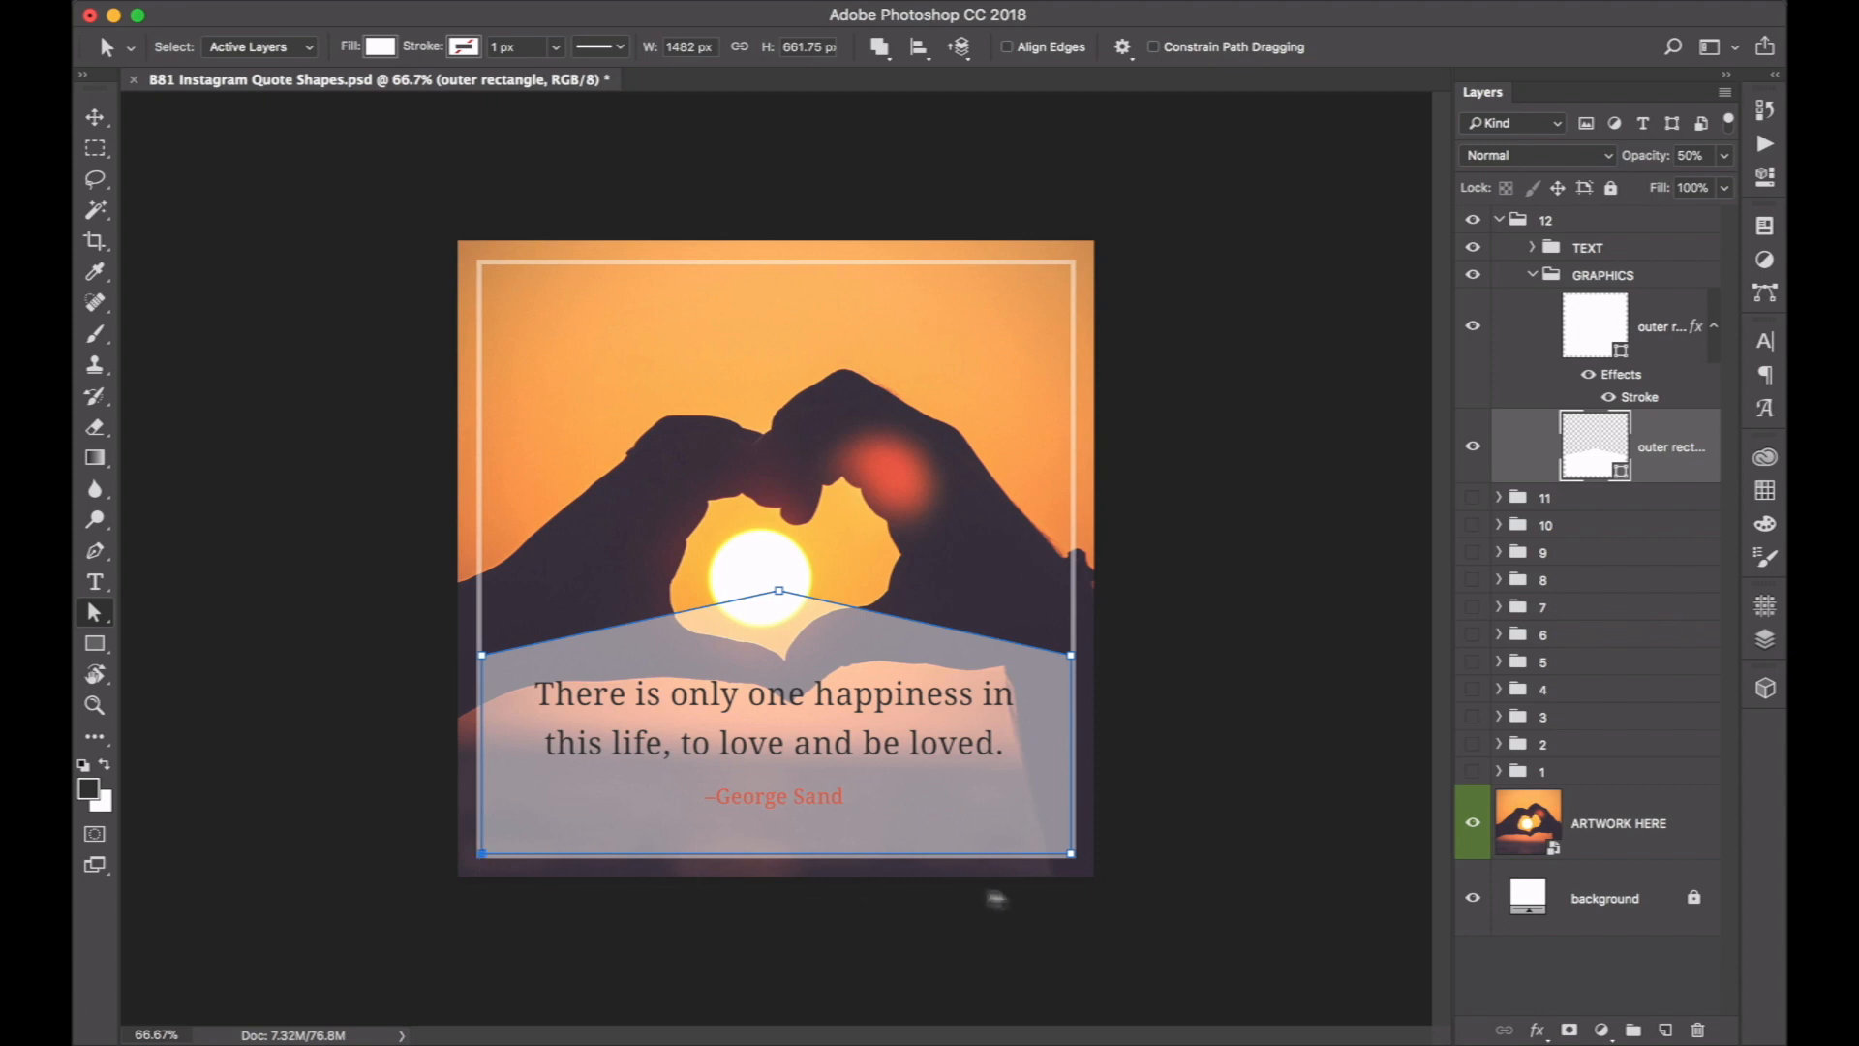
left_click(1072, 855, "shift")
left_click_drag(1072, 856, 1110, 803)
key("super+z")
left_click_drag(1072, 856, 1073, 779)
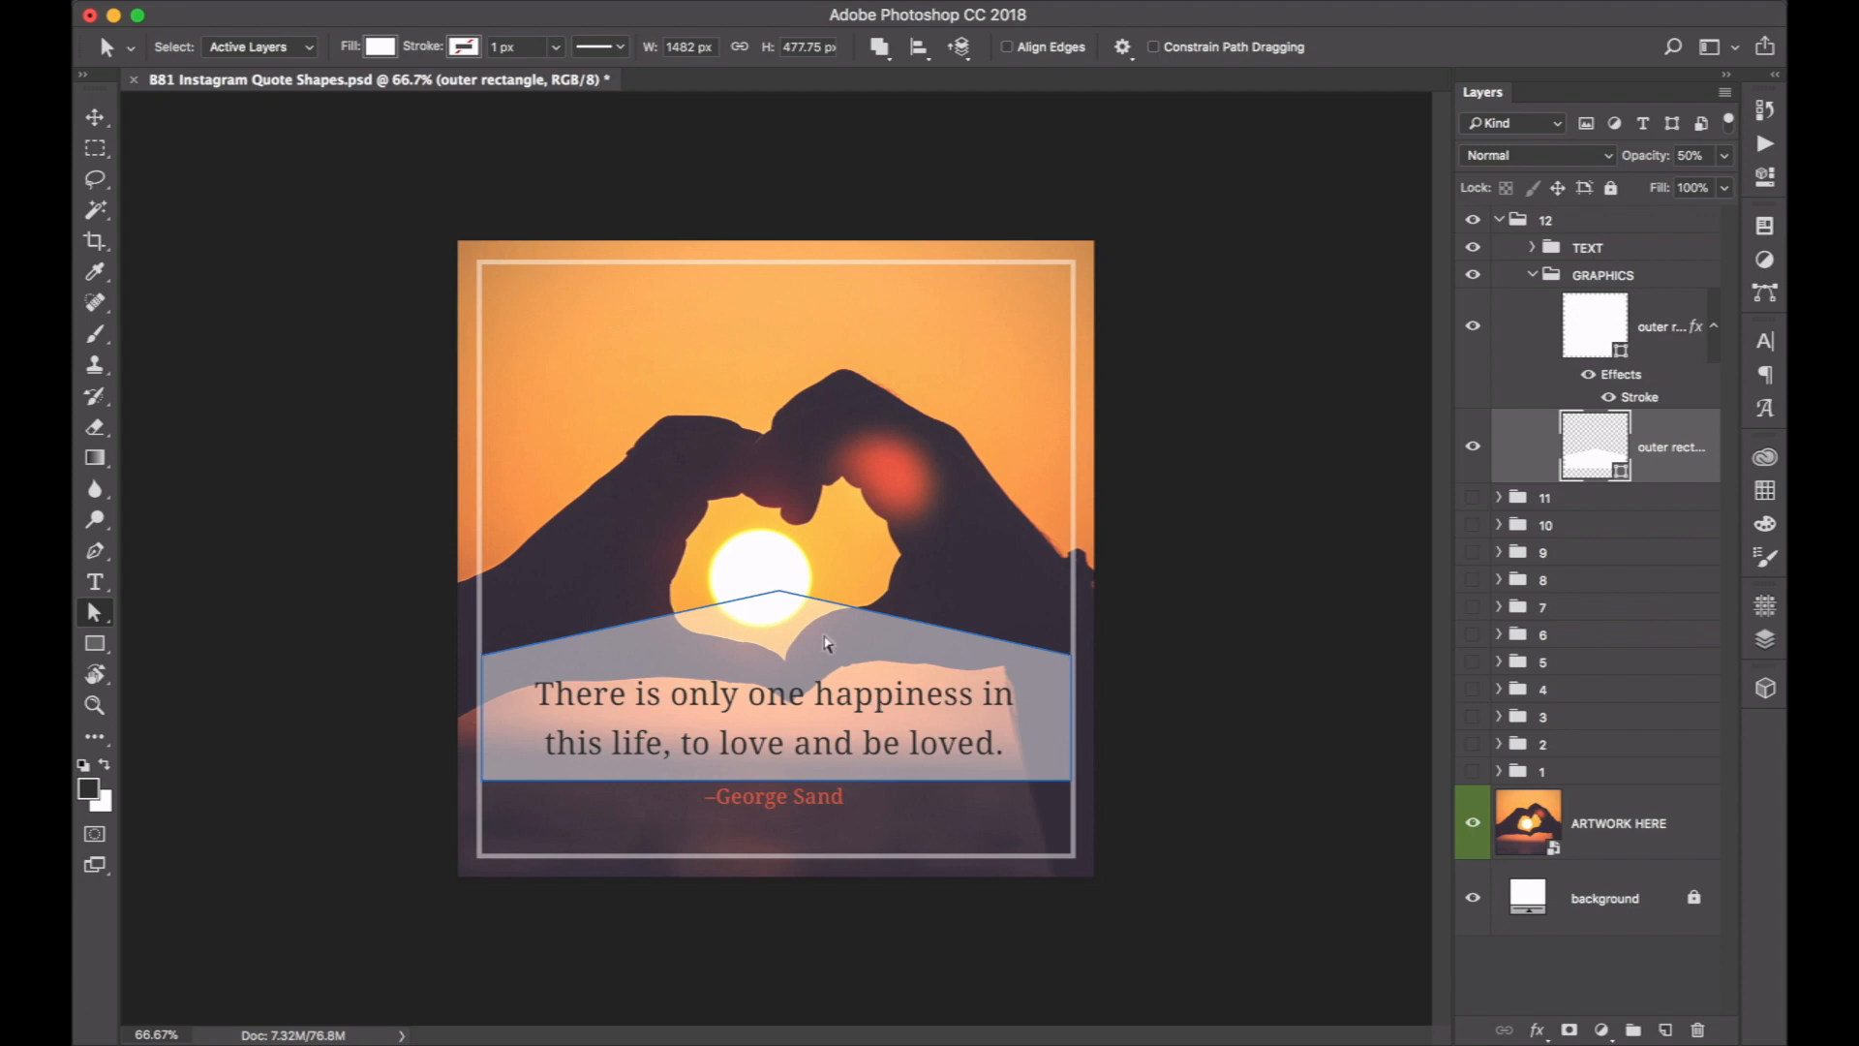
key("v")
left_click_drag(789, 641, 783, 720)
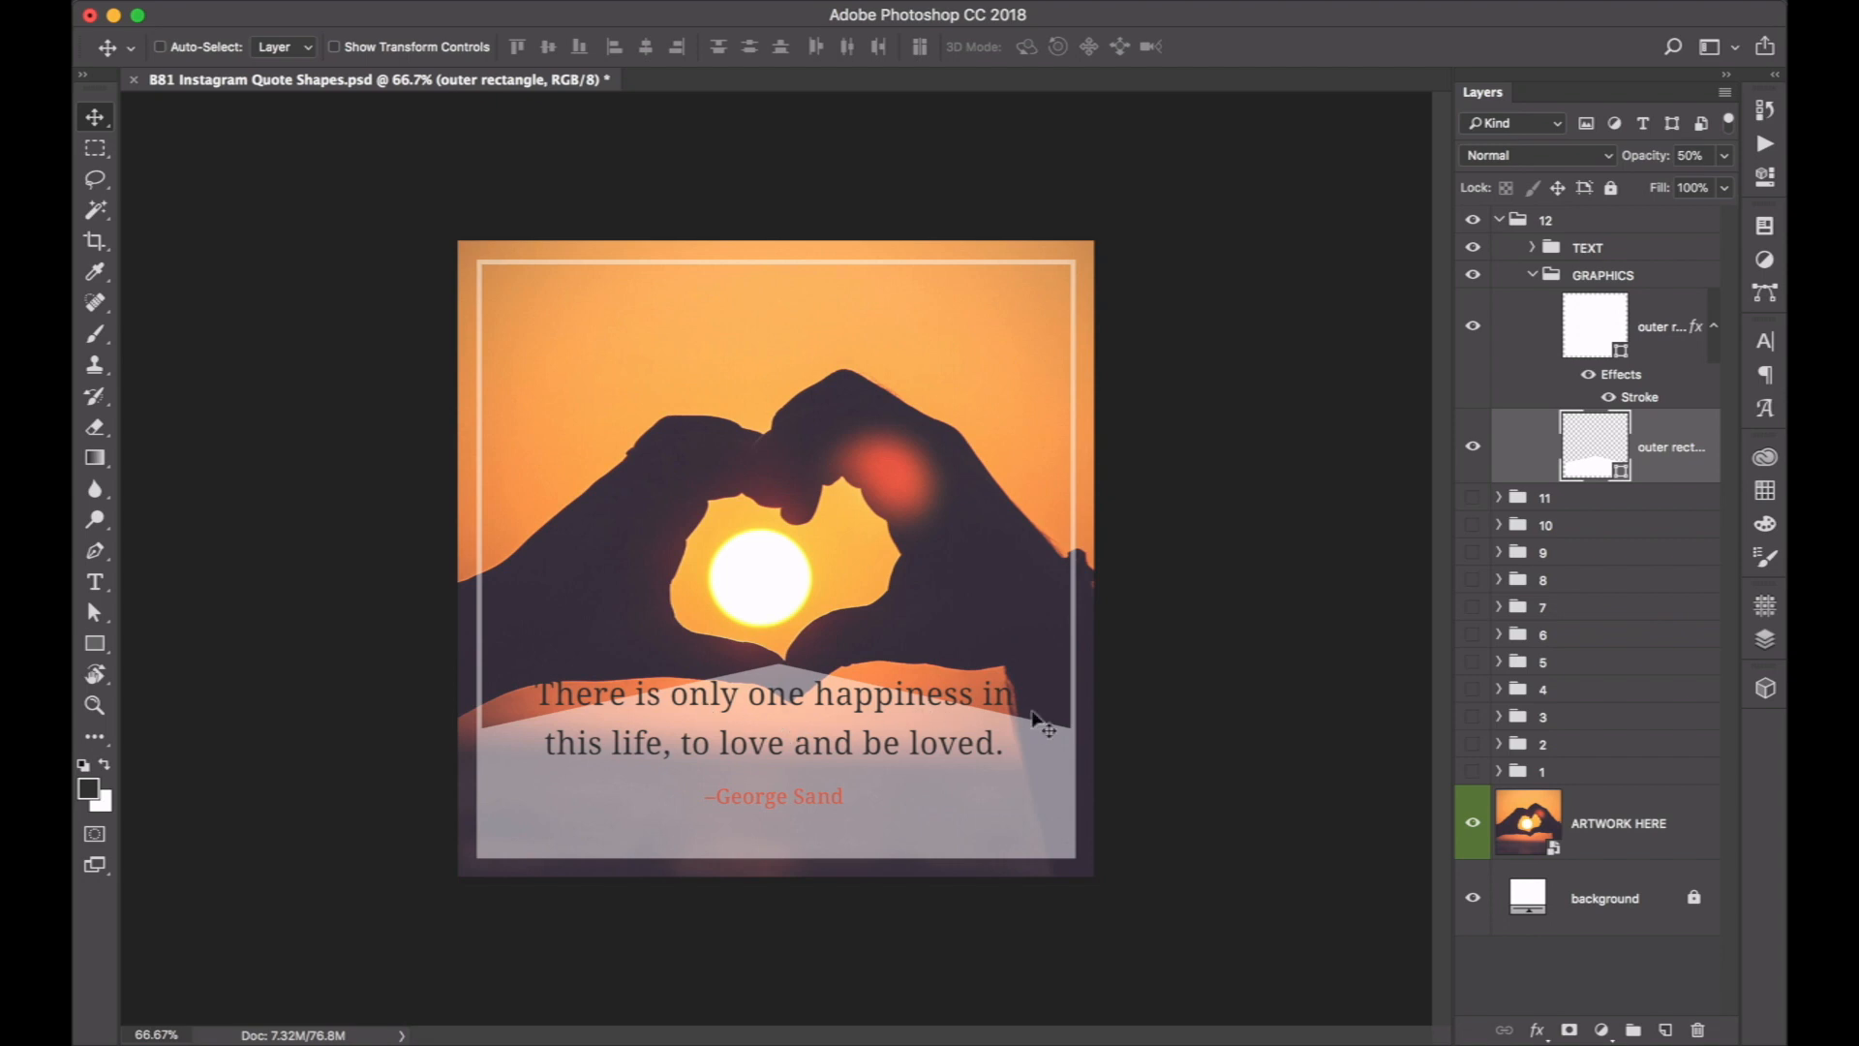
Open the quote's text layer for editing and lower the text box's top edge so the quote sits below the shape's peak.
left_click(1532, 247)
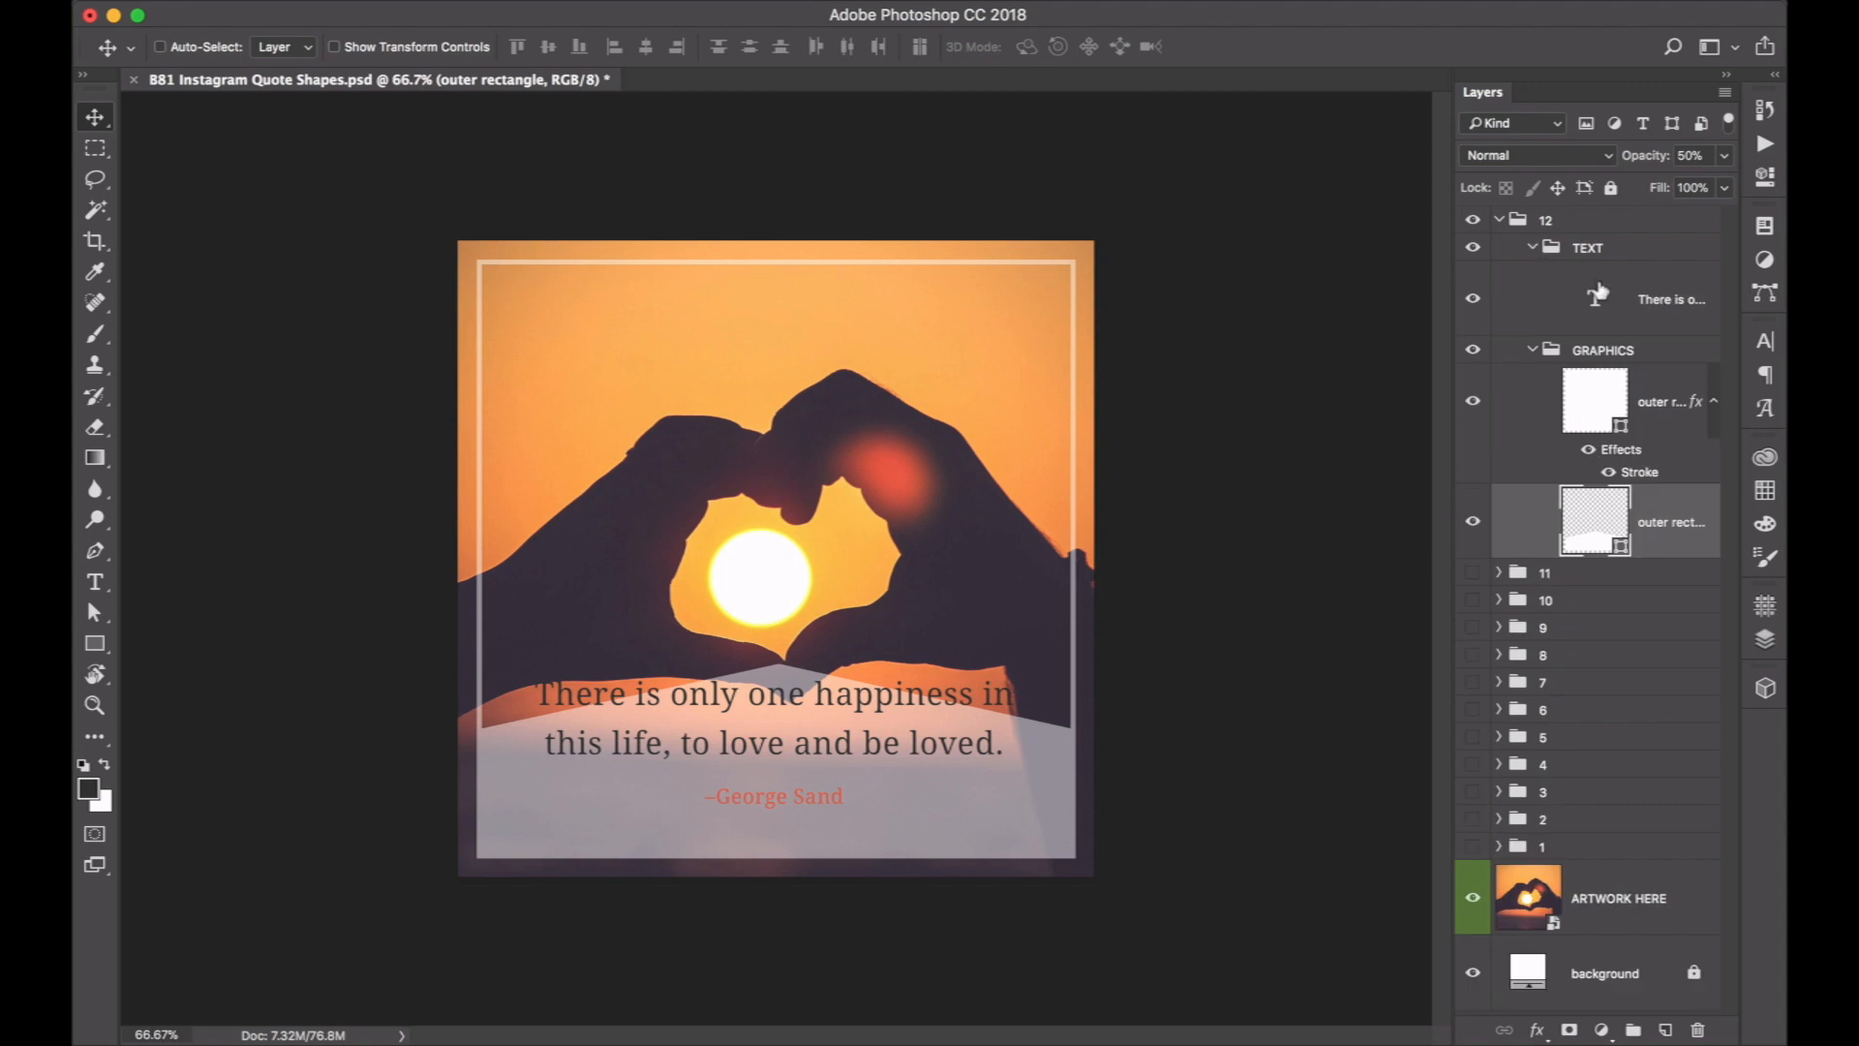
left_click(1597, 293)
key("t")
left_click(730, 704)
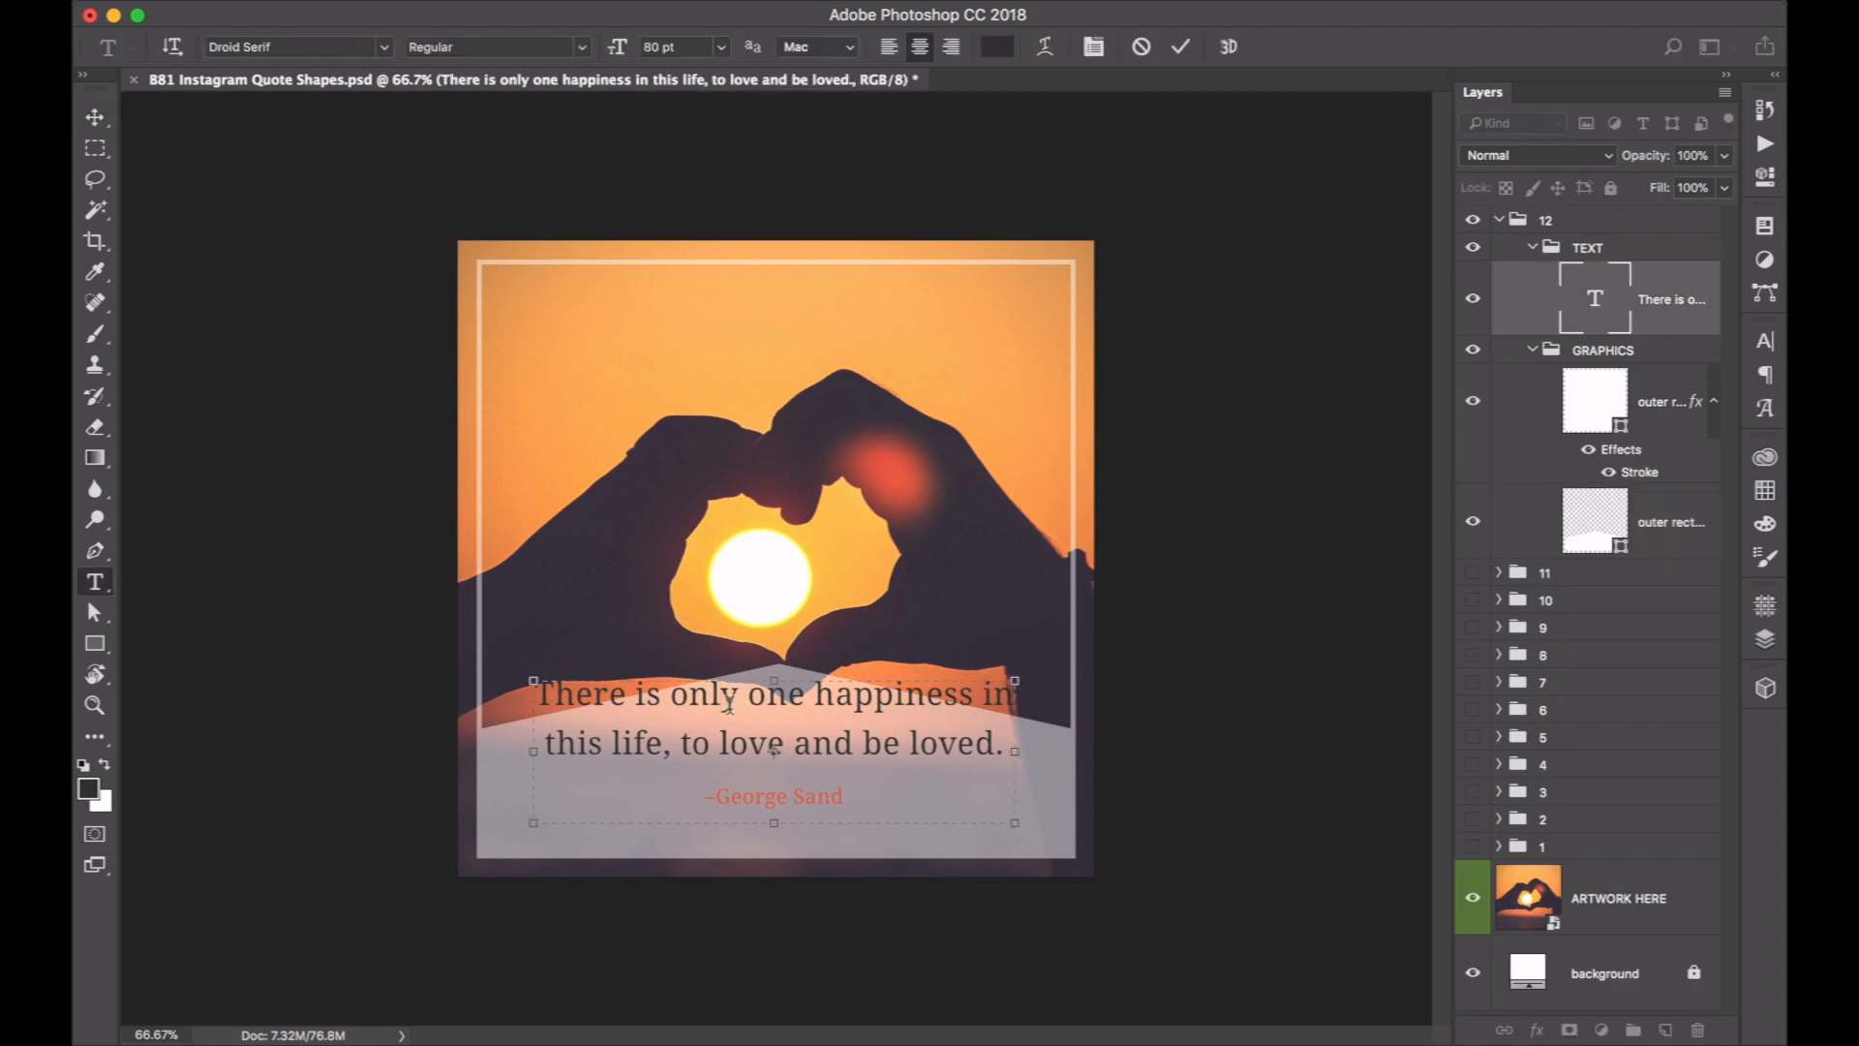
left_click_drag(774, 681, 772, 733)
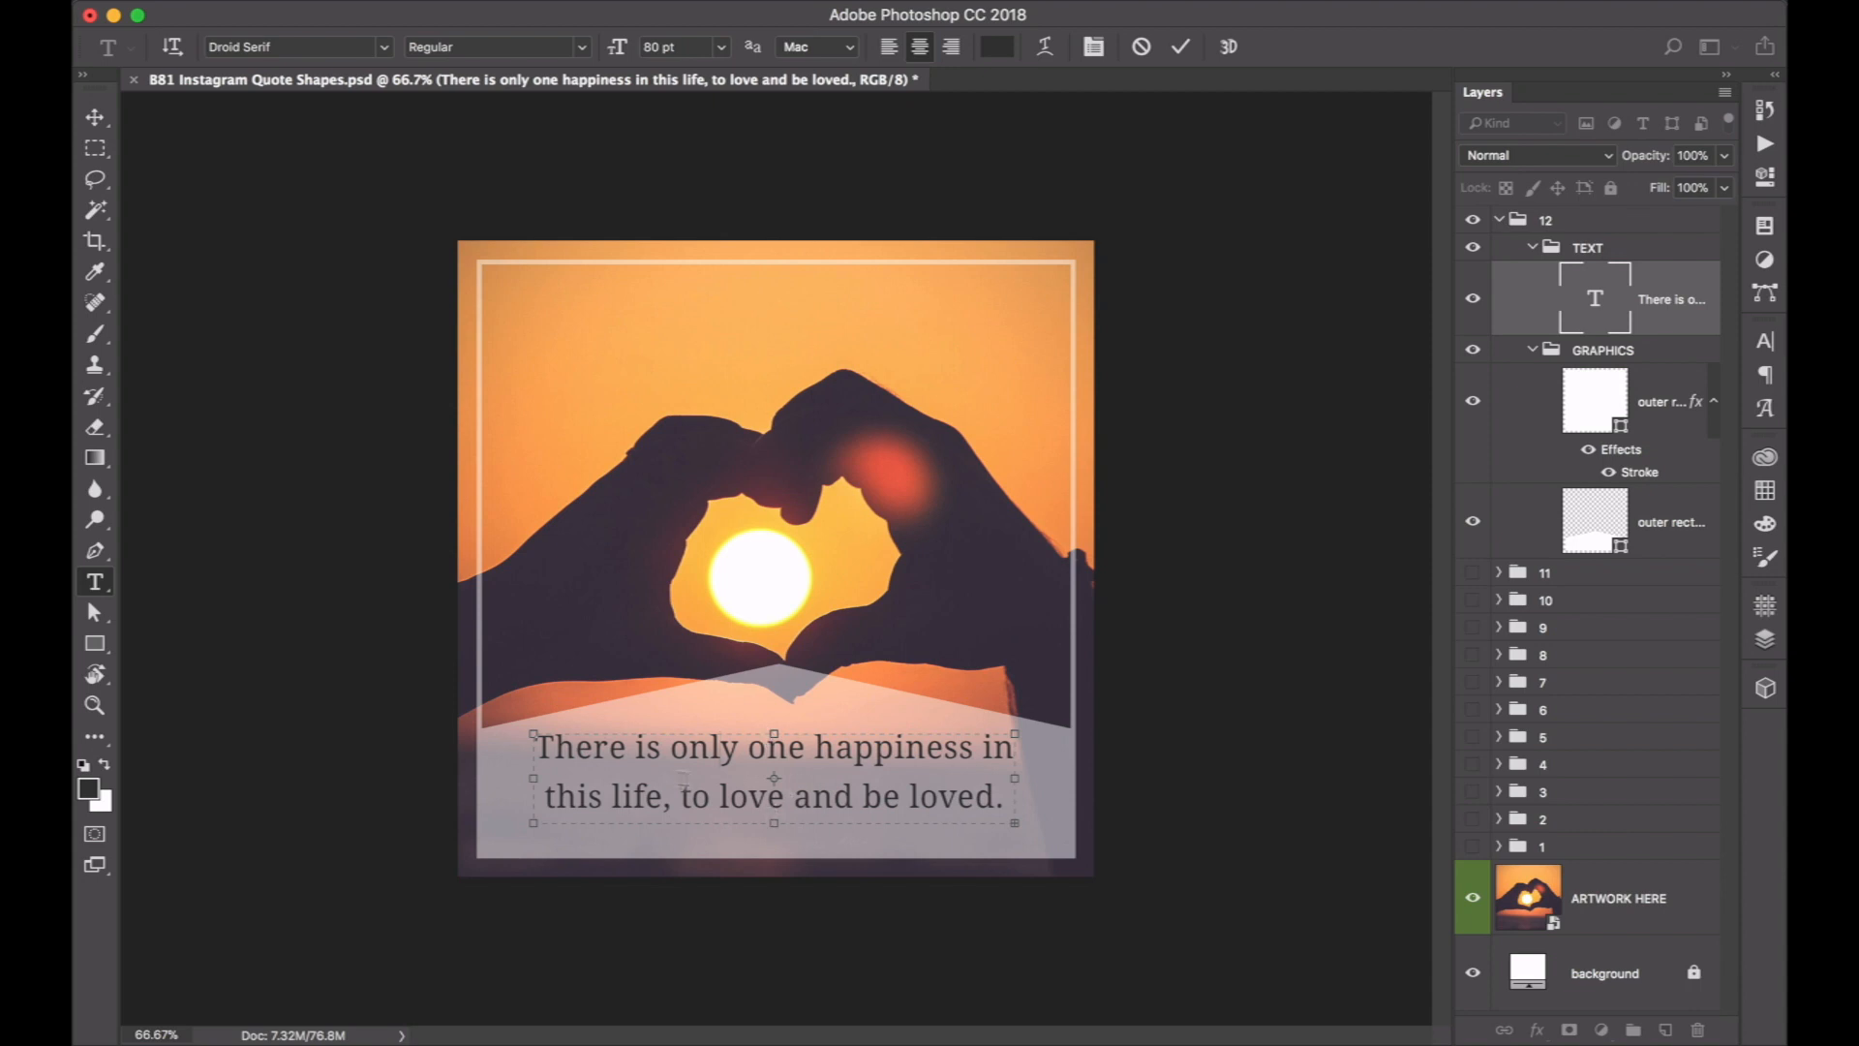
Set the two-line quote's font size to 56 pt and its leading to 81 pt.
left_click_drag(1005, 797, 441, 740)
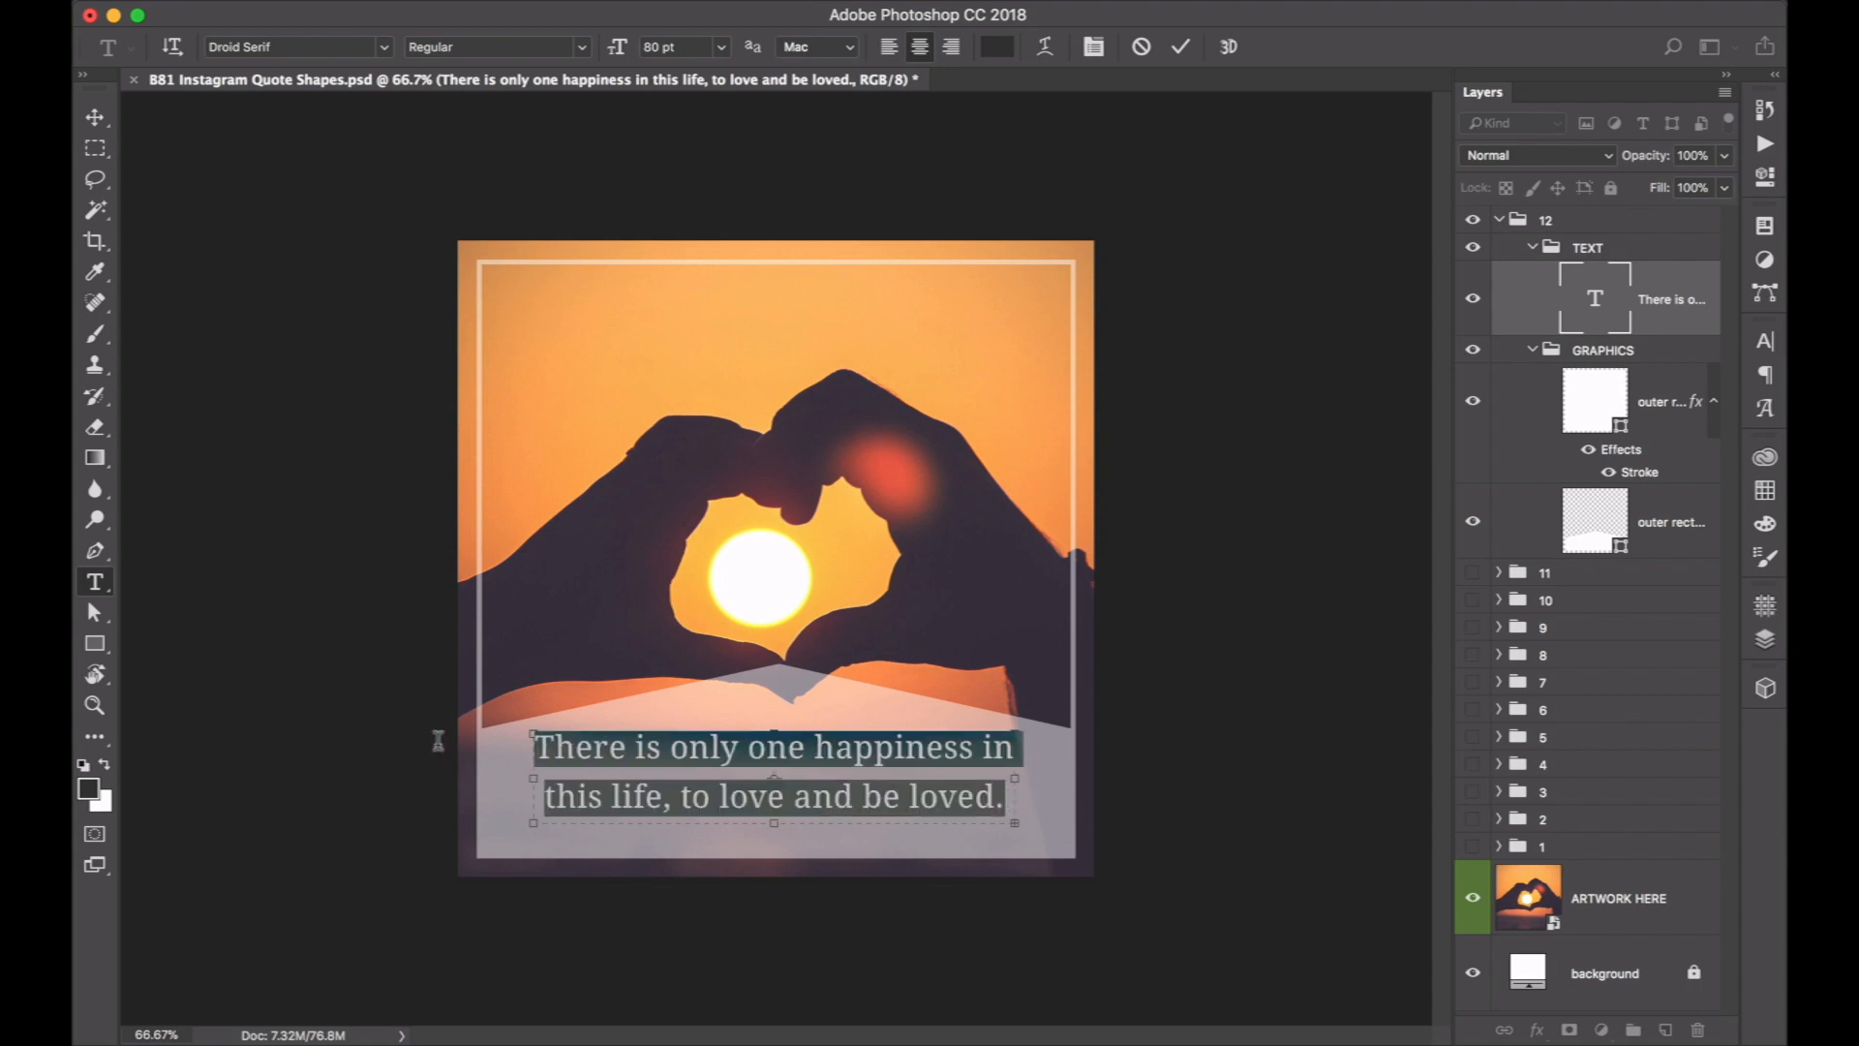
left_click_drag(617, 47, 592, 54)
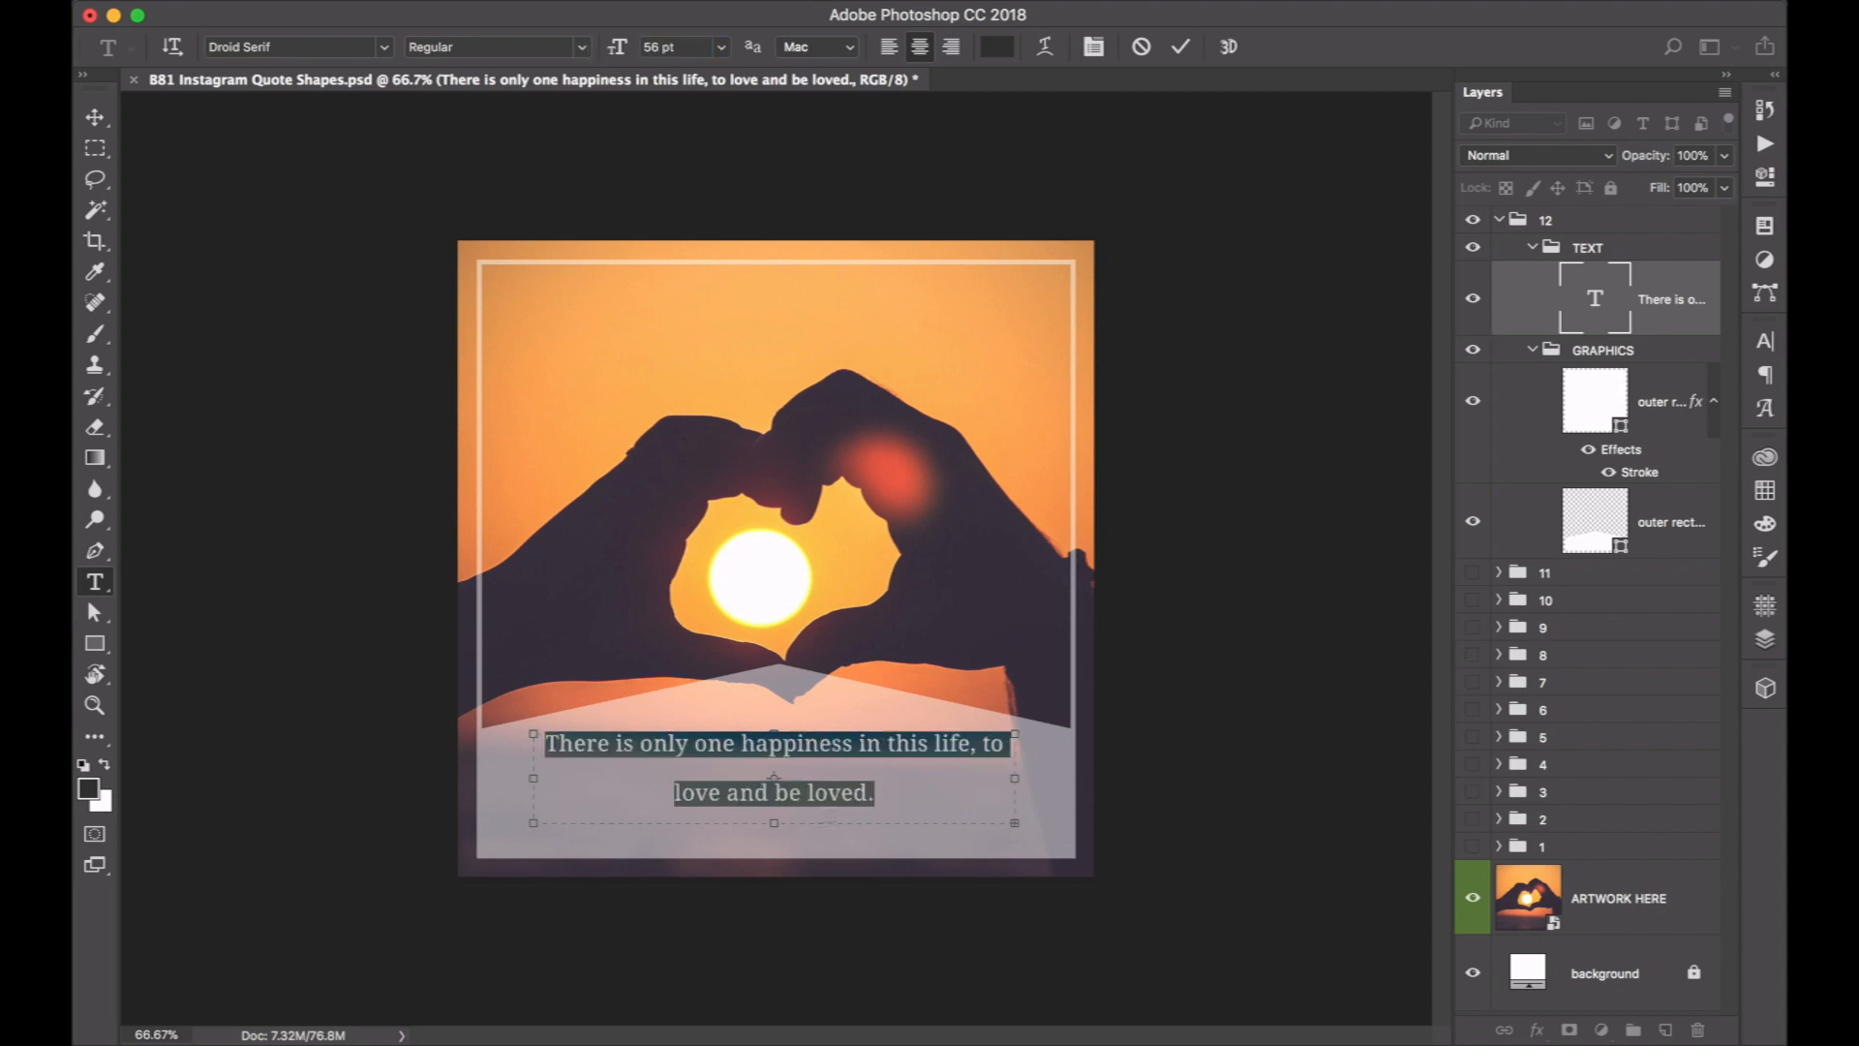
left_click(1770, 341)
left_click(1764, 376)
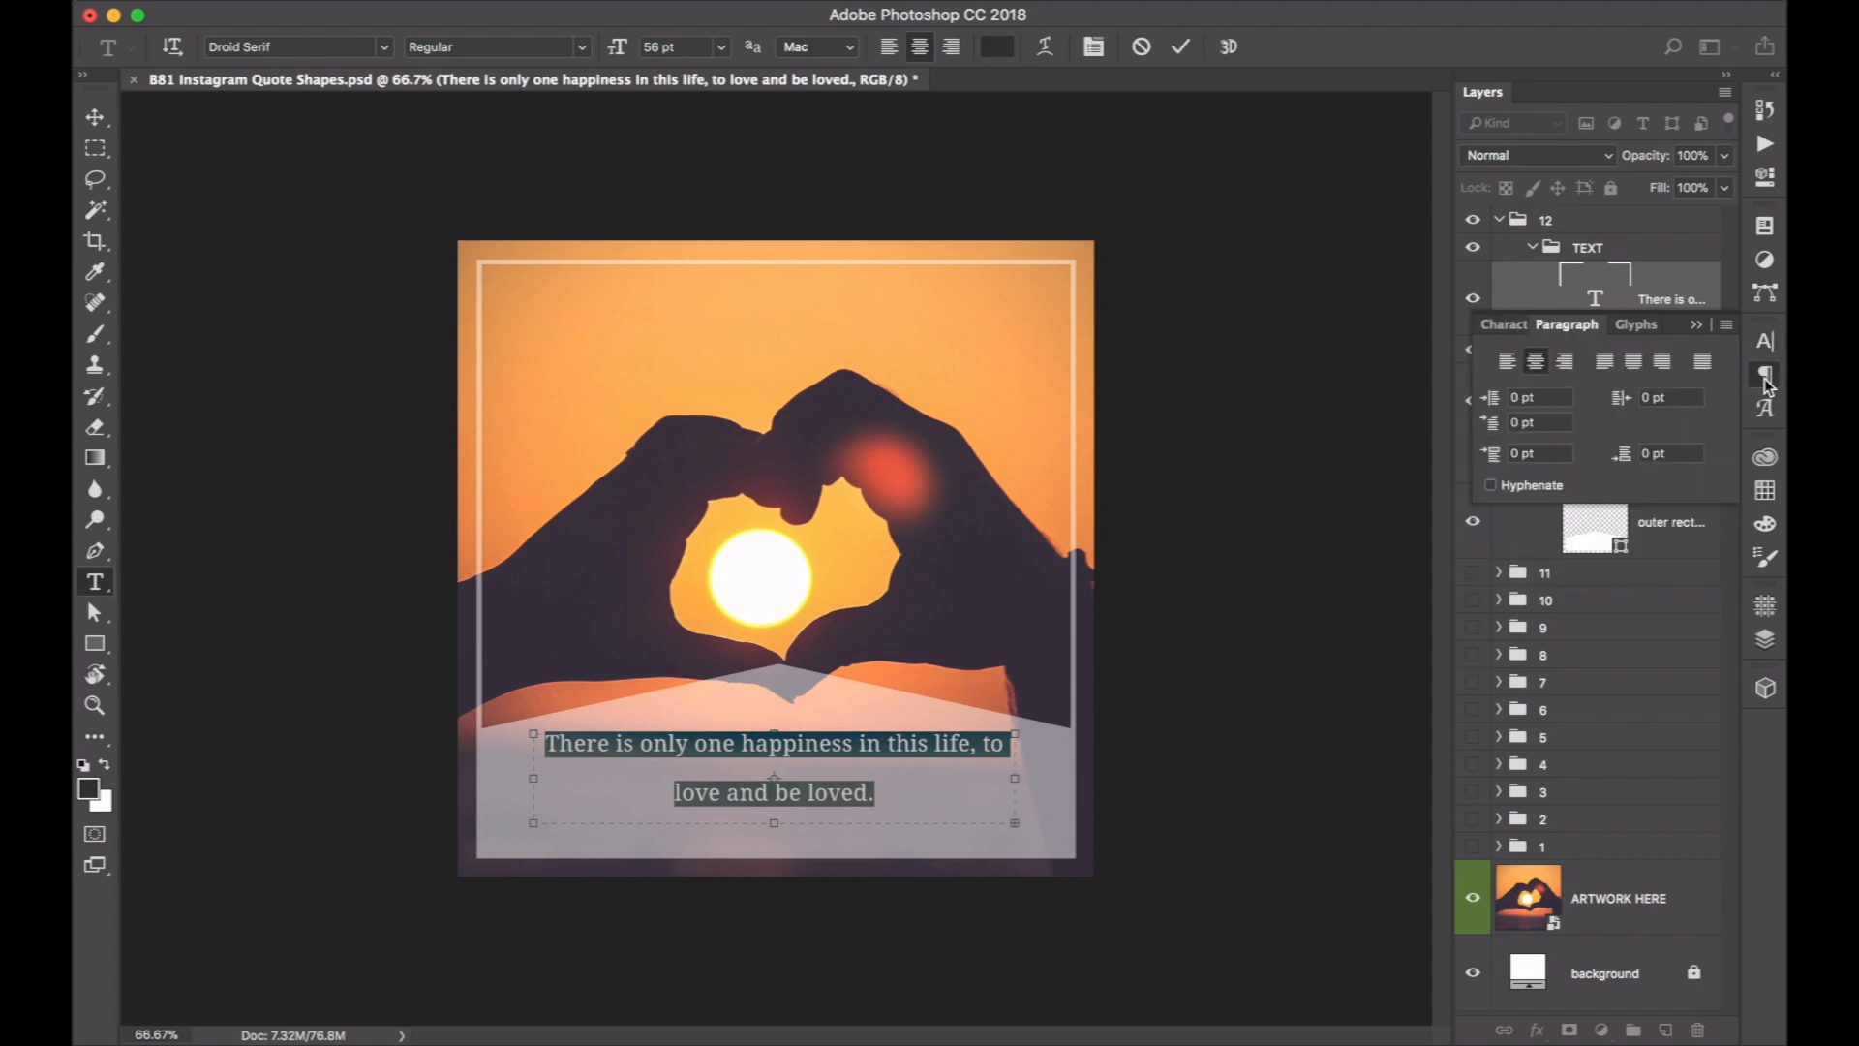
left_click(1765, 341)
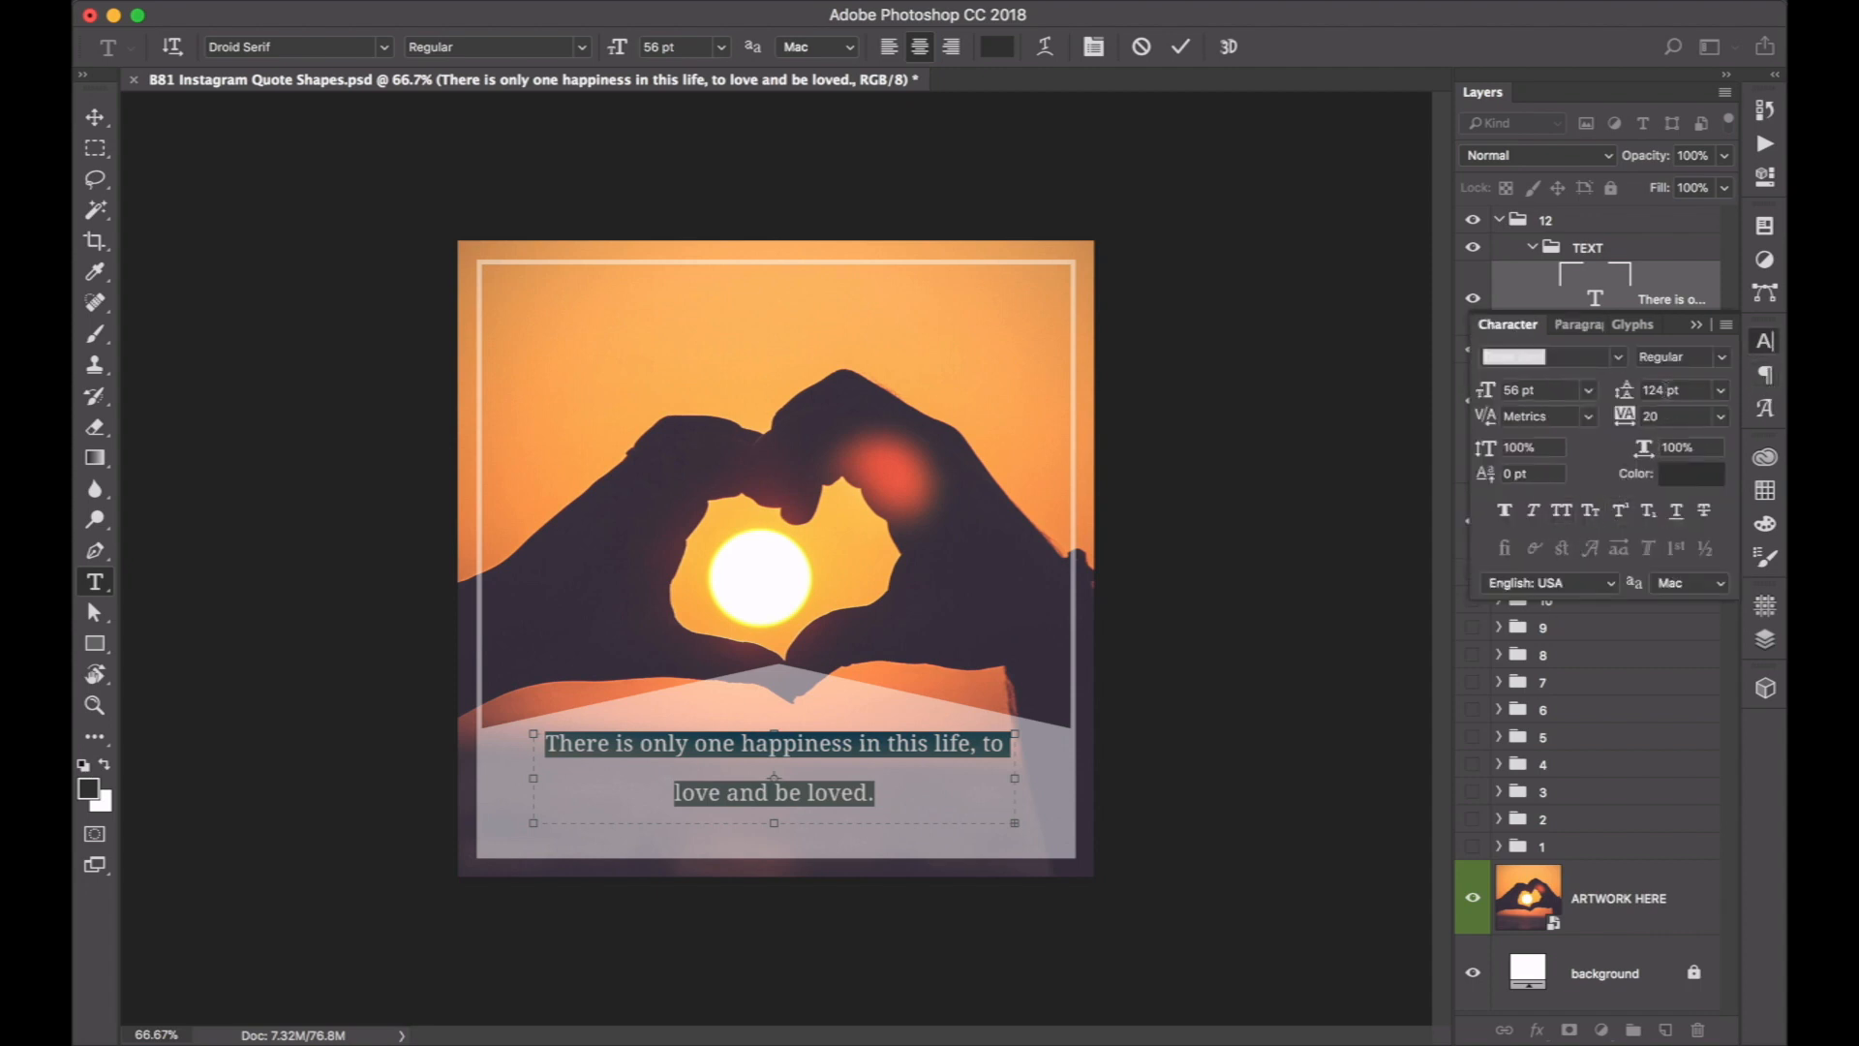
left_click(1666, 391)
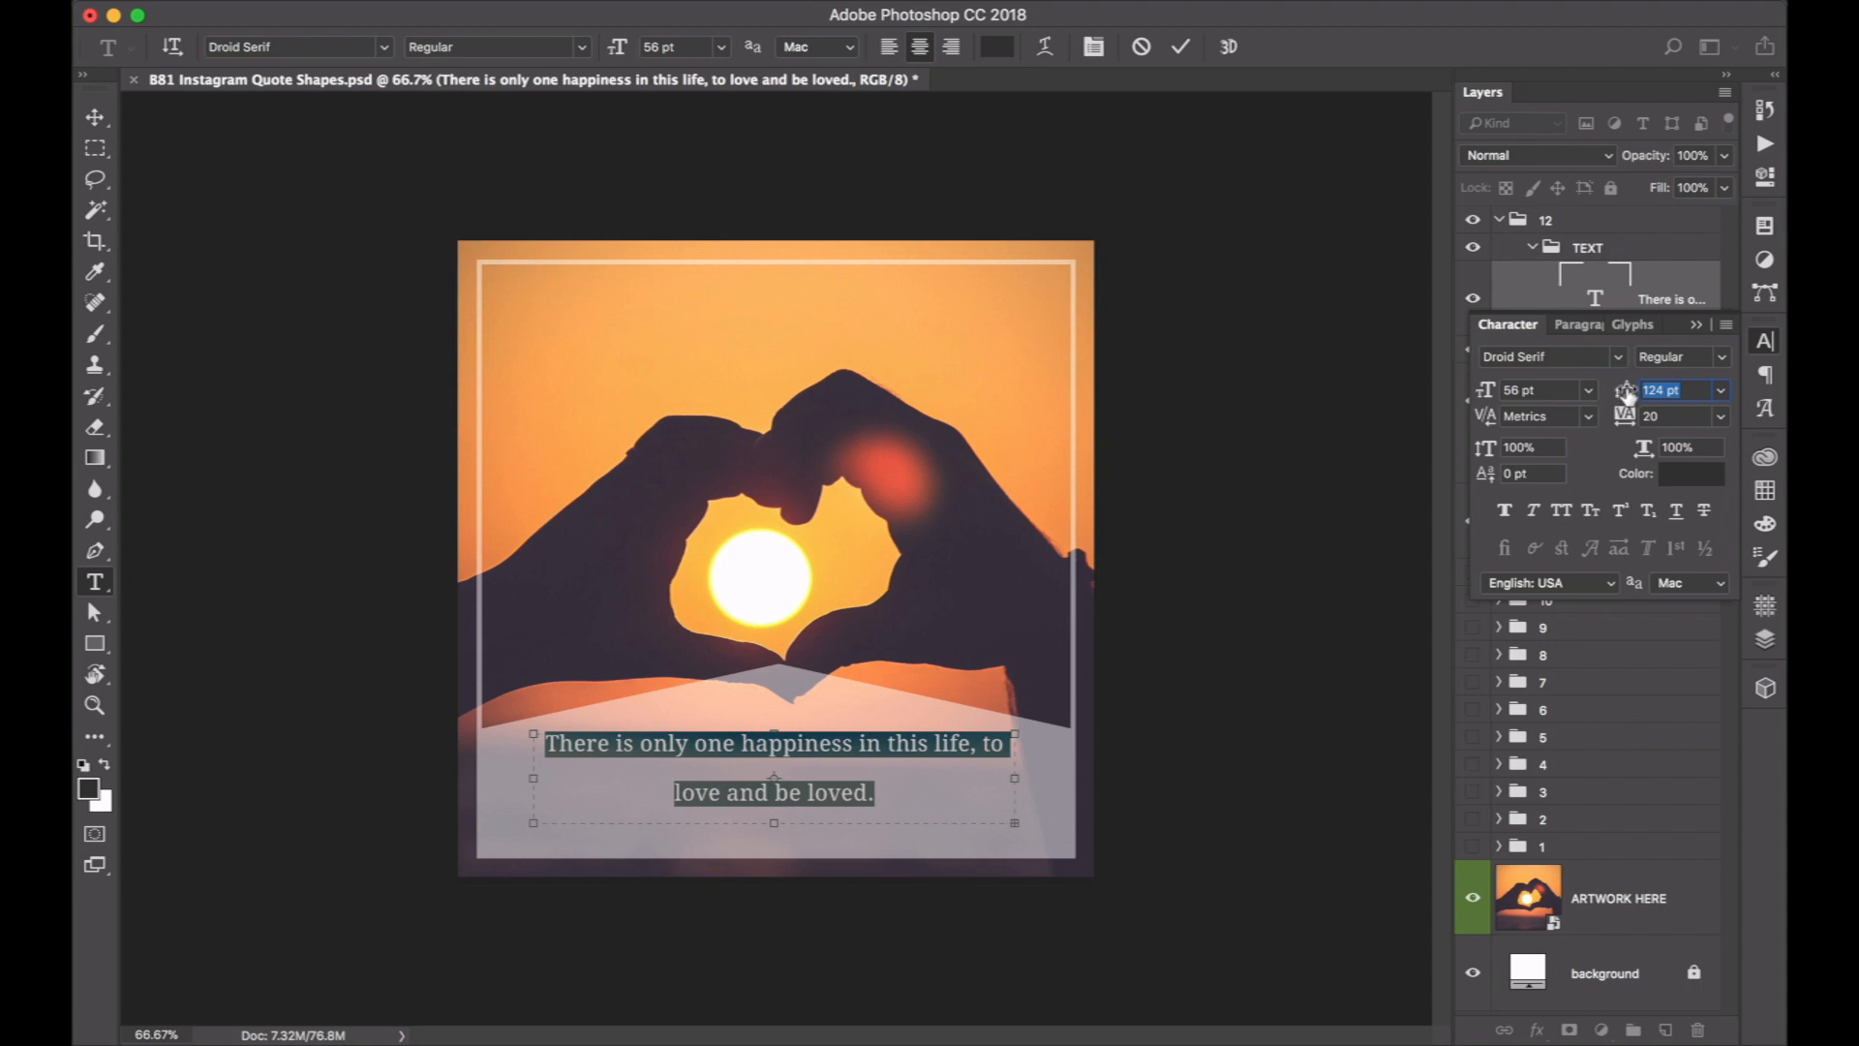
left_click_drag(1628, 395, 1615, 397)
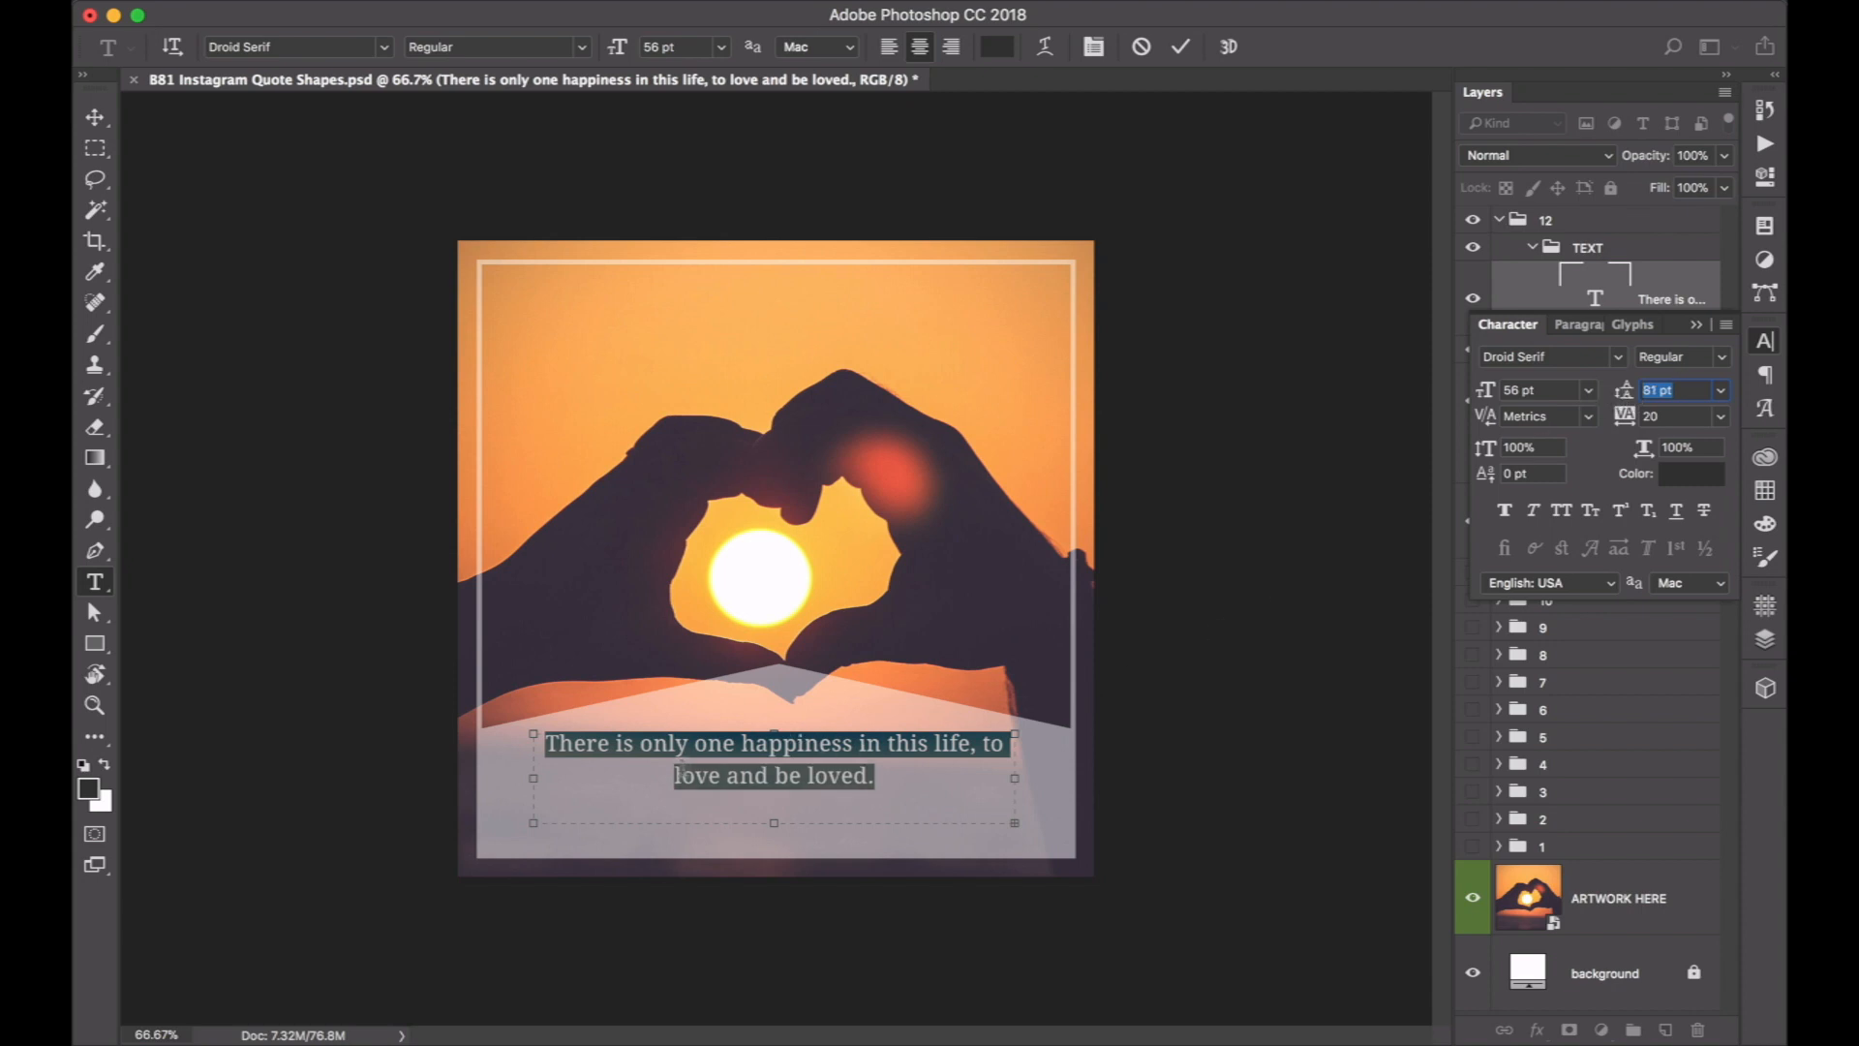
Extend the text box downward to fit the author line, set that line to 39 pt, and colour it #3c3644 sampled from the photo's silhouette.
left_click_drag(773, 830, 773, 840)
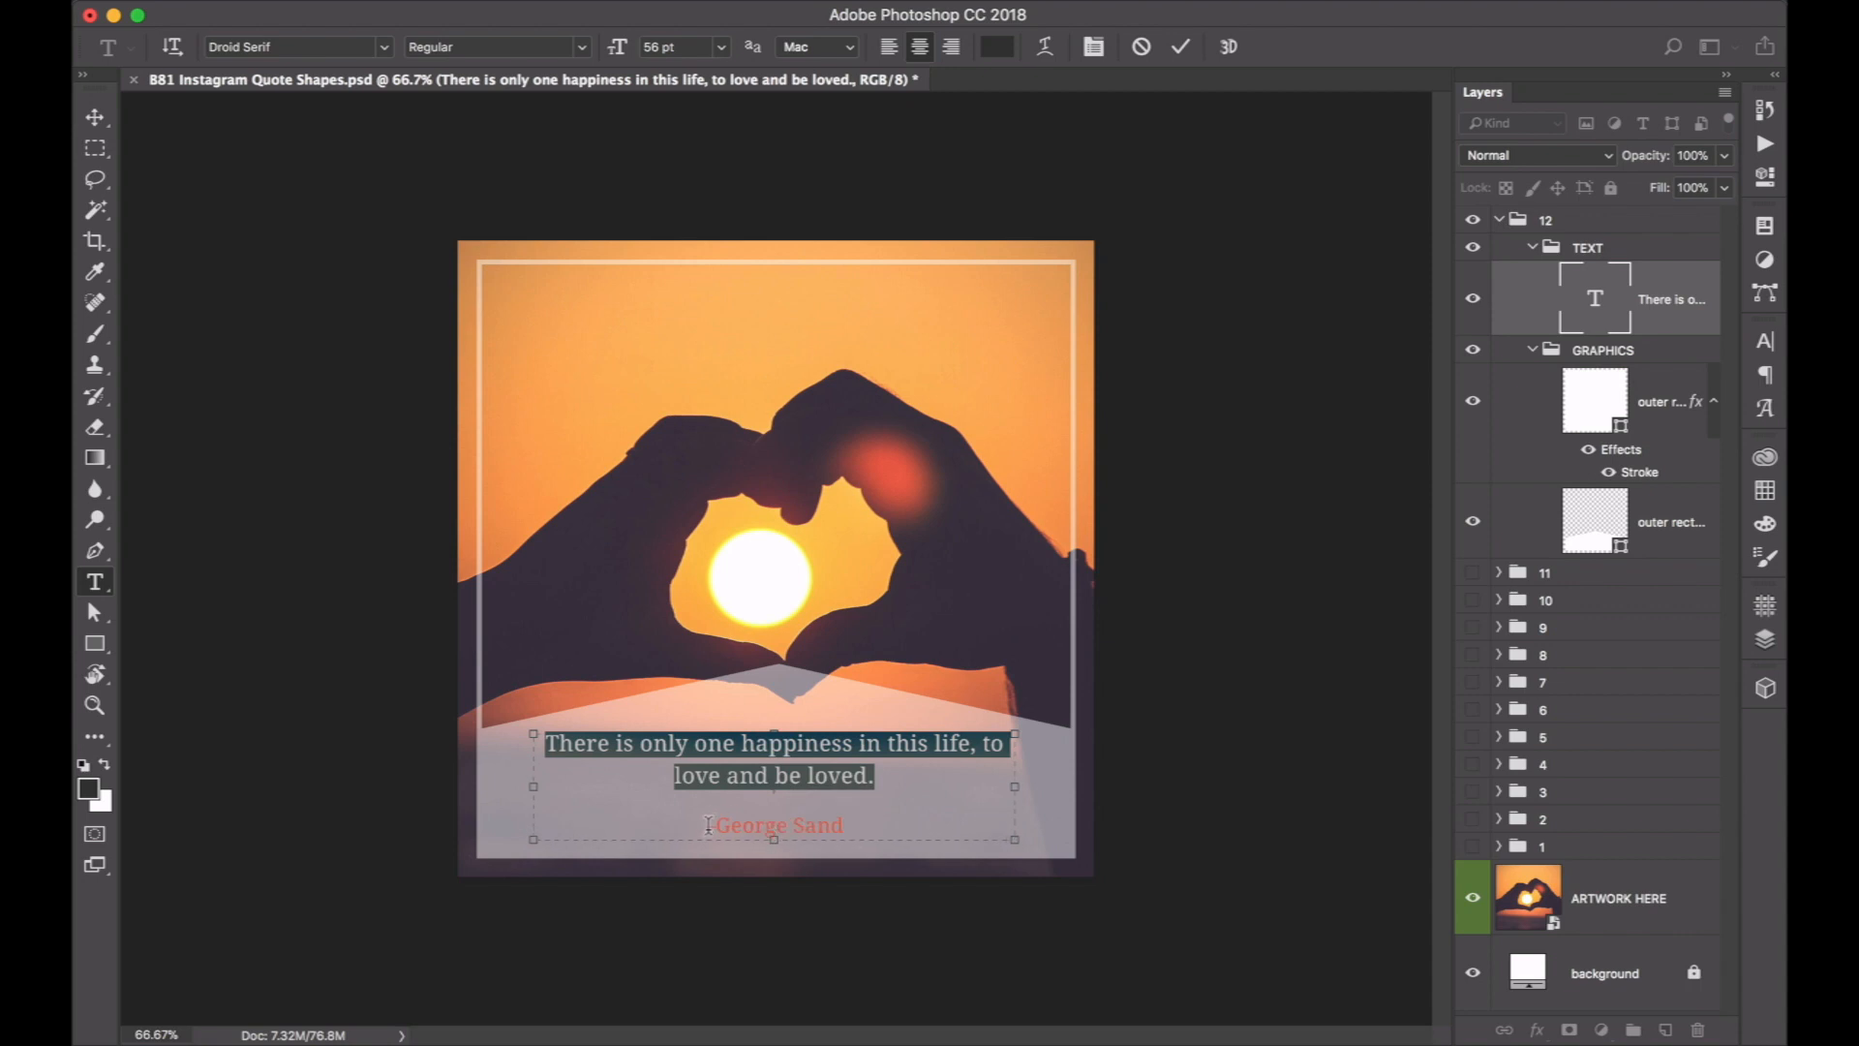
left_click_drag(706, 826, 844, 826)
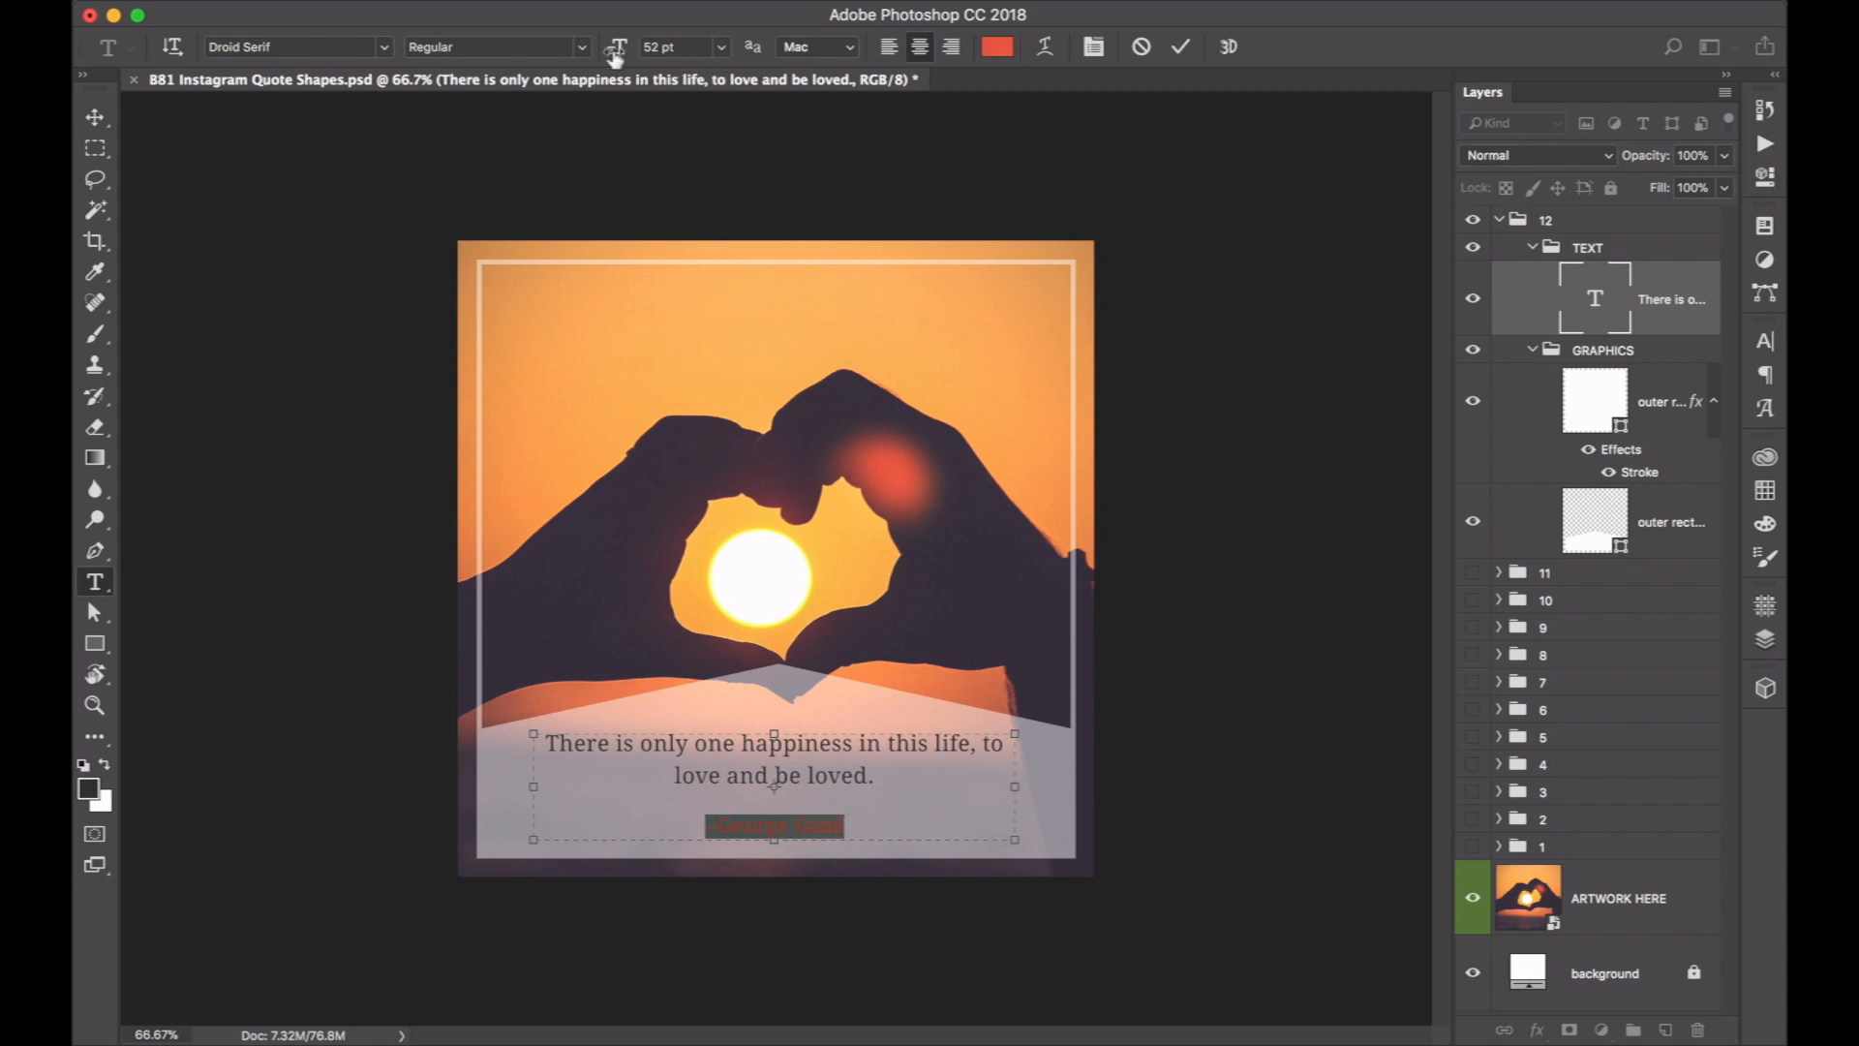
left_click_drag(621, 51, 609, 54)
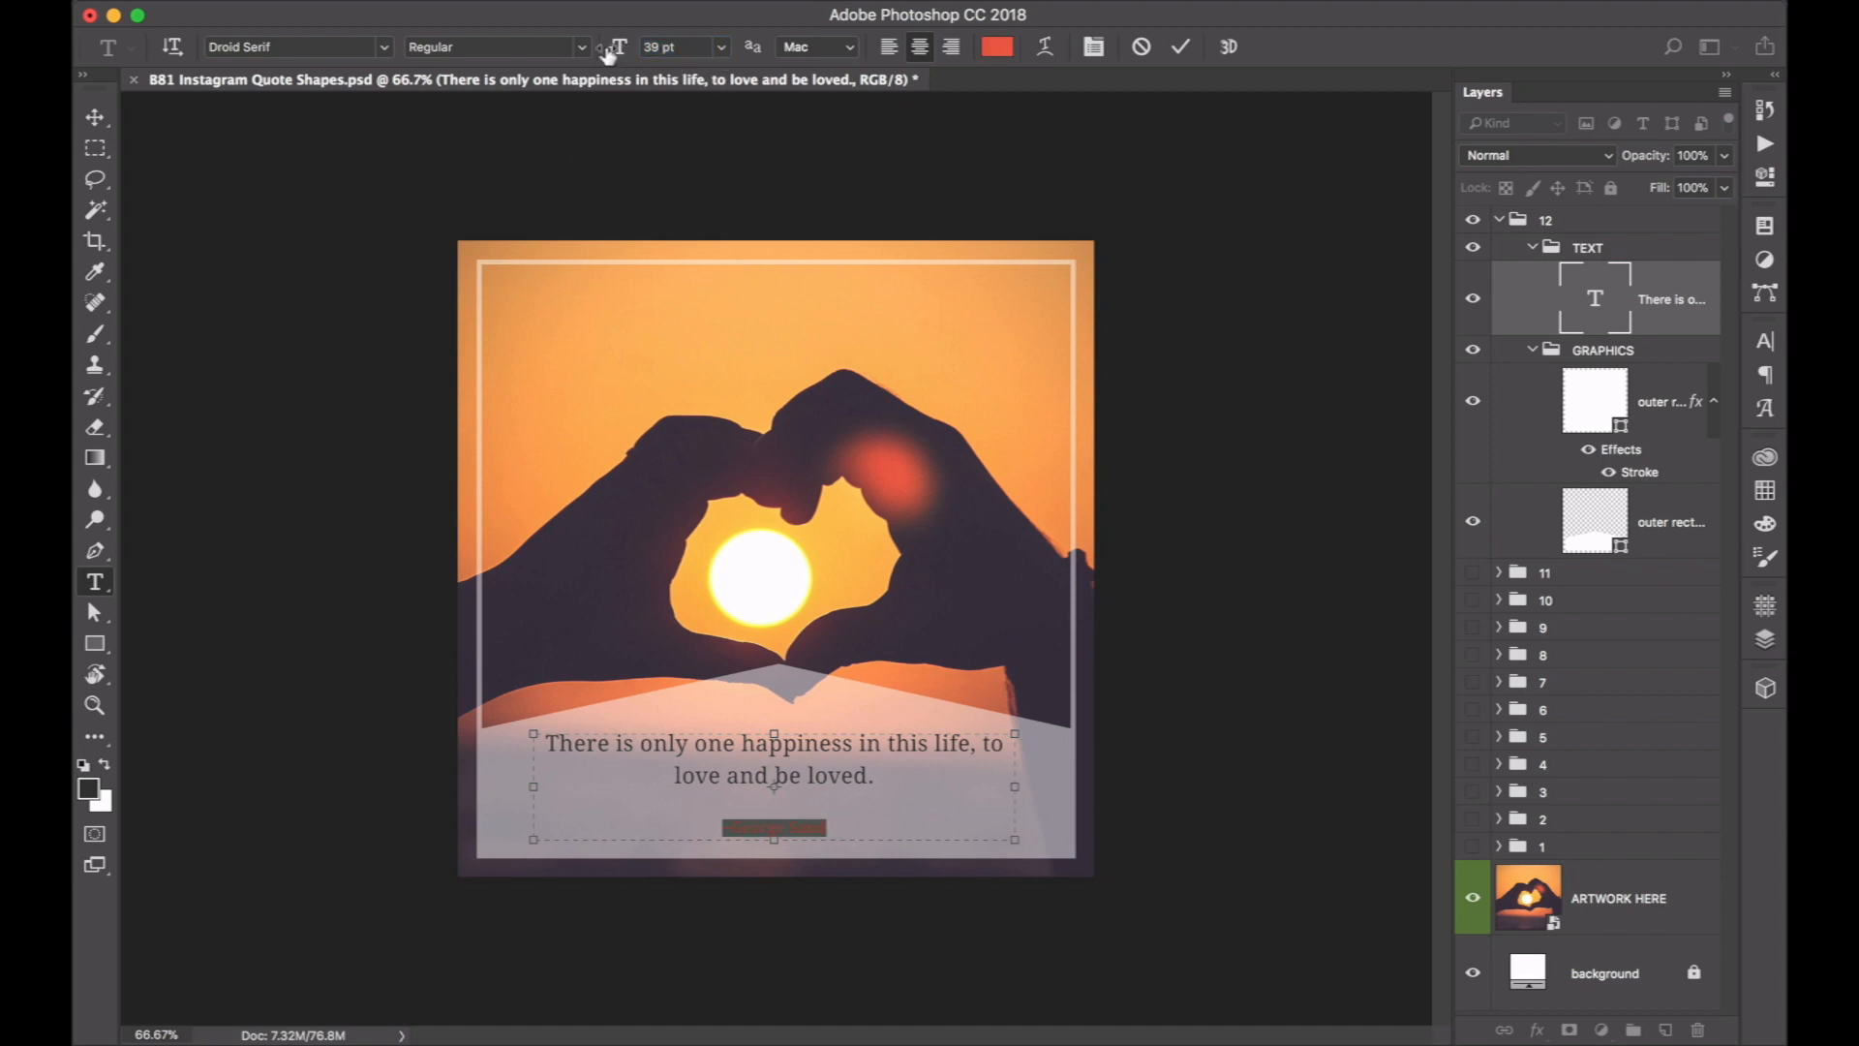
left_click(991, 51)
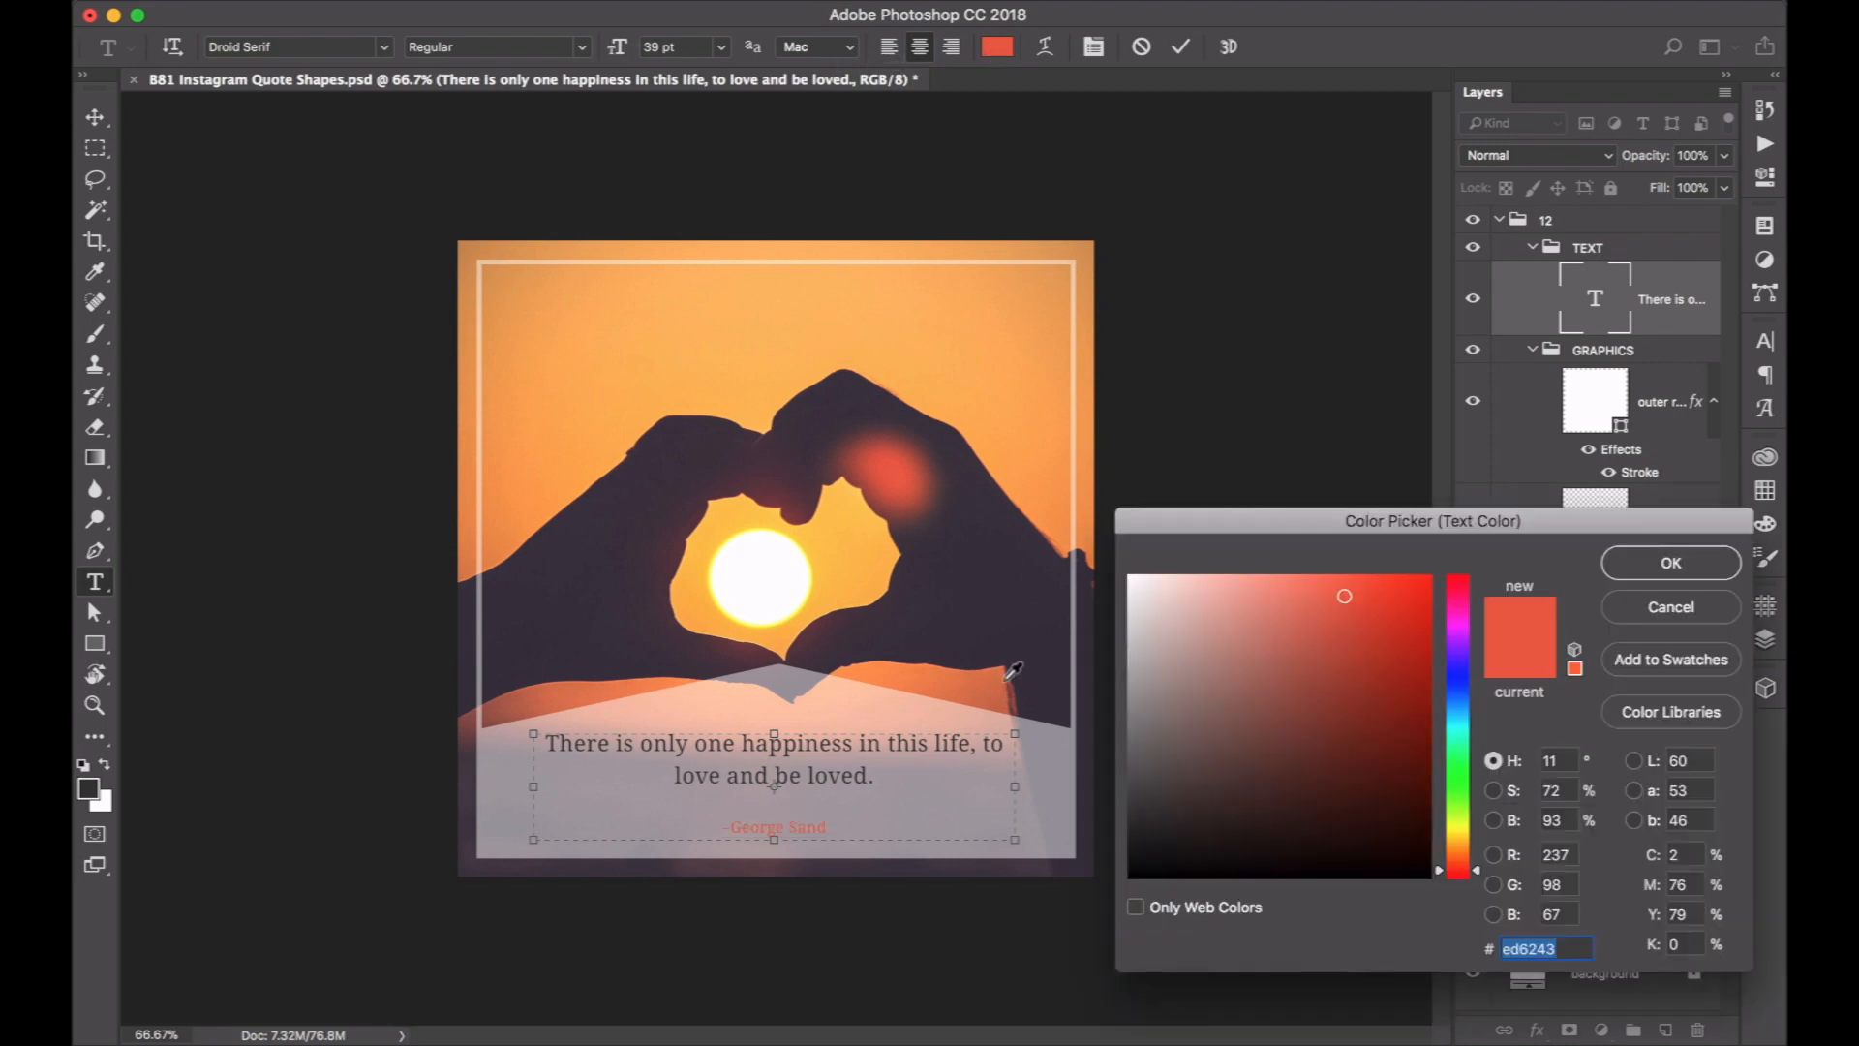
left_click(980, 631)
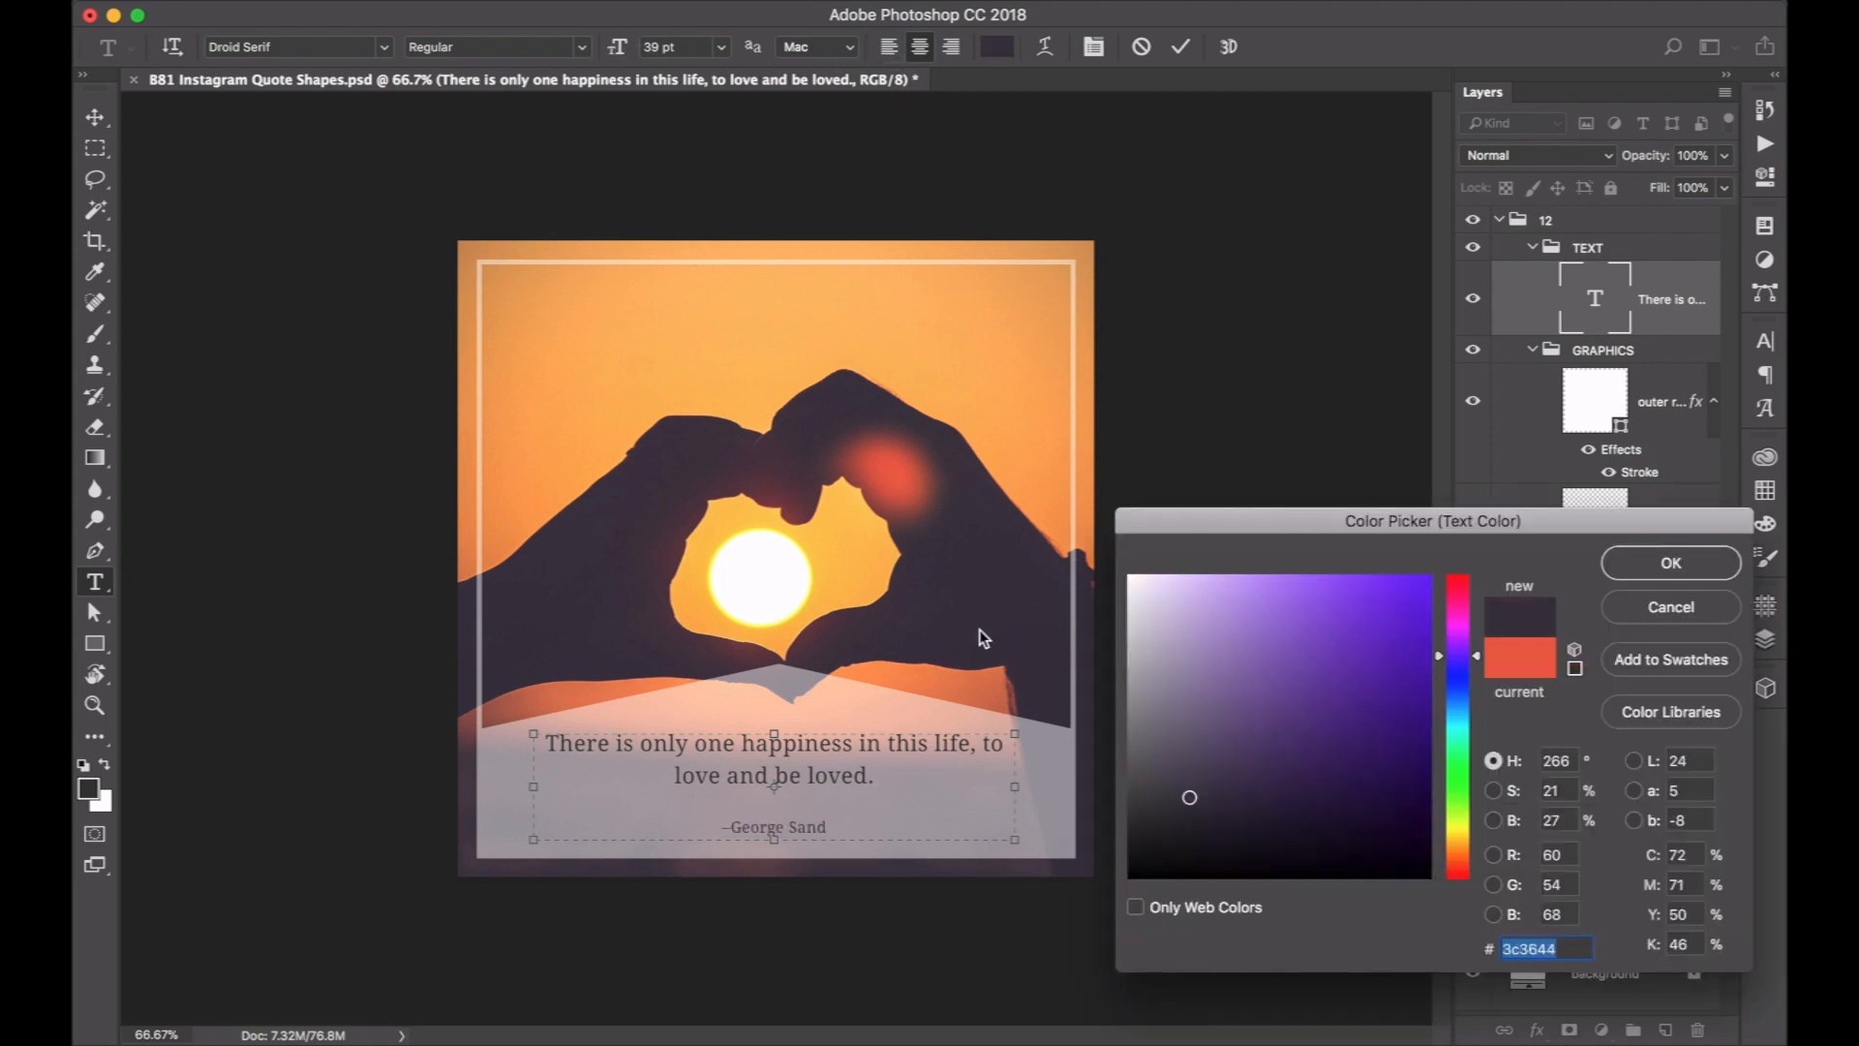
left_click(1678, 564)
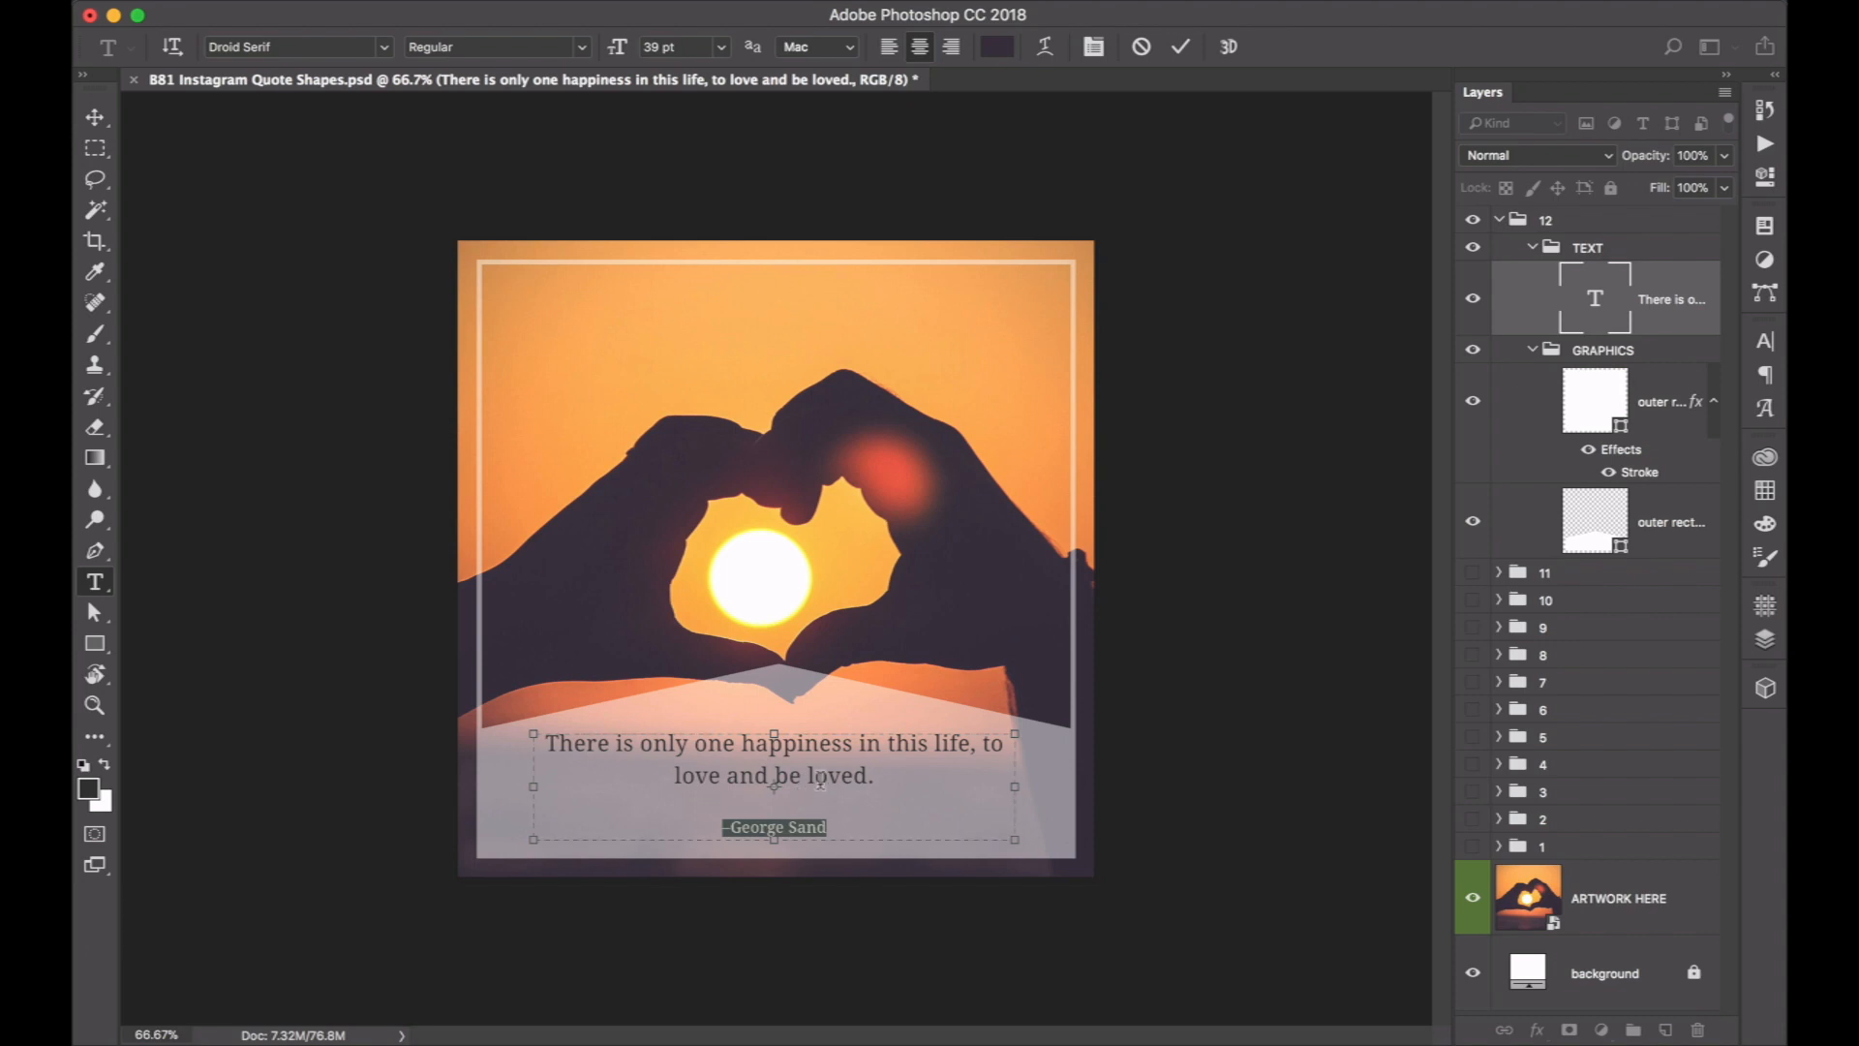
key("super+Return")
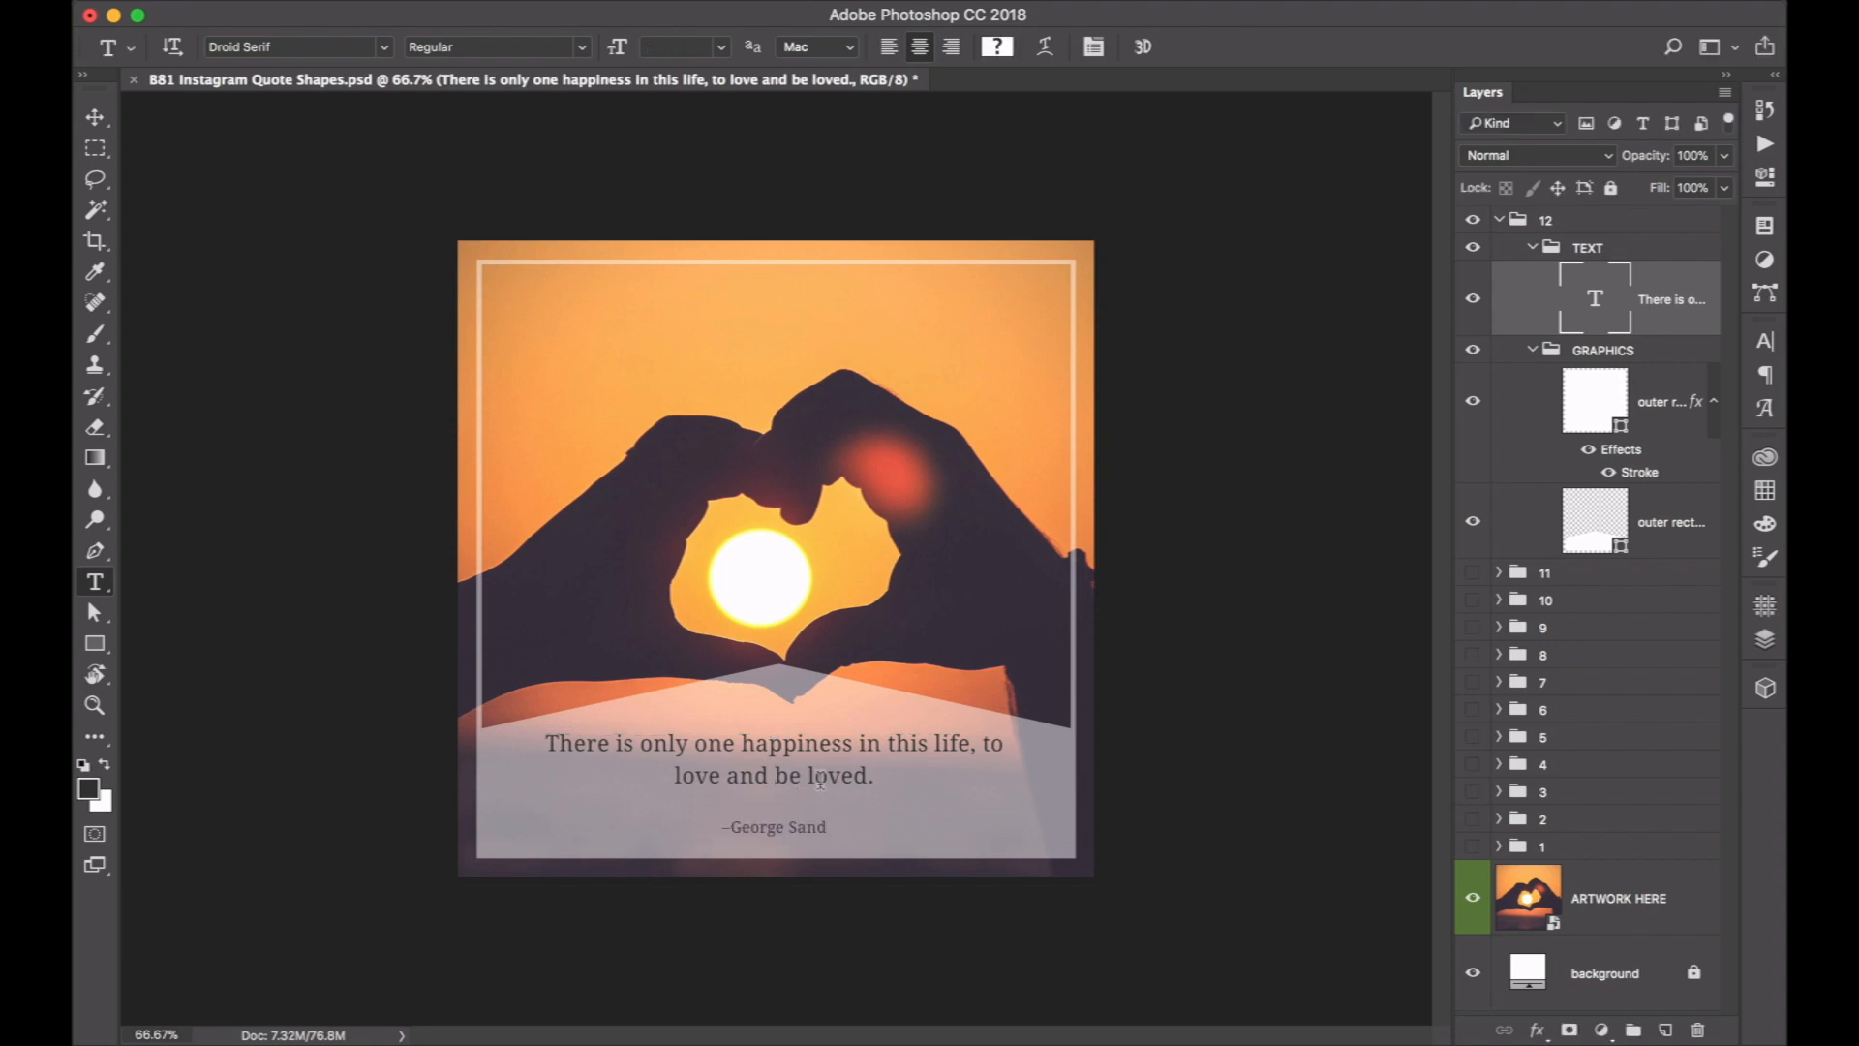
Nudge the quote and author text slightly down within the translucent shape, and collapse design 12's layer group.
key("v")
key("Down")
key("Down")
key("Down")
key("Down")
key("Down")
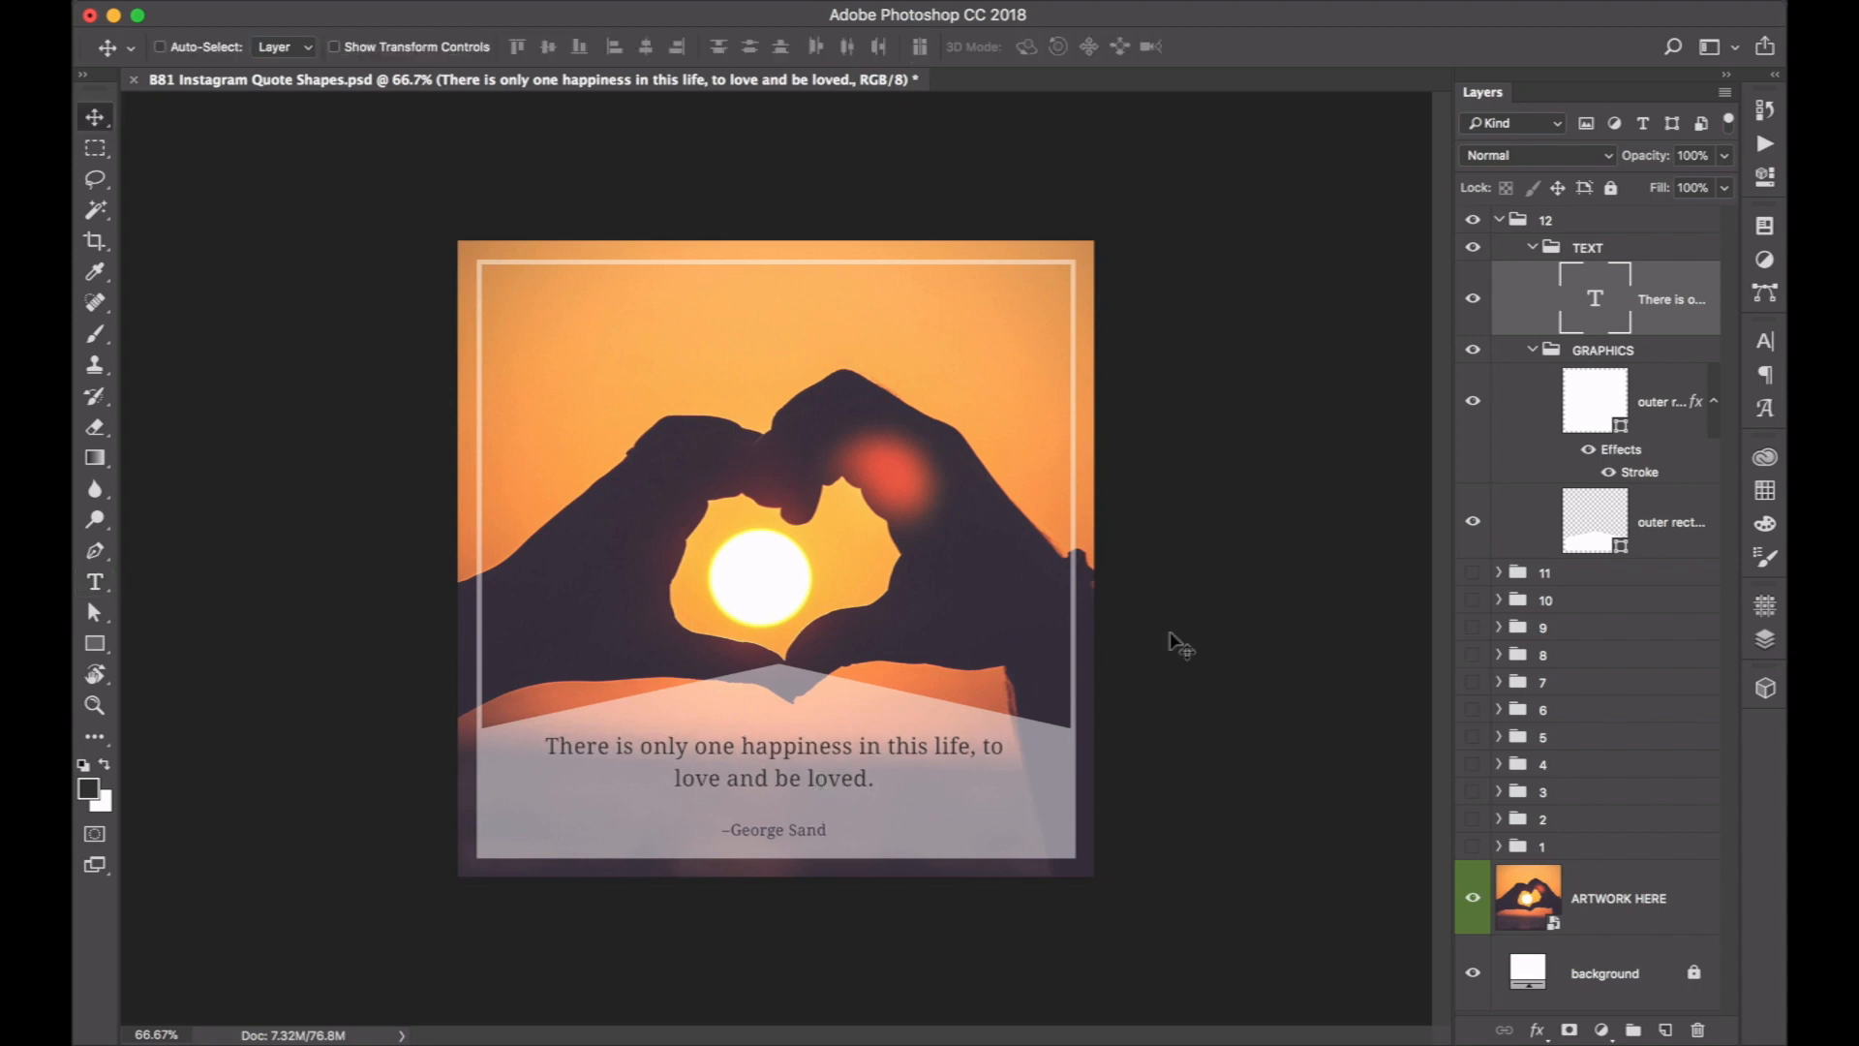
left_click(1499, 221)
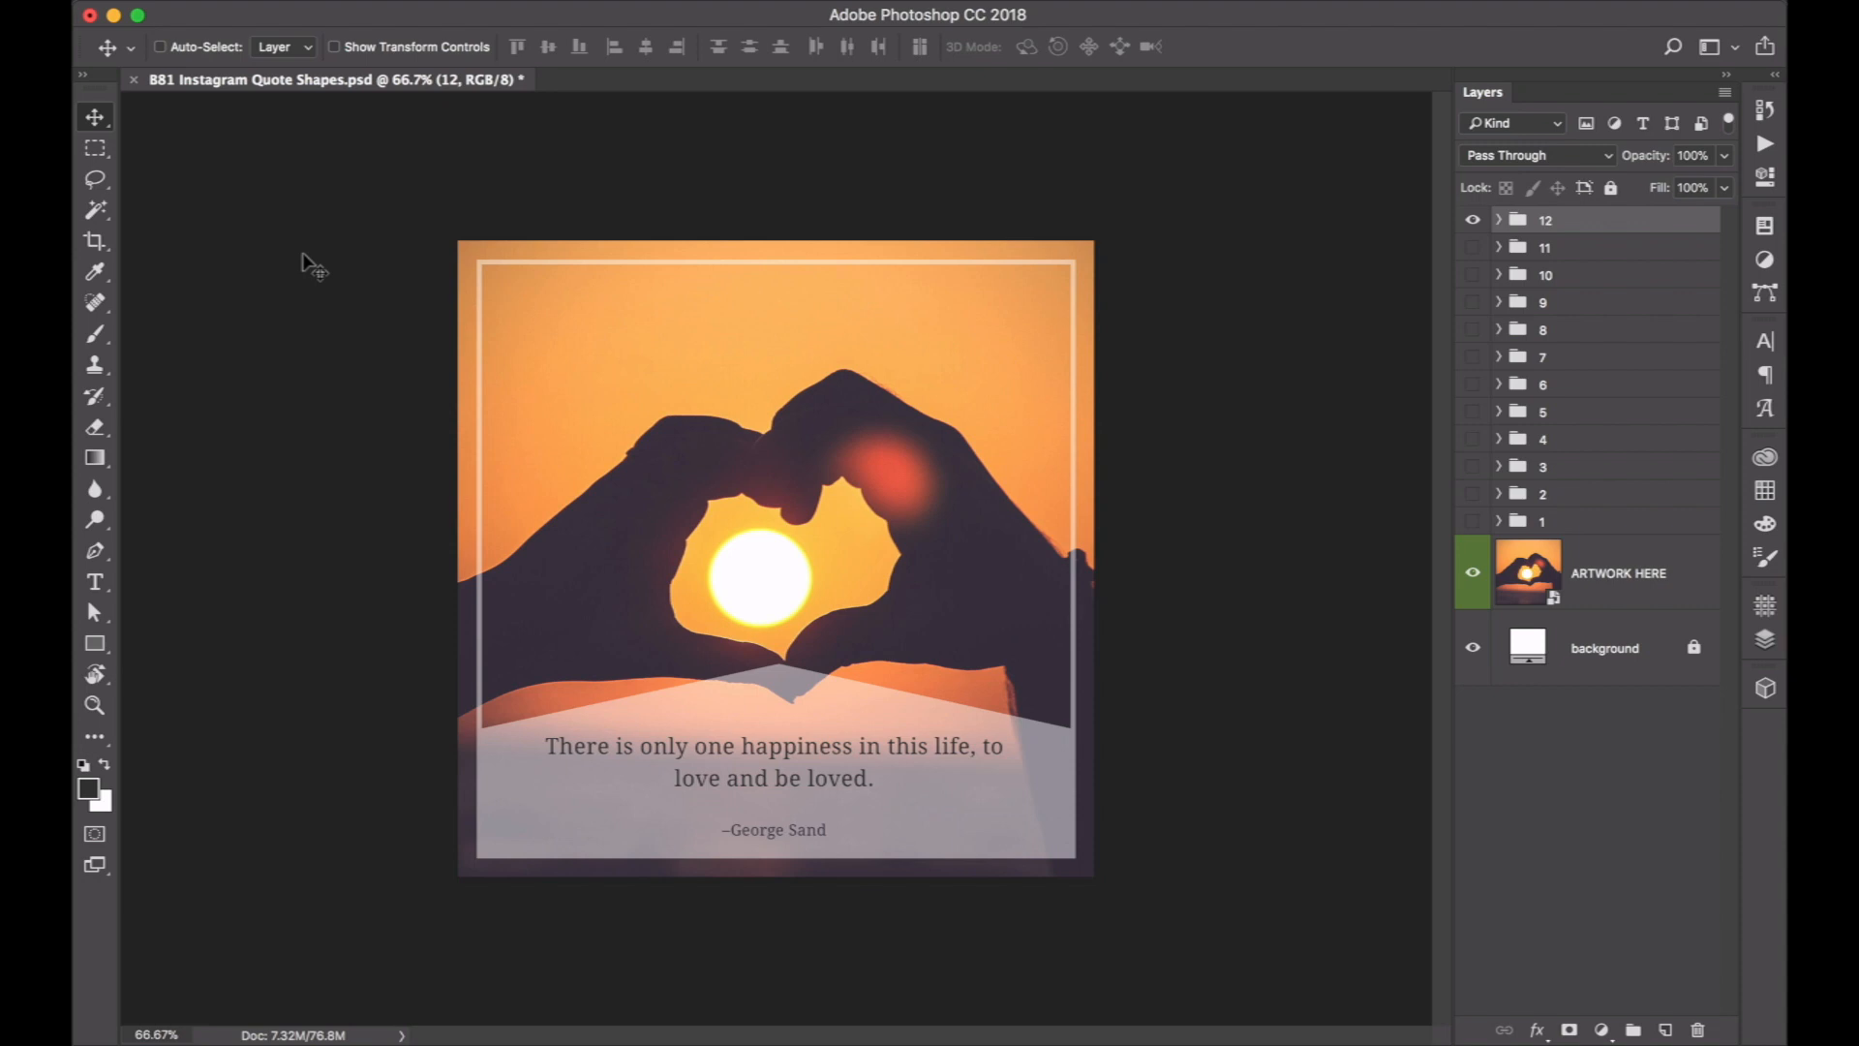
Open the Export As dialog for the finished quote design.
left_click(293, 1)
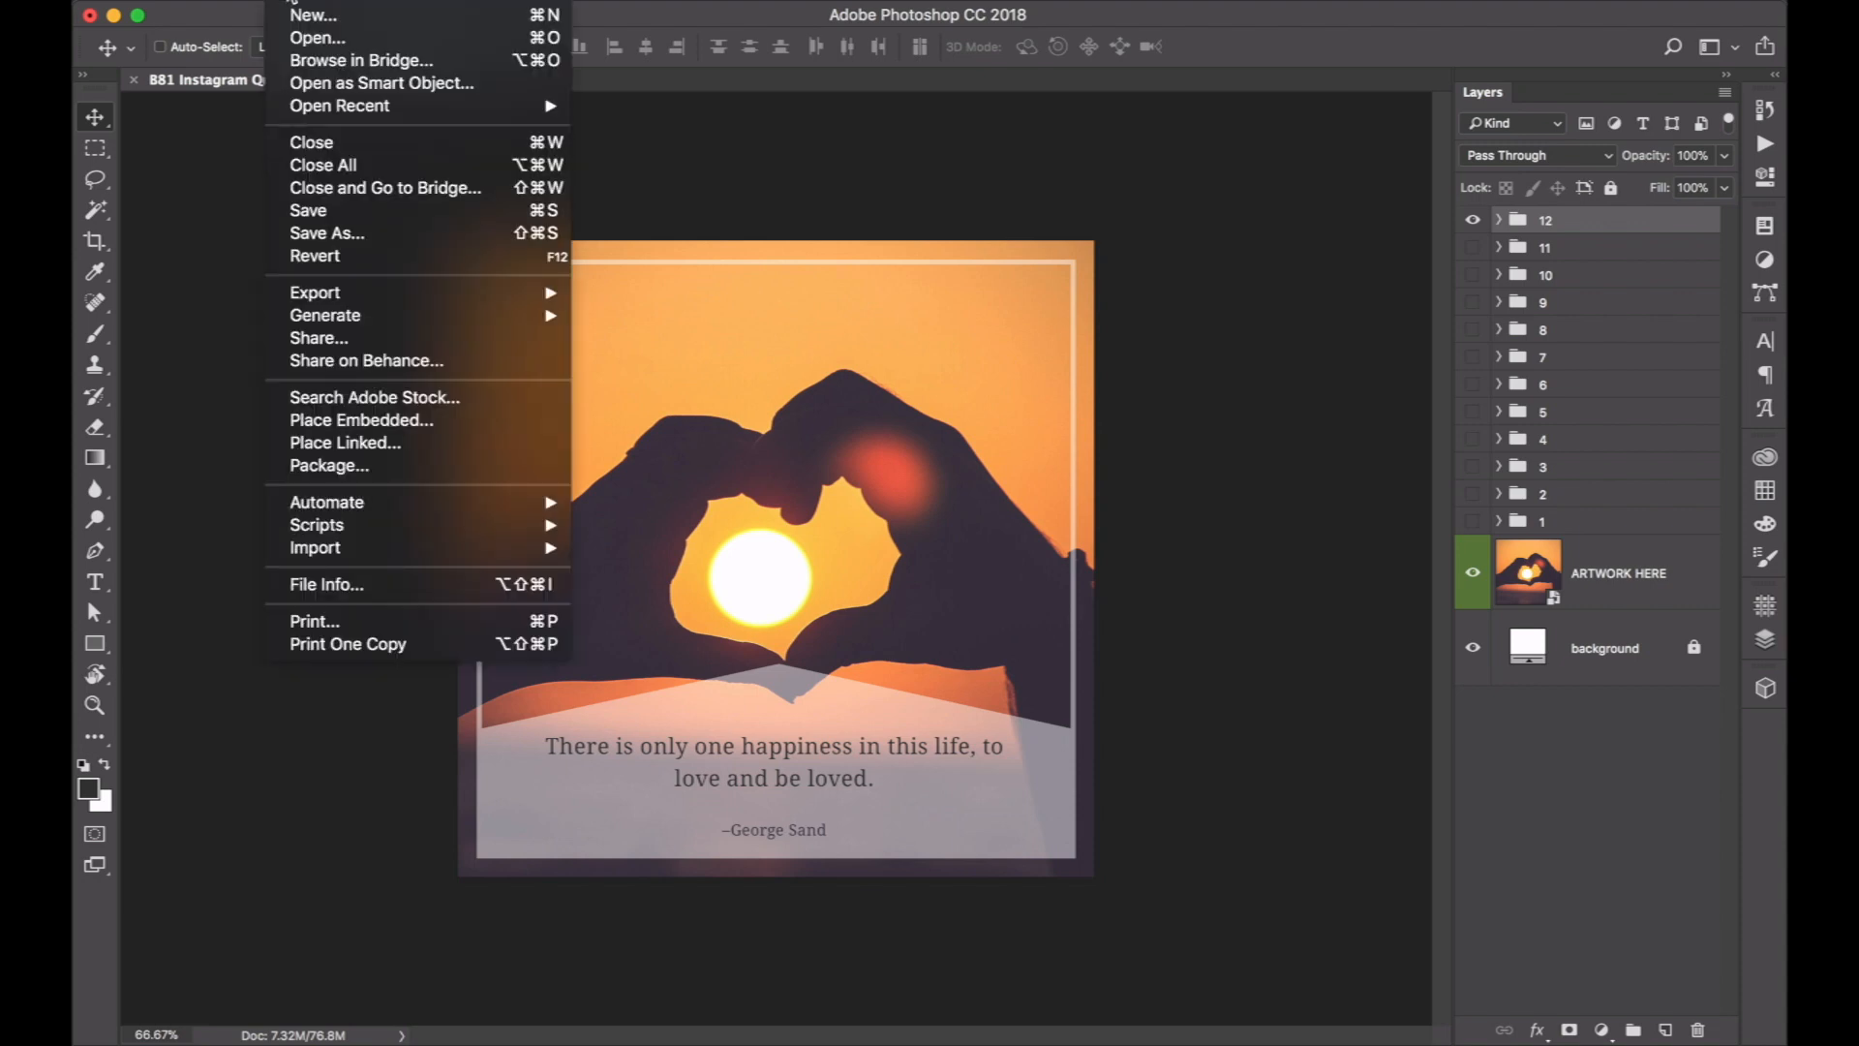
mouse_move(324, 297)
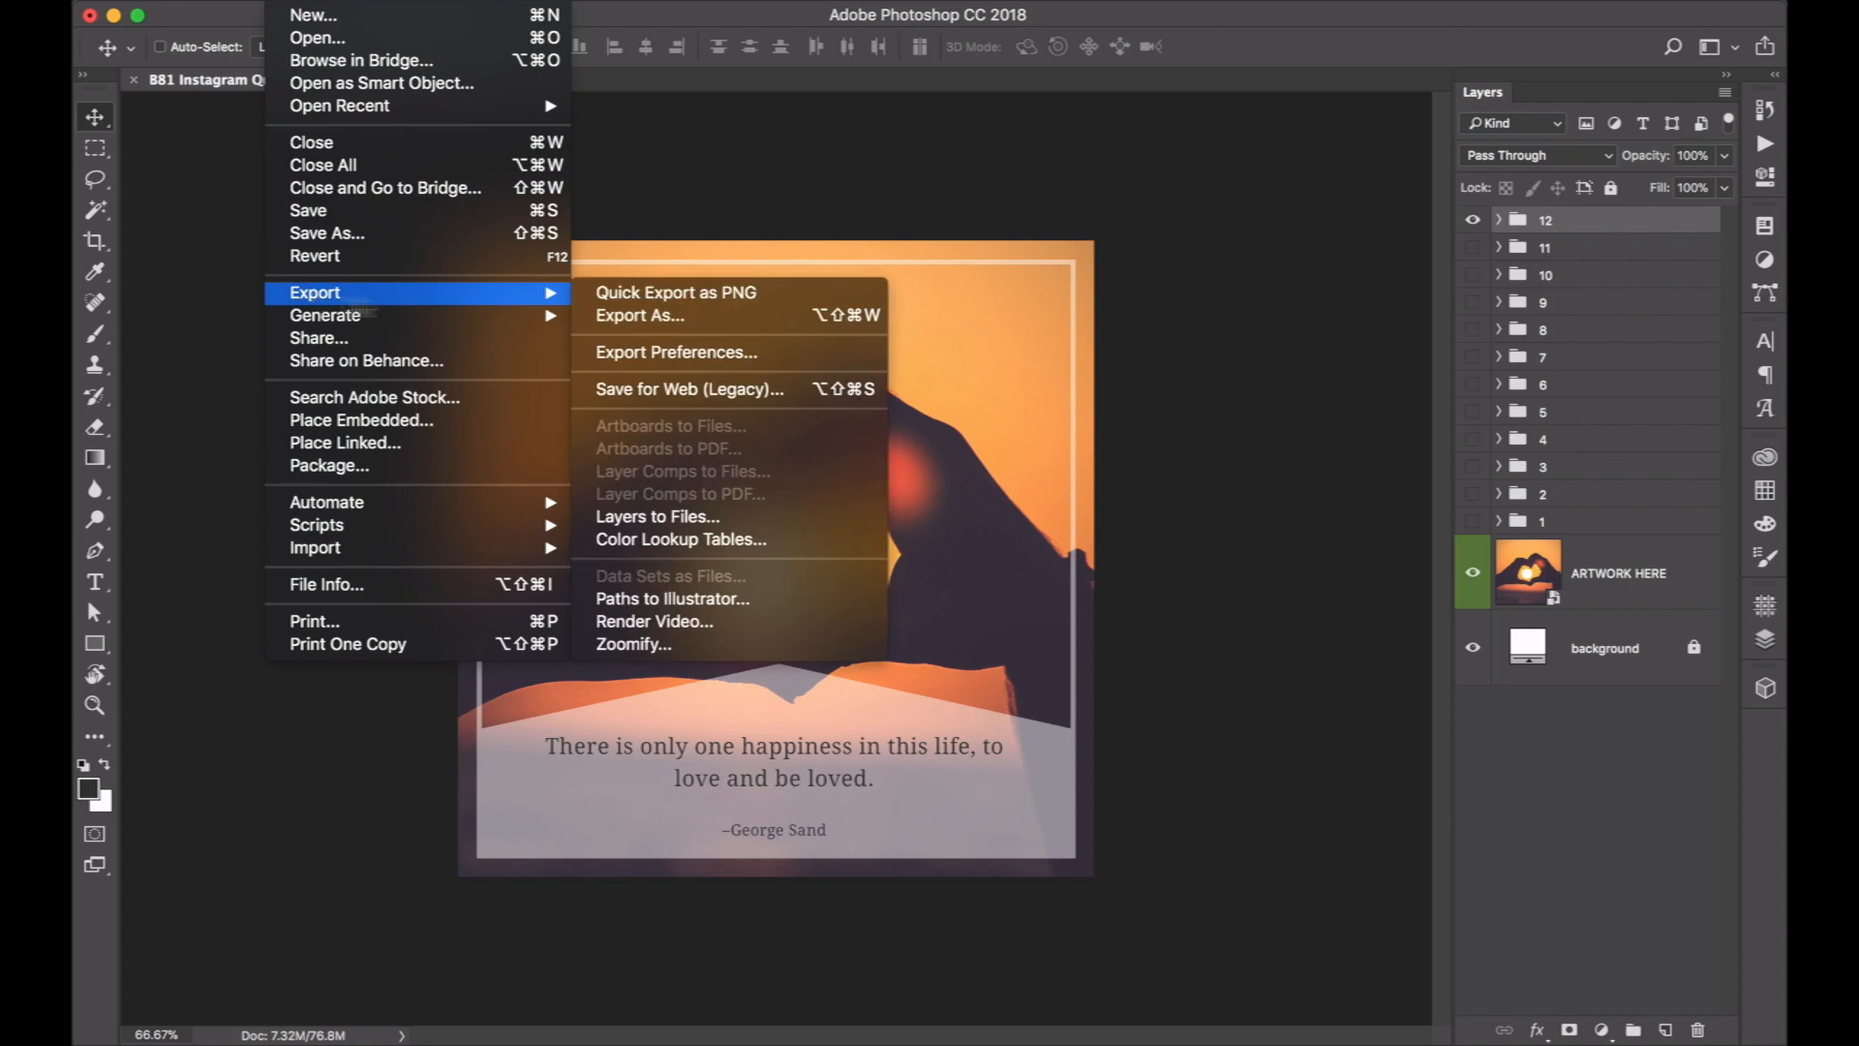
left_click(618, 315)
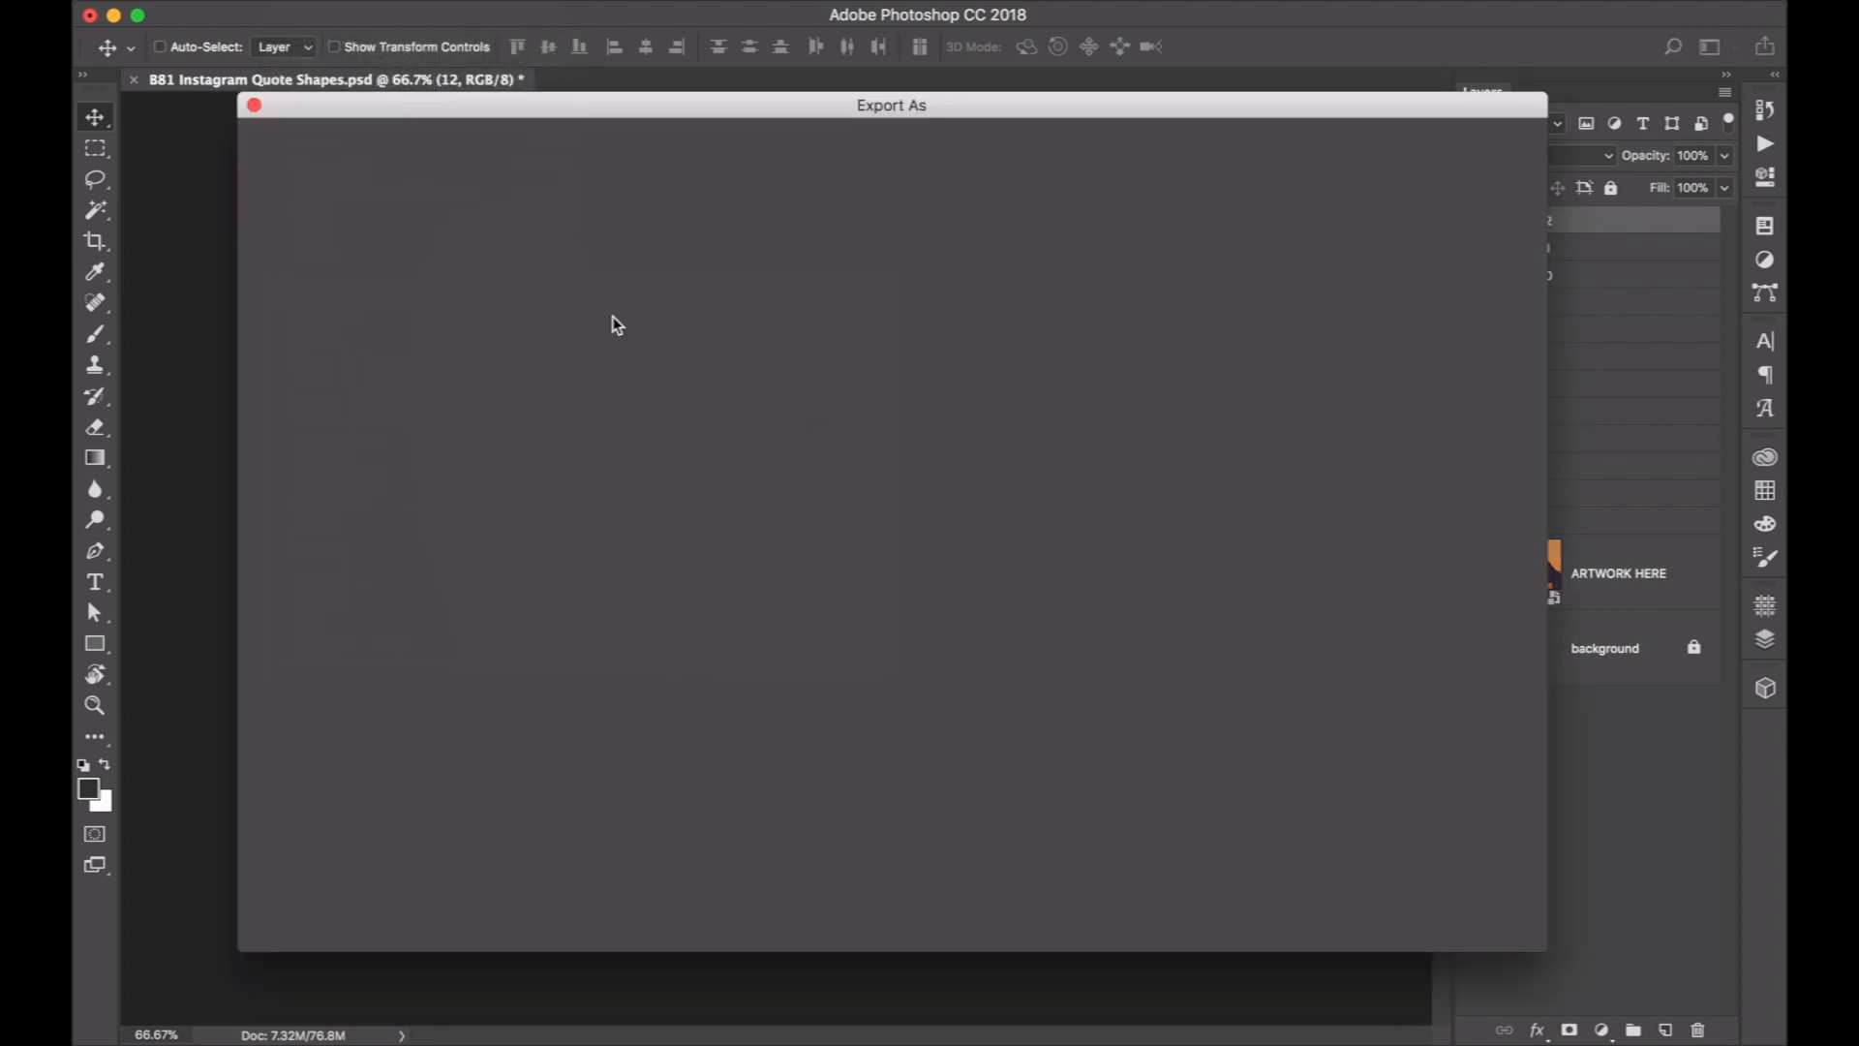